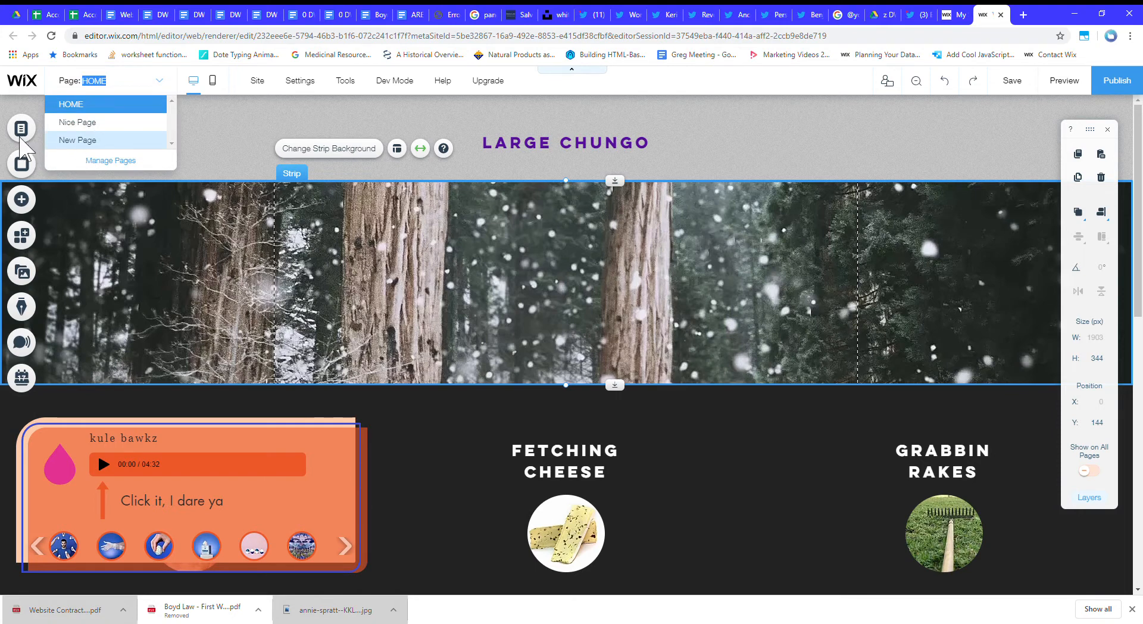
Add a new blank page to the site and keep its default name.
{"action": "left_click", "coordinate": [113, 132]}
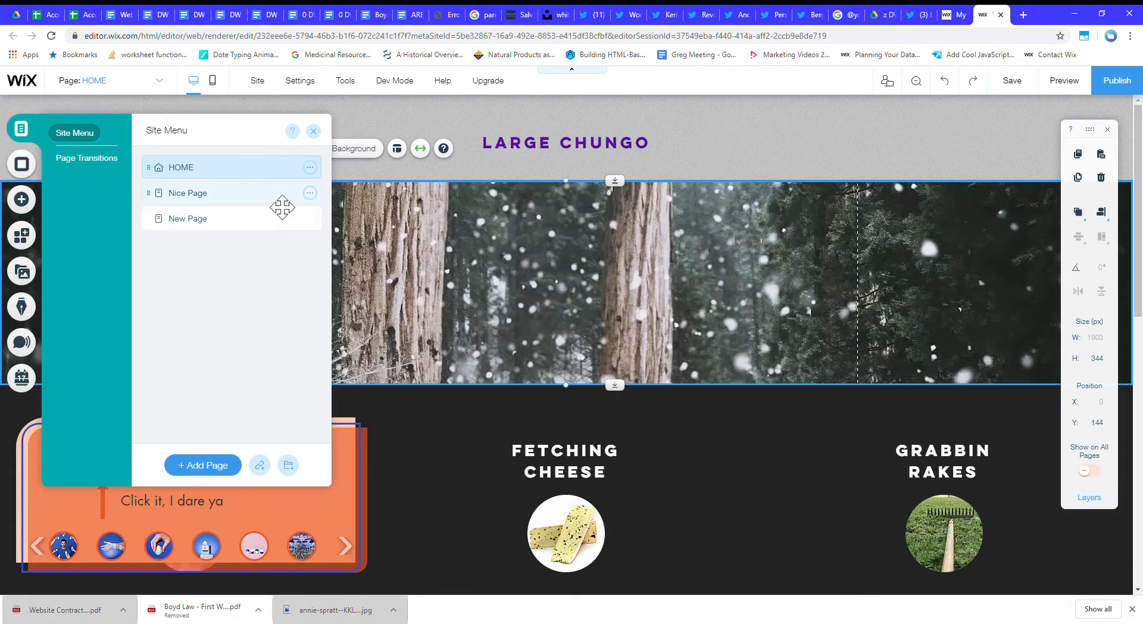
{"action": "left_click", "coordinate": [221, 470]}
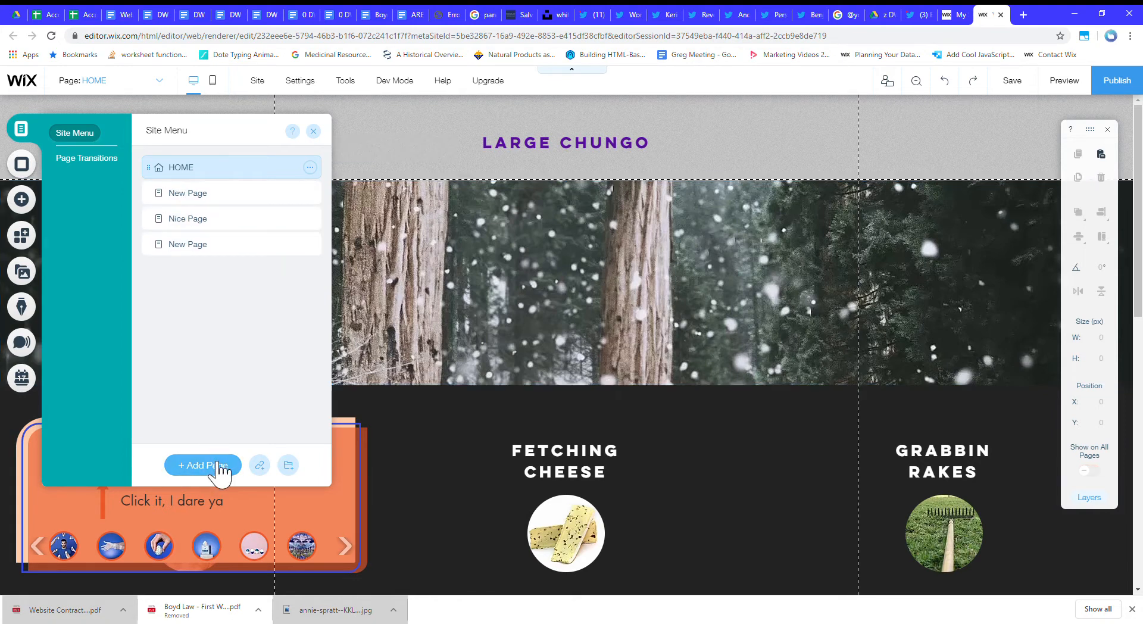
{"action": "double_click", "coordinate": [259, 196]}
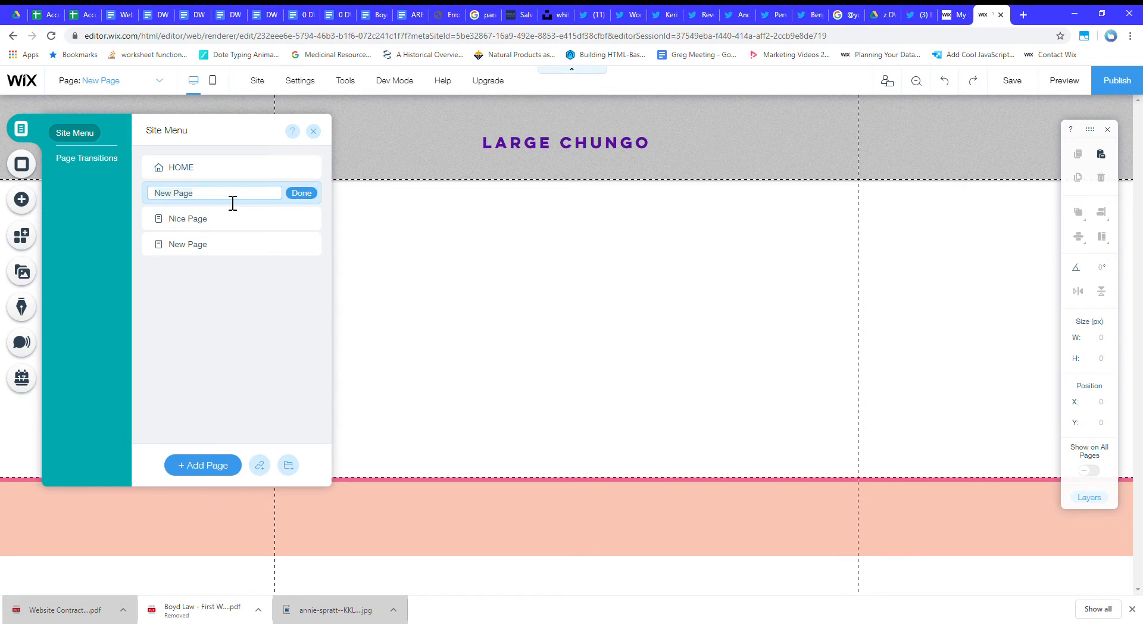
{"action": "left_click", "coordinate": [582, 222]}
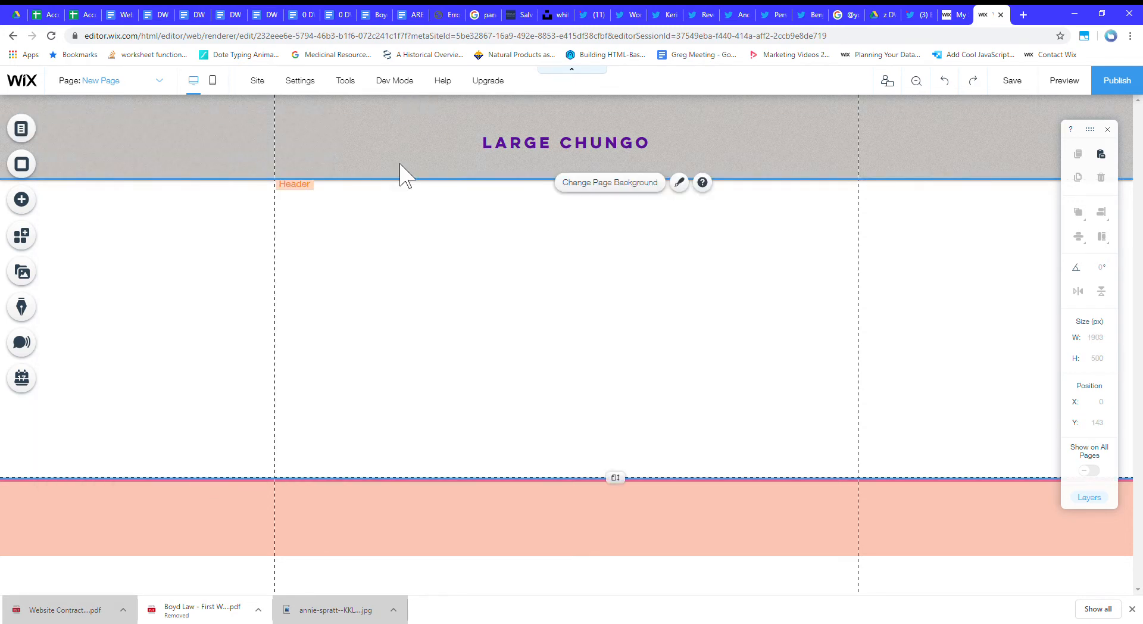
{"action": "left_click", "coordinate": [679, 158]}
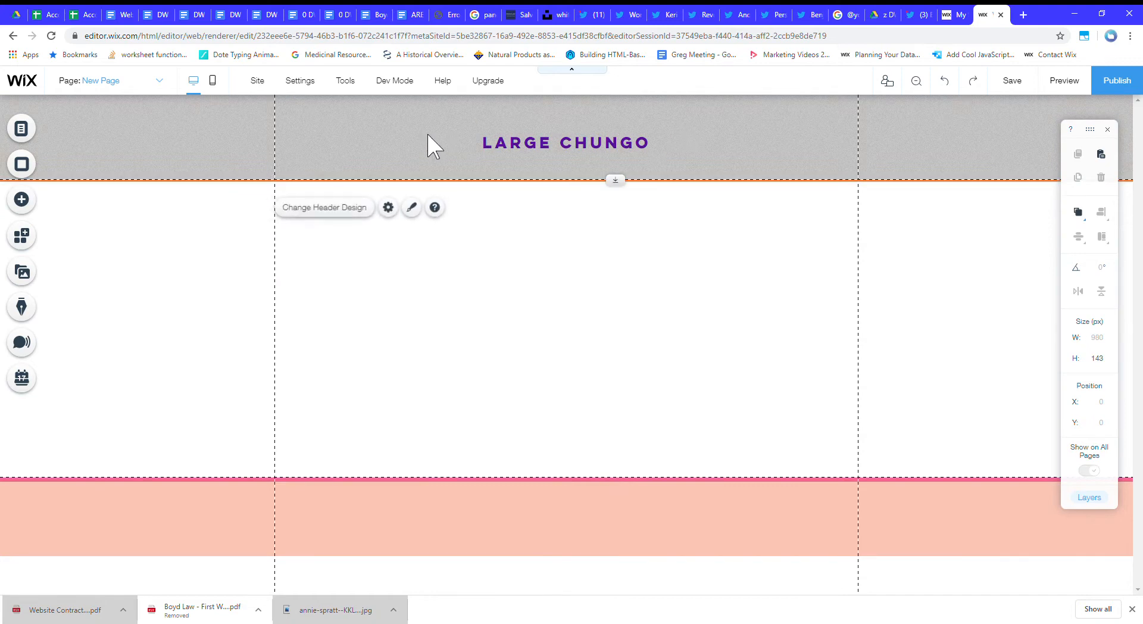
{"action": "left_click", "coordinate": [21, 129]}
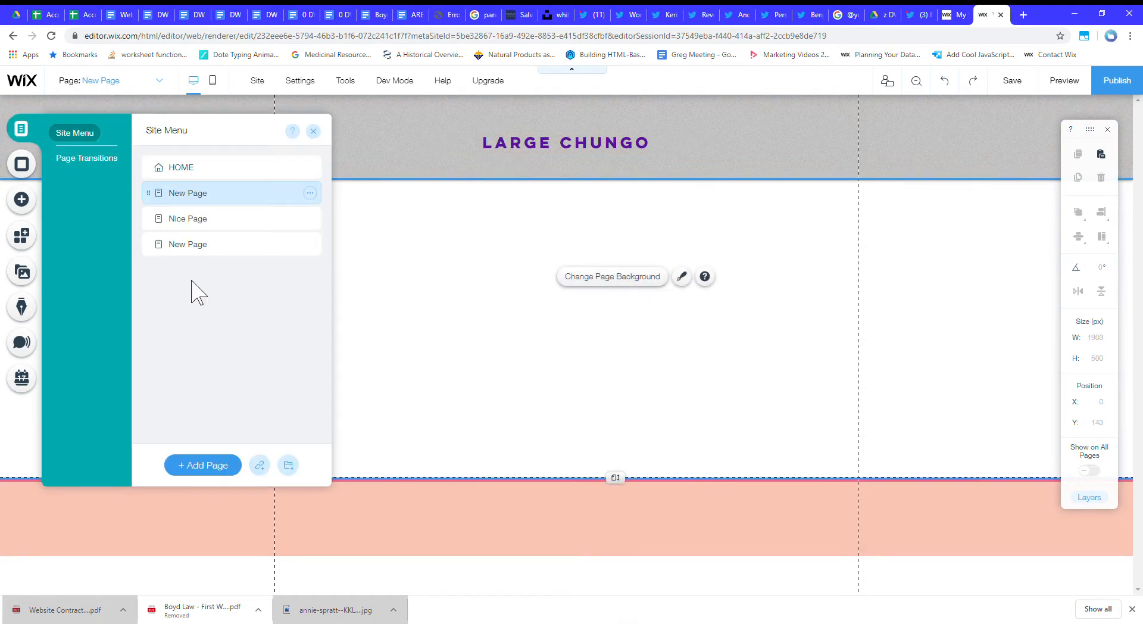
{"action": "left_click", "coordinate": [565, 325]}
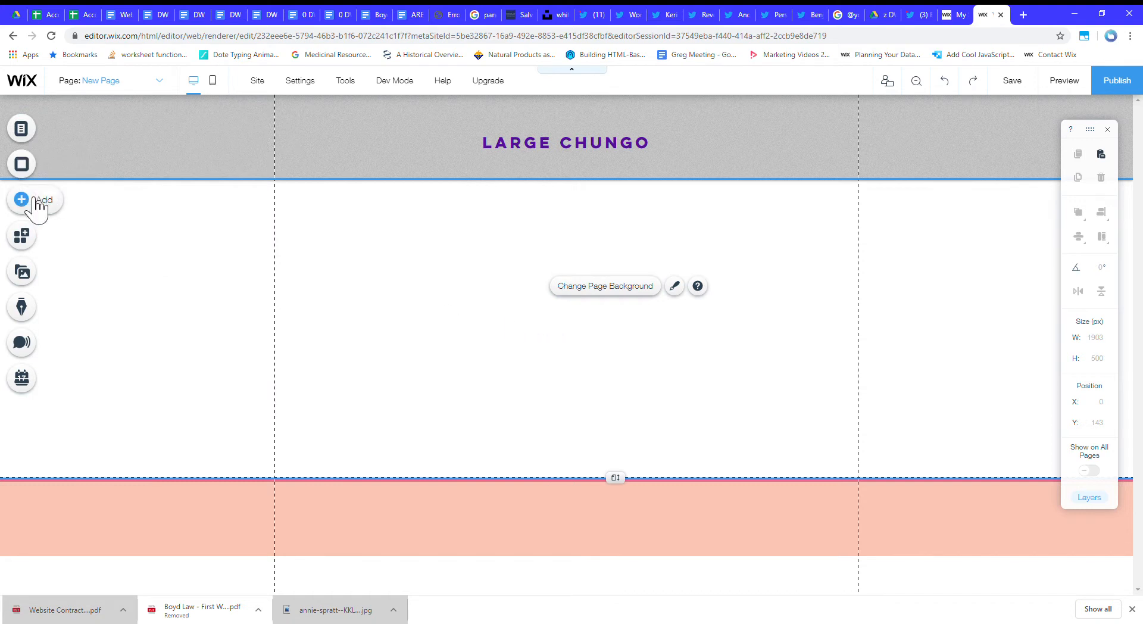
Set the new page's layout to No Header & Footer in its page settings.
{"action": "left_click", "coordinate": [21, 129]}
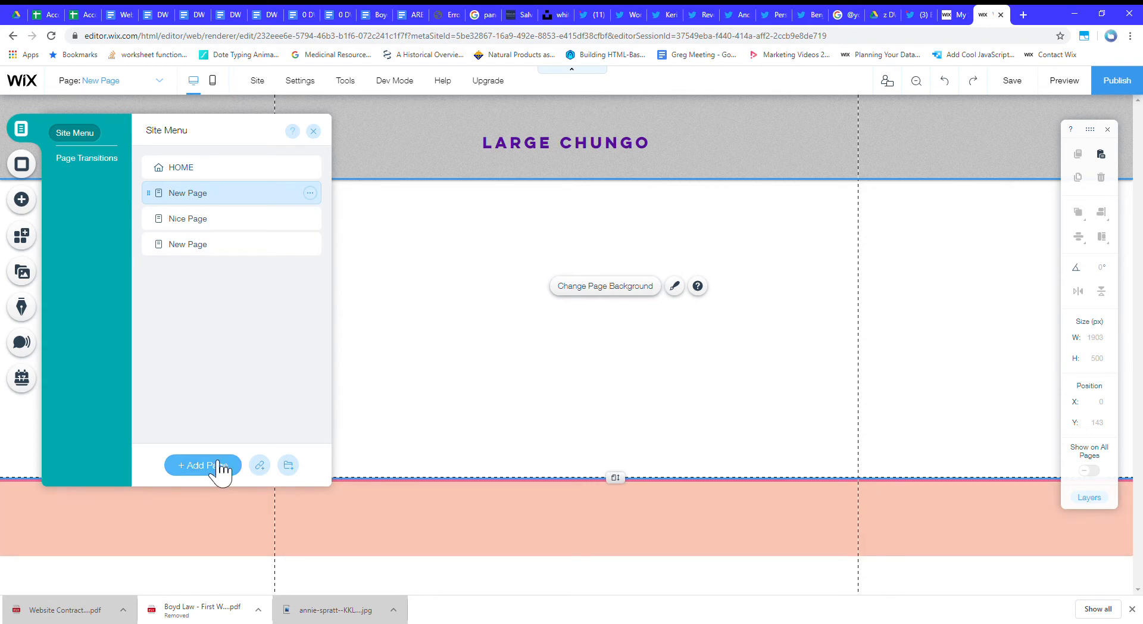
{"action": "left_click", "coordinate": [309, 193]}
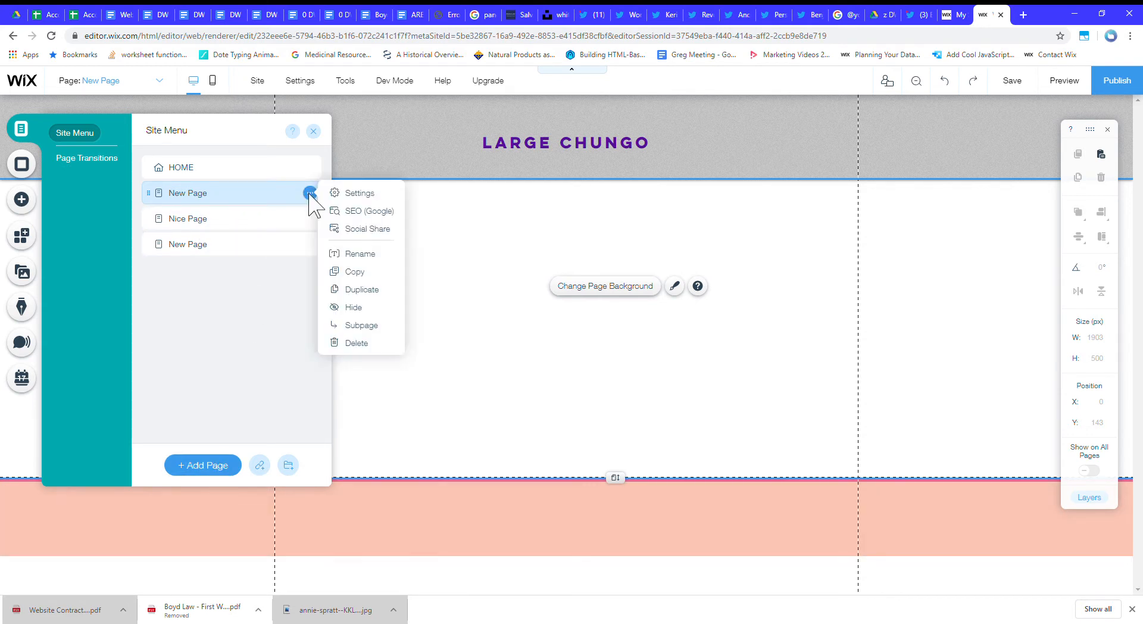
{"action": "left_click", "coordinate": [363, 194]}
{"action": "left_click", "coordinate": [432, 159]}
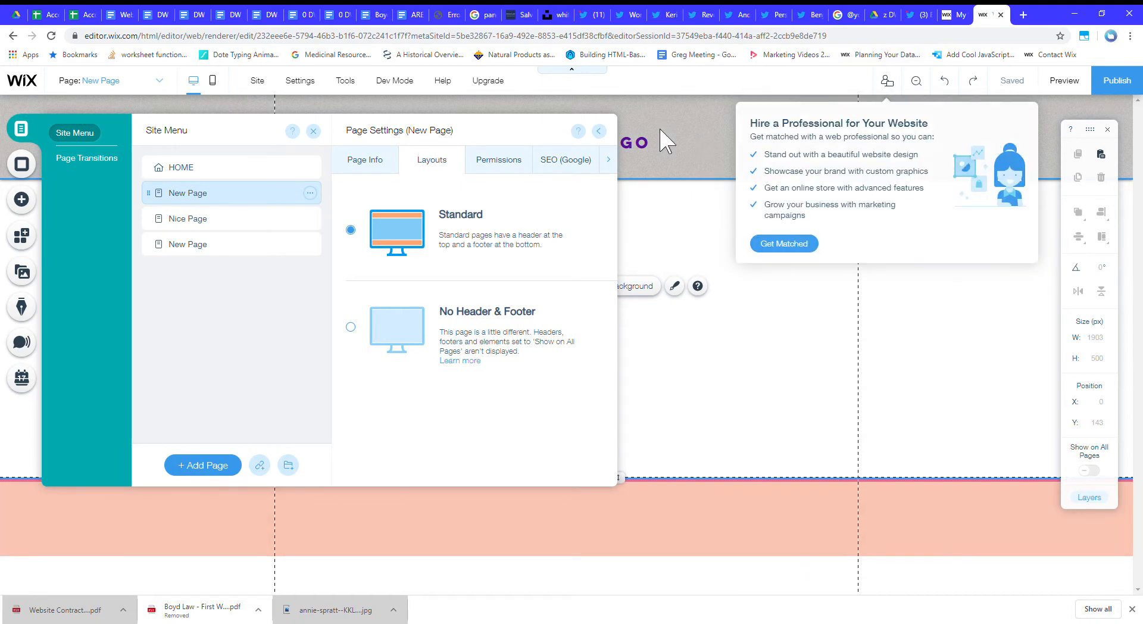
{"action": "left_click", "coordinate": [402, 335]}
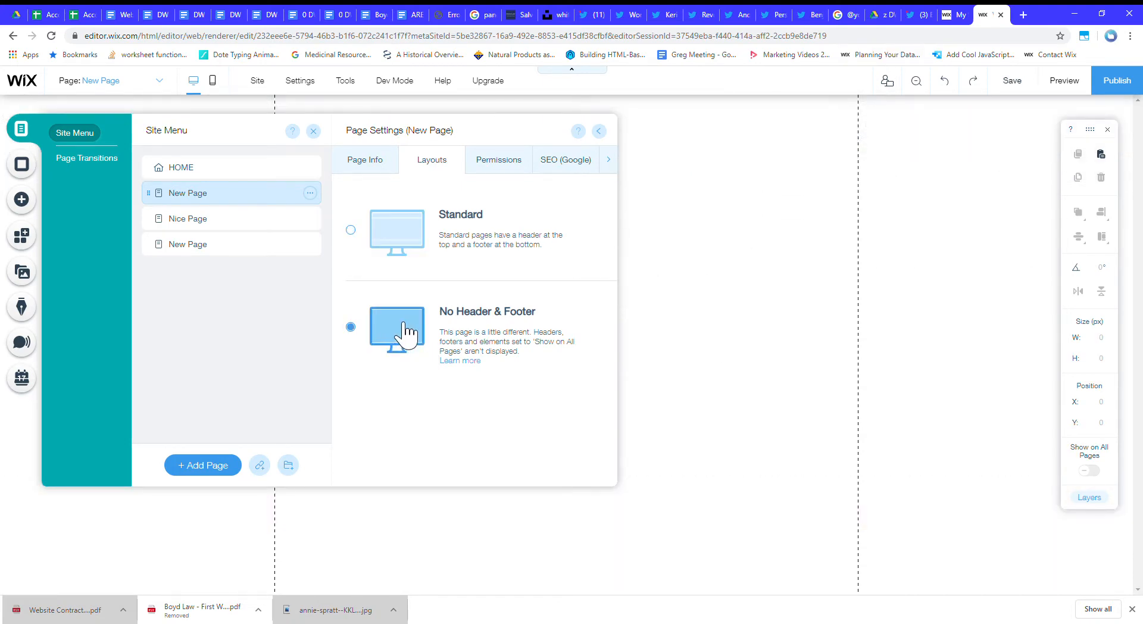
{"action": "left_click", "coordinate": [599, 131]}
Extend the blank page downward to a height of about 686 px.
{"action": "left_click", "coordinate": [572, 232]}
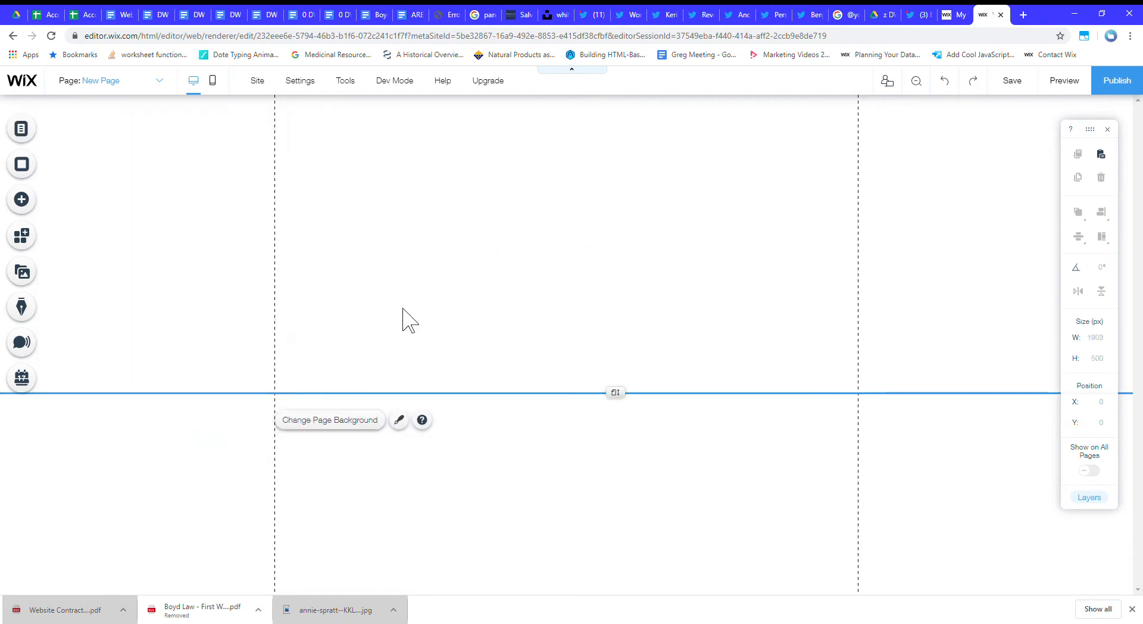
{"action": "left_click_drag", "start_coordinate": [614, 392], "coordinate": [618, 504]}
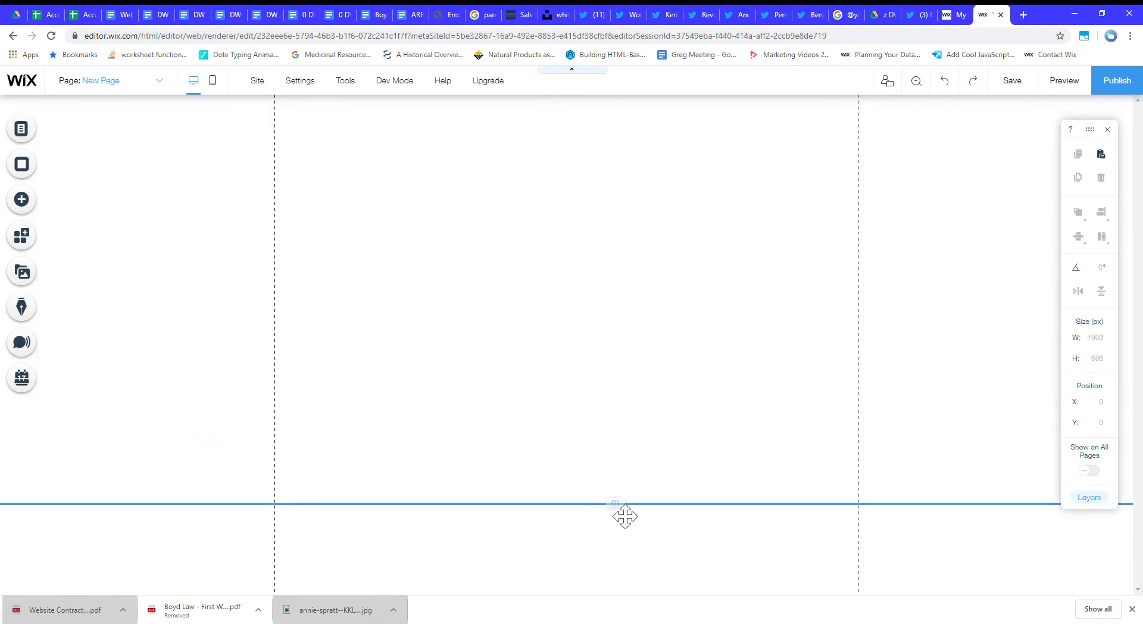
{"action": "left_click", "coordinate": [36, 199]}
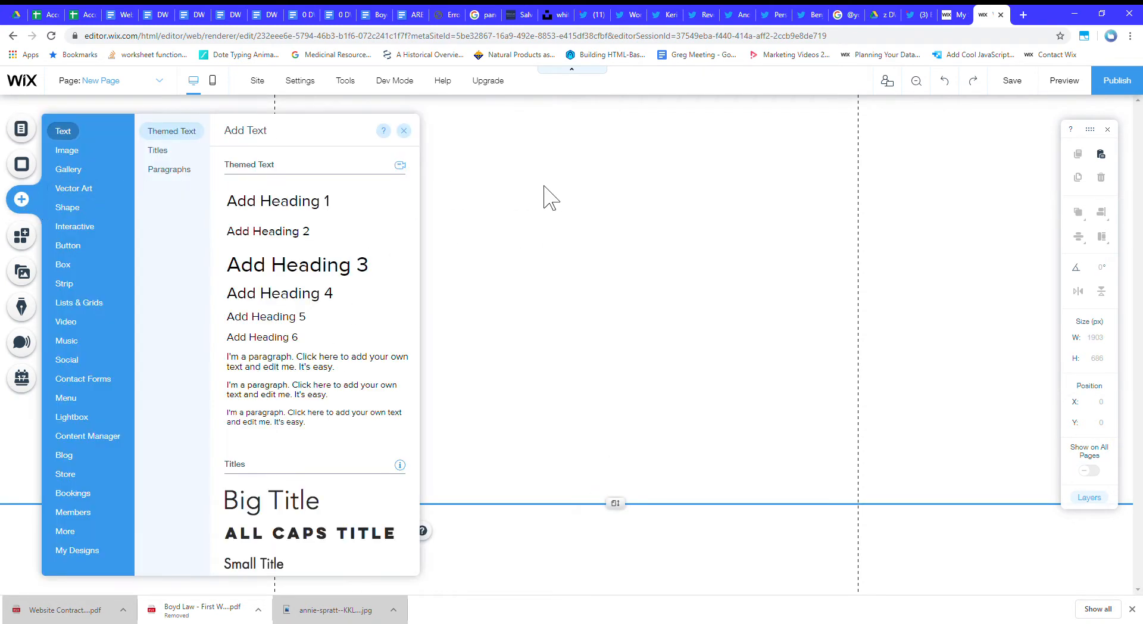
{"action": "left_click", "coordinate": [74, 188]}
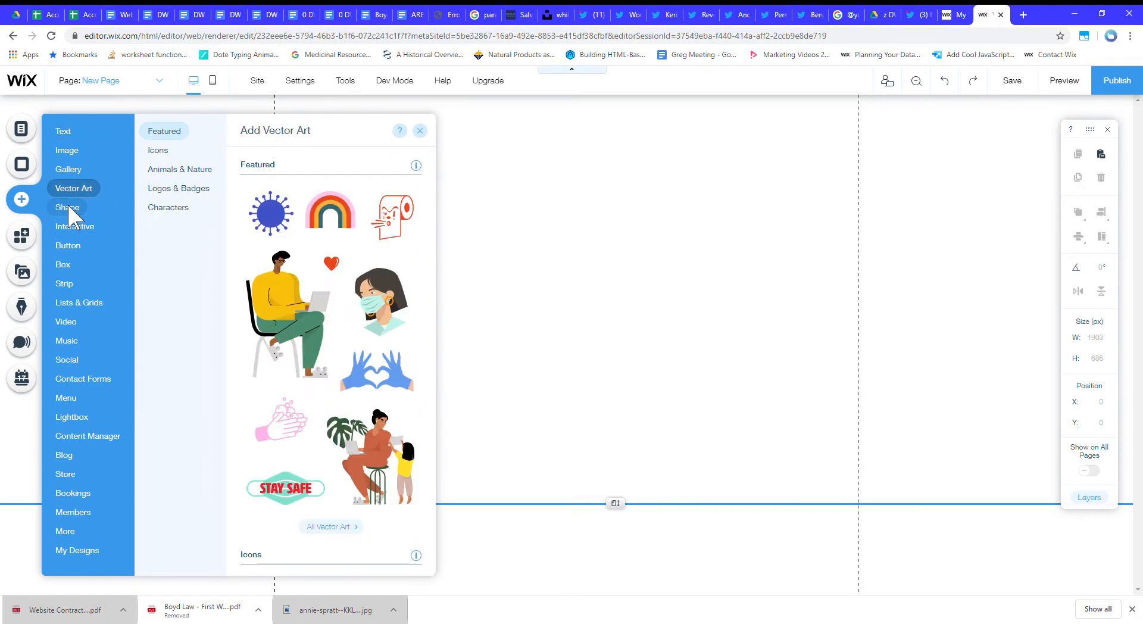
{"action": "left_click", "coordinate": [68, 205]}
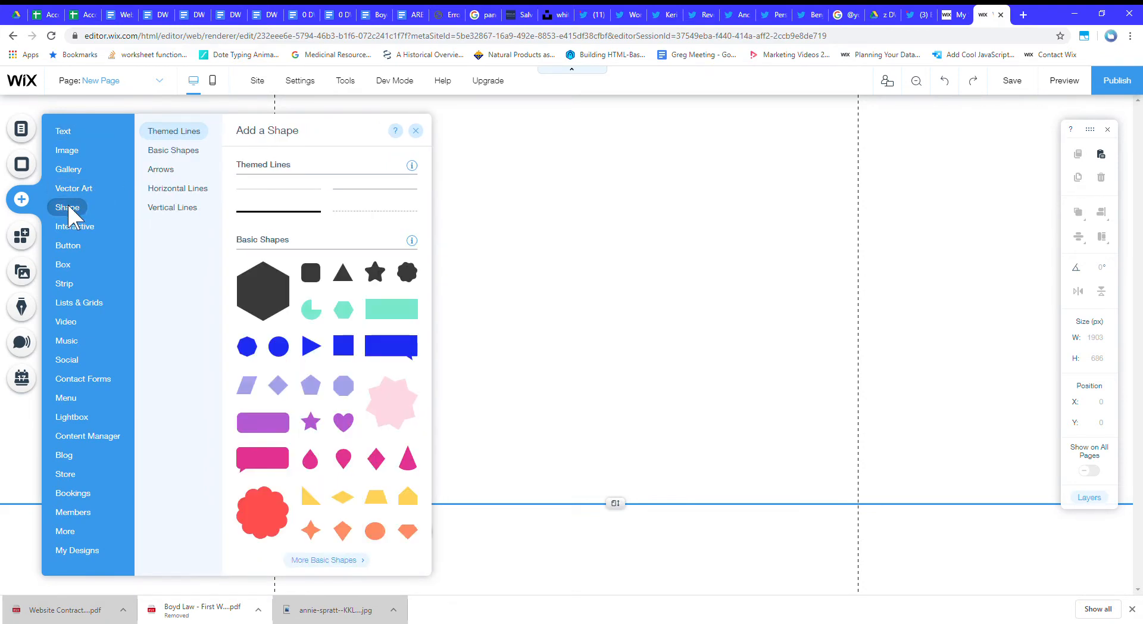
Open Nice Page and look over its layout as an example of a page without header and footer.
{"action": "left_click", "coordinate": [146, 82]}
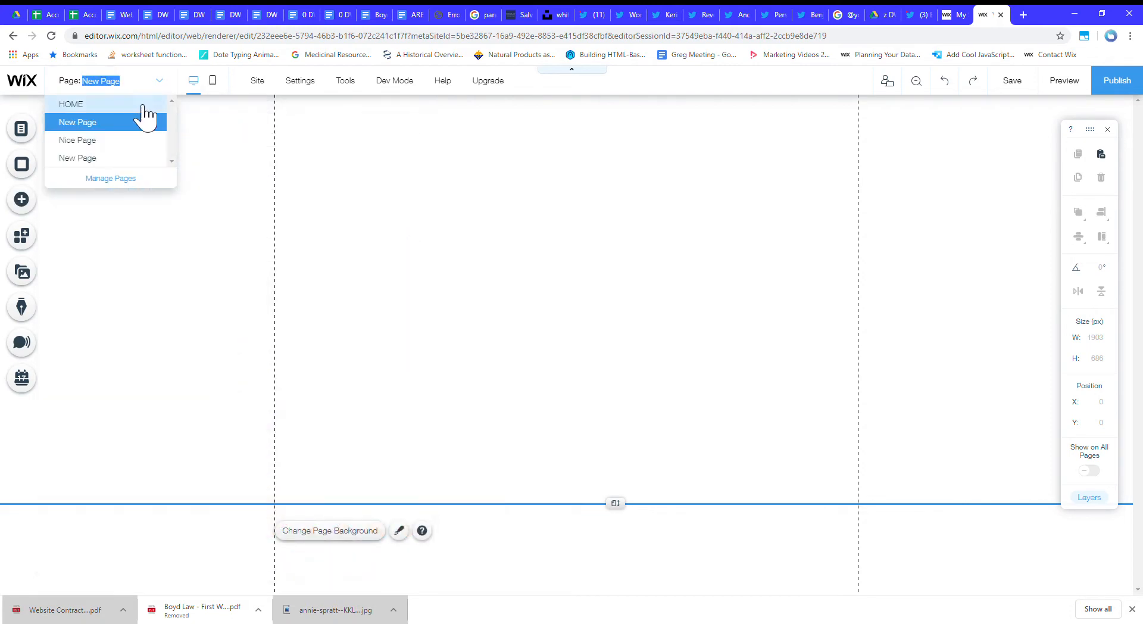
{"action": "left_click", "coordinate": [133, 157]}
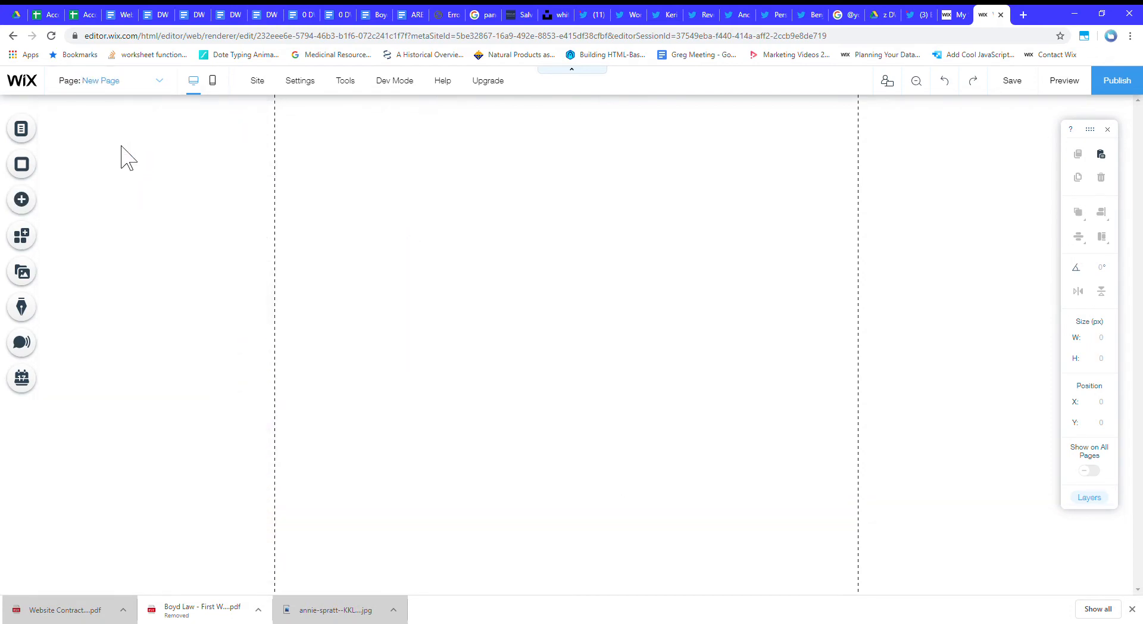
{"action": "scroll", "coordinate": [425, 377], "scroll_direction": "down", "scroll_amount": 5}
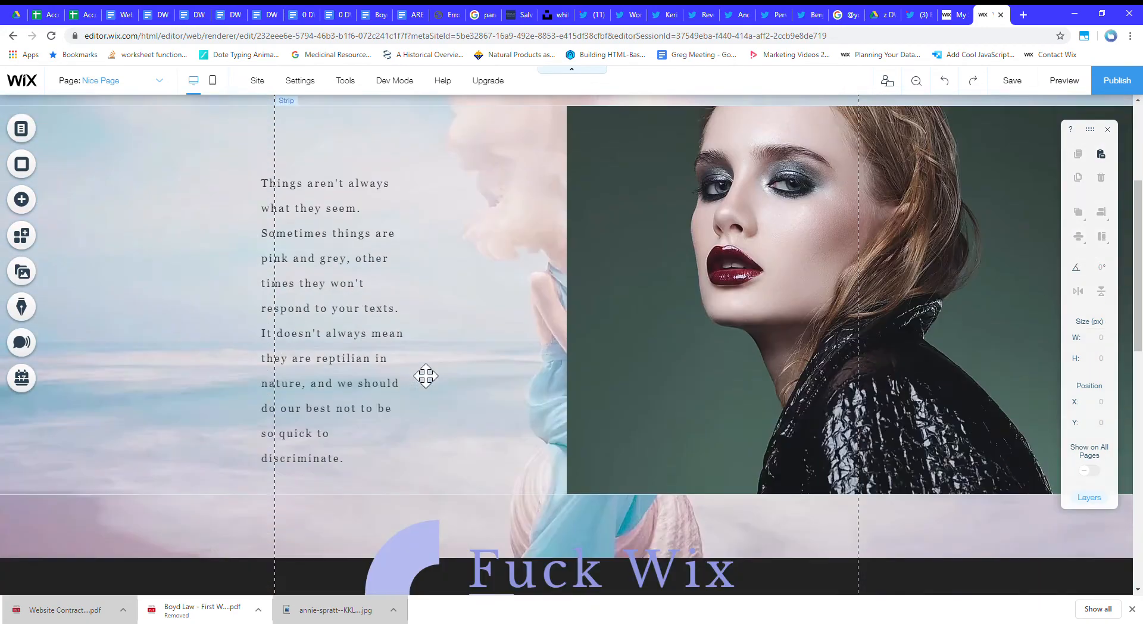
{"action": "scroll", "coordinate": [426, 376], "scroll_direction": "up", "scroll_amount": 5}
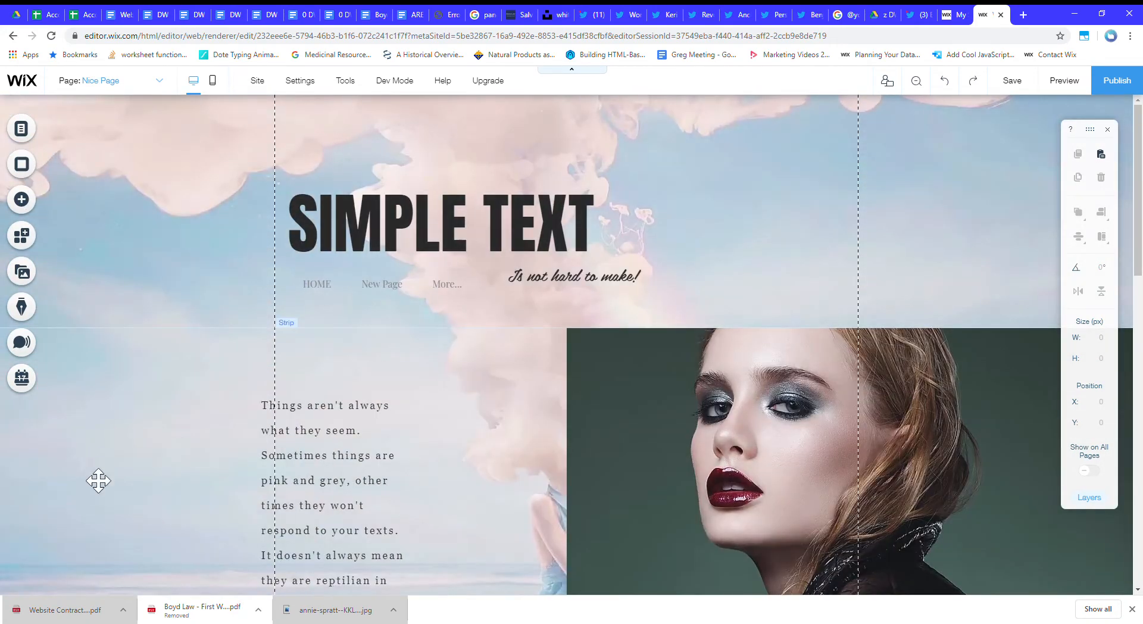
Switch to the HOME page and examine its header, pinned container box and footer.
{"action": "left_click", "coordinate": [111, 90]}
{"action": "left_click", "coordinate": [114, 118]}
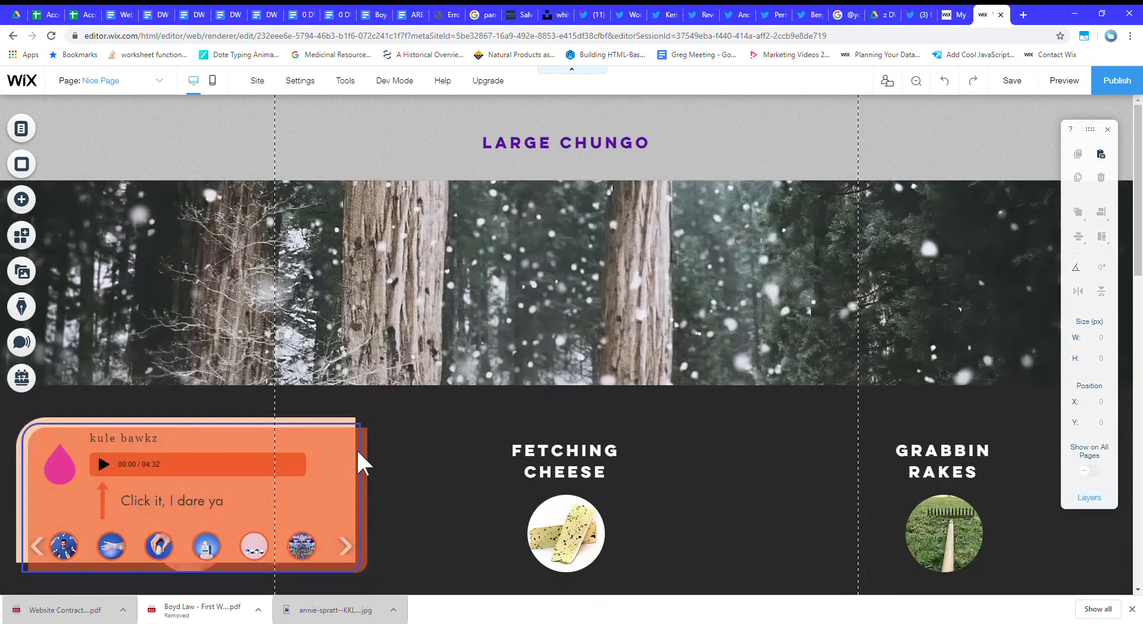
{"action": "left_click", "coordinate": [375, 443]}
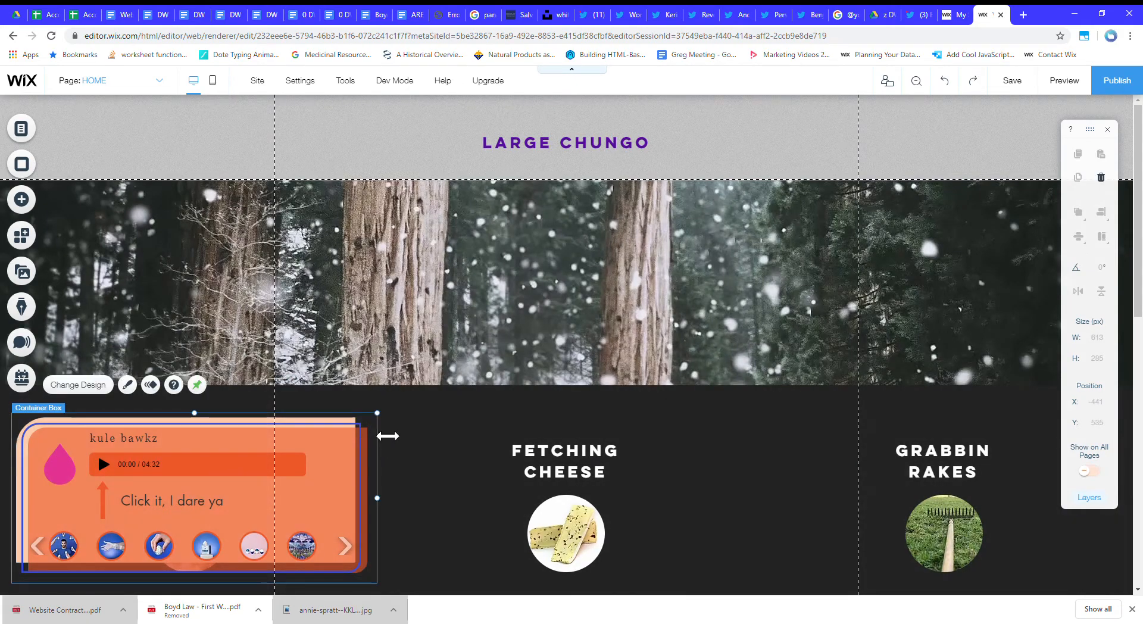
{"action": "scroll", "coordinate": [500, 438], "scroll_direction": "down", "scroll_amount": 3}
{"action": "scroll", "coordinate": [498, 445], "scroll_direction": "up", "scroll_amount": 7}
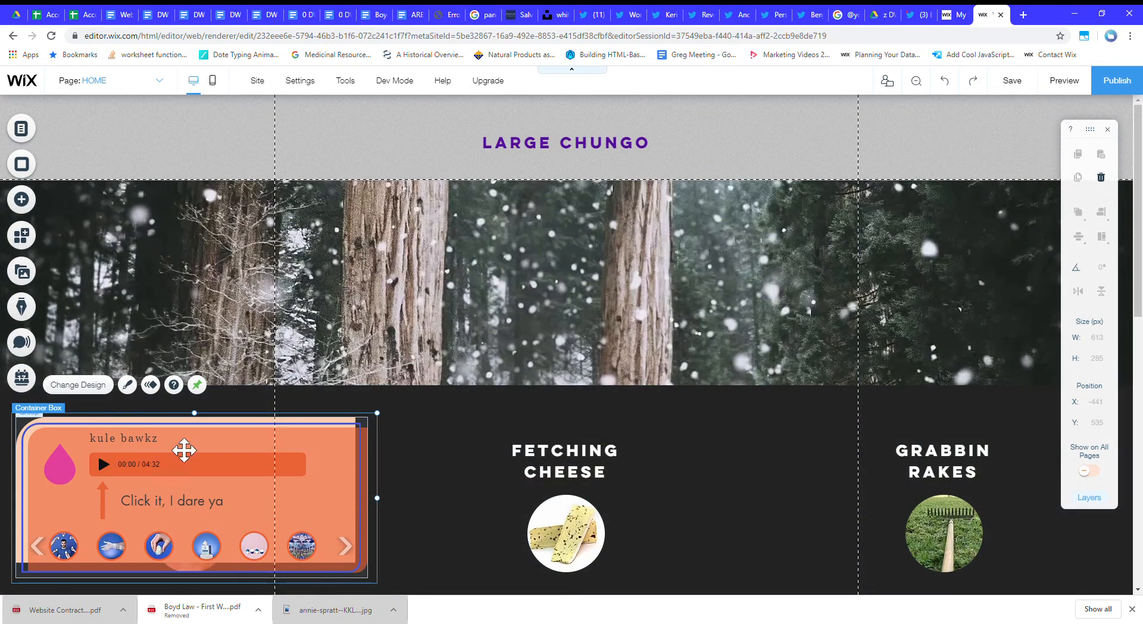
{"action": "left_click", "coordinate": [104, 81]}
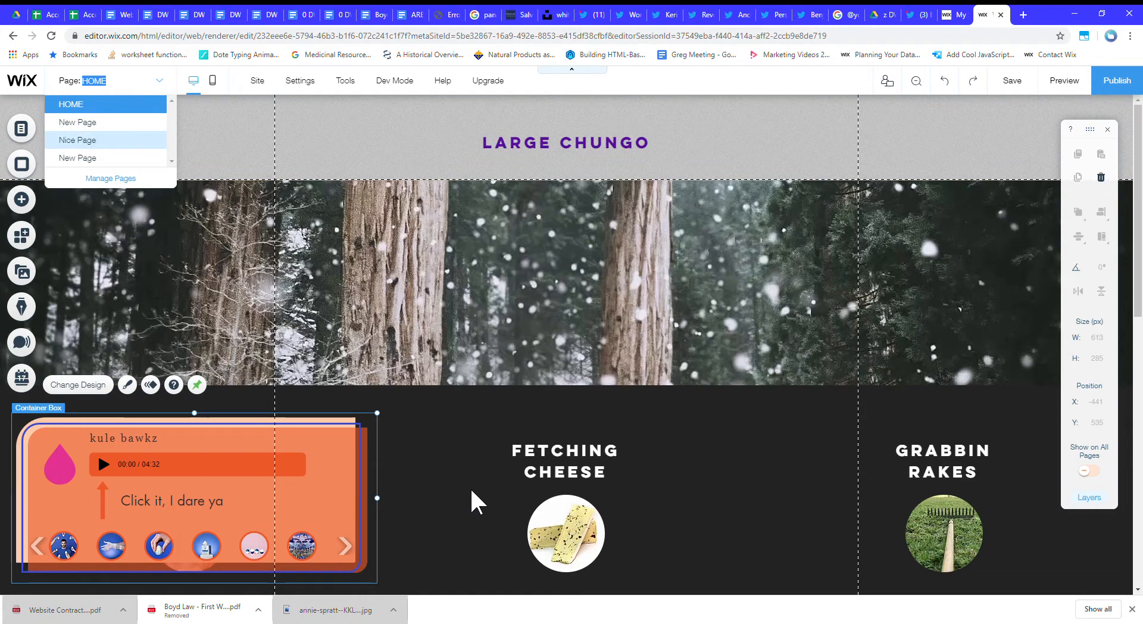
{"action": "left_click", "coordinate": [390, 170]}
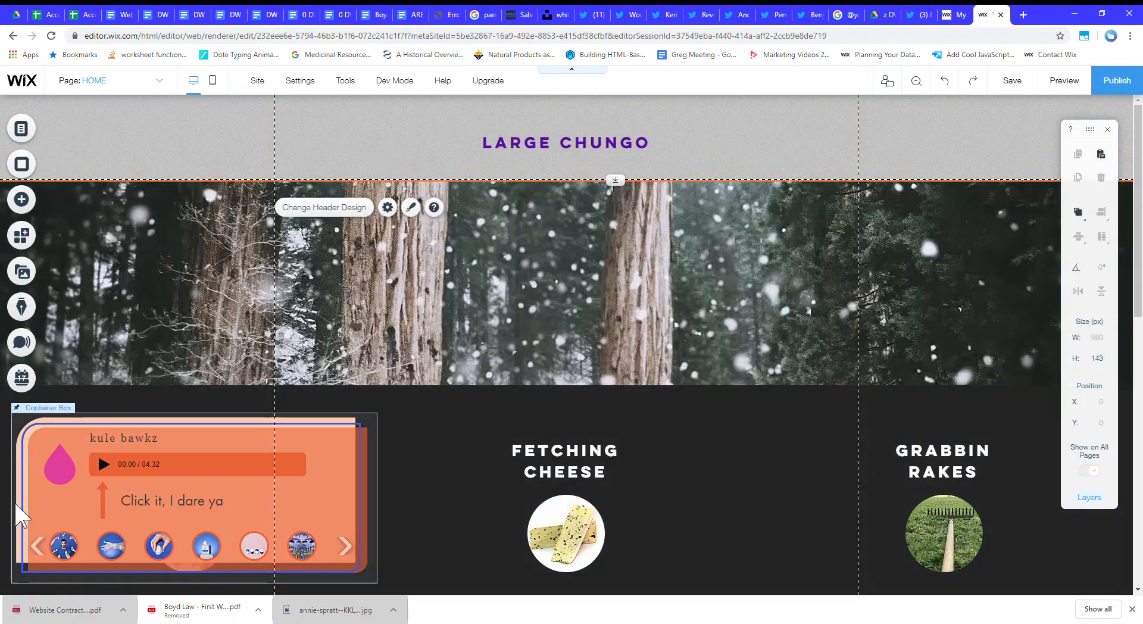
{"action": "left_click", "coordinate": [375, 425]}
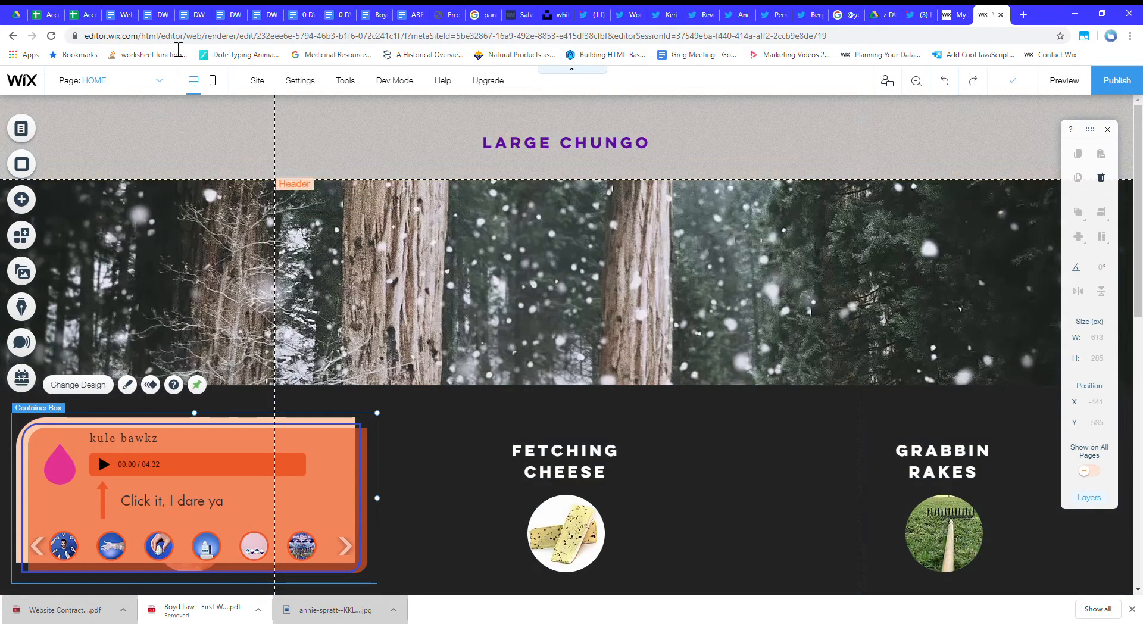
{"action": "left_click", "coordinate": [248, 144]}
{"action": "scroll", "coordinate": [396, 333], "scroll_direction": "down", "scroll_amount": 11}
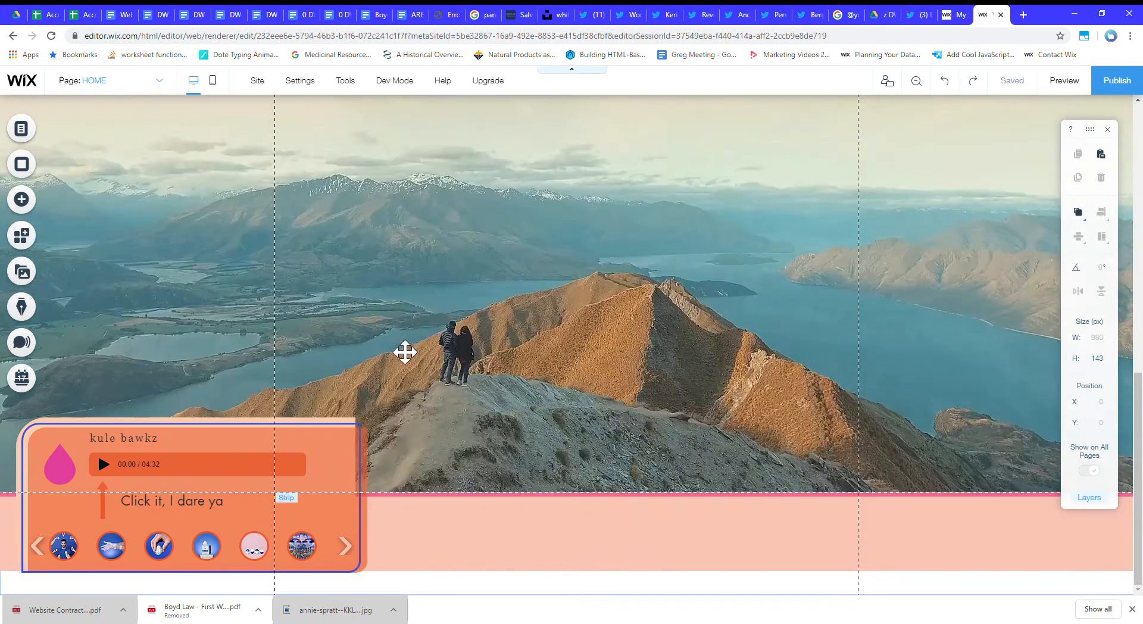
{"action": "left_click", "coordinate": [451, 516]}
Return to the new page without header and footer and extend its height to about 706 px.
{"action": "left_click", "coordinate": [126, 77]}
{"action": "left_click", "coordinate": [117, 125]}
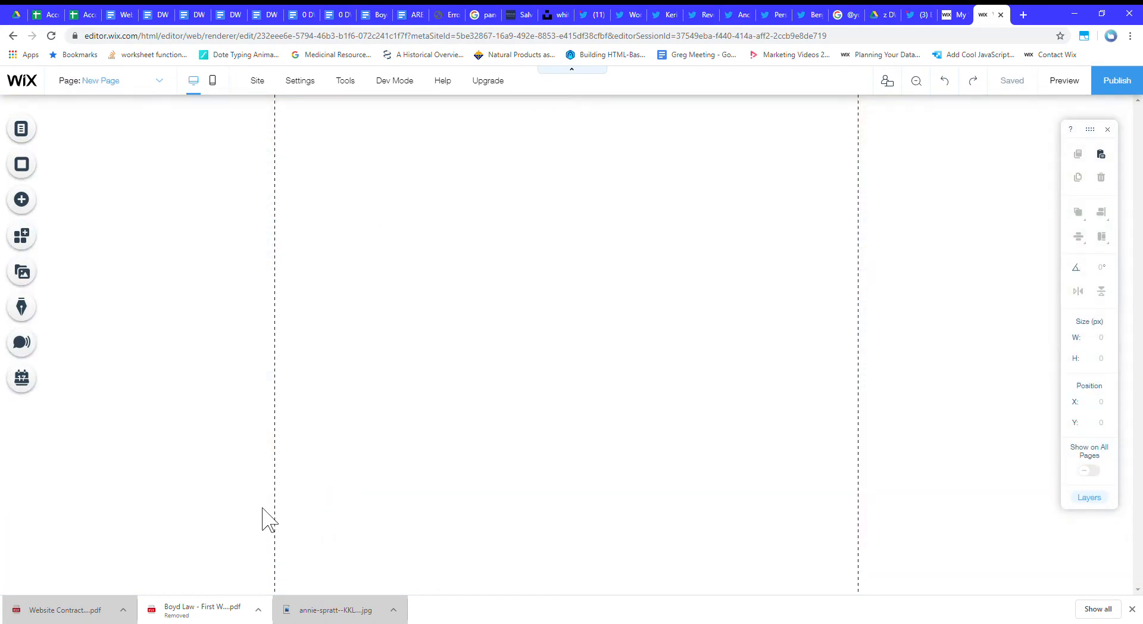
{"action": "left_click", "coordinate": [316, 129]}
{"action": "left_click", "coordinate": [224, 533]}
{"action": "left_click", "coordinate": [431, 322]}
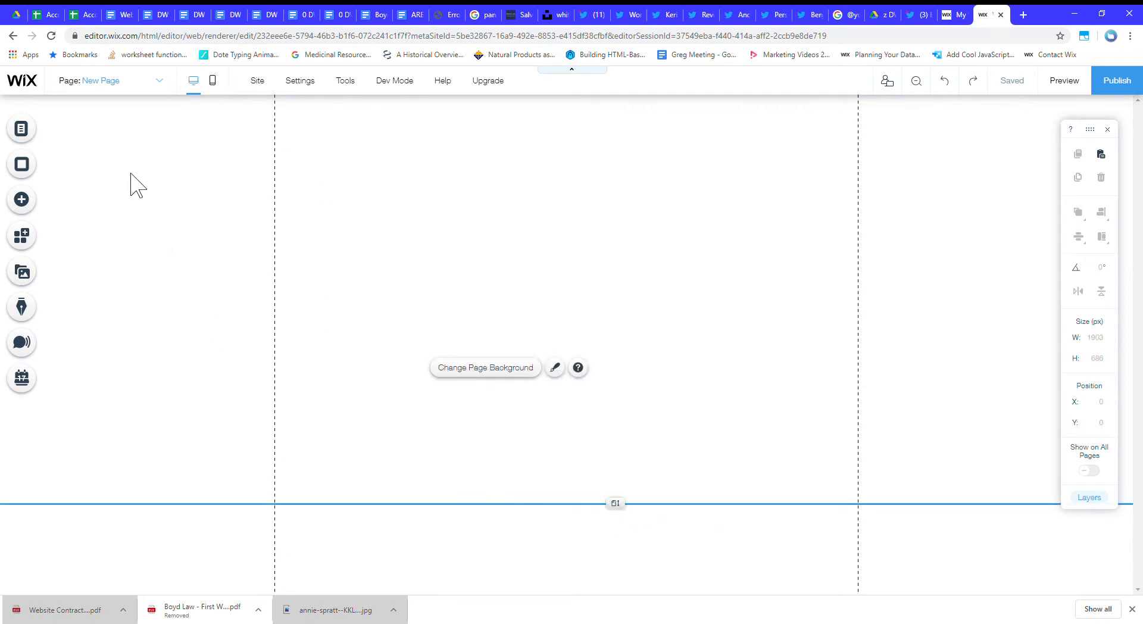
{"action": "left_click_drag", "start_coordinate": [615, 503], "coordinate": [564, 515]}
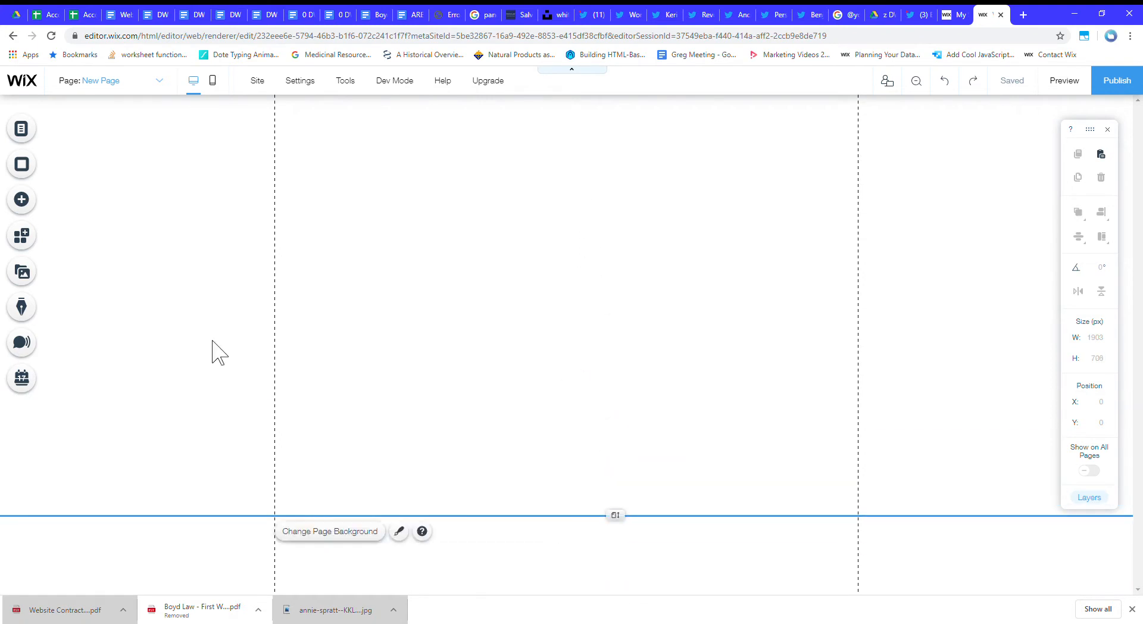
Add the plain black strip from the Classic strips to the top of the page.
{"action": "left_click", "coordinate": [22, 200]}
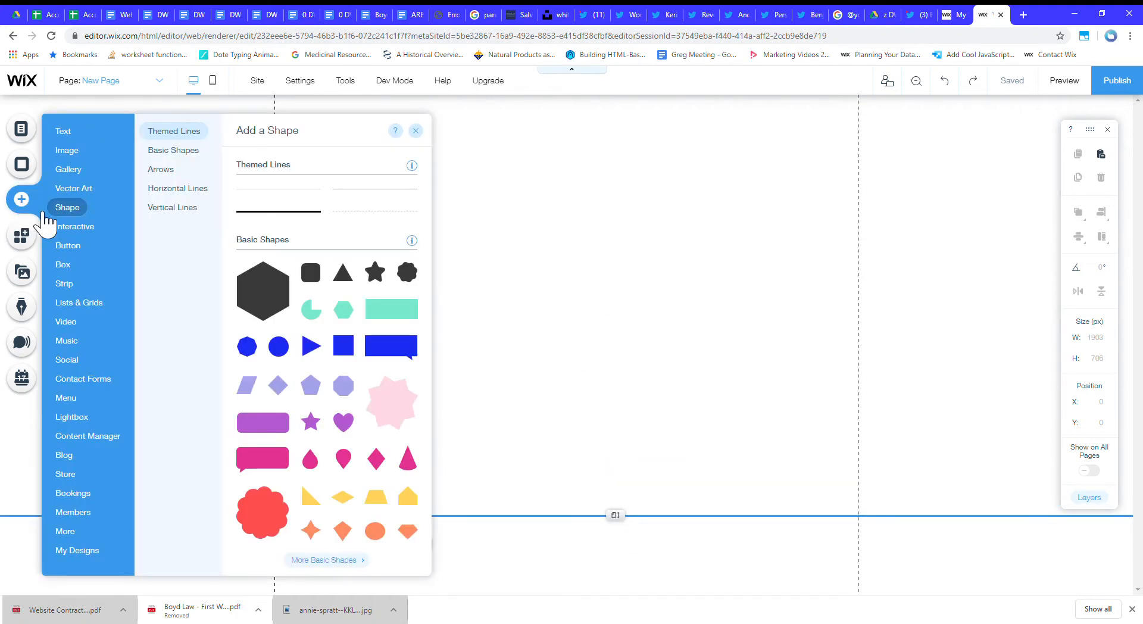
{"action": "mouse_move", "coordinate": [74, 189]}
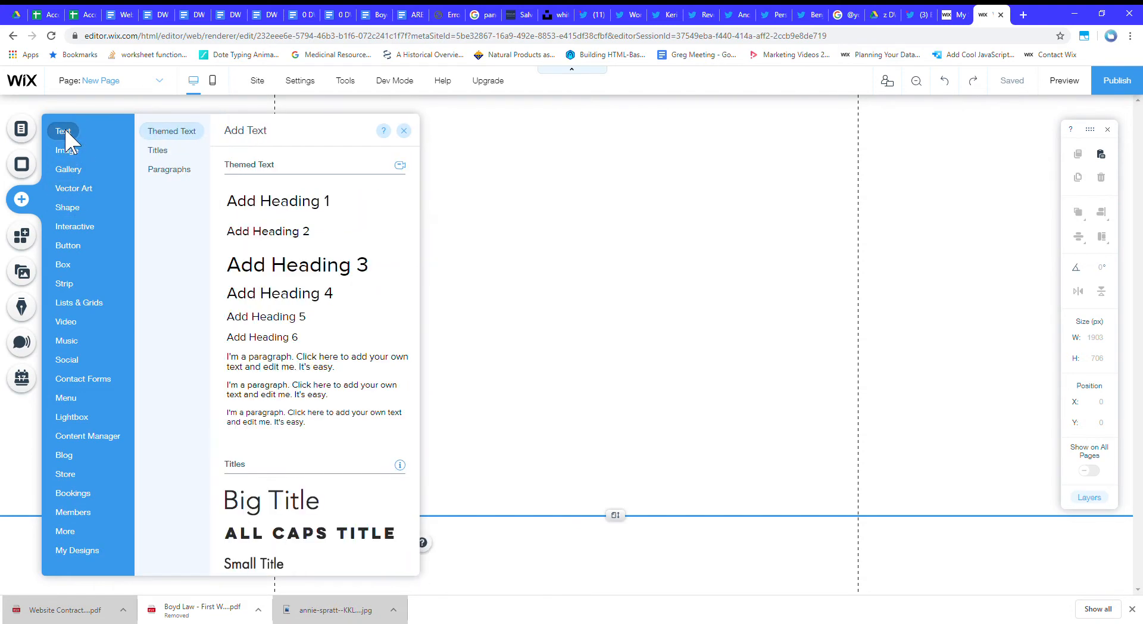
{"action": "mouse_move", "coordinate": [88, 322]}
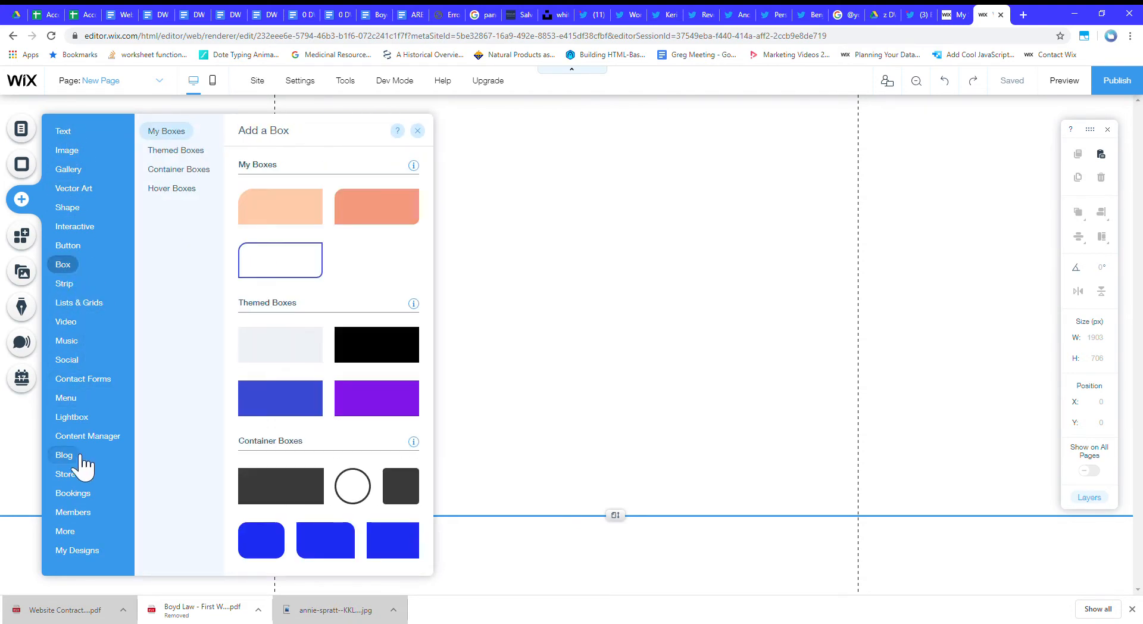
{"action": "mouse_move", "coordinate": [67, 280]}
{"action": "scroll", "coordinate": [304, 346], "scroll_direction": "down", "scroll_amount": 20}
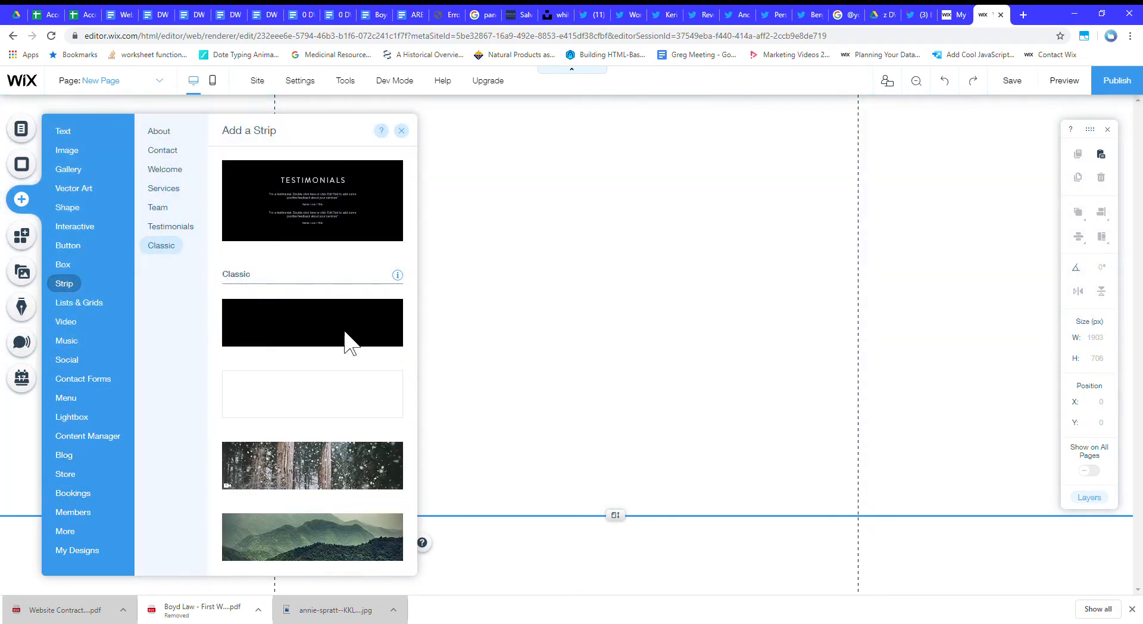
{"action": "left_click", "coordinate": [350, 339]}
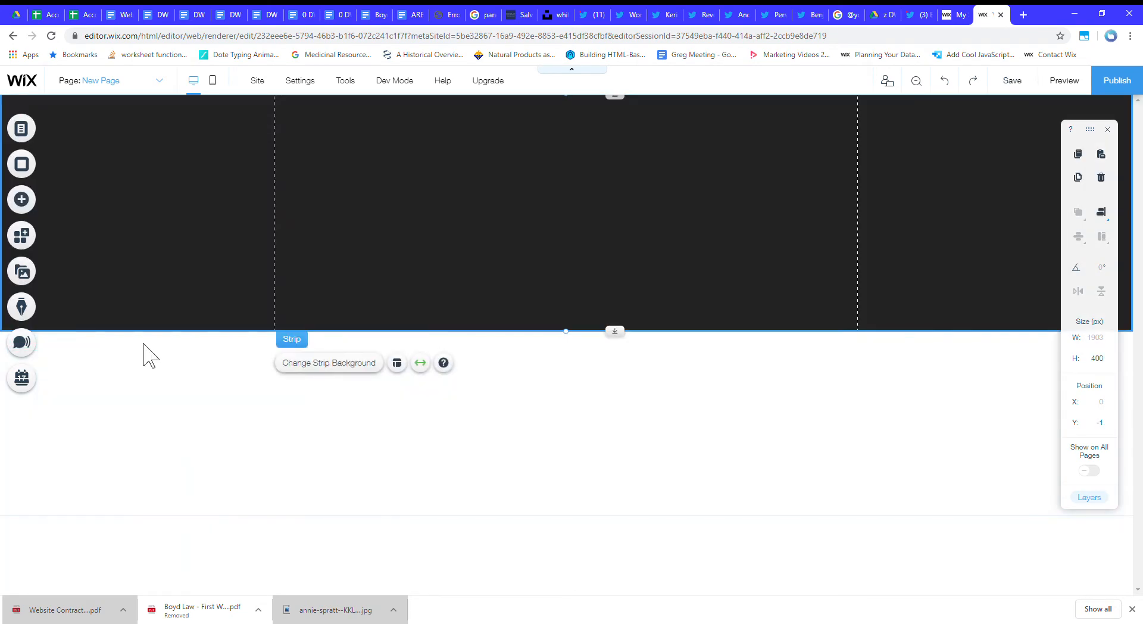
Add the plain white strip from the Classic strips directly below the black strip.
{"action": "left_click", "coordinate": [40, 208]}
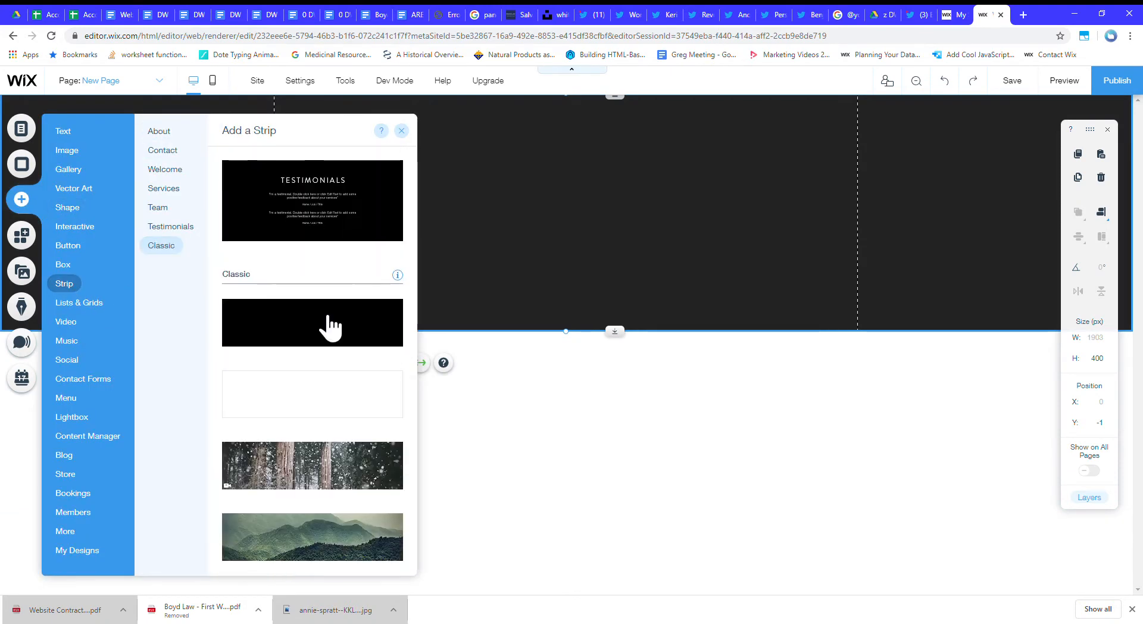
{"action": "left_click_drag", "start_coordinate": [453, 406], "coordinate": [601, 435]}
{"action": "mouse_move", "coordinate": [683, 435]}
{"action": "left_mouse_down"}
{"action": "mouse_move", "coordinate": [692, 505]}
{"action": "mouse_move", "coordinate": [690, 428]}
{"action": "left_mouse_up"}
Extend the black strip's height to about 732 px, pushing the white strip further down the page.
{"action": "left_click", "coordinate": [646, 321]}
{"action": "left_click_drag", "start_coordinate": [619, 330], "coordinate": [651, 542]}
{"action": "left_click", "coordinate": [757, 563]}
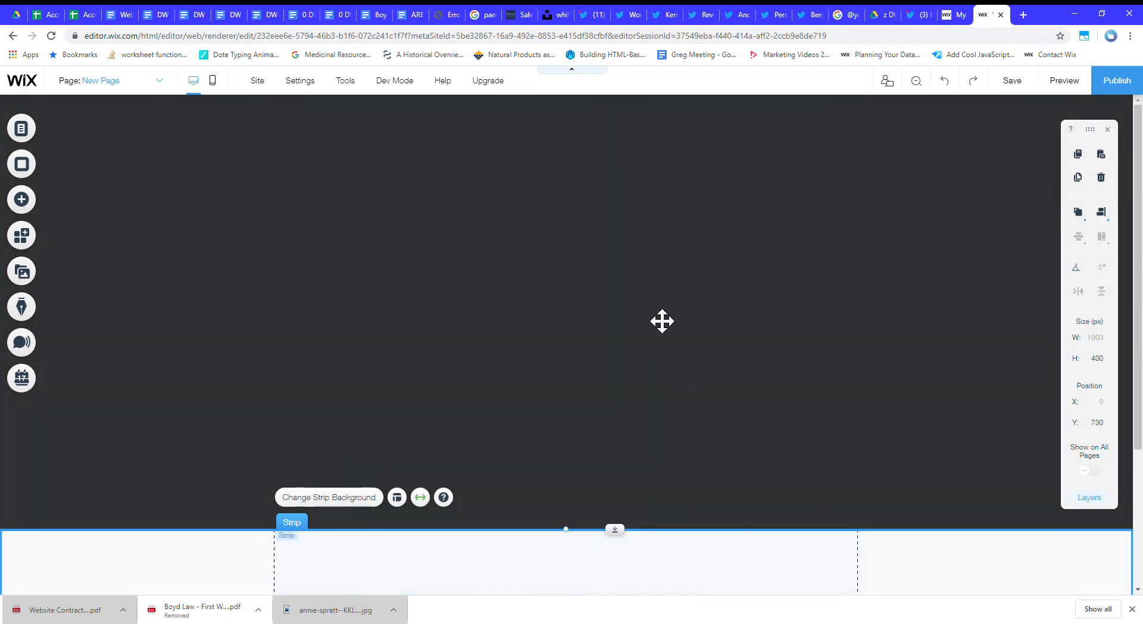
Set the black strip's background to the 16-second columns video from Media from Wix and extend the strip to about 756 px high.
{"action": "left_click", "coordinate": [661, 322]}
{"action": "left_click", "coordinate": [668, 303]}
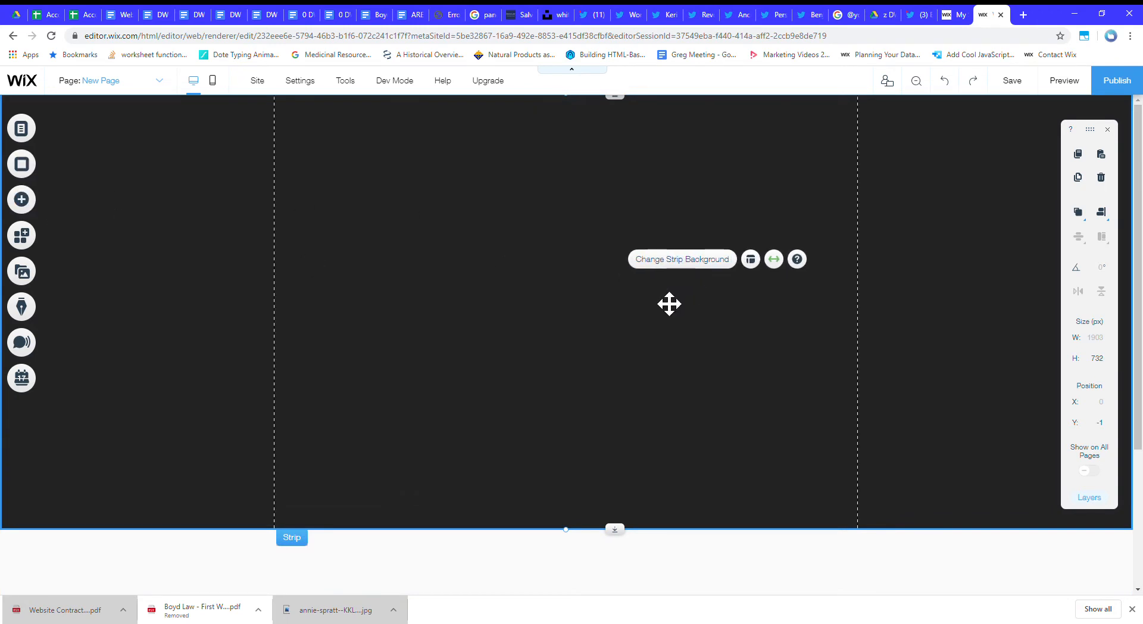
{"action": "left_click", "coordinate": [678, 260]}
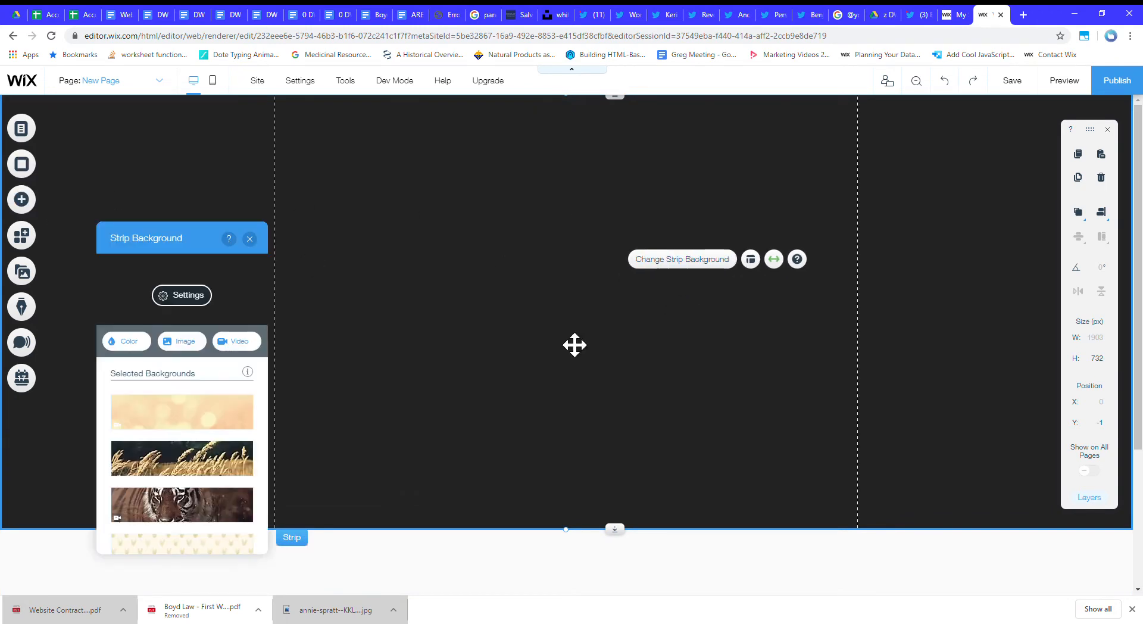
{"action": "left_click", "coordinate": [239, 345]}
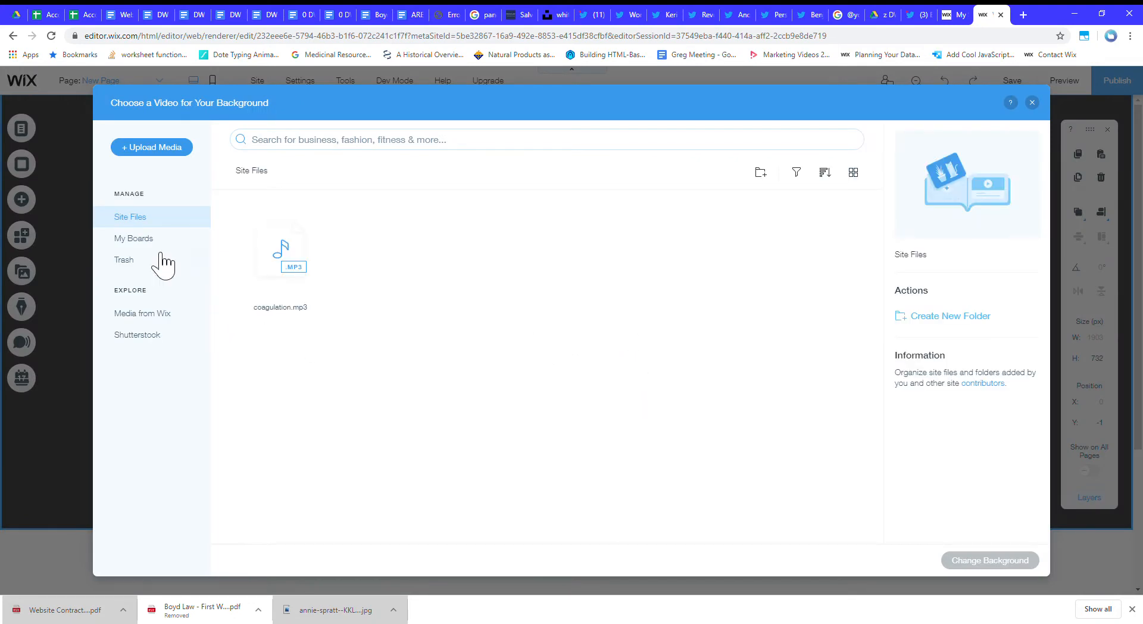
{"action": "left_click", "coordinate": [143, 314]}
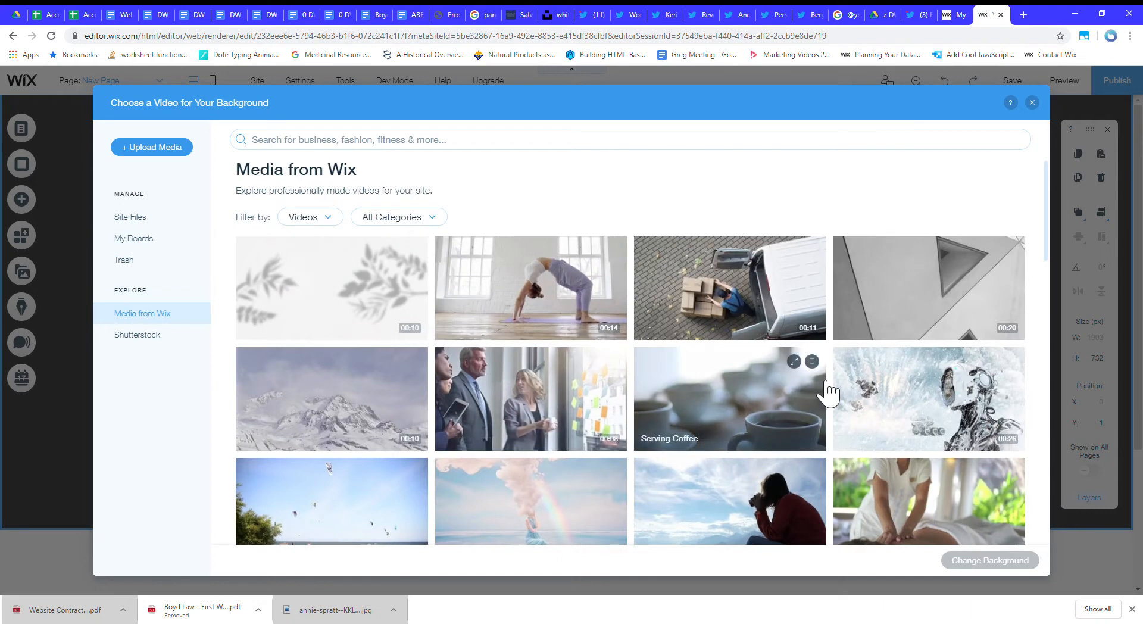
{"action": "scroll", "coordinate": [830, 392], "scroll_direction": "down", "scroll_amount": 4}
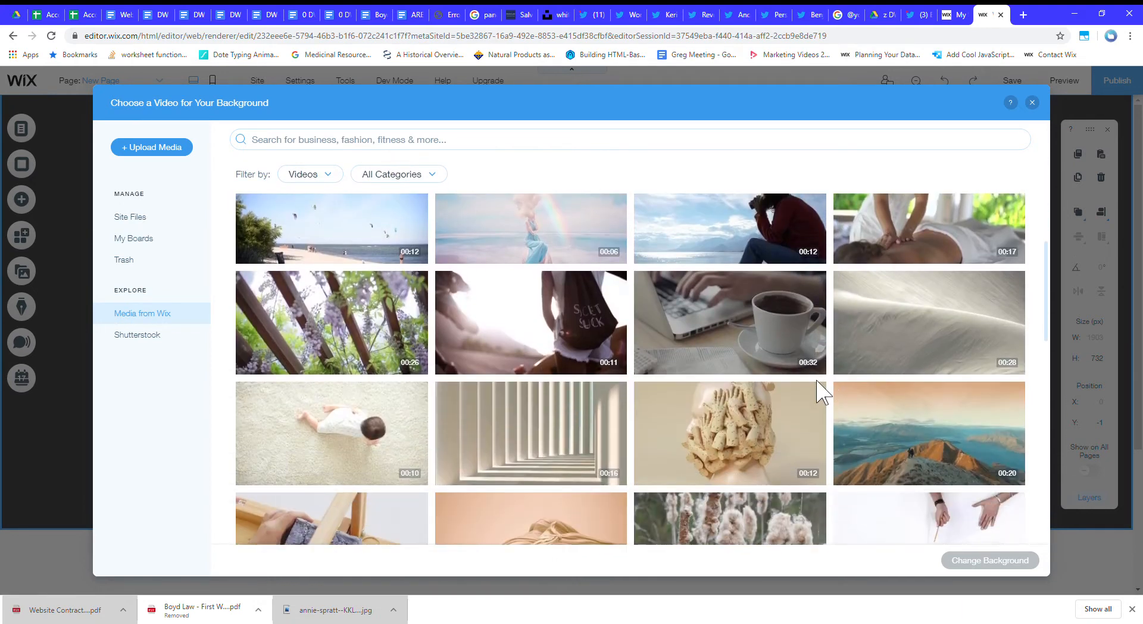
{"action": "left_click", "coordinate": [565, 441]}
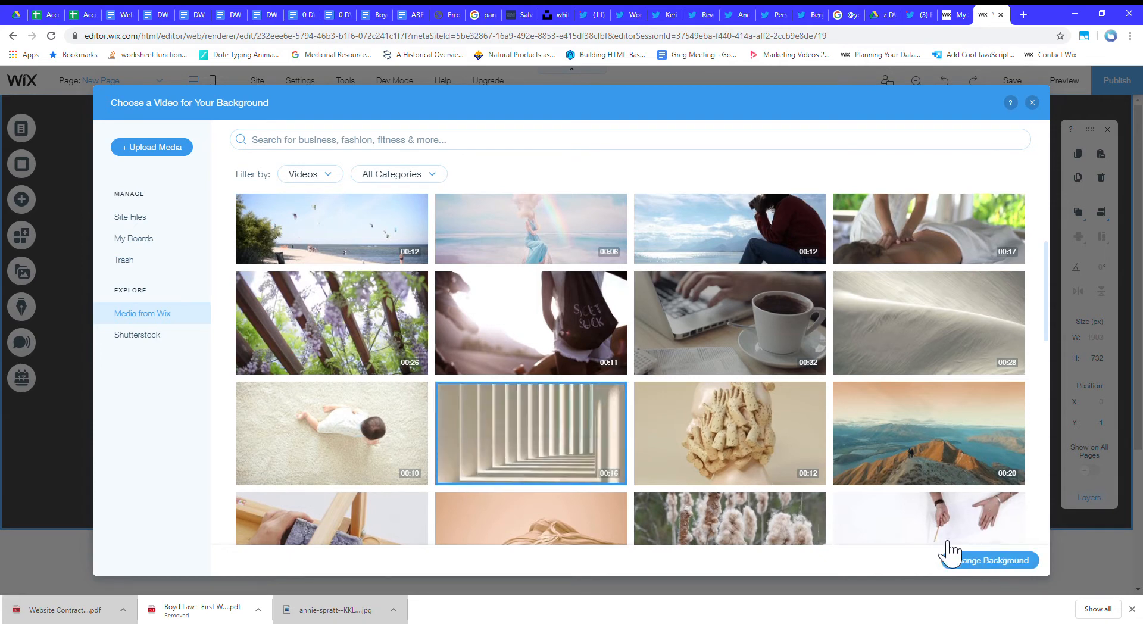
{"action": "left_click", "coordinate": [985, 560]}
{"action": "left_click_drag", "start_coordinate": [614, 535], "coordinate": [621, 549]}
Add the purple outlined triangle from the Arrows shapes to the middle of the white strip below the video.
{"action": "scroll", "coordinate": [601, 491], "scroll_direction": "down", "scroll_amount": 3}
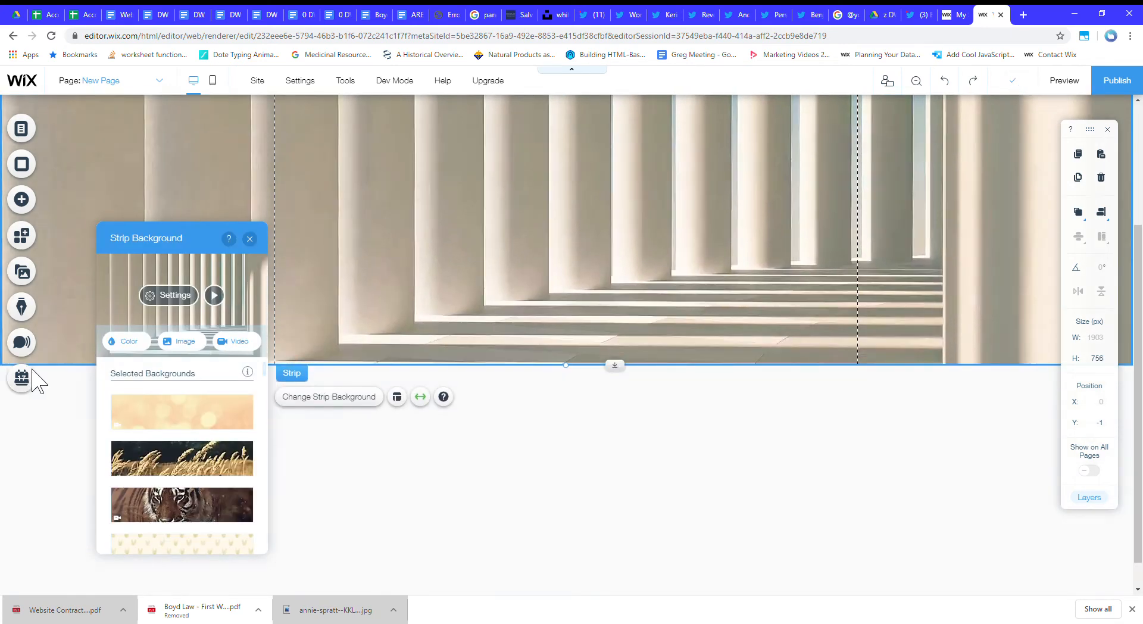
{"action": "left_click", "coordinate": [24, 201]}
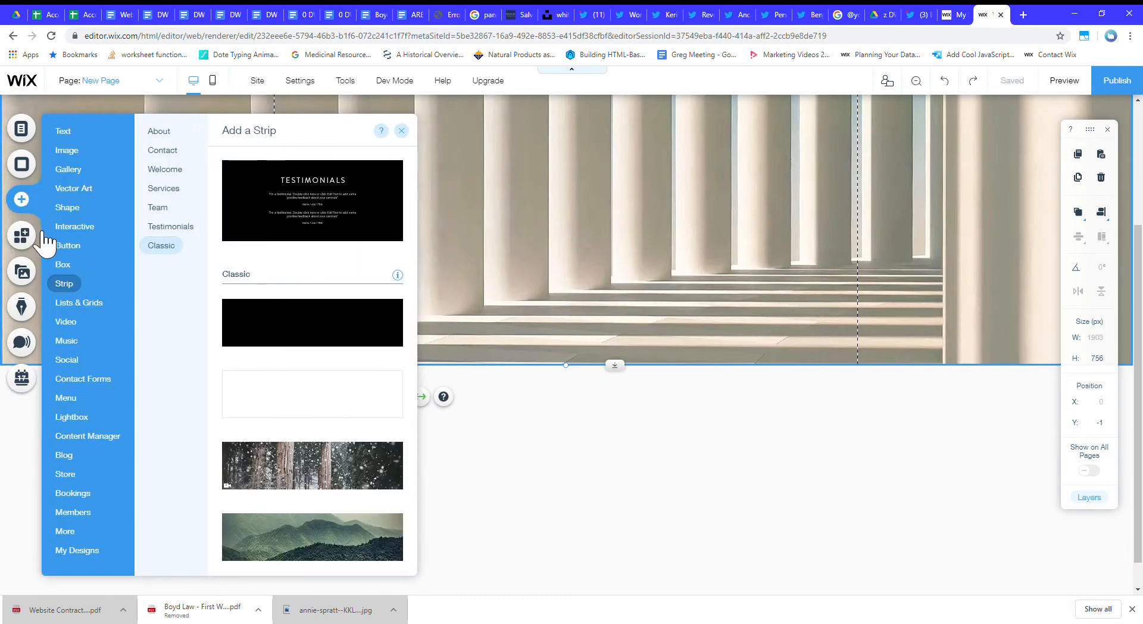
{"action": "left_click", "coordinate": [74, 210]}
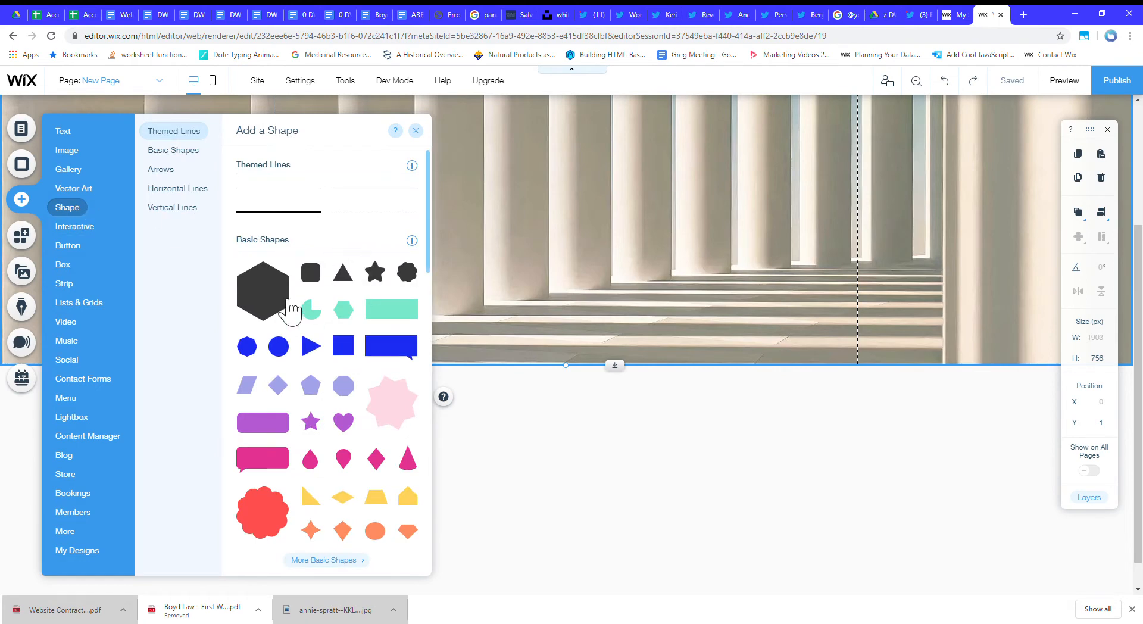
{"action": "scroll", "coordinate": [334, 477], "scroll_direction": "down", "scroll_amount": 8}
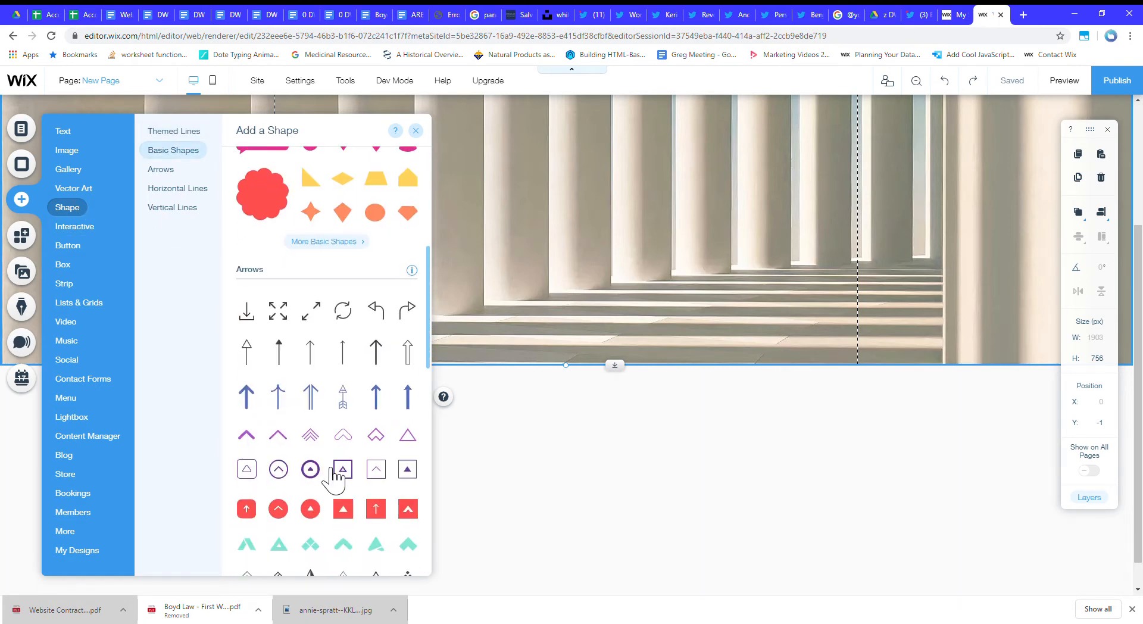
{"action": "scroll", "coordinate": [333, 476], "scroll_direction": "up", "scroll_amount": 2}
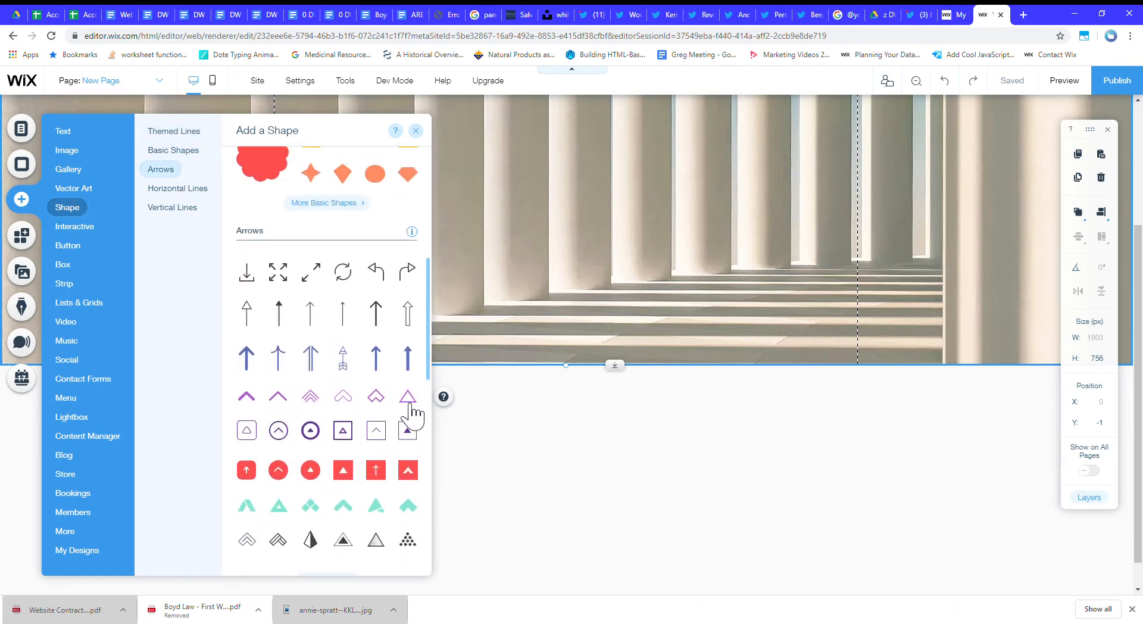
{"action": "left_click_drag", "start_coordinate": [421, 402], "coordinate": [590, 452]}
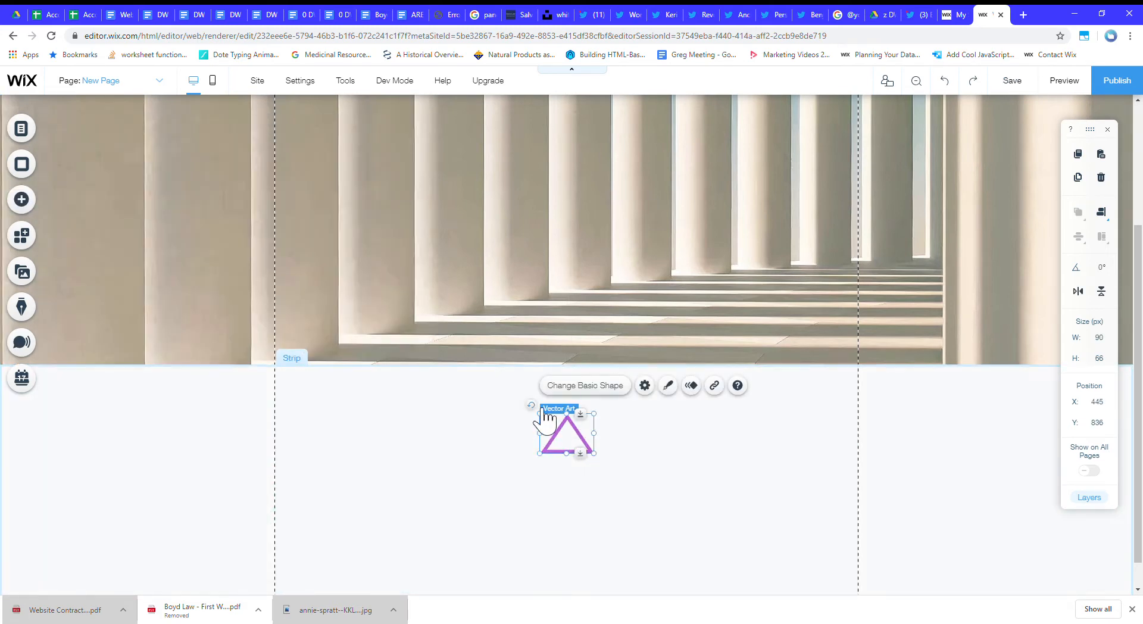
Rotate the triangle 180° and move it up to about Y 804, closer to the video strip.
{"action": "left_click_drag", "start_coordinate": [543, 406], "coordinate": [607, 527]}
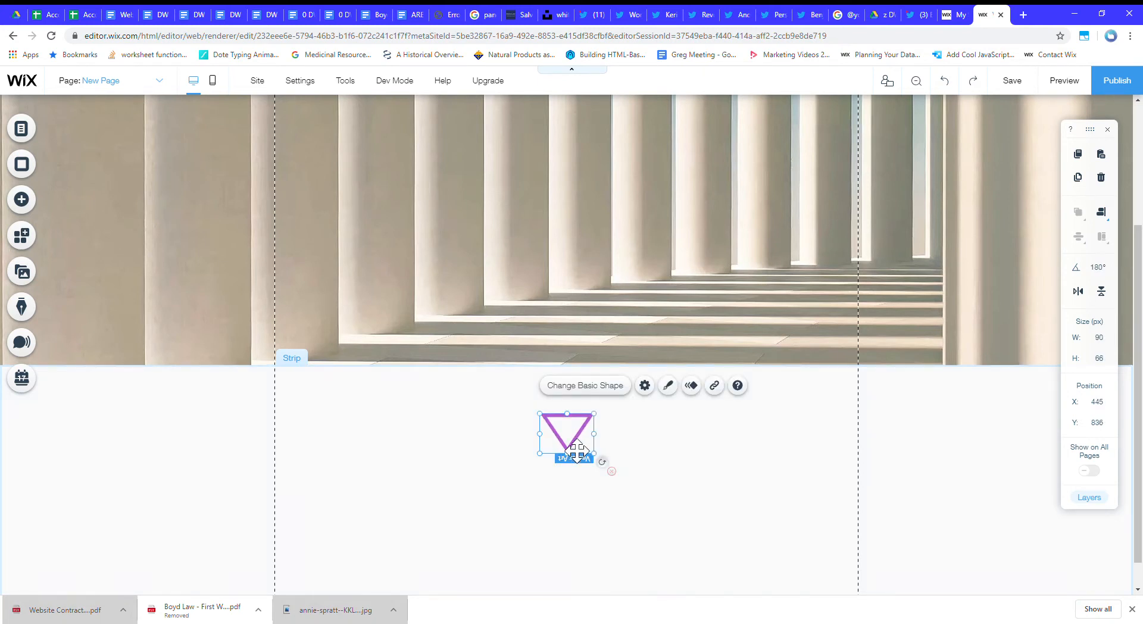
{"action": "left_click_drag", "start_coordinate": [576, 451], "coordinate": [578, 431]}
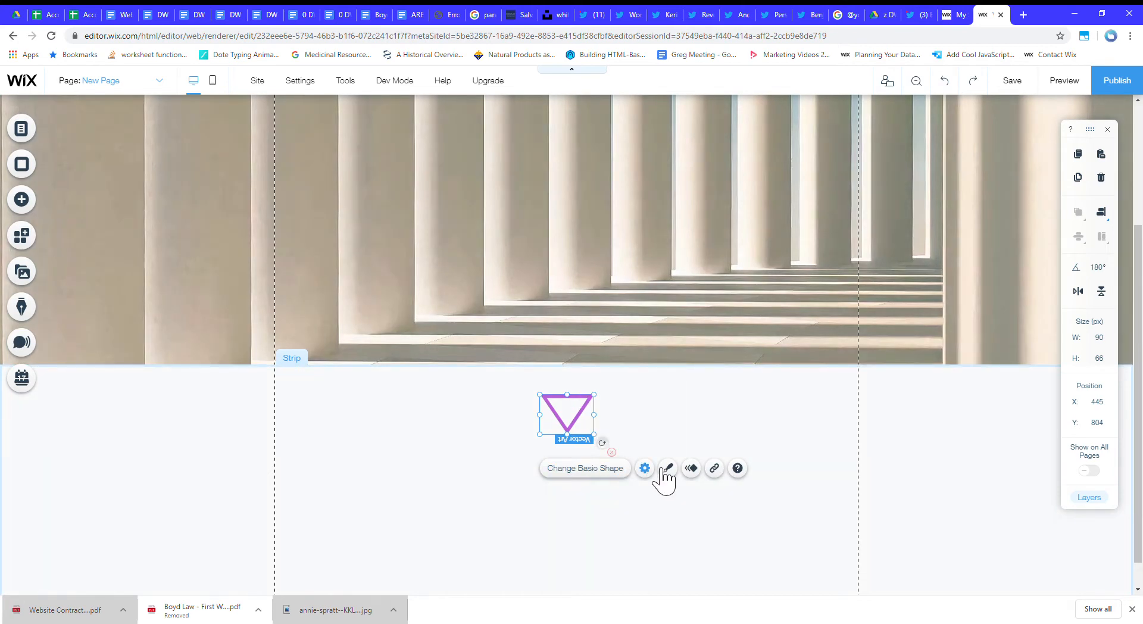
Change the triangle's fill color to the near-black swatch from My Colors.
{"action": "left_click", "coordinate": [668, 467]}
{"action": "left_click", "coordinate": [502, 237]}
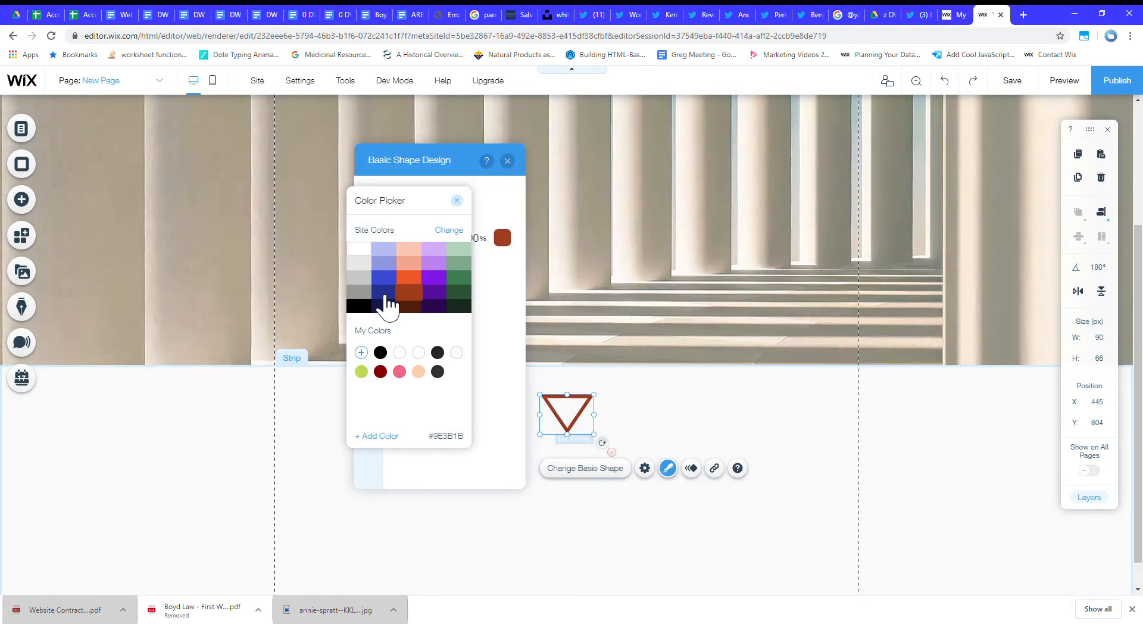
{"action": "left_click", "coordinate": [439, 353]}
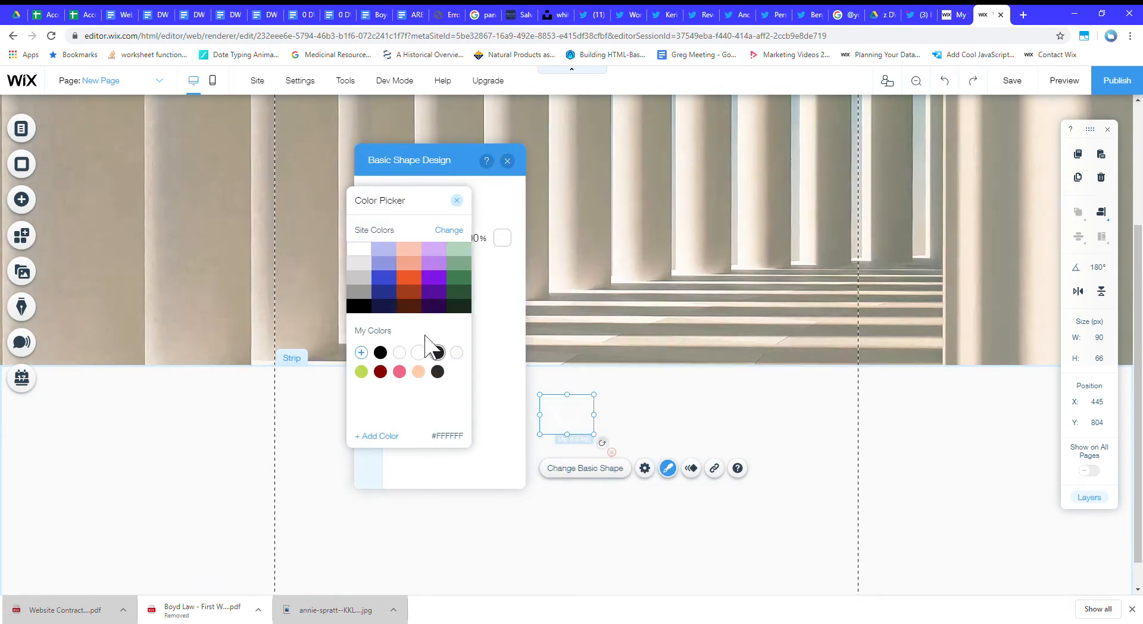
{"action": "left_click", "coordinate": [456, 200]}
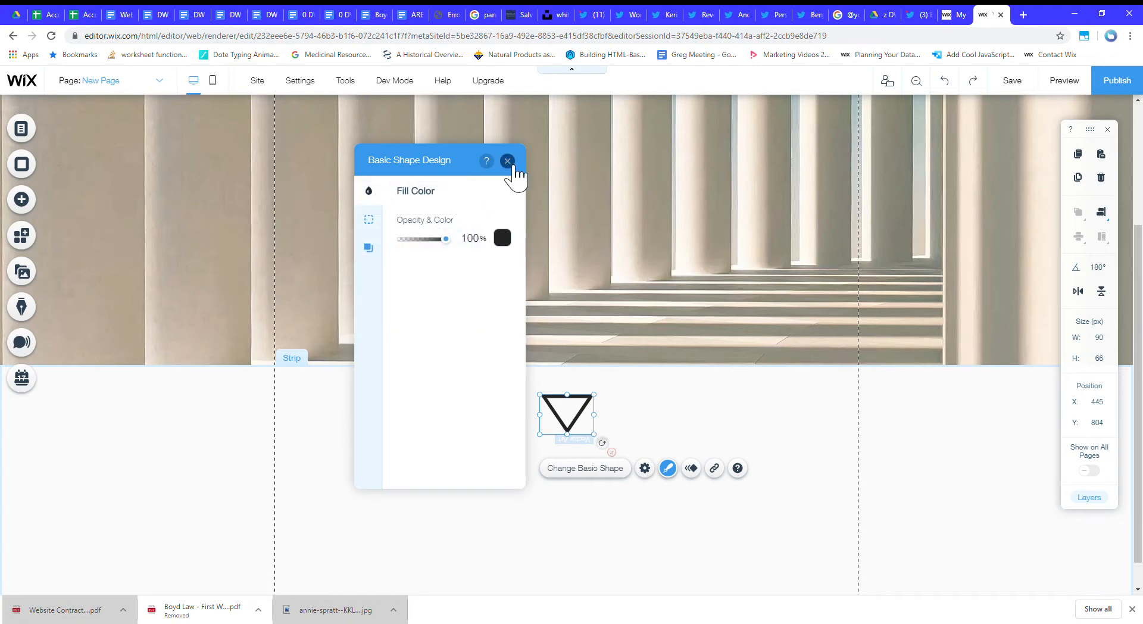
{"action": "left_click", "coordinate": [507, 160]}
{"action": "left_click", "coordinate": [867, 452]}
Add a Big Title text element to the upper part of the columns video strip.
{"action": "scroll", "coordinate": [791, 413], "scroll_direction": "up", "scroll_amount": 3}
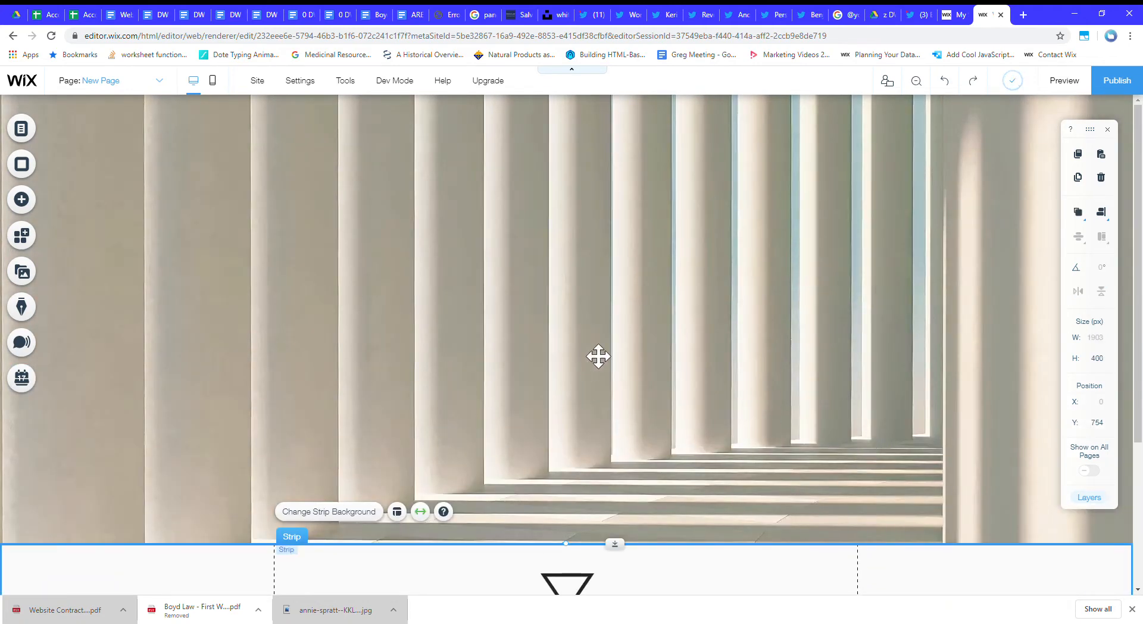
{"action": "left_click", "coordinate": [21, 199]}
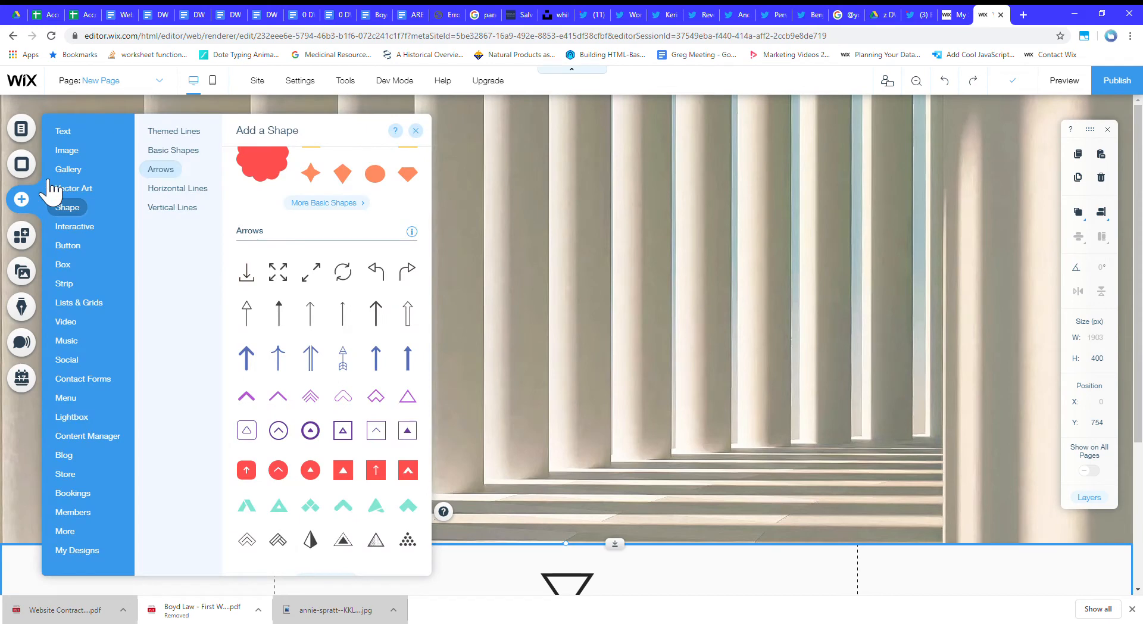
{"action": "left_click", "coordinate": [63, 132]}
{"action": "scroll", "coordinate": [334, 453], "scroll_direction": "down", "scroll_amount": 2}
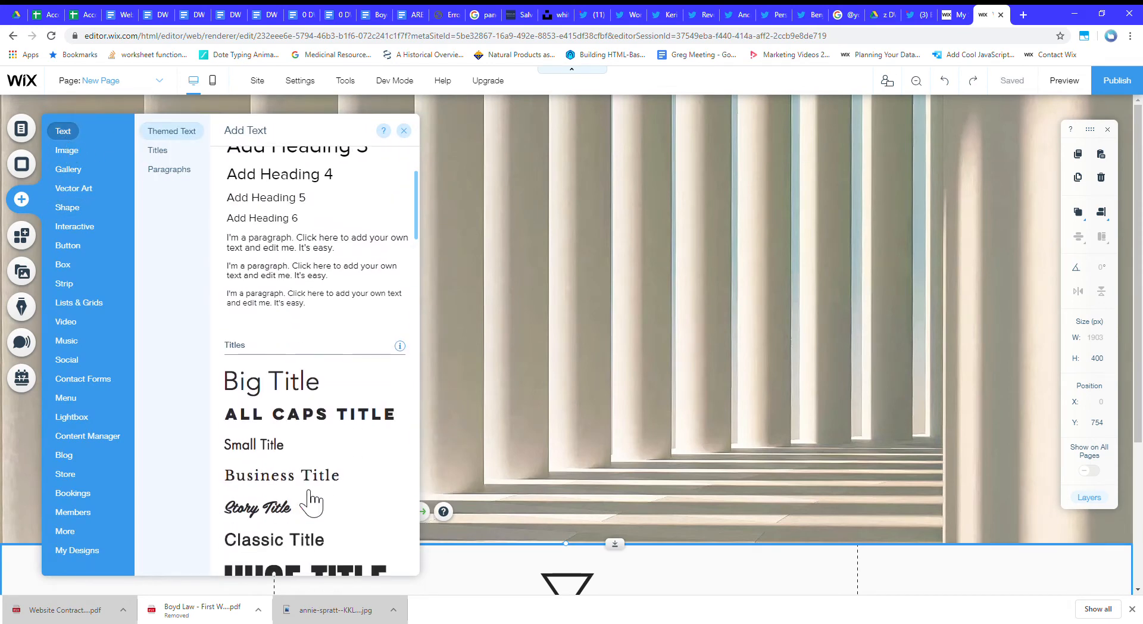
{"action": "left_click_drag", "start_coordinate": [296, 393], "coordinate": [343, 176]}
{"action": "double_click", "coordinate": [342, 175]}
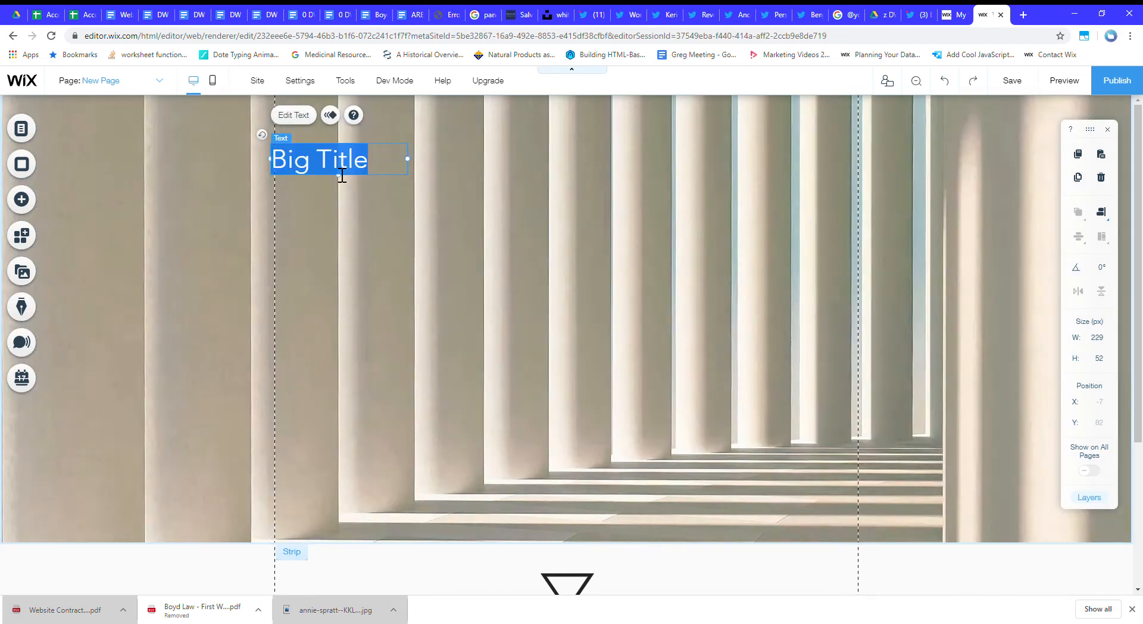
Widen the title's text box to about 928 px and place it just inside the page gridlines at about X 5.
{"action": "left_click", "coordinate": [422, 174]}
{"action": "left_click", "coordinate": [400, 168]}
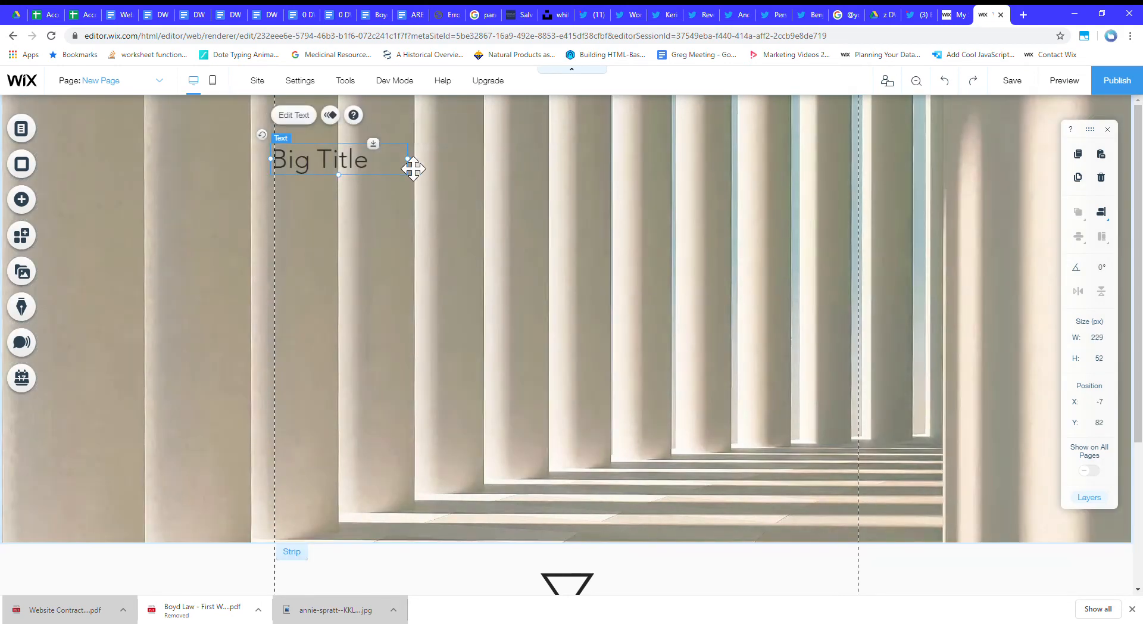
{"action": "left_click_drag", "start_coordinate": [450, 159], "coordinate": [833, 161]}
{"action": "left_click_drag", "start_coordinate": [362, 174], "coordinate": [369, 175]}
Replace the title text with "A Great Place to Find Inspiration" and set its font size to 97 px.
{"action": "double_click", "coordinate": [367, 173]}
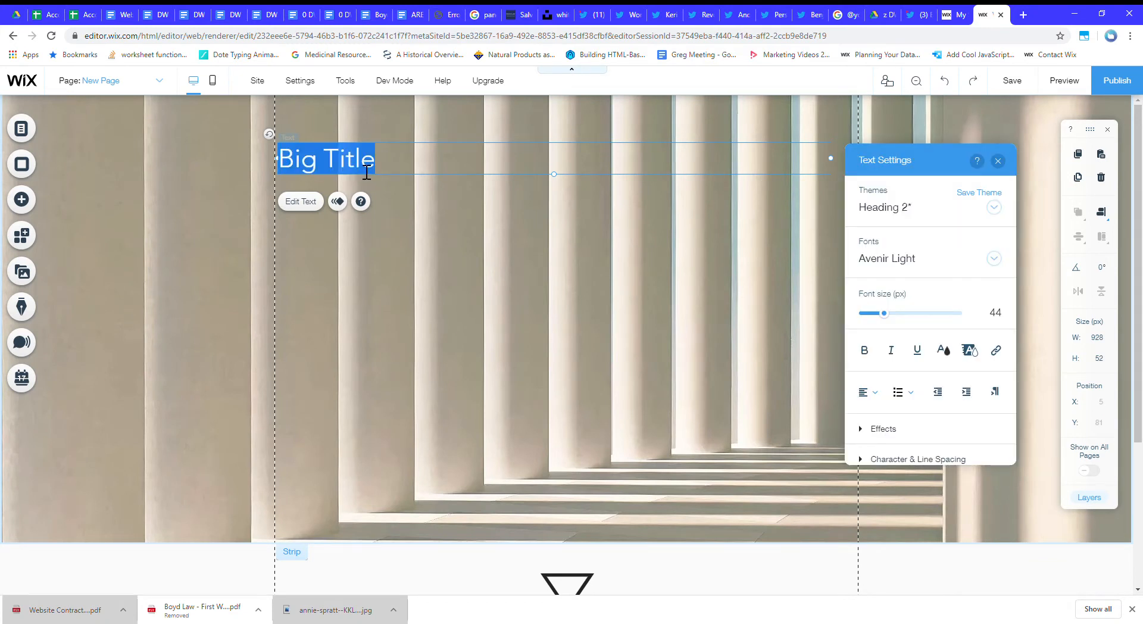
{"action": "type", "text": "A"}
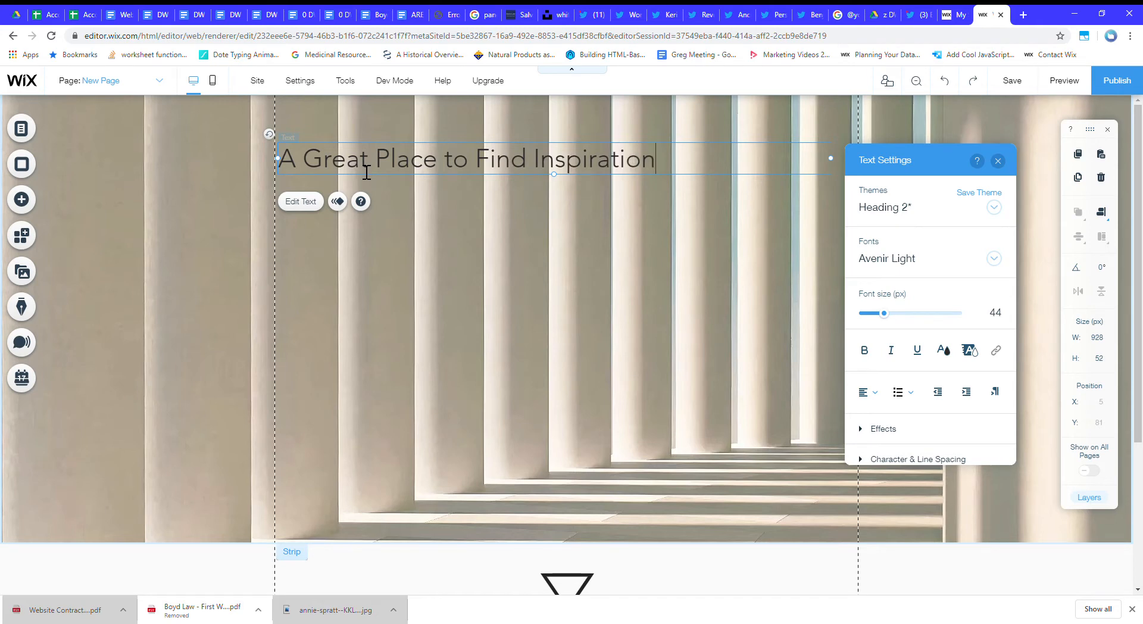
{"action": "key", "text": "ctrl+a"}
{"action": "left_click", "coordinate": [895, 313]}
{"action": "left_click_drag", "start_coordinate": [913, 319], "coordinate": [923, 319]}
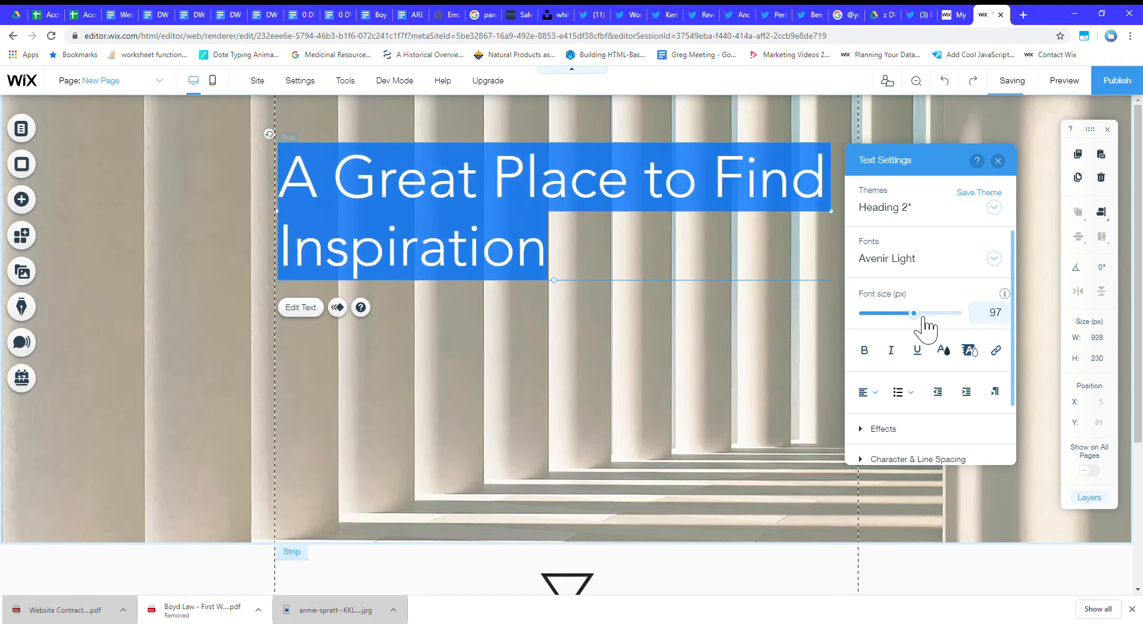
{"action": "scroll", "coordinate": [921, 371], "scroll_direction": "down", "scroll_amount": 2}
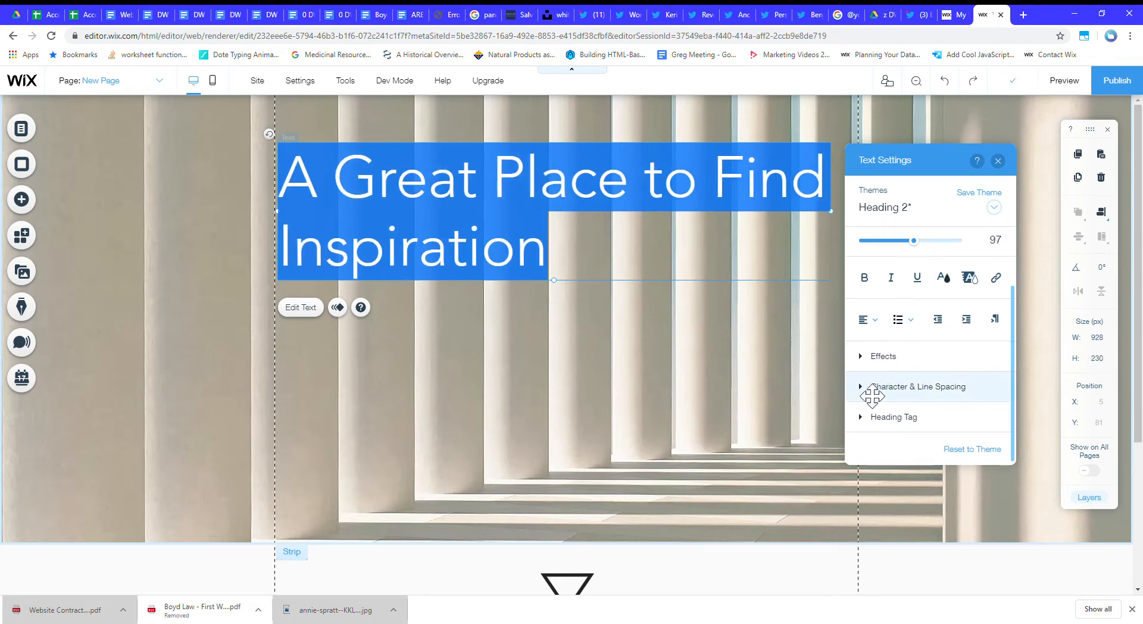
{"action": "scroll", "coordinate": [923, 264], "scroll_direction": "up", "scroll_amount": 2}
{"action": "mouse_move", "coordinate": [920, 319]}
{"action": "left_mouse_down"}
{"action": "mouse_move", "coordinate": [932, 319]}
{"action": "mouse_move", "coordinate": [923, 315]}
{"action": "left_mouse_up"}
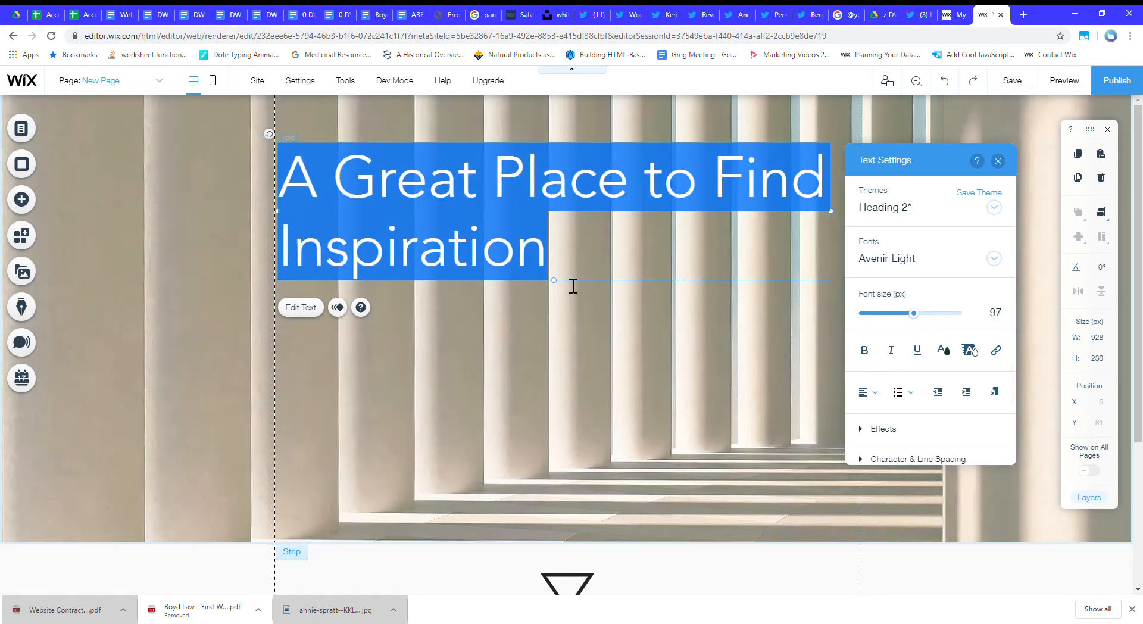
Tighten the title's character spacing to -0.05.
{"action": "scroll", "coordinate": [953, 369], "scroll_direction": "down", "scroll_amount": 1}
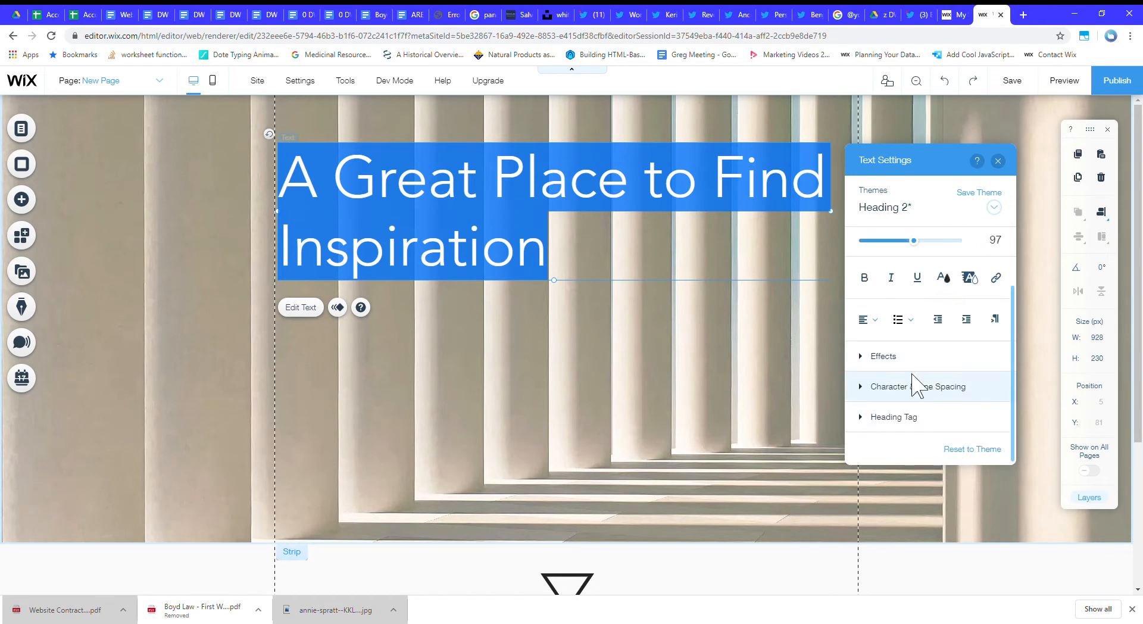
{"action": "left_click", "coordinate": [868, 386]}
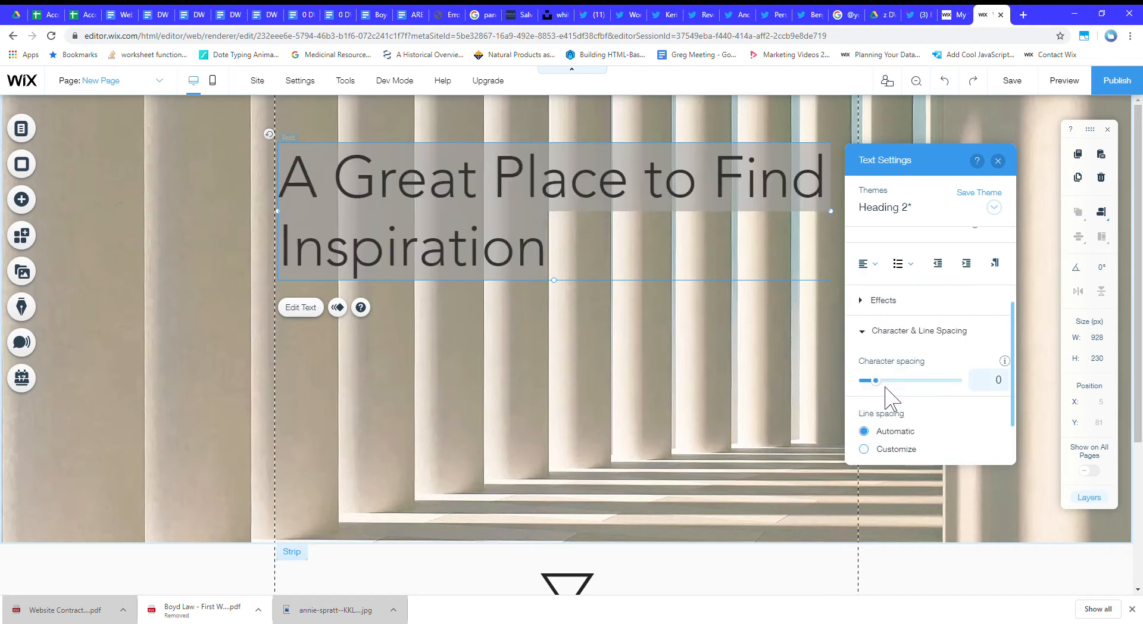
{"action": "scroll", "coordinate": [931, 400], "scroll_direction": "down", "scroll_amount": 1}
{"action": "scroll", "coordinate": [937, 399], "scroll_direction": "up", "scroll_amount": 3}
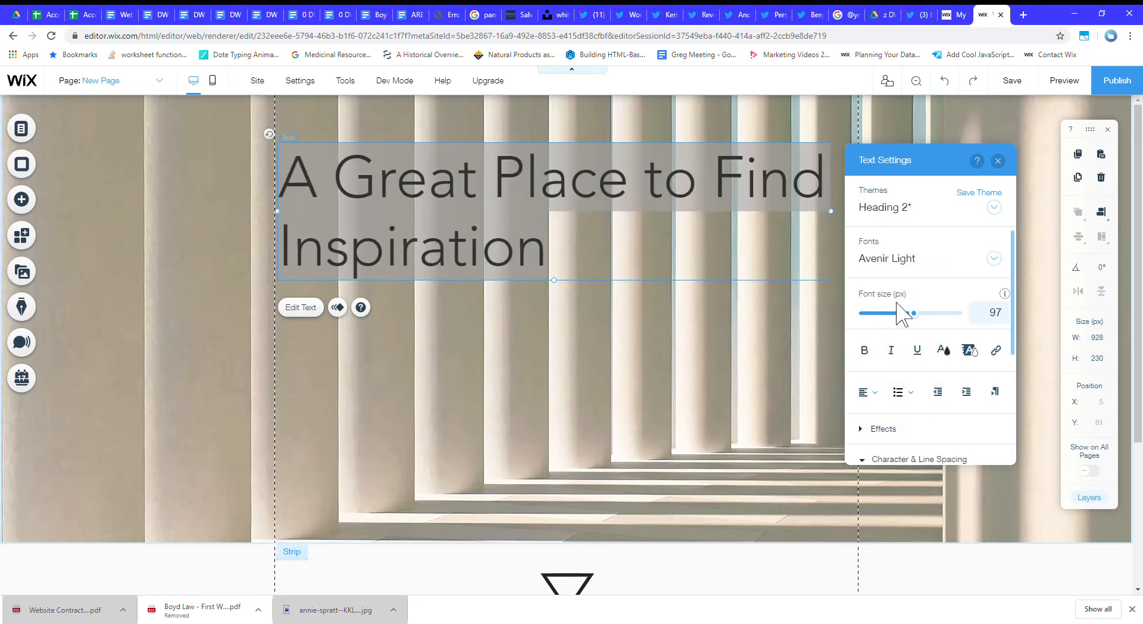
{"action": "scroll", "coordinate": [908, 321], "scroll_direction": "down", "scroll_amount": 3}
{"action": "scroll", "coordinate": [892, 286], "scroll_direction": "up", "scroll_amount": 3}
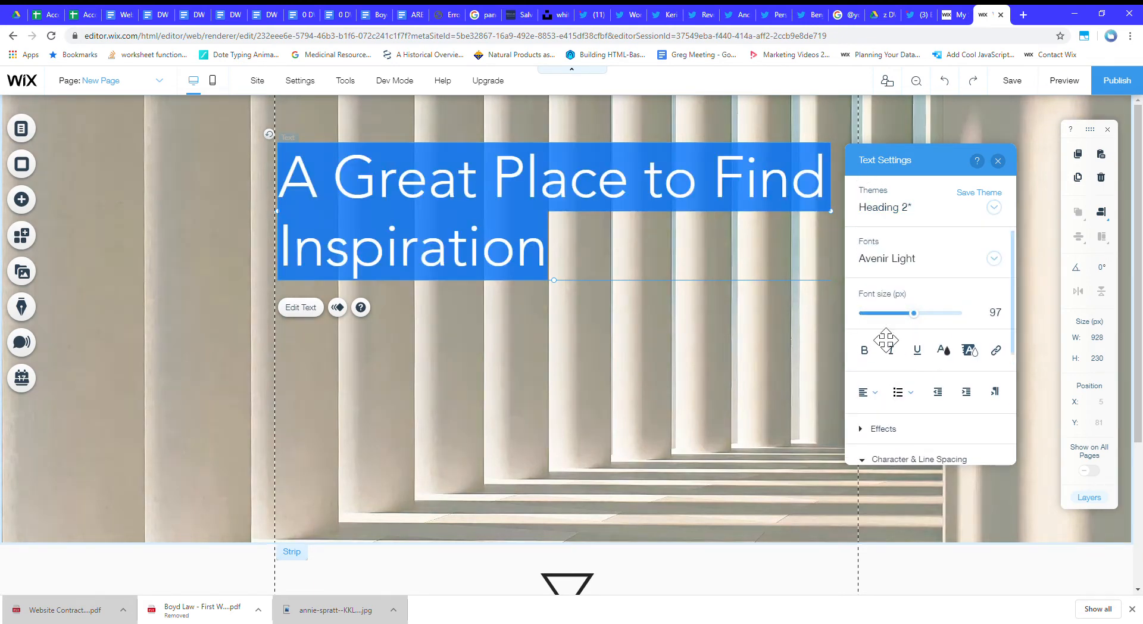
{"action": "scroll", "coordinate": [890, 342], "scroll_direction": "down", "scroll_amount": 3}
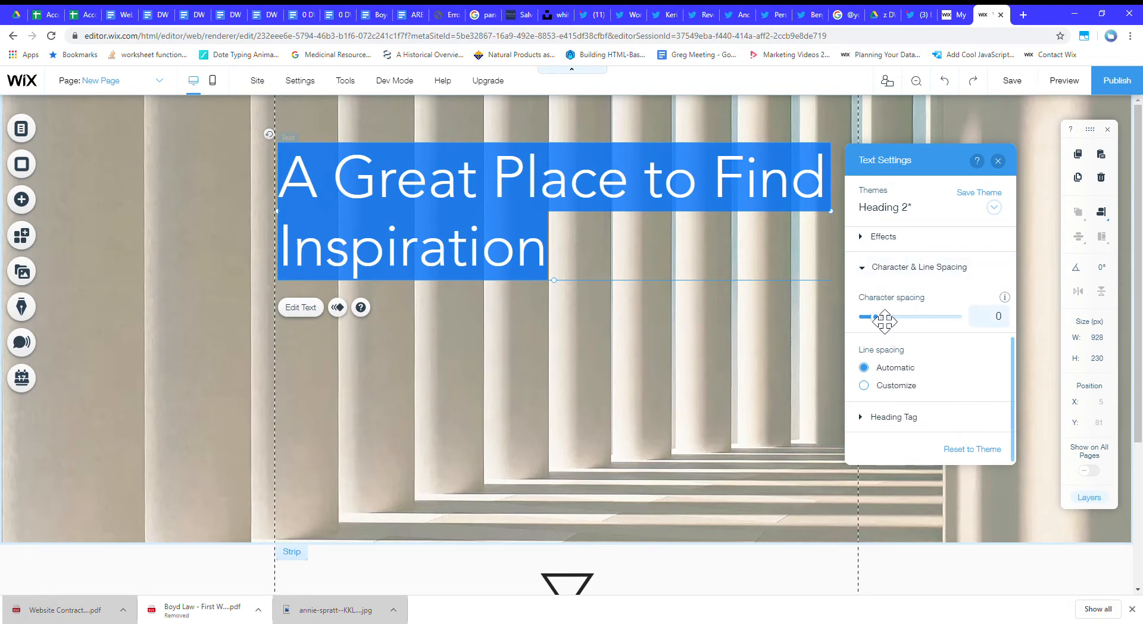
{"action": "mouse_move", "coordinate": [885, 322]}
{"action": "left_mouse_down"}
{"action": "mouse_move", "coordinate": [911, 320]}
{"action": "mouse_move", "coordinate": [881, 324]}
{"action": "left_mouse_up"}
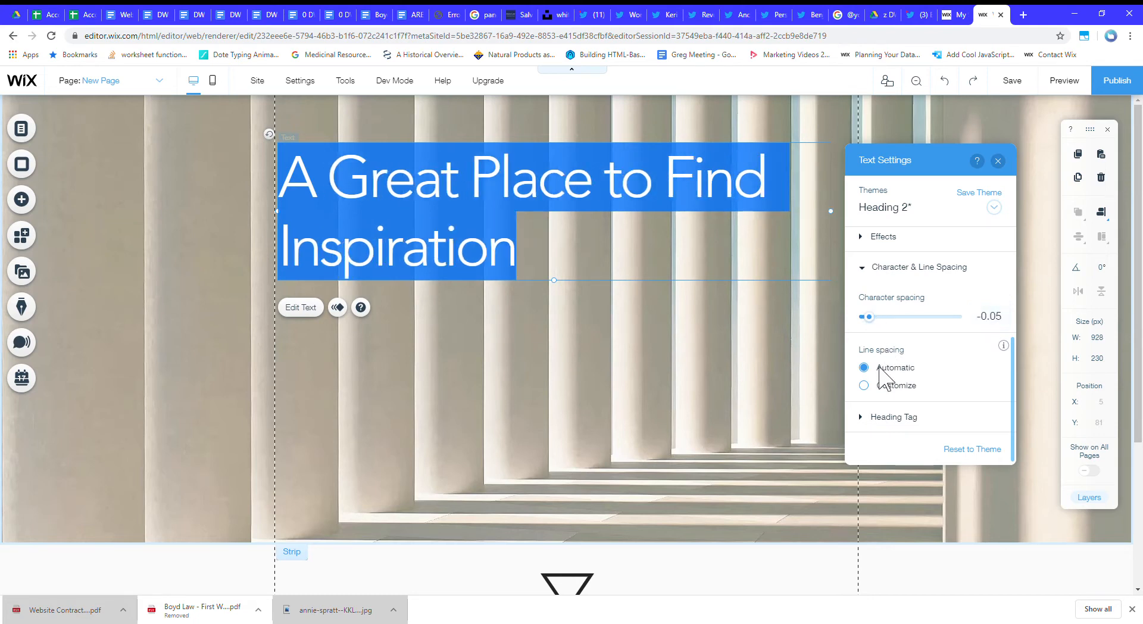
Customize the title's line spacing to 0.8 and finish editing the text.
{"action": "left_click", "coordinate": [873, 387]}
{"action": "left_click", "coordinate": [897, 413]}
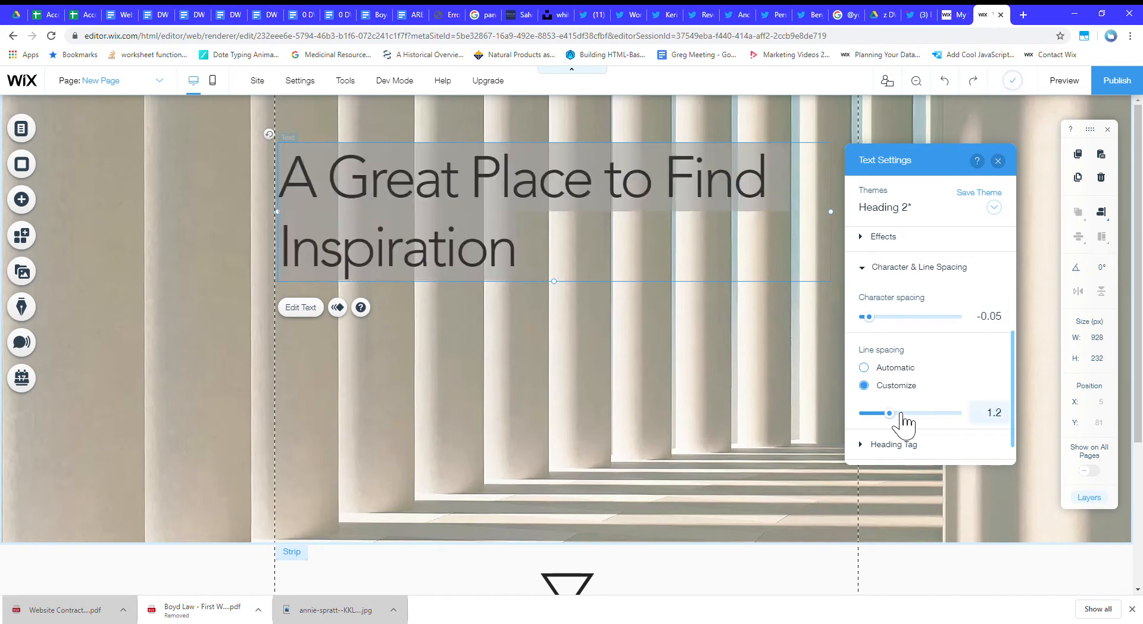
{"action": "left_click_drag", "start_coordinate": [897, 413], "coordinate": [888, 416]}
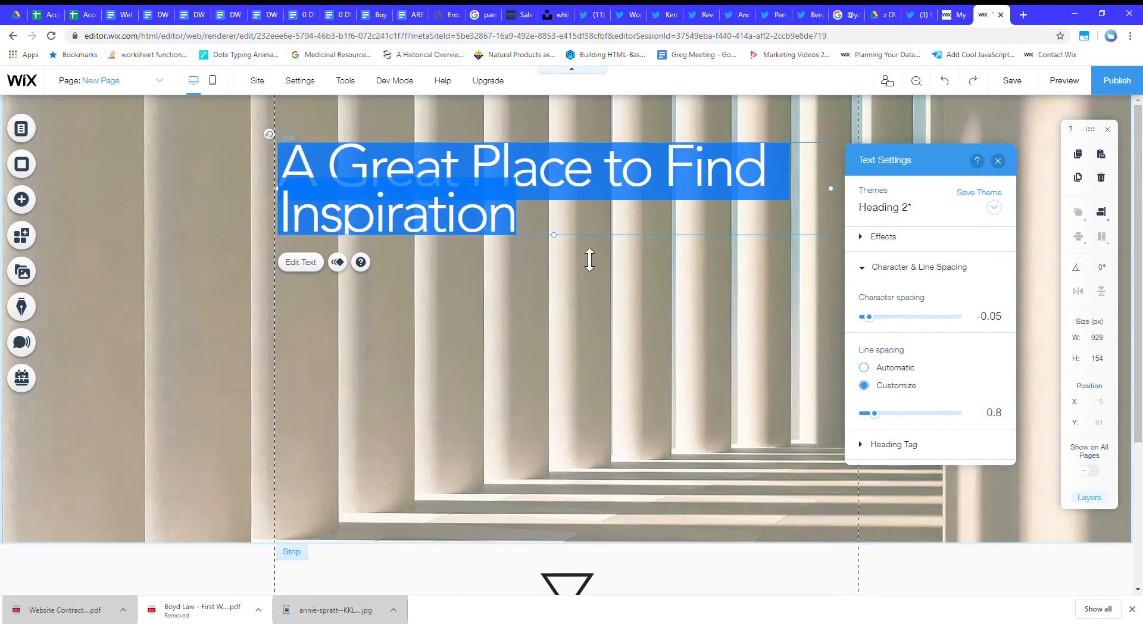
{"action": "left_click", "coordinate": [582, 205]}
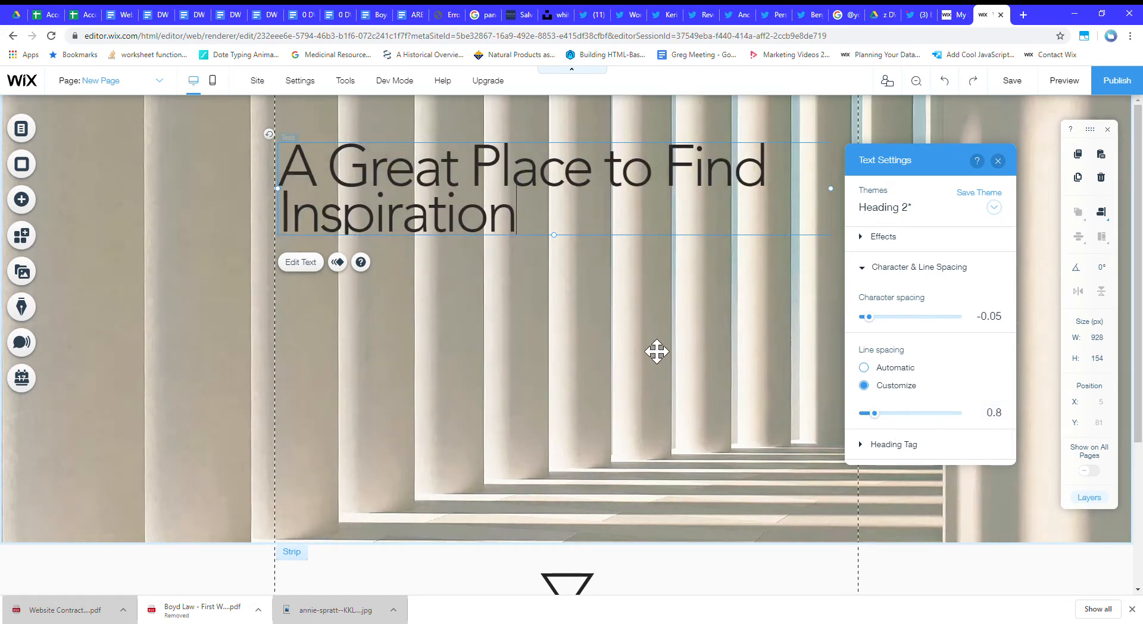
{"action": "left_click", "coordinate": [651, 285]}
Browse the box, button, text and contact form elements available for the page.
{"action": "left_click", "coordinate": [23, 201]}
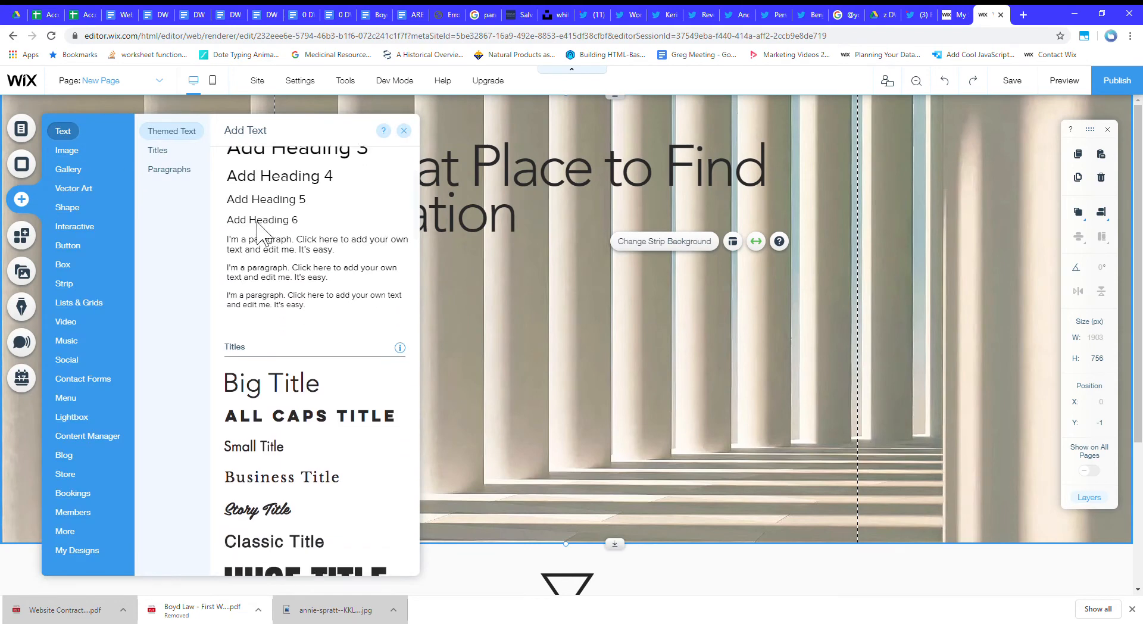
{"action": "left_click", "coordinate": [66, 265]}
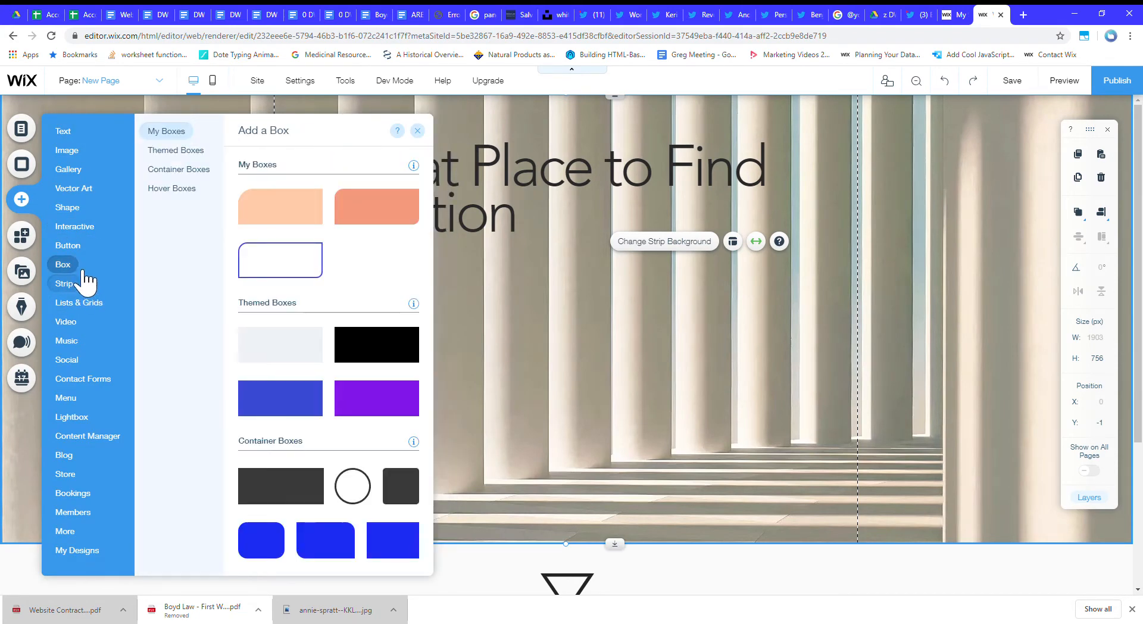
{"action": "left_click", "coordinate": [70, 249]}
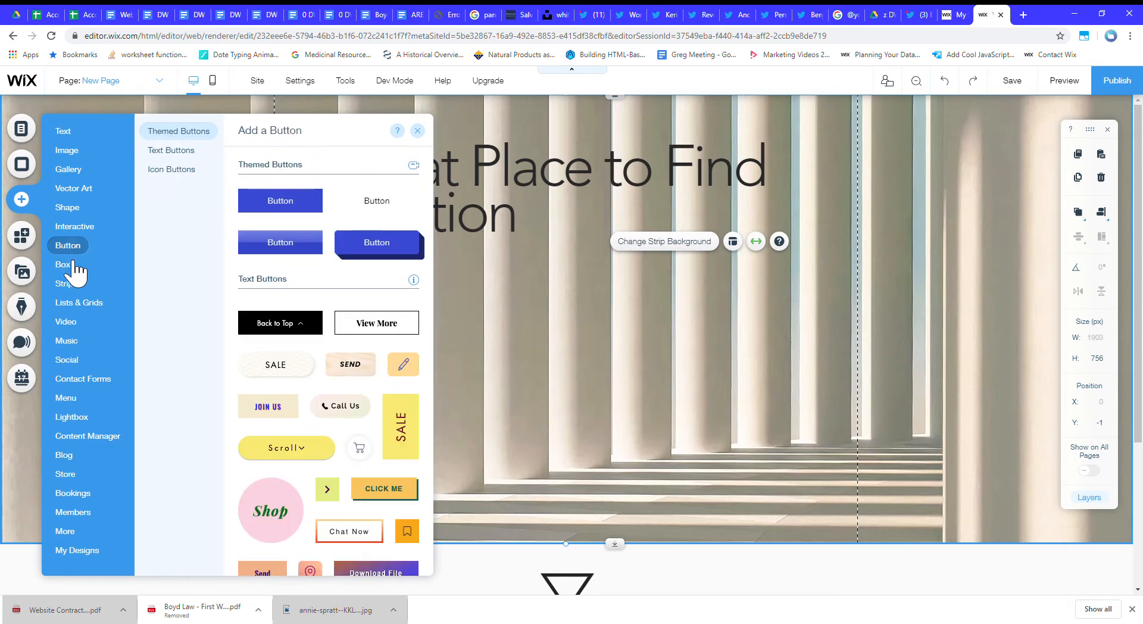
{"action": "left_click", "coordinate": [66, 267]}
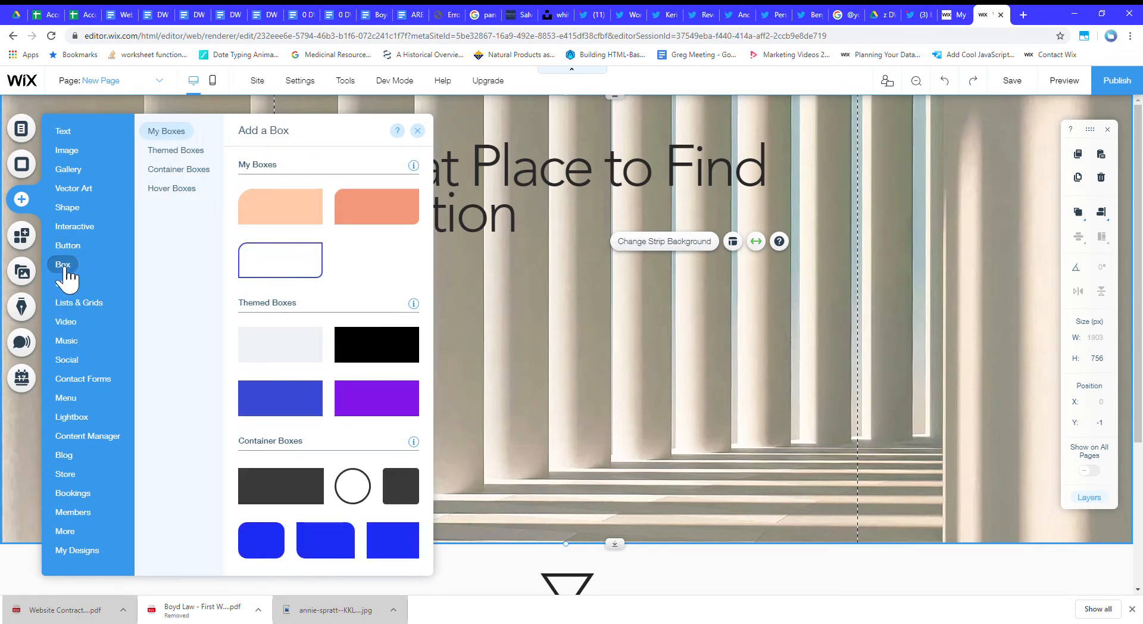
{"action": "scroll", "coordinate": [301, 348], "scroll_direction": "down", "scroll_amount": 4}
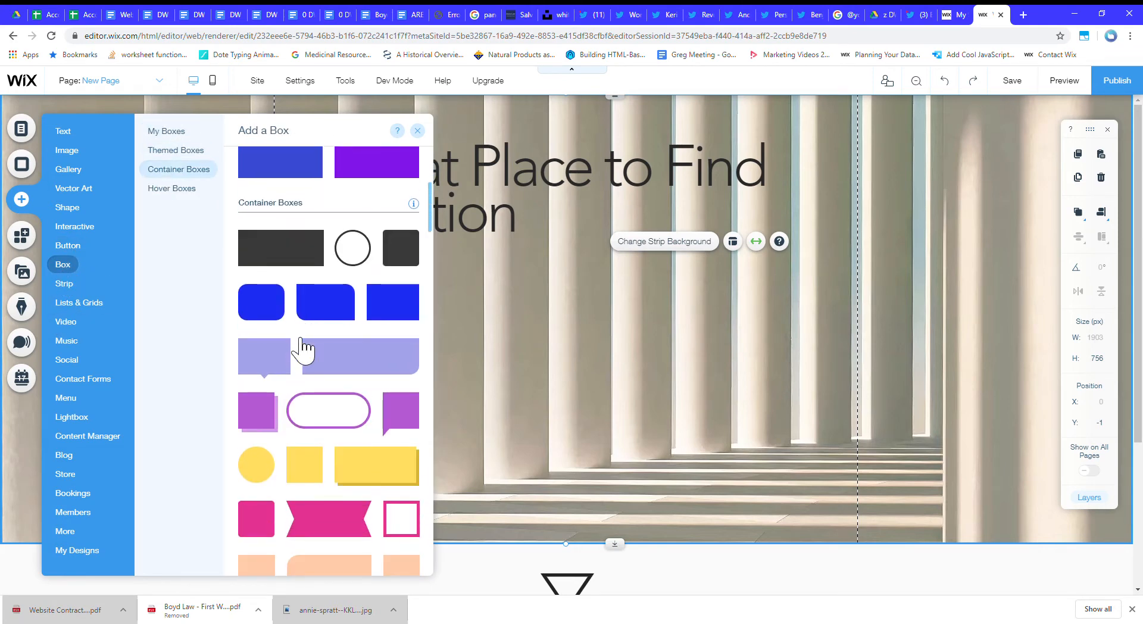
{"action": "scroll", "coordinate": [301, 349], "scroll_direction": "up", "scroll_amount": 4}
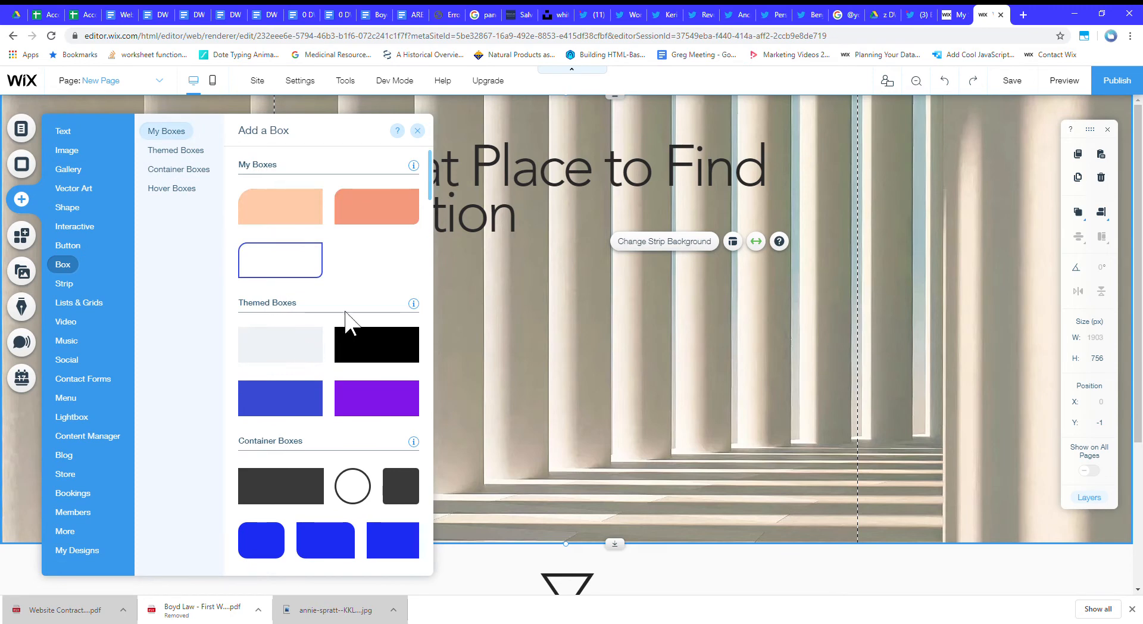
{"action": "left_click", "coordinate": [62, 131]}
{"action": "left_click", "coordinate": [66, 321]}
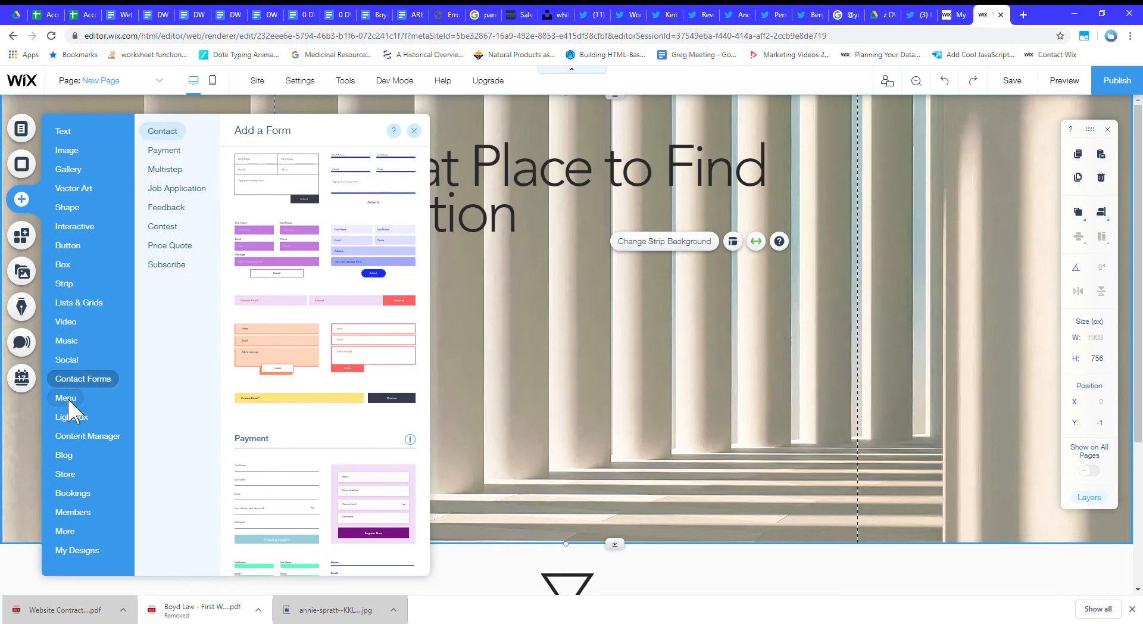
Add a vertical menu below the title at about X 23, Y 273 and open its design customization.
{"action": "mouse_move", "coordinate": [66, 396]}
{"action": "scroll", "coordinate": [320, 321], "scroll_direction": "down", "scroll_amount": 5}
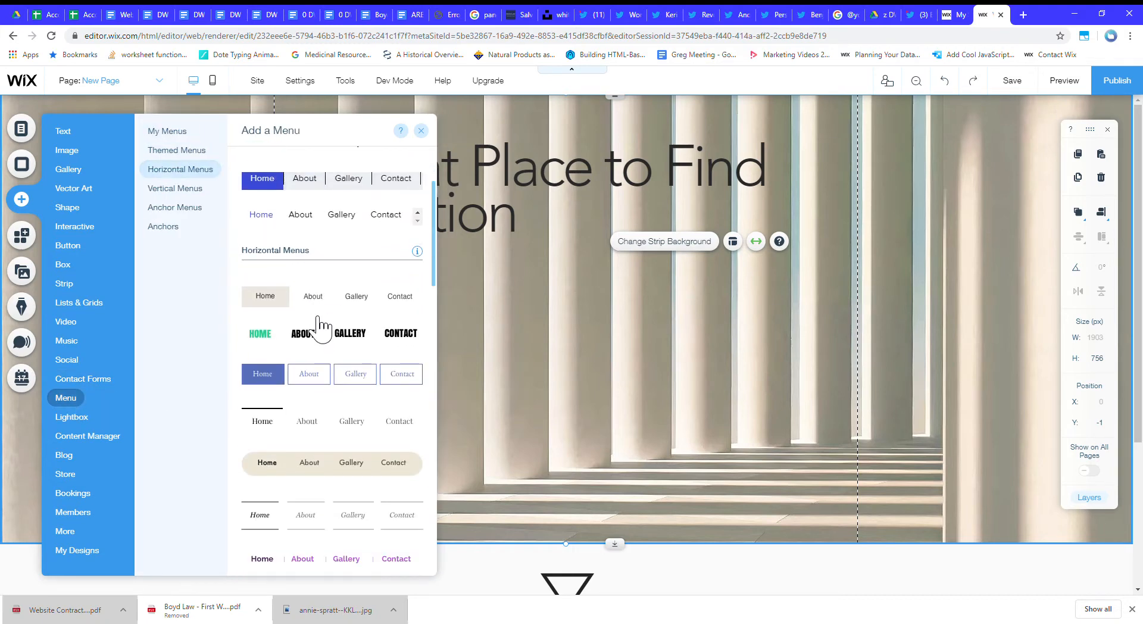
{"action": "scroll", "coordinate": [317, 350], "scroll_direction": "down", "scroll_amount": 5}
{"action": "scroll", "coordinate": [316, 357], "scroll_direction": "up", "scroll_amount": 7}
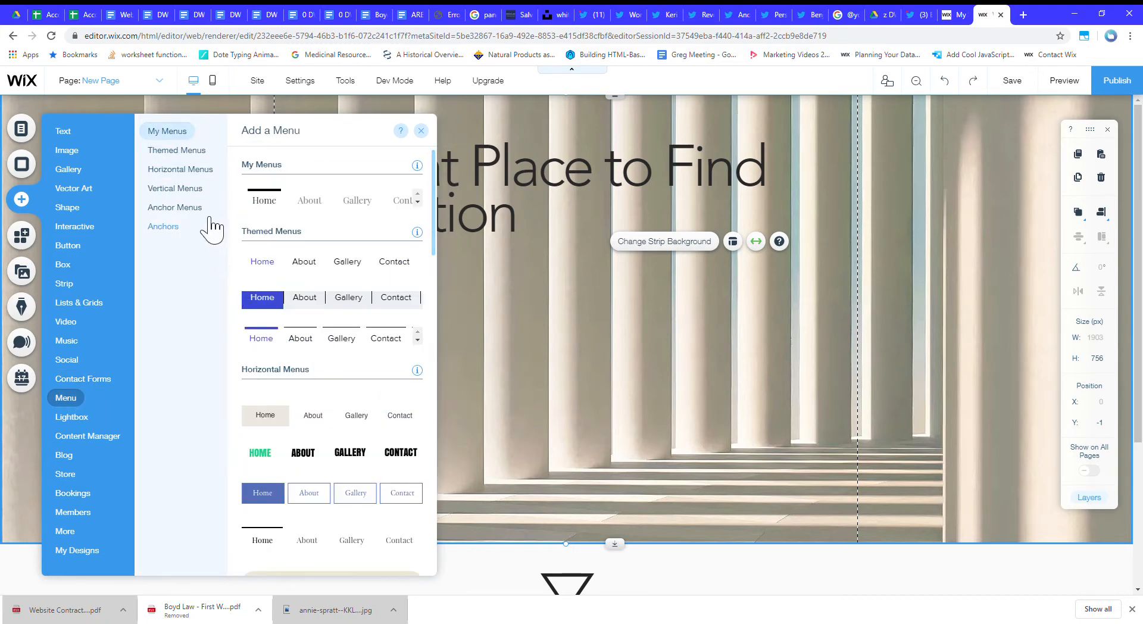
{"action": "left_click", "coordinate": [186, 187]}
{"action": "scroll", "coordinate": [352, 323], "scroll_direction": "up", "scroll_amount": 3}
{"action": "scroll", "coordinate": [310, 310], "scroll_direction": "down", "scroll_amount": 3}
{"action": "left_click_drag", "start_coordinate": [283, 244], "coordinate": [643, 351]}
{"action": "left_click_drag", "start_coordinate": [598, 300], "coordinate": [353, 301]}
{"action": "left_click", "coordinate": [444, 230]}
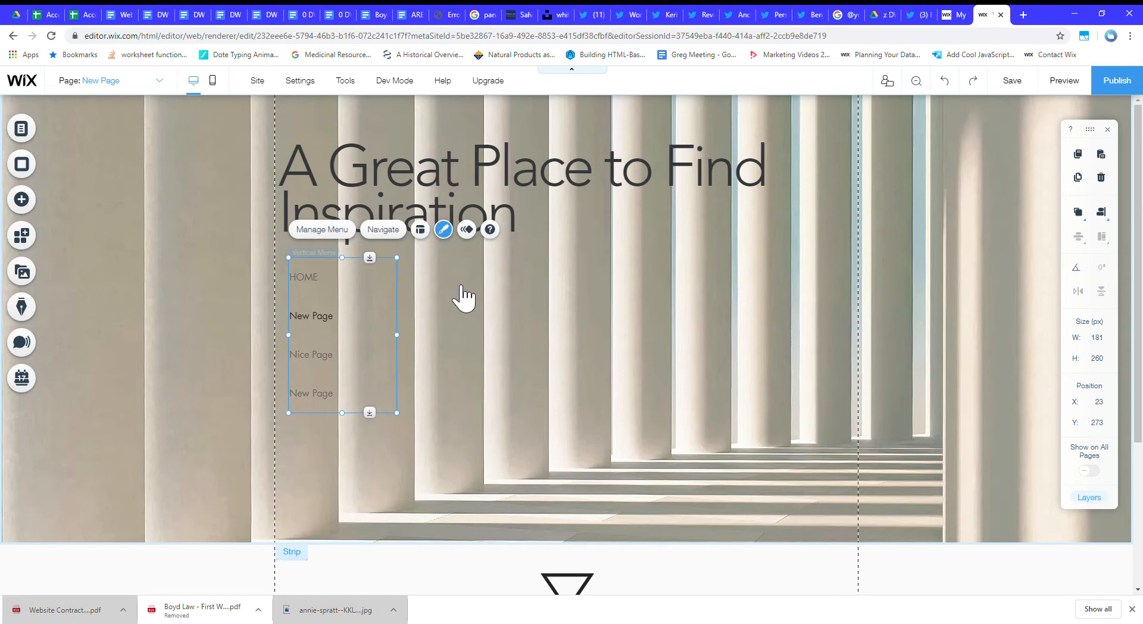
{"action": "left_click", "coordinate": [238, 451]}
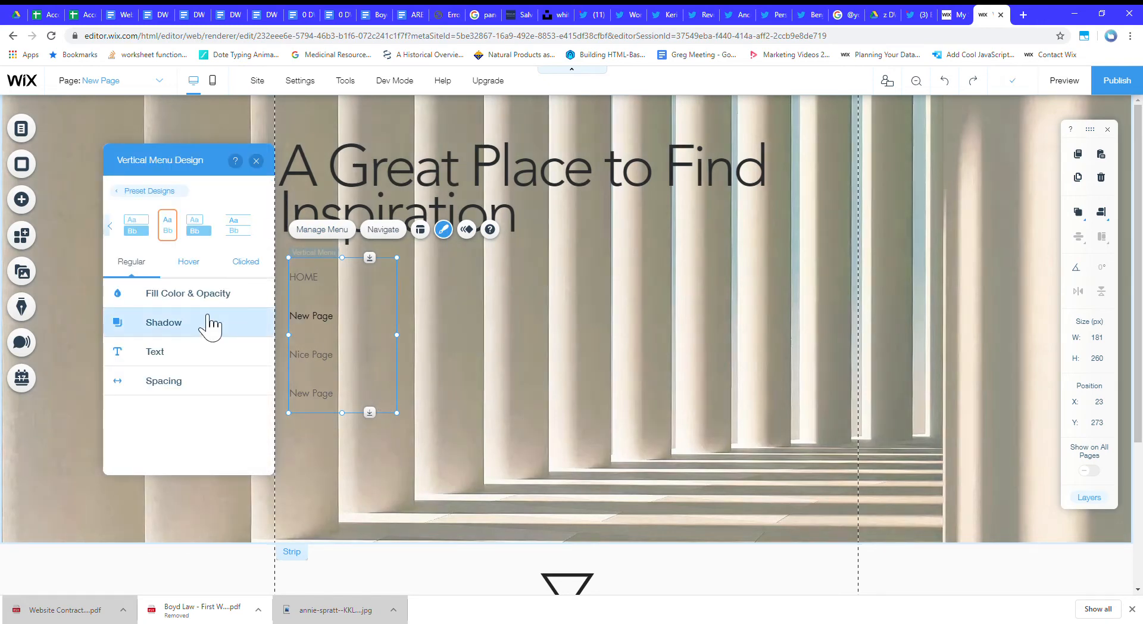
Set the vertical menu's regular text size to 21 px.
{"action": "left_click", "coordinate": [184, 360]}
{"action": "scroll", "coordinate": [191, 447], "scroll_direction": "down", "scroll_amount": 2}
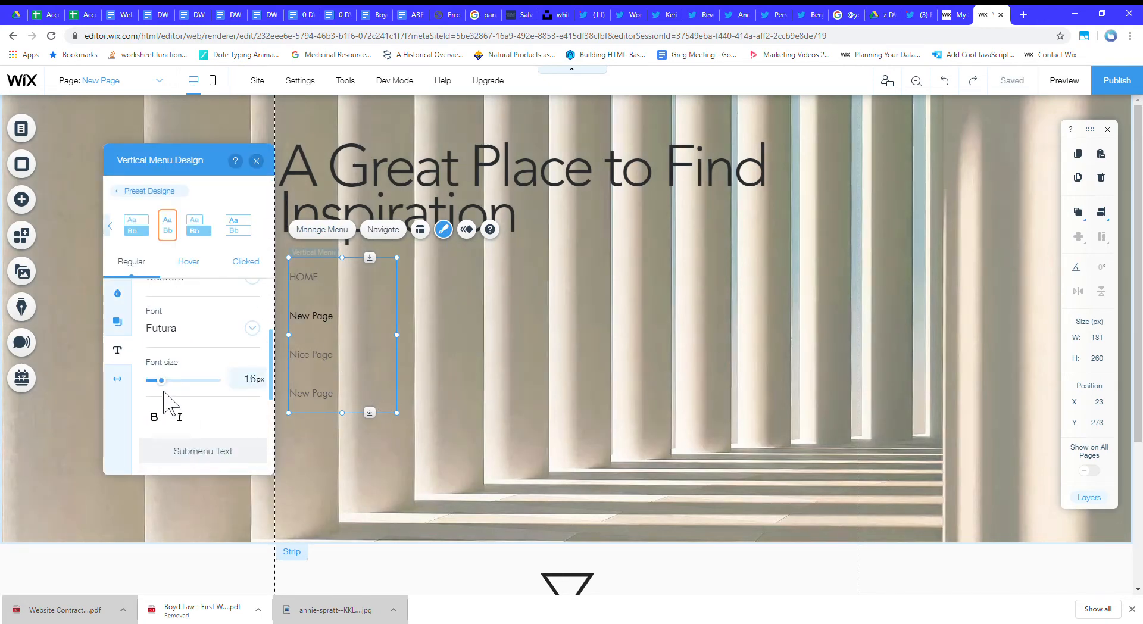
{"action": "left_click", "coordinate": [173, 382]}
{"action": "left_click_drag", "start_coordinate": [170, 382], "coordinate": [173, 393]}
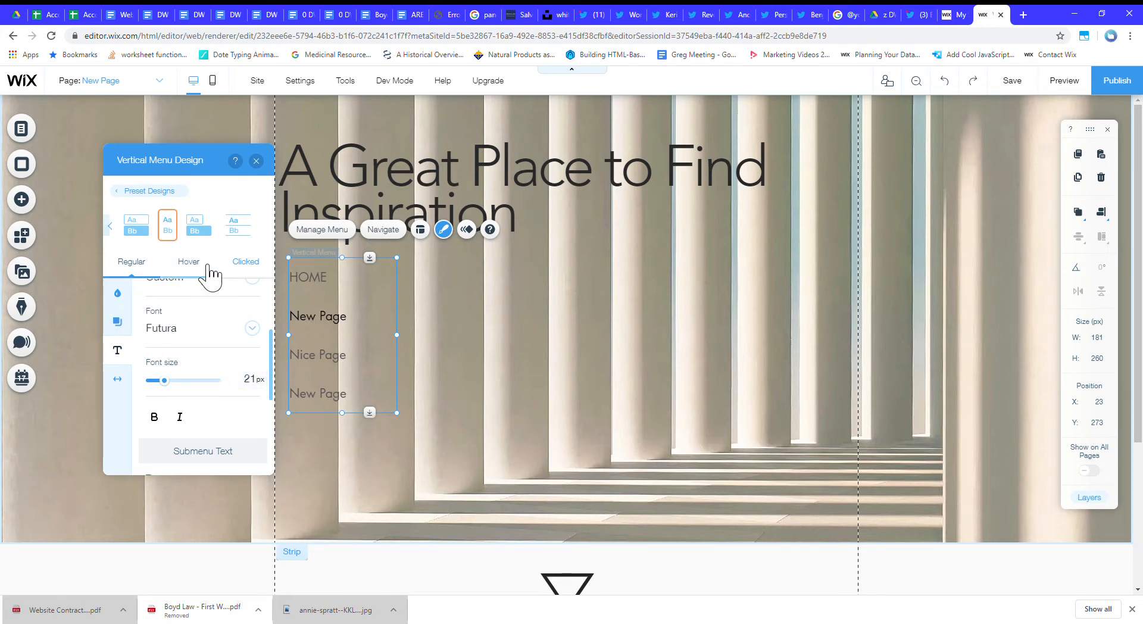
Try several preset designs on the vertical menu and apply the second one, with separate boxed items.
{"action": "left_click", "coordinate": [110, 226]}
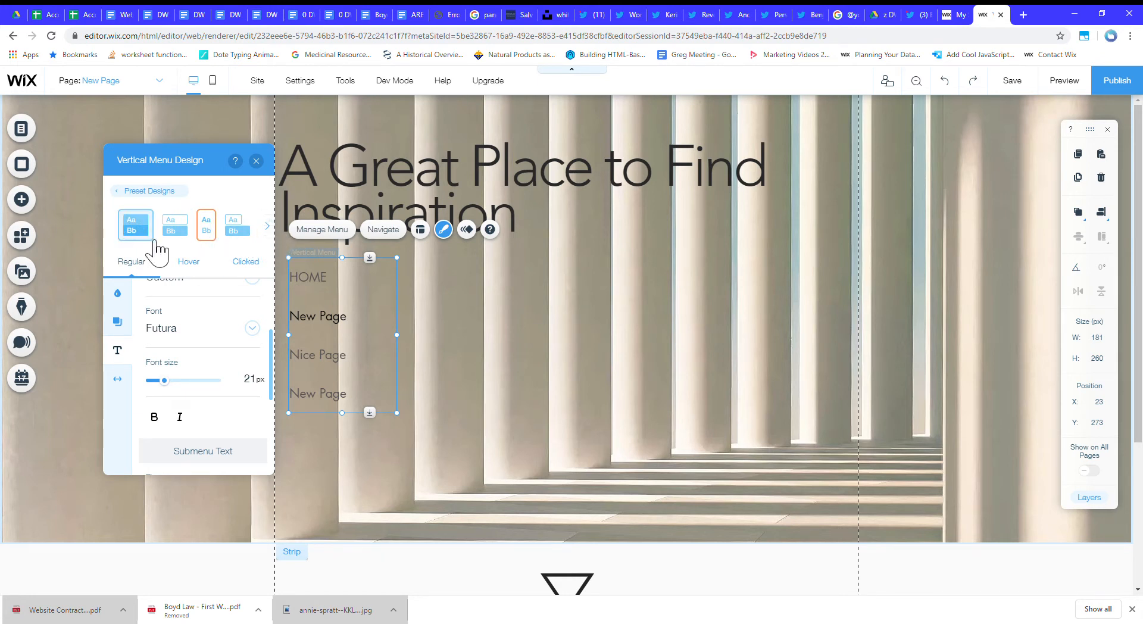
{"action": "left_click", "coordinate": [193, 239]}
{"action": "left_click", "coordinate": [209, 232]}
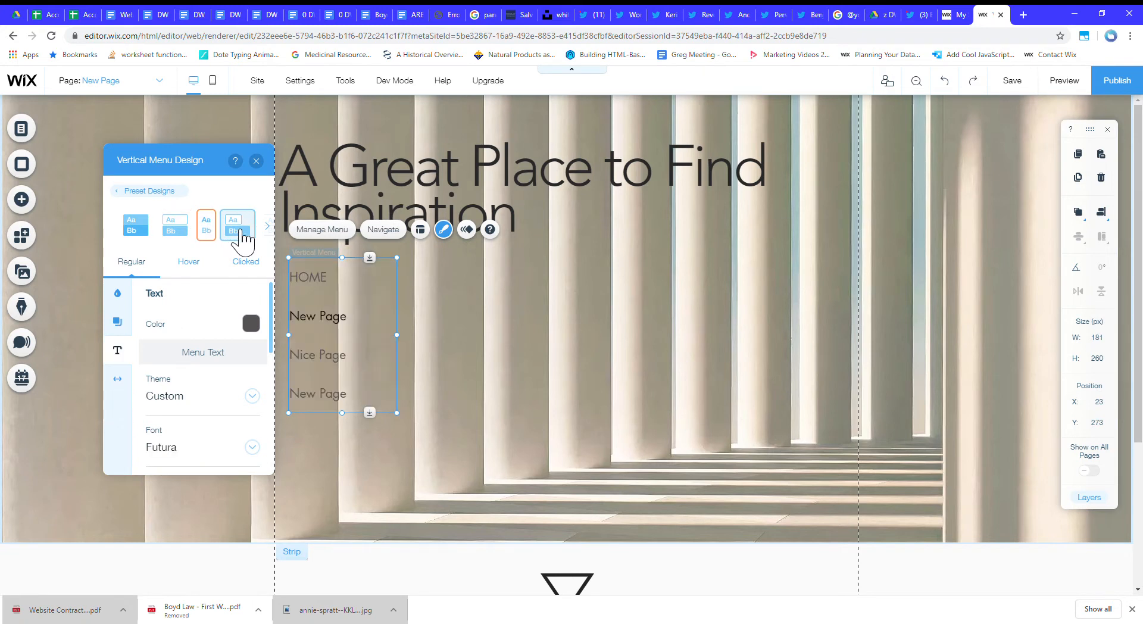
{"action": "left_click", "coordinate": [250, 234]}
{"action": "left_click", "coordinate": [257, 231]}
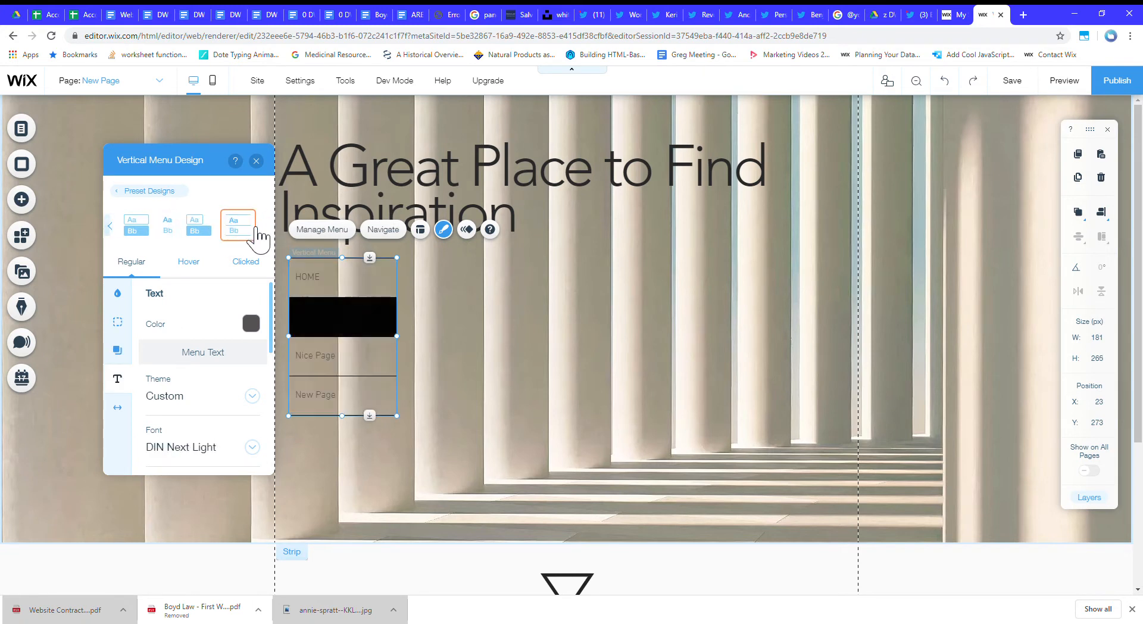
{"action": "left_click", "coordinate": [129, 235]}
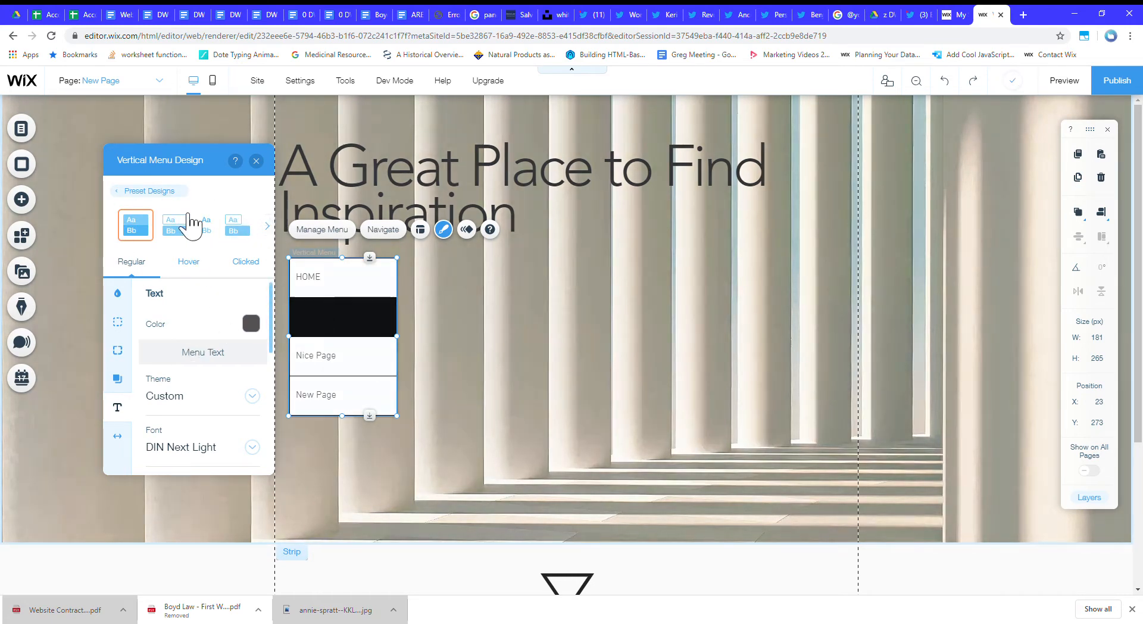
{"action": "left_click", "coordinate": [191, 231]}
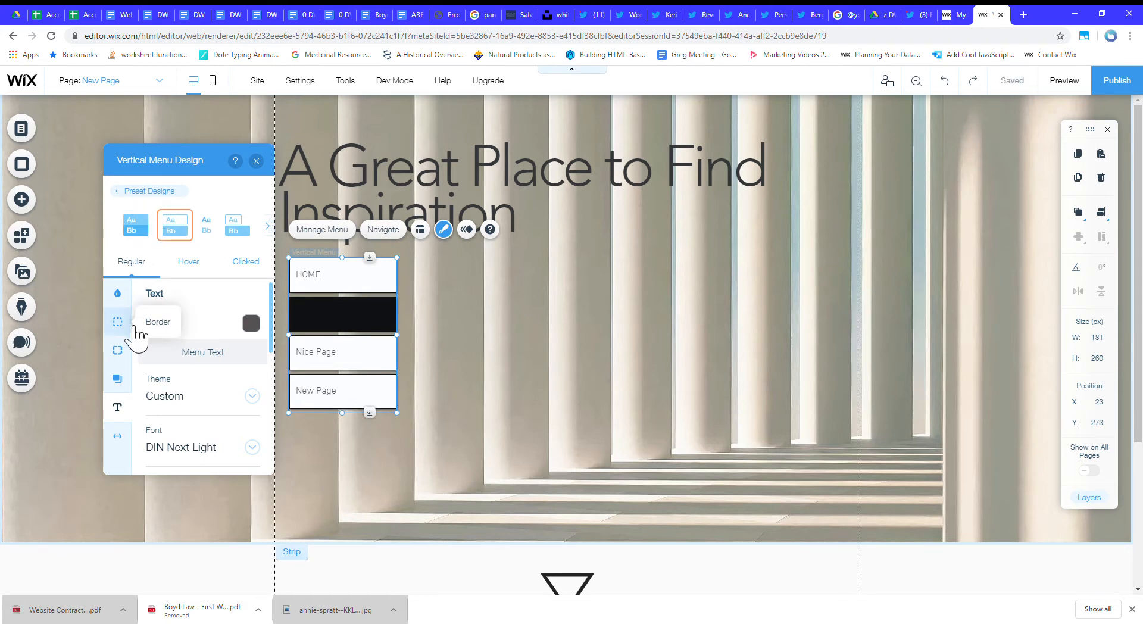
Set the menu's regular-state border width to 0 and its background opacity to 0%.
{"action": "left_click", "coordinate": [118, 322]}
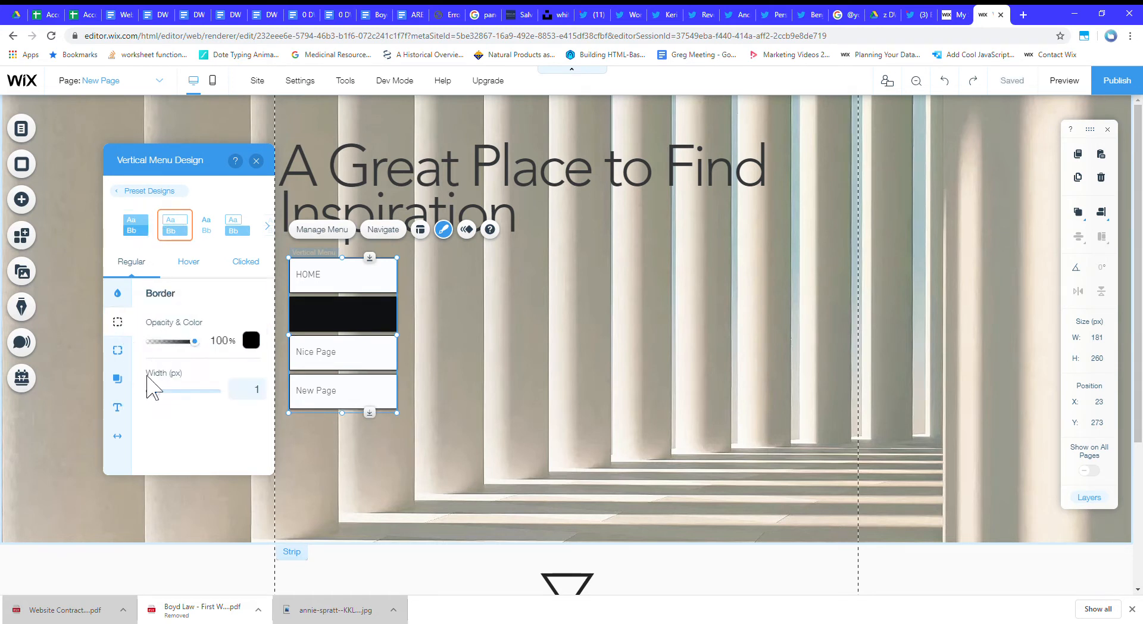
{"action": "left_click", "coordinate": [120, 293]}
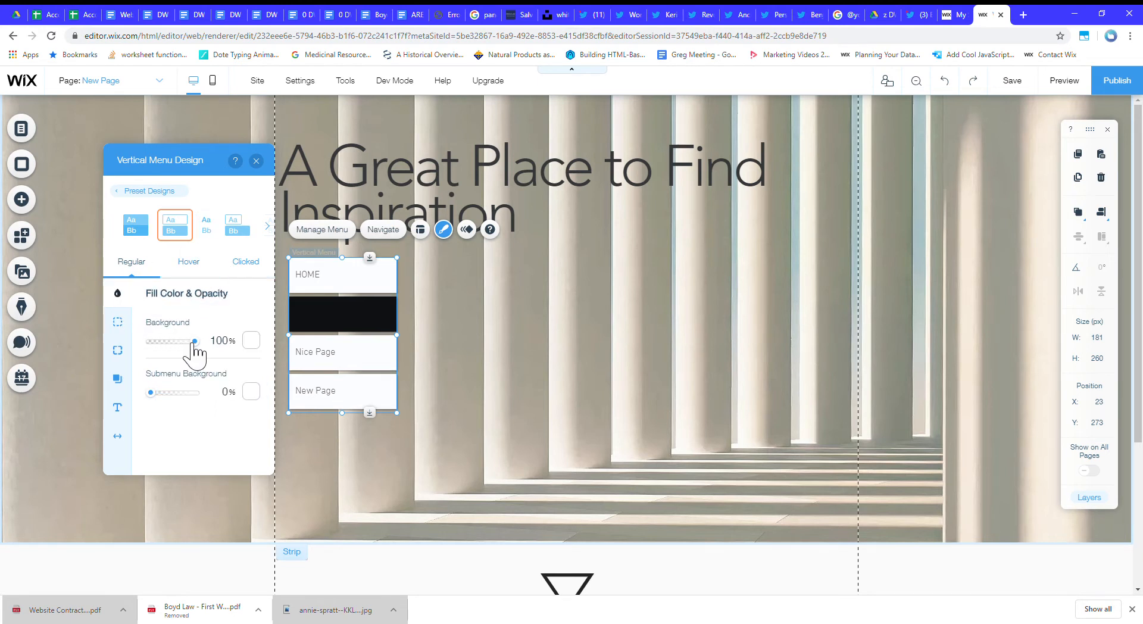
{"action": "left_click_drag", "start_coordinate": [134, 346], "coordinate": [122, 345]}
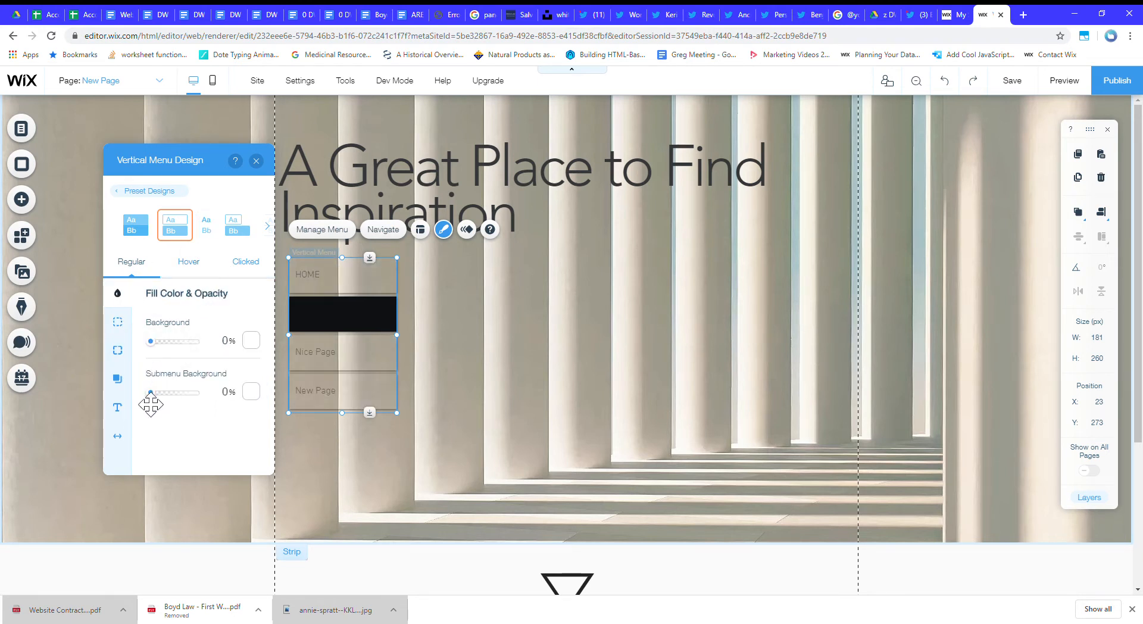
Turn off the menu items' shadow and reduce the hover-state background opacity to its minimum.
{"action": "left_click", "coordinate": [117, 378]}
{"action": "left_click", "coordinate": [256, 330]}
{"action": "left_click", "coordinate": [190, 263]}
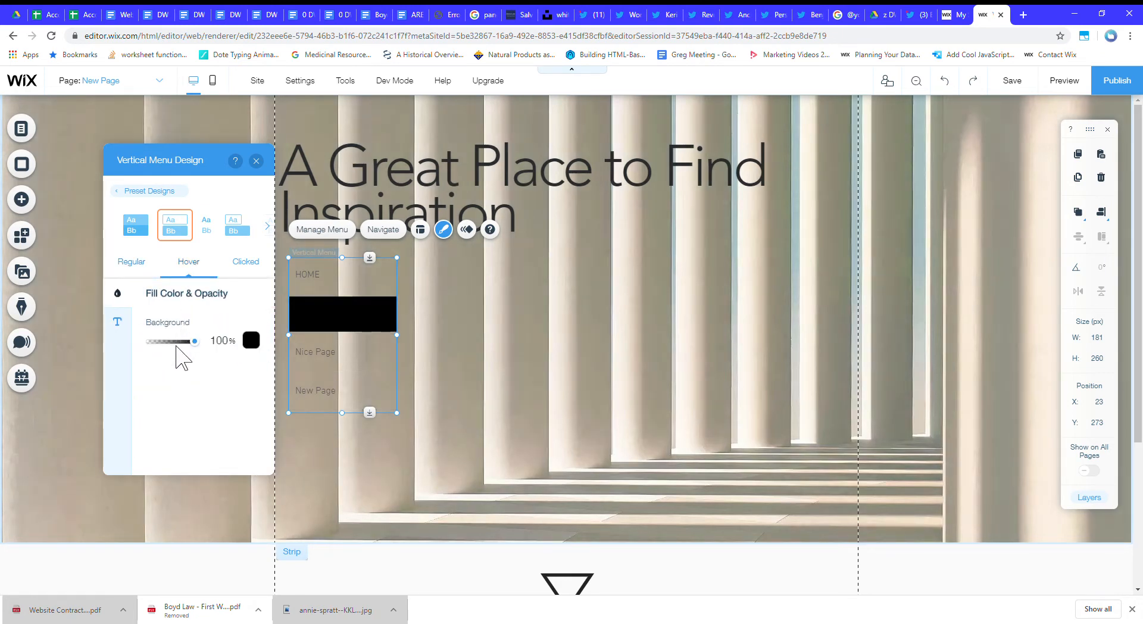
{"action": "left_click_drag", "start_coordinate": [178, 347], "coordinate": [132, 348]}
Check the menu's regular text, corner and border settings, and set the clicked-state background opacity to 0%.
{"action": "left_click", "coordinate": [148, 260]}
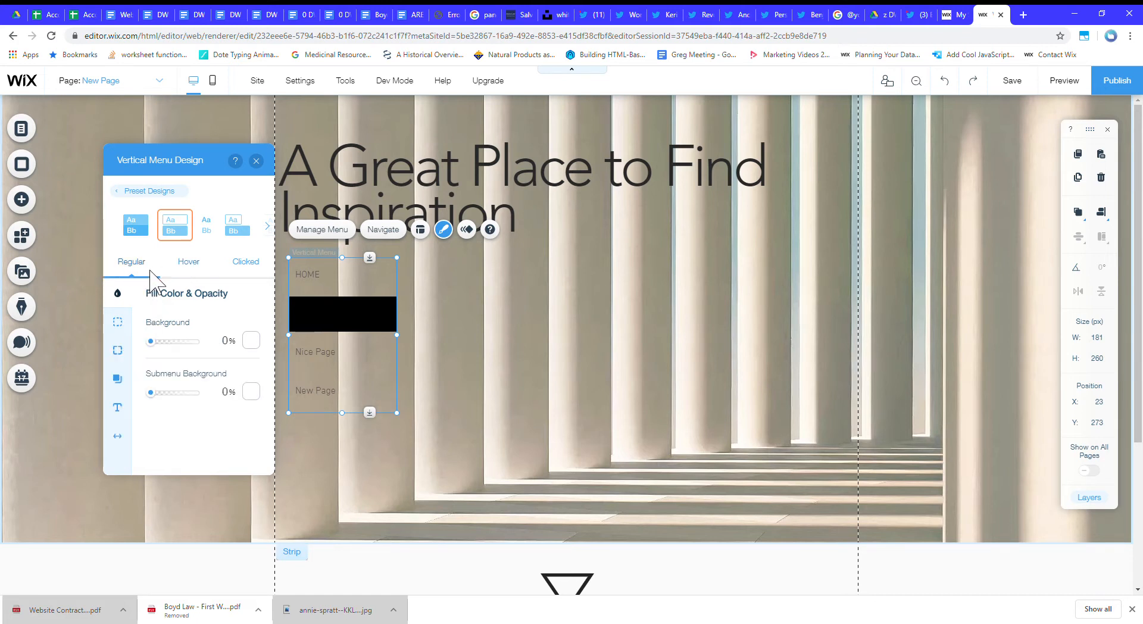
{"action": "left_click", "coordinate": [131, 405]}
{"action": "scroll", "coordinate": [182, 392], "scroll_direction": "down", "scroll_amount": 5}
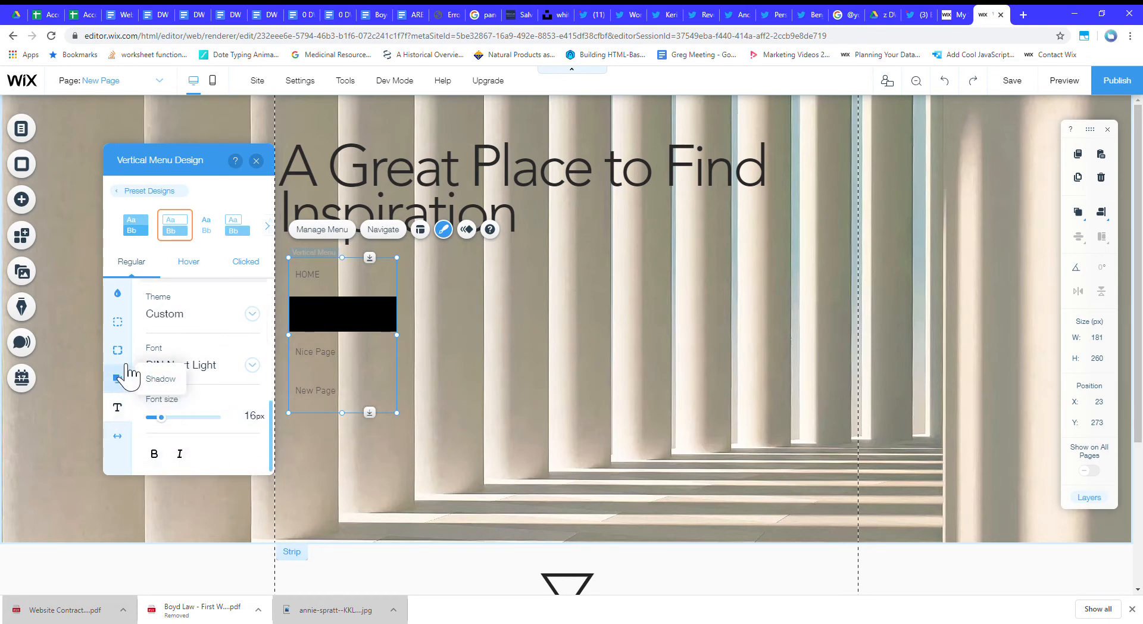
{"action": "left_click", "coordinate": [121, 352]}
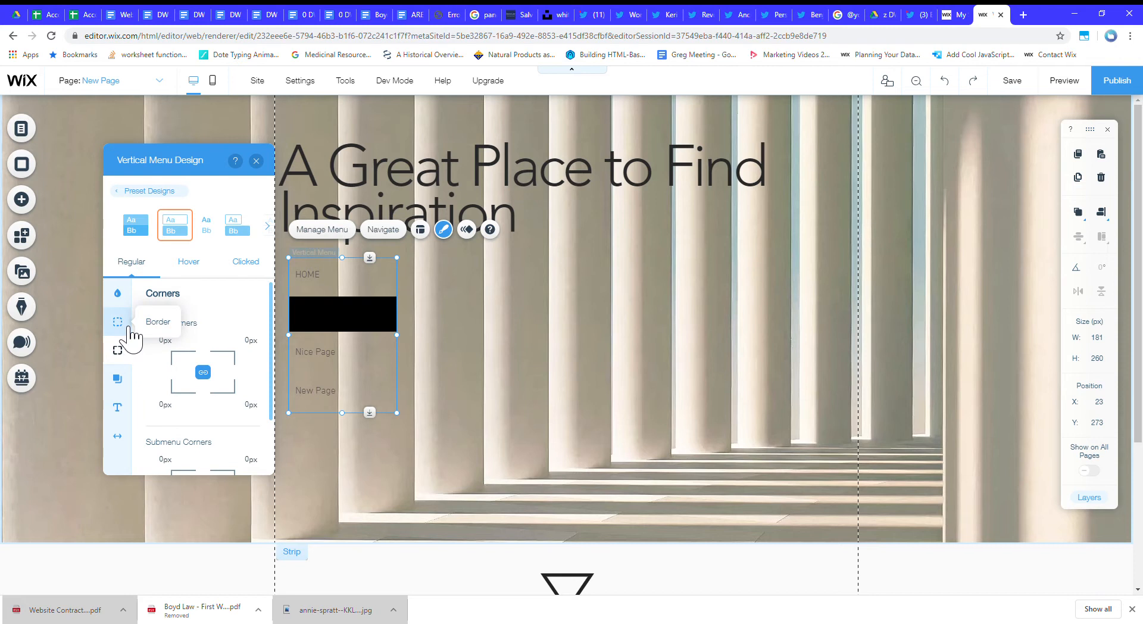
{"action": "left_click", "coordinate": [124, 329]}
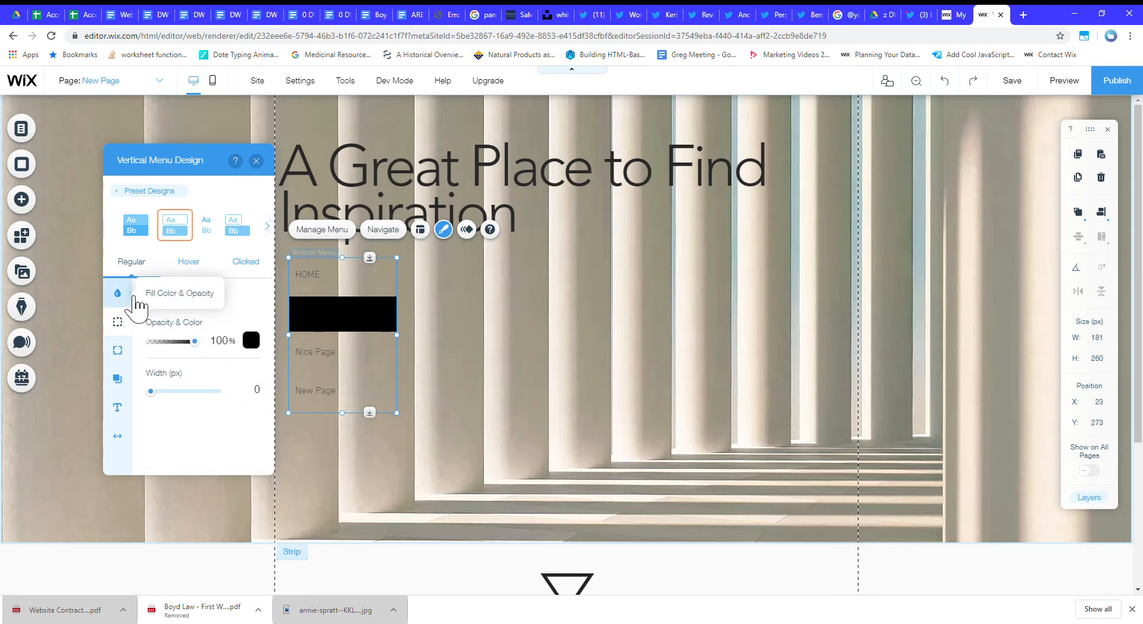
{"action": "left_click", "coordinate": [248, 263]}
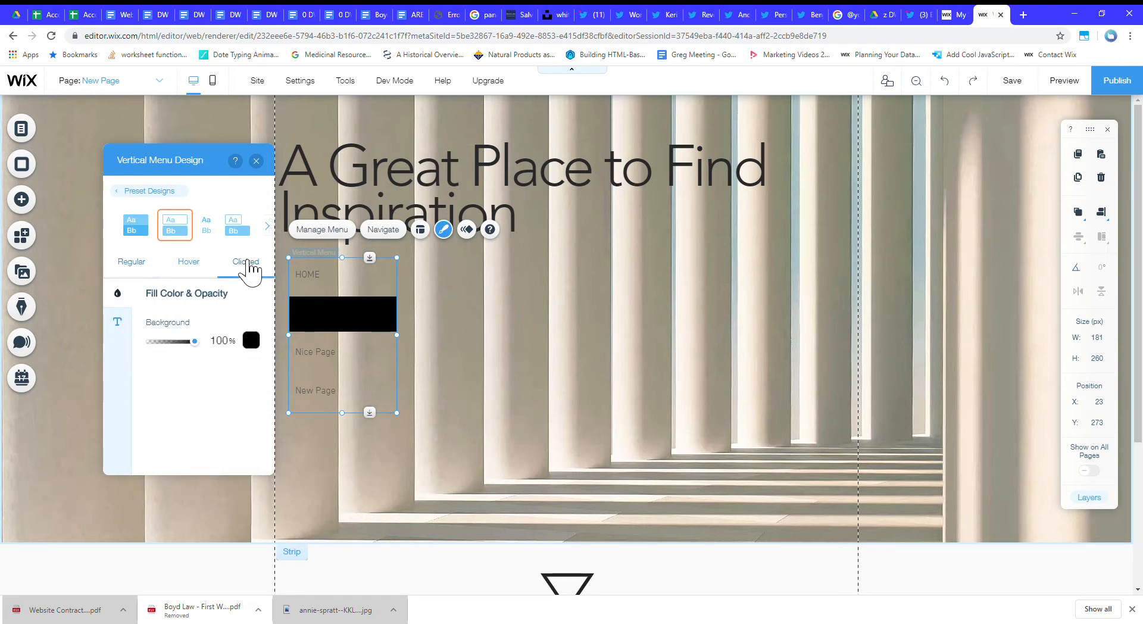
{"action": "left_click_drag", "start_coordinate": [191, 341], "coordinate": [140, 339]}
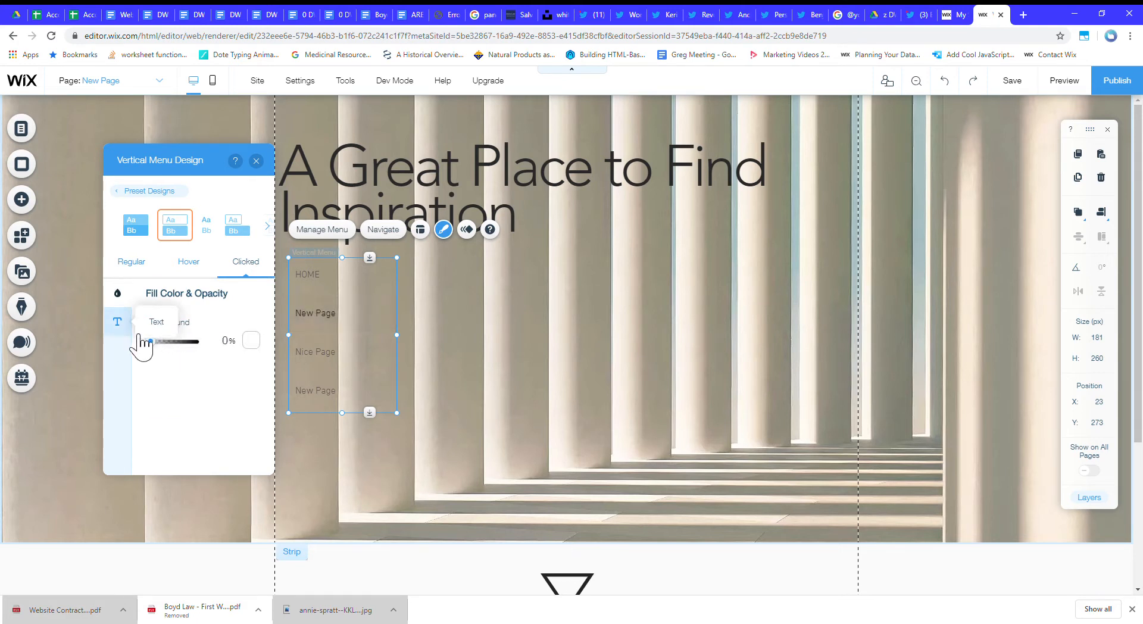
Change the regular menu text font to Futura and increase its font size.
{"action": "left_click", "coordinate": [131, 263]}
{"action": "left_click", "coordinate": [132, 406]}
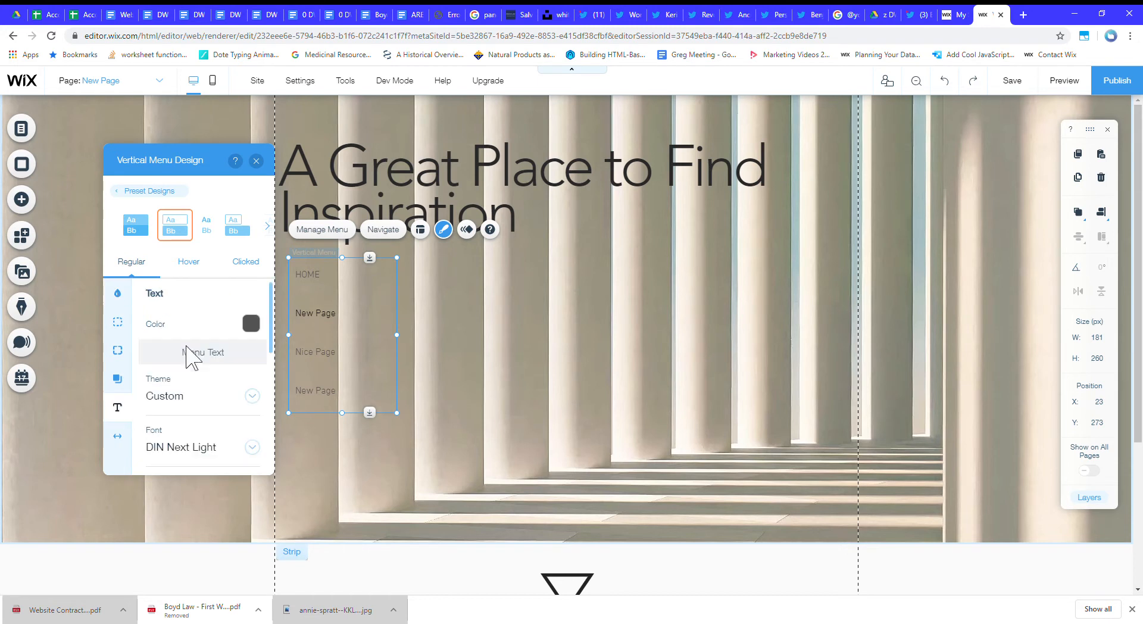
{"action": "left_click", "coordinate": [208, 450]}
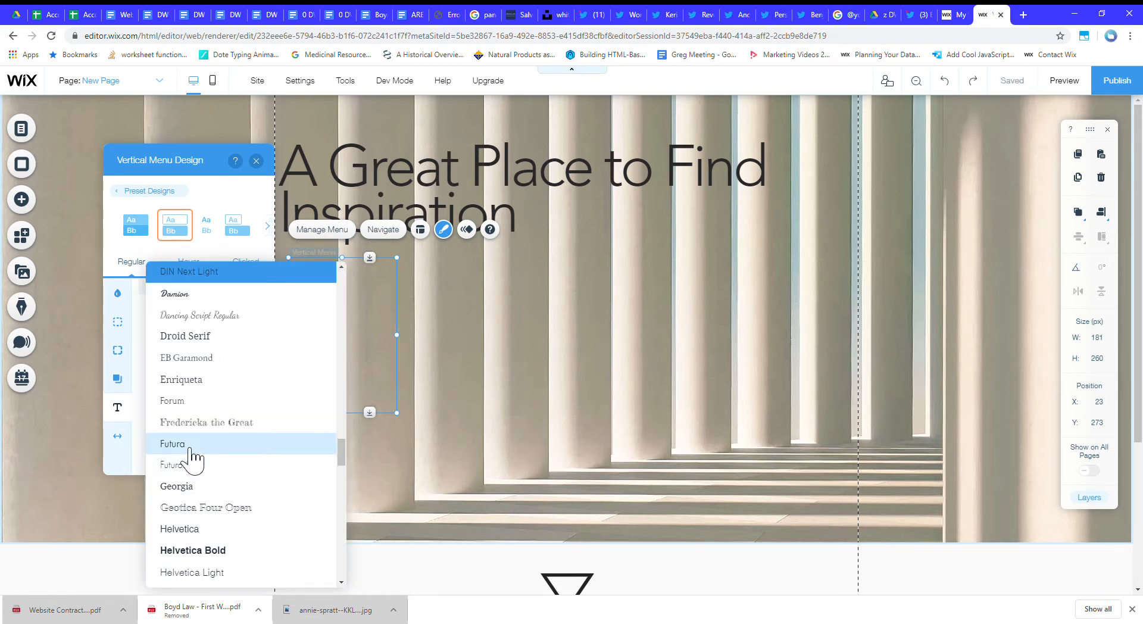
{"action": "left_click", "coordinate": [191, 445]}
{"action": "left_click_drag", "start_coordinate": [169, 429], "coordinate": [169, 432]}
{"action": "scroll", "coordinate": [169, 432], "scroll_direction": "down", "scroll_amount": 4}
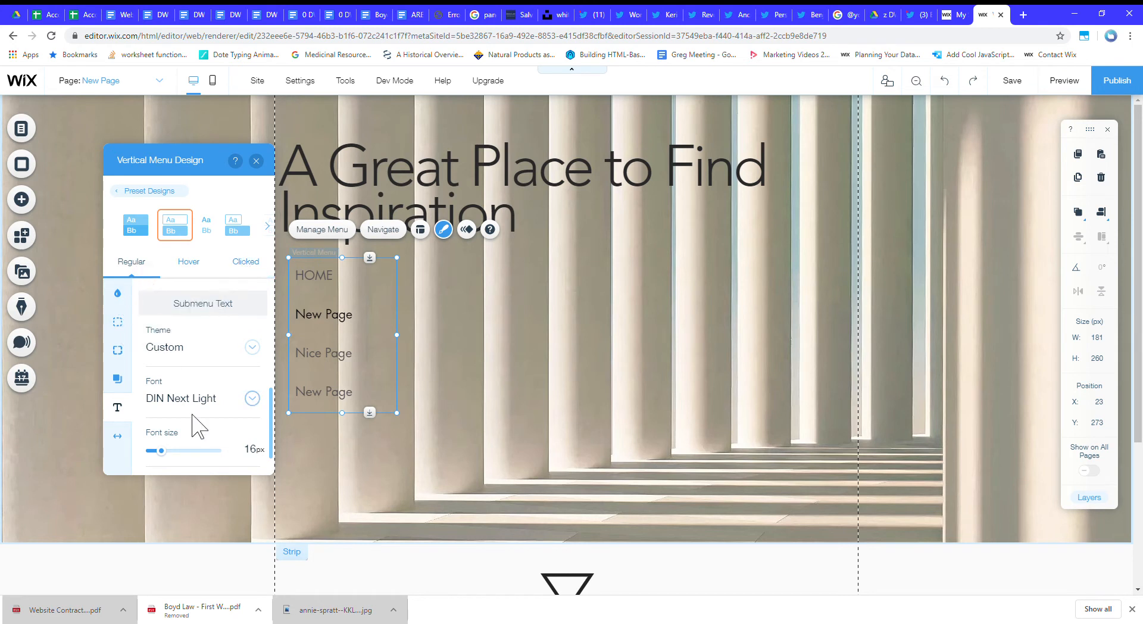
{"action": "scroll", "coordinate": [196, 423], "scroll_direction": "down", "scroll_amount": 1}
{"action": "scroll", "coordinate": [197, 421], "scroll_direction": "up", "scroll_amount": 5}
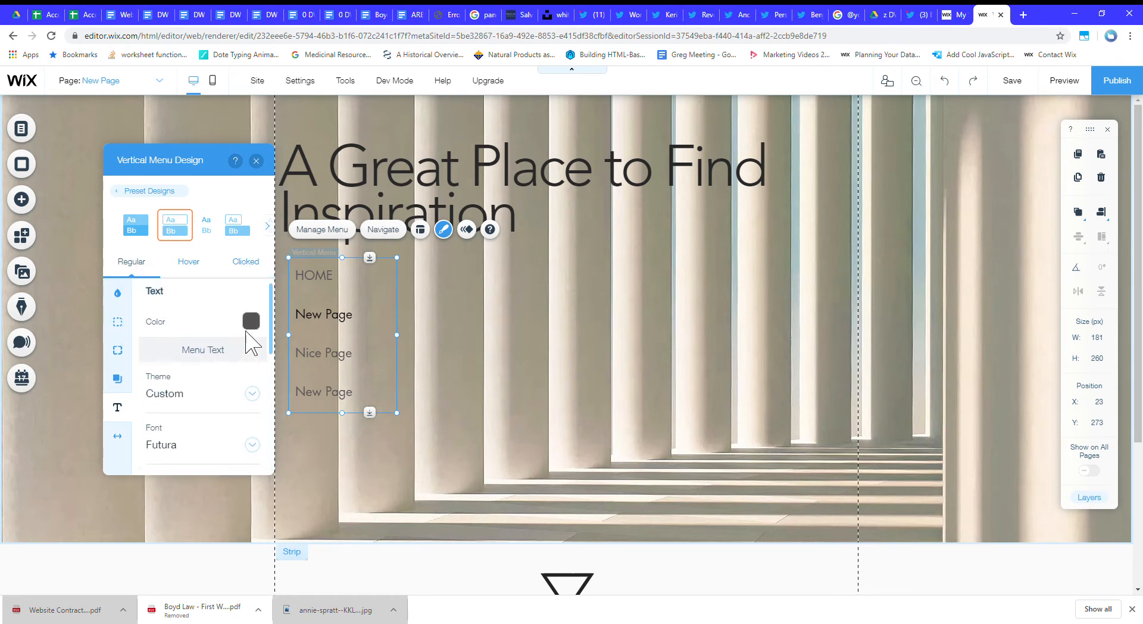
Check the menu's regular text color and compare the regular-state and clicked-state text settings.
{"action": "left_click", "coordinate": [251, 323]}
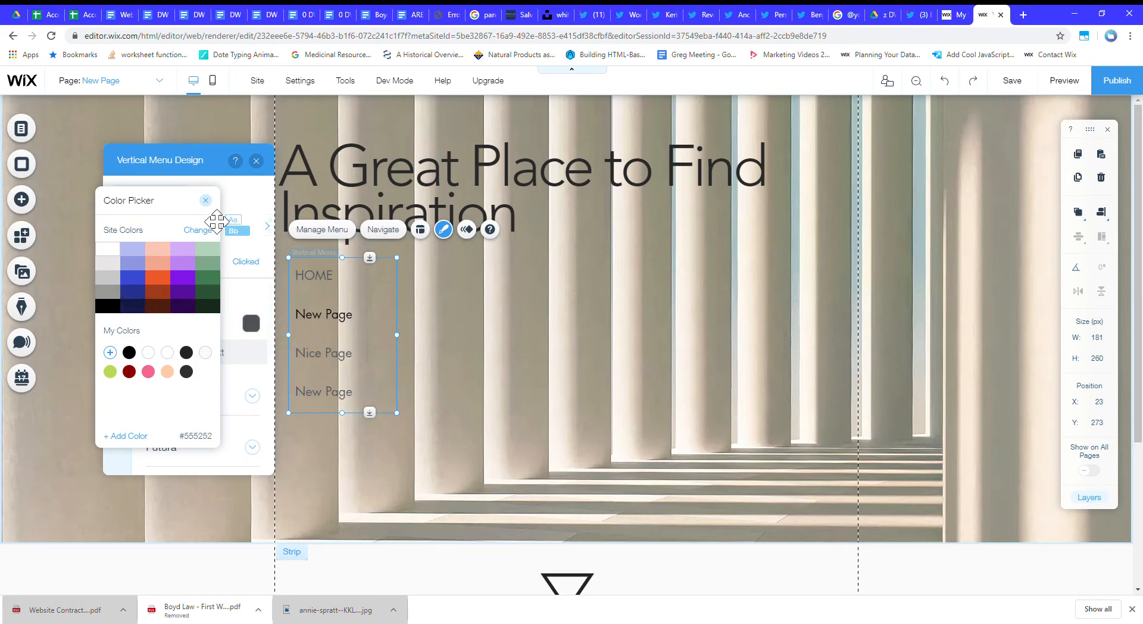
{"action": "left_click", "coordinate": [206, 201]}
{"action": "left_click", "coordinate": [246, 261]}
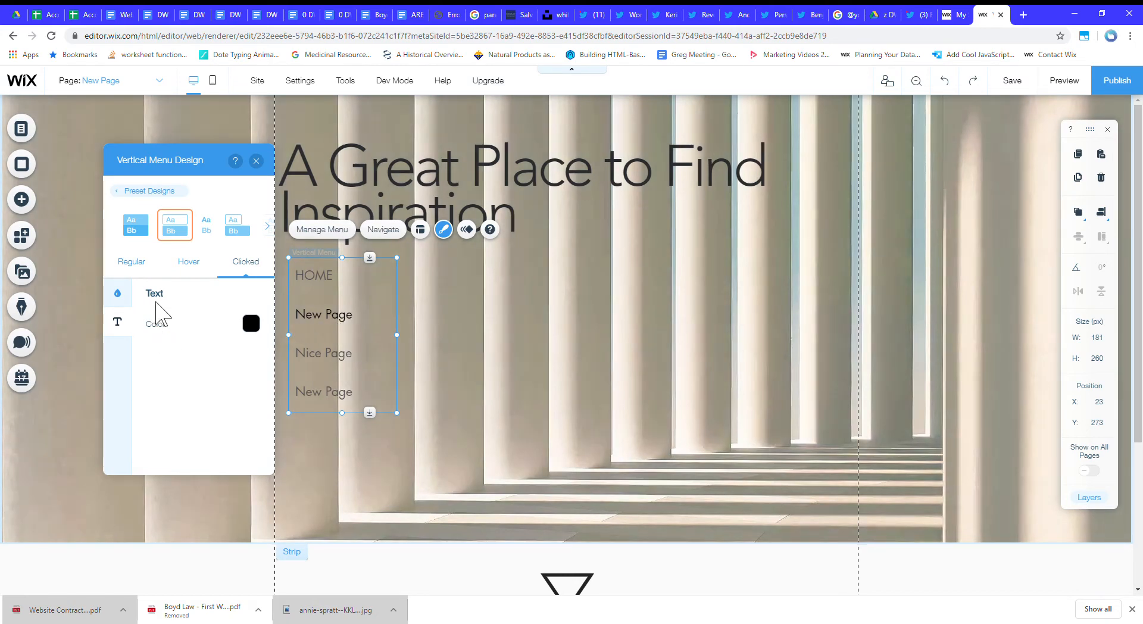
{"action": "left_click", "coordinate": [136, 265]}
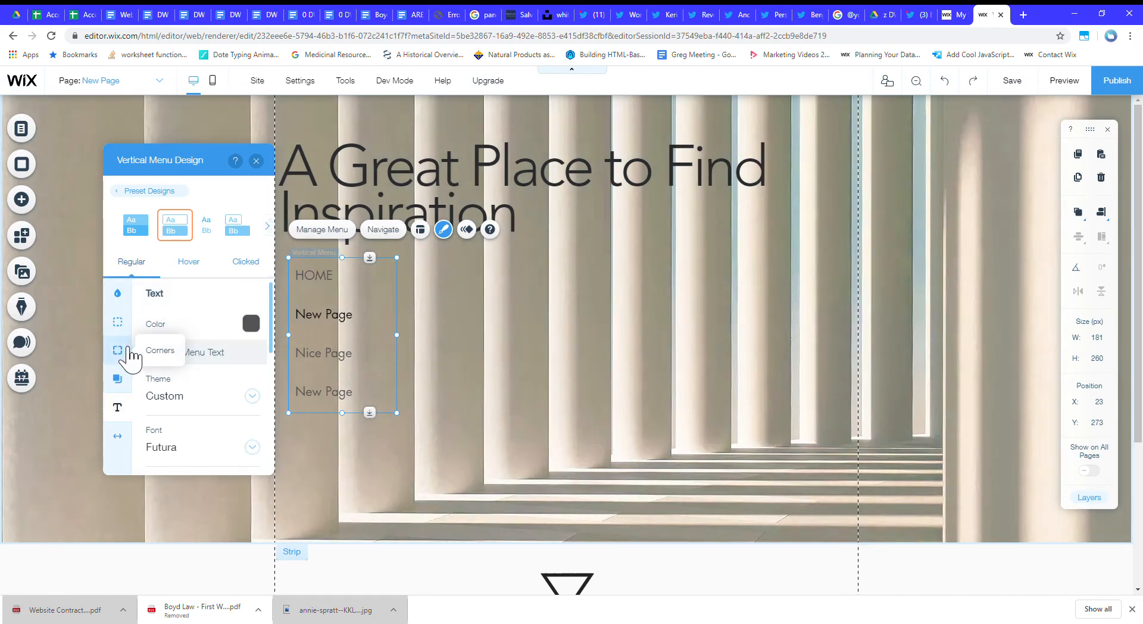
{"action": "left_click", "coordinate": [247, 262]}
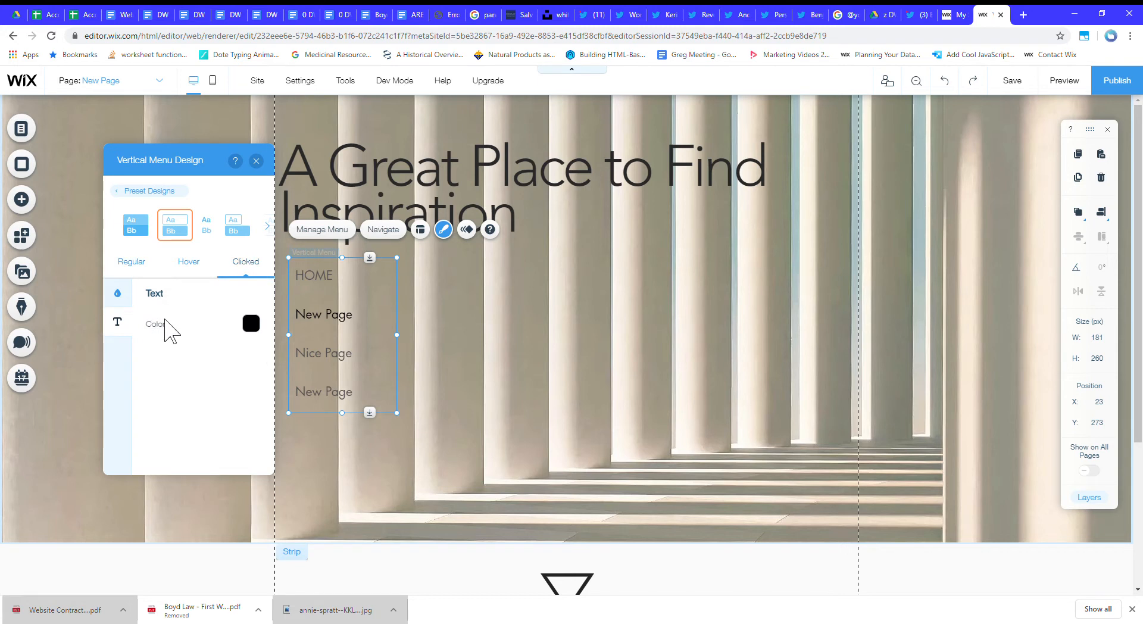
Set the menu's clicked-state background to white with 23% opacity.
{"action": "left_click", "coordinate": [117, 298]}
{"action": "left_click_drag", "start_coordinate": [159, 341], "coordinate": [178, 342]}
{"action": "left_click", "coordinate": [252, 344]}
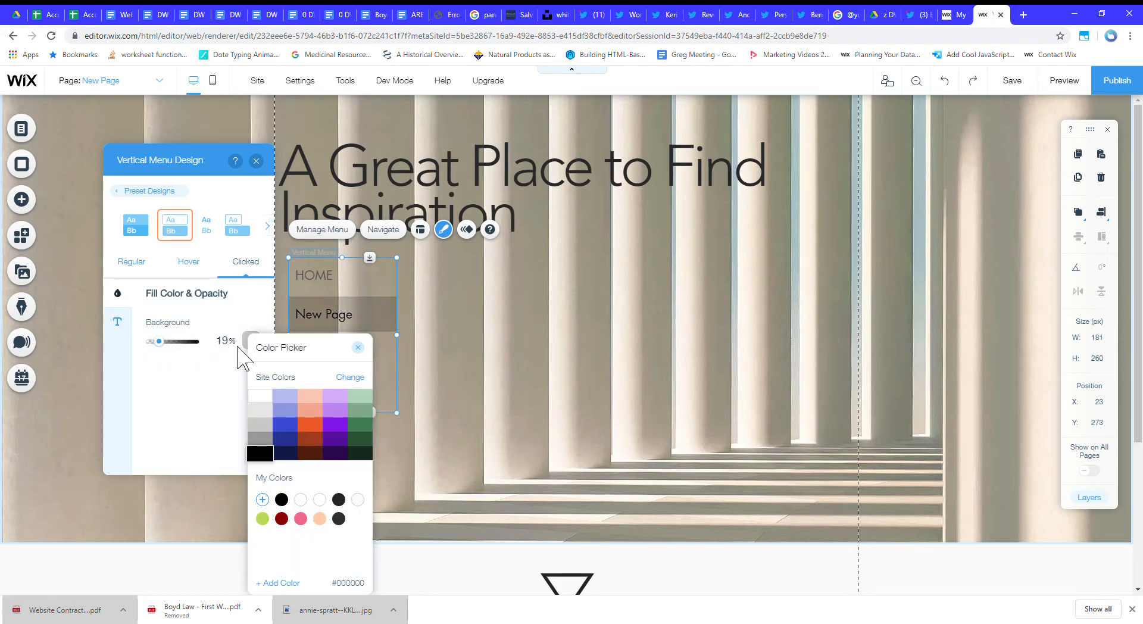
{"action": "left_click", "coordinate": [260, 396]}
{"action": "left_click", "coordinate": [360, 348]}
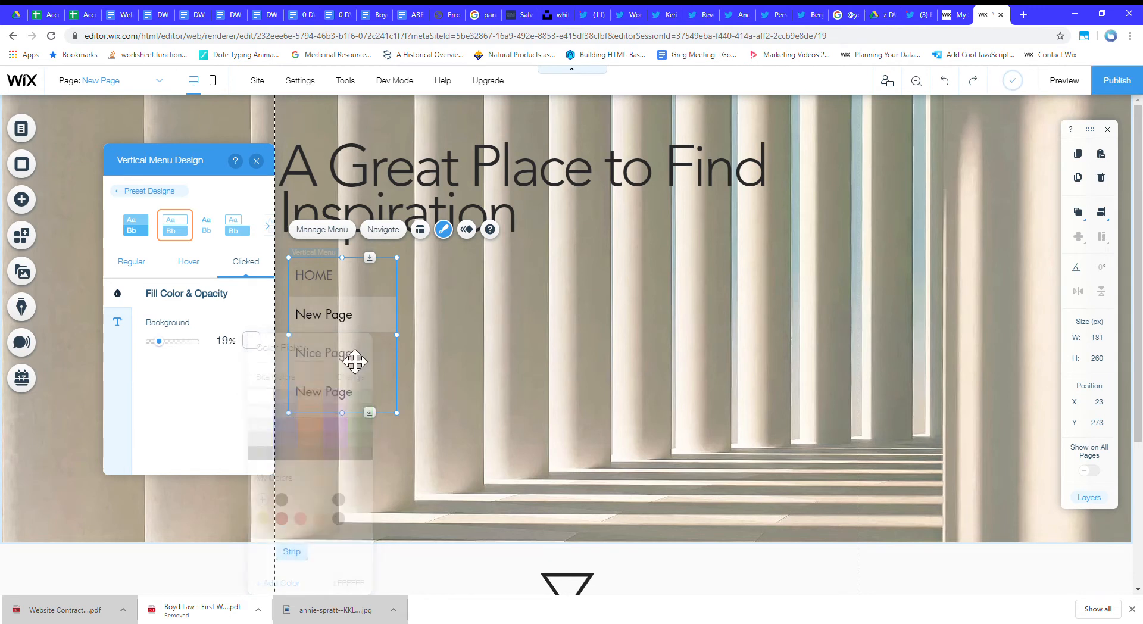
{"action": "left_click", "coordinate": [227, 348]}
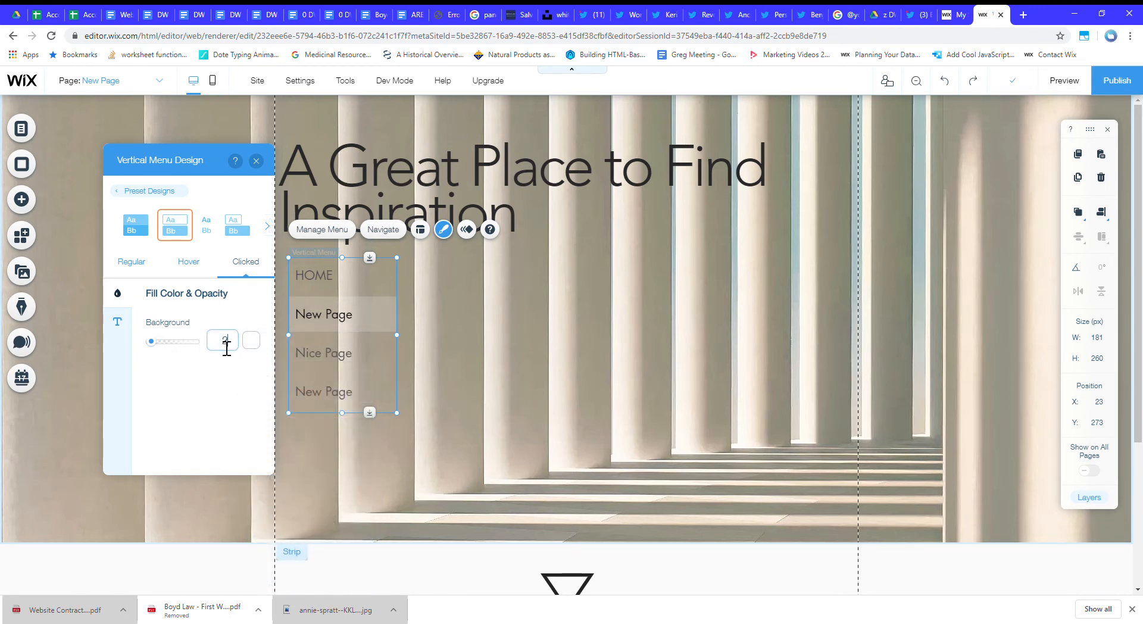
Round all of the menu's regular-state corners to 33 px.
{"action": "left_click", "coordinate": [132, 262]}
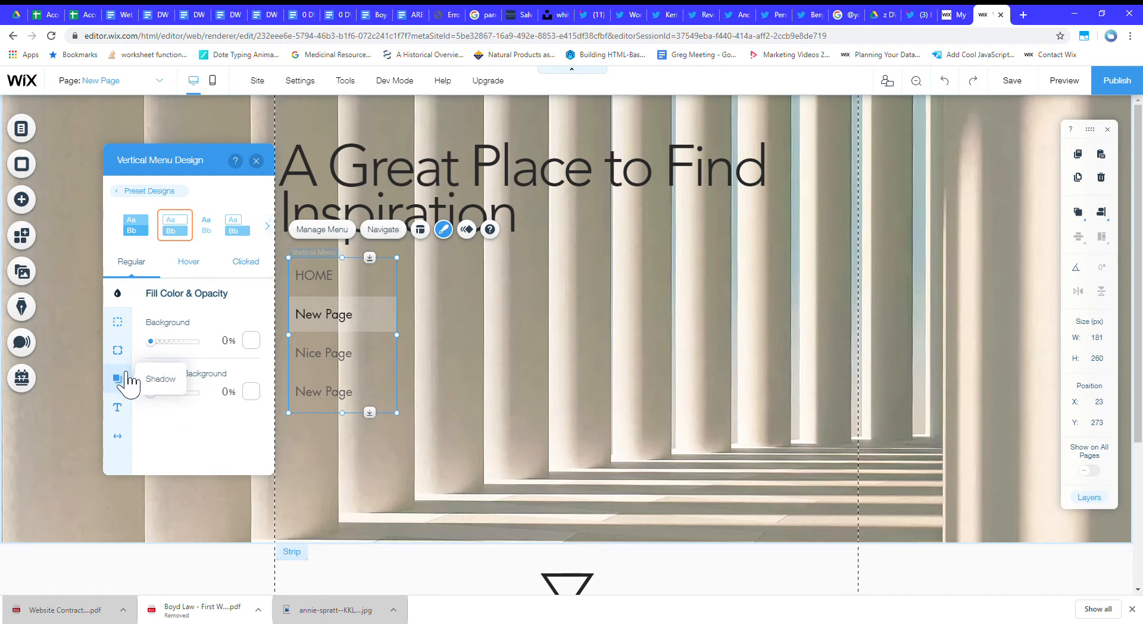
{"action": "left_click", "coordinate": [117, 350]}
{"action": "left_click", "coordinate": [173, 343]}
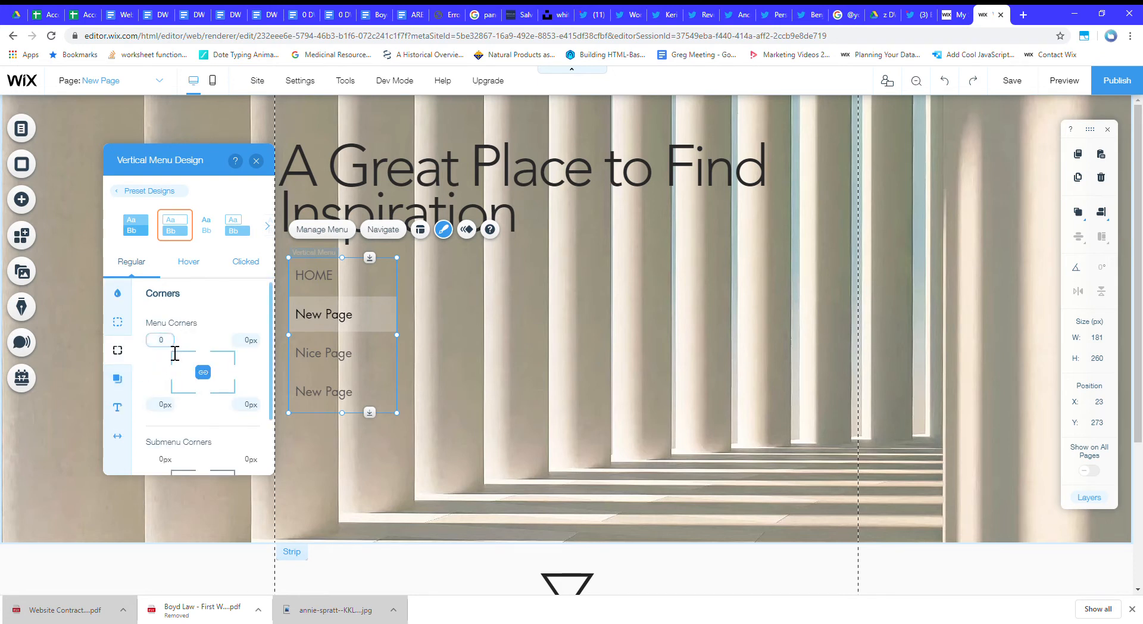
{"action": "type", "text": "23"}
{"action": "key", "text": "Return"}
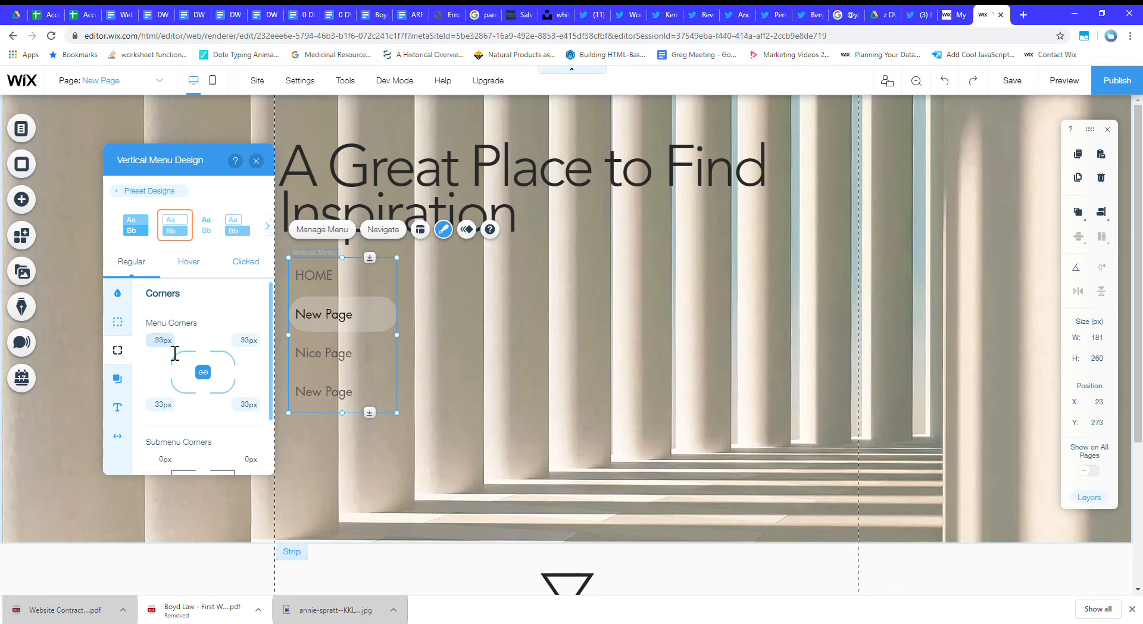
{"action": "scroll", "coordinate": [176, 378], "scroll_direction": "down", "scroll_amount": 2}
{"action": "scroll", "coordinate": [176, 377], "scroll_direction": "up", "scroll_amount": 2}
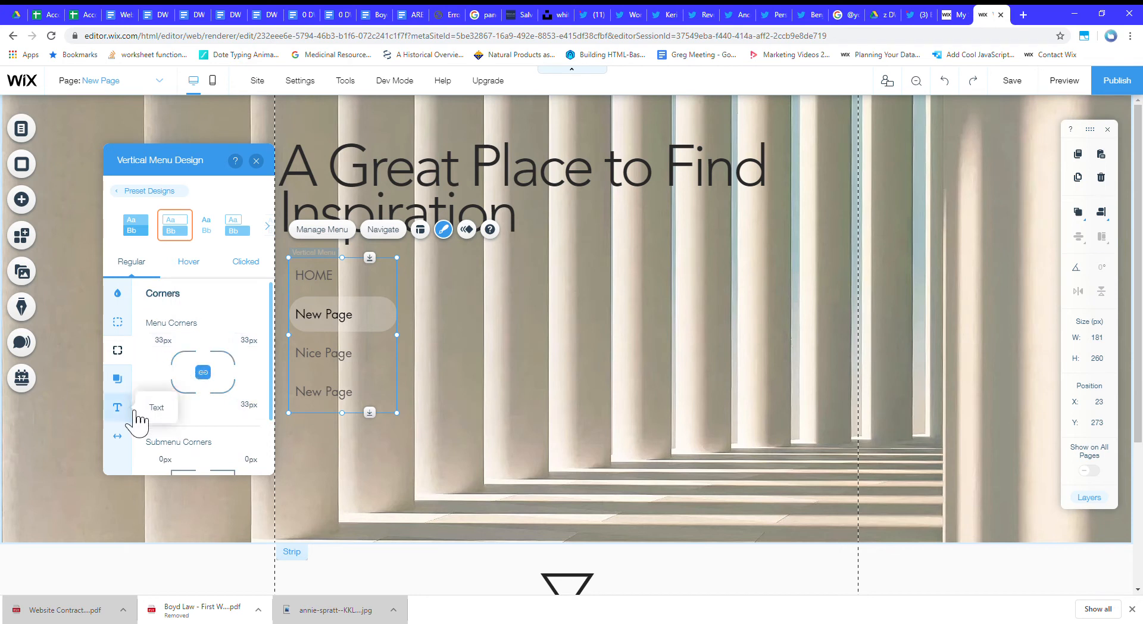
Try out the menu's regular-state shadow and check the clicked-state and hover-state text settings.
{"action": "left_click", "coordinate": [119, 380]}
{"action": "left_click", "coordinate": [250, 329]}
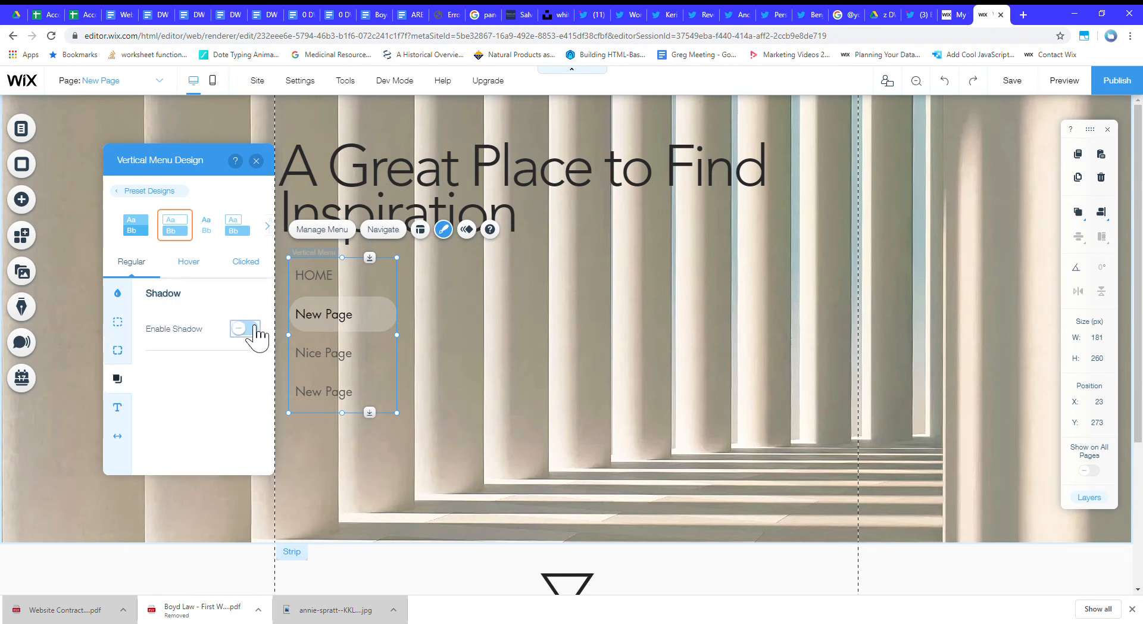
{"action": "left_click", "coordinate": [250, 329]}
{"action": "left_click", "coordinate": [246, 263]}
{"action": "left_click", "coordinate": [117, 323]}
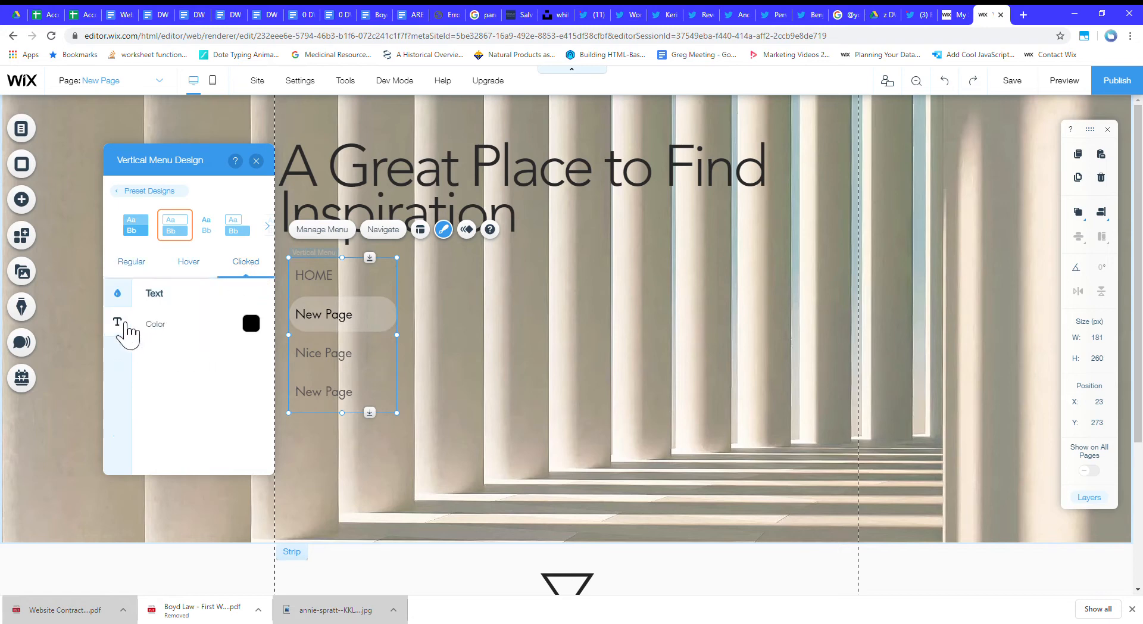
{"action": "left_click", "coordinate": [195, 261]}
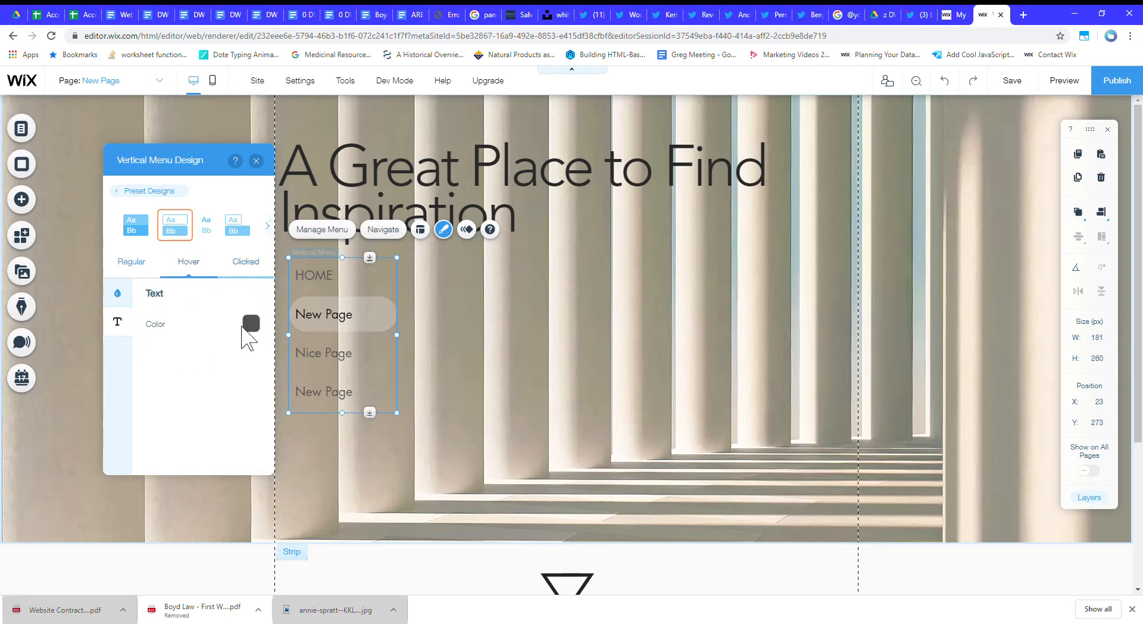
Enable the menu's regular-state shadow and try a 4 px size before setting it to 0 px.
{"action": "left_click", "coordinate": [135, 264]}
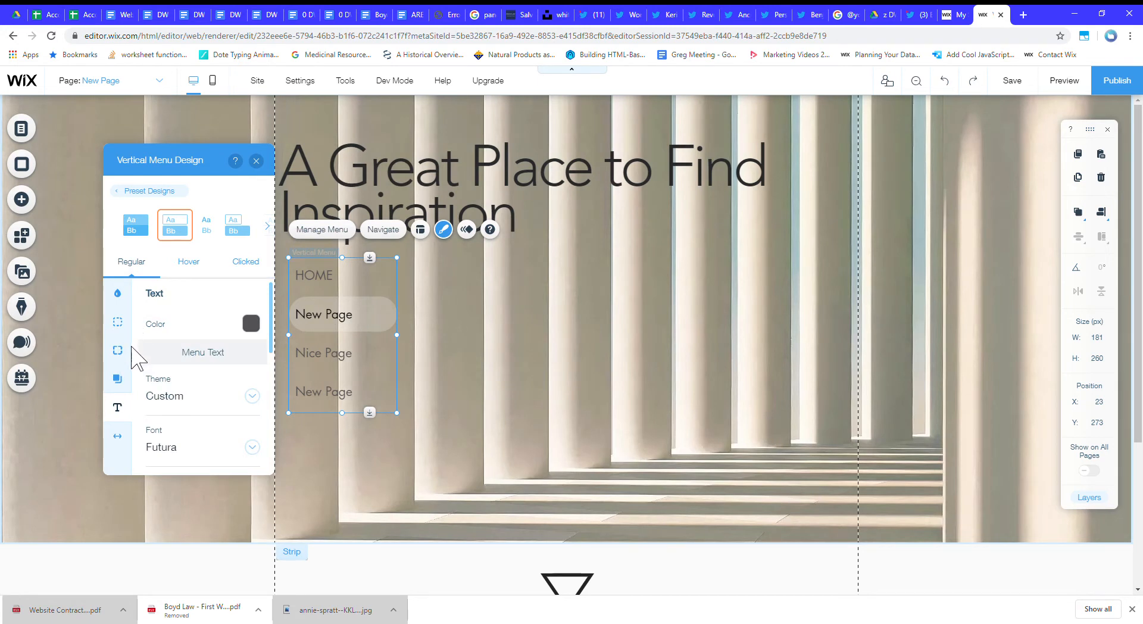
{"action": "left_click", "coordinate": [132, 384]}
{"action": "left_click", "coordinate": [241, 328]}
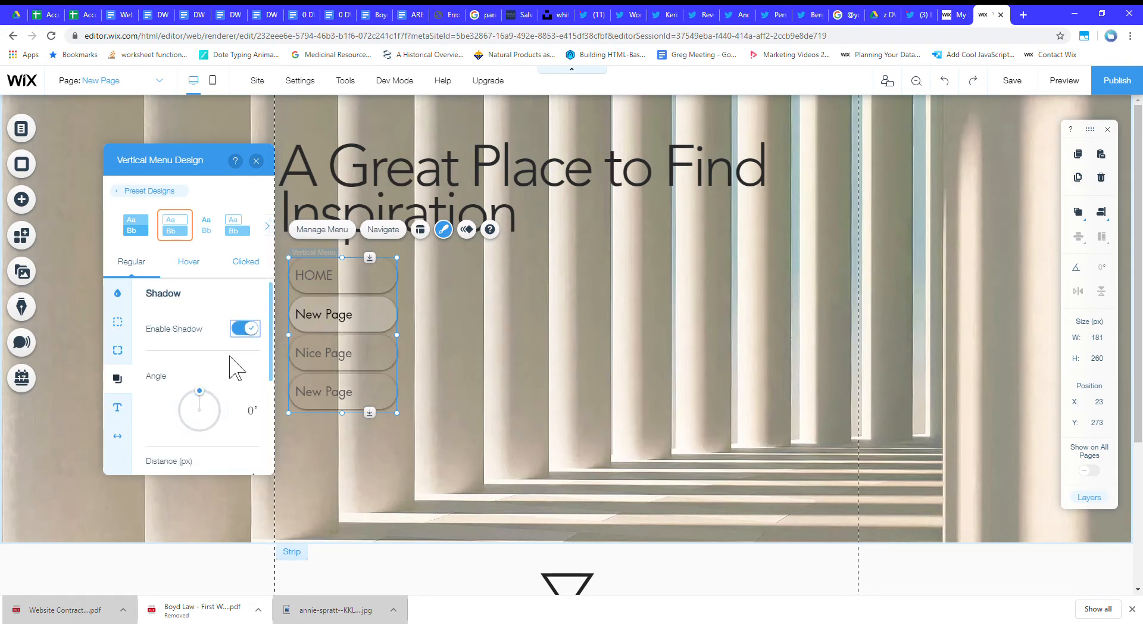
{"action": "scroll", "coordinate": [196, 417], "scroll_direction": "down", "scroll_amount": 3}
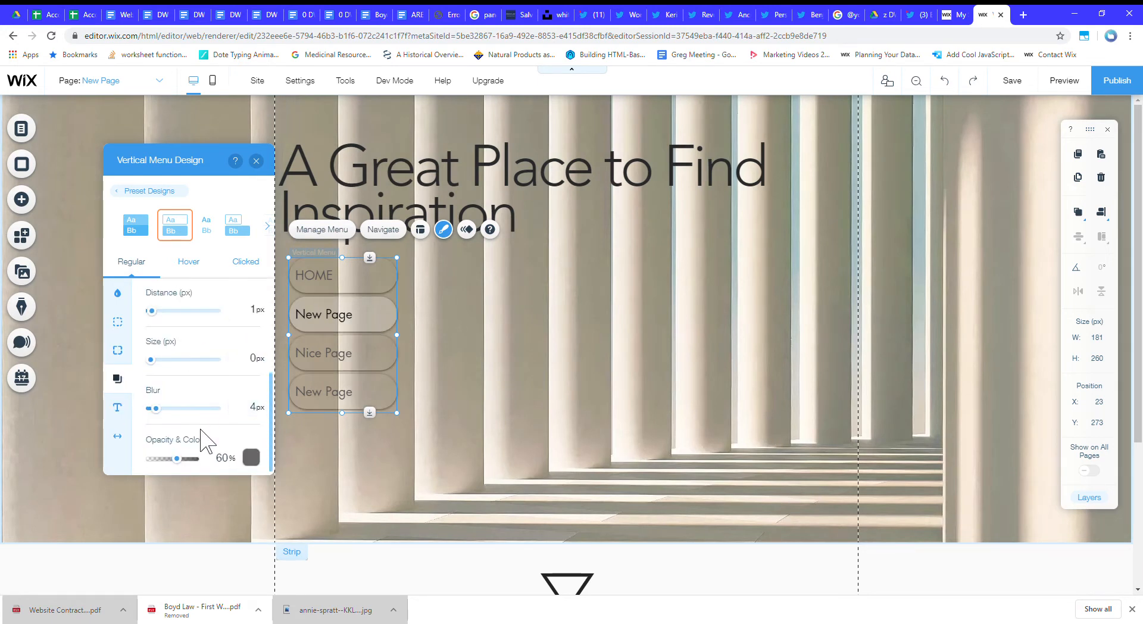
{"action": "left_click", "coordinate": [156, 359]}
{"action": "scroll", "coordinate": [156, 372], "scroll_direction": "down", "scroll_amount": 2}
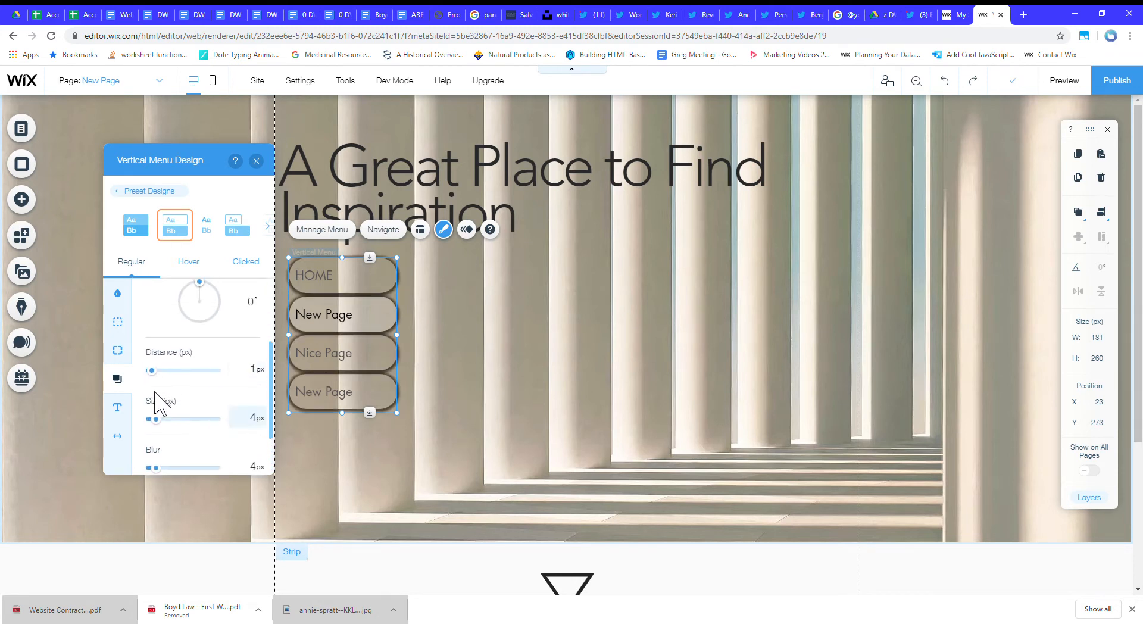
{"action": "left_click_drag", "start_coordinate": [159, 421], "coordinate": [153, 421]}
Set the menu shadow's distance to 2 px and its opacity to 12%.
{"action": "scroll", "coordinate": [179, 408], "scroll_direction": "down", "scroll_amount": 3}
{"action": "scroll", "coordinate": [172, 396], "scroll_direction": "up", "scroll_amount": 1}
{"action": "left_click_drag", "start_coordinate": [166, 384], "coordinate": [158, 383]}
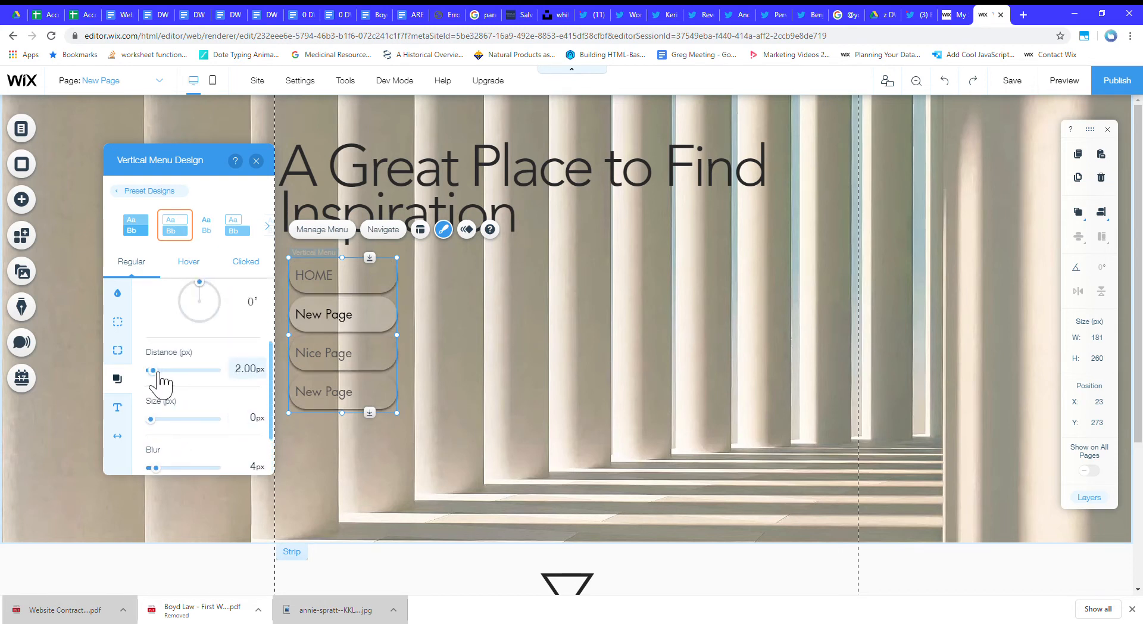
{"action": "scroll", "coordinate": [172, 395], "scroll_direction": "down", "scroll_amount": 3}
{"action": "left_click_drag", "start_coordinate": [186, 461], "coordinate": [163, 461]}
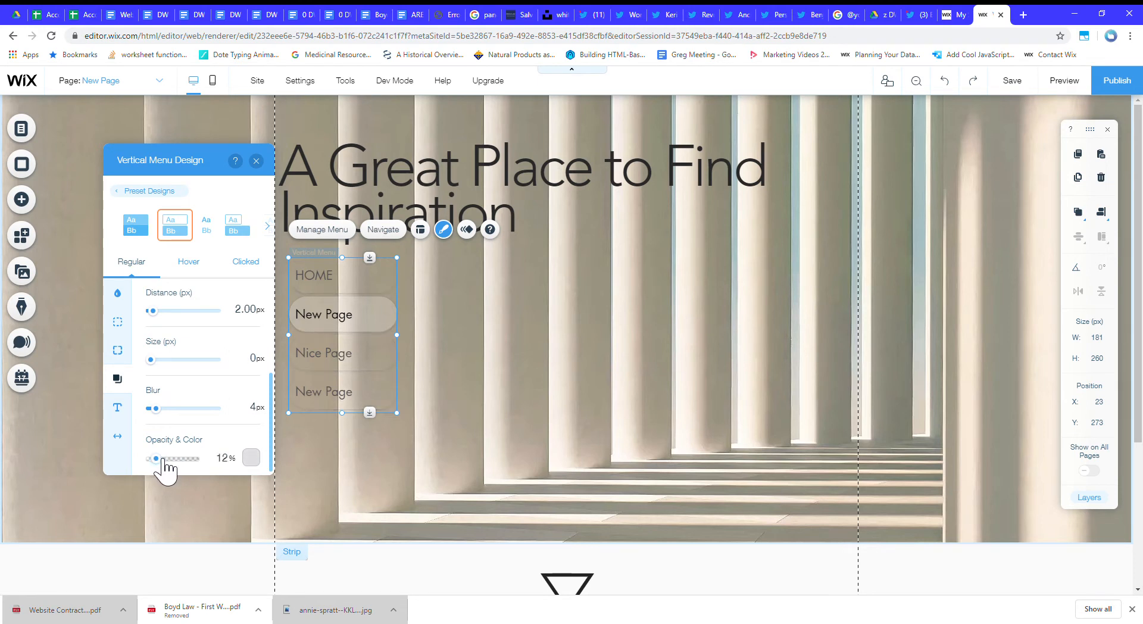
Reduce the menu shadow's distance and increase its size slightly.
{"action": "scroll", "coordinate": [166, 428], "scroll_direction": "down", "scroll_amount": 1}
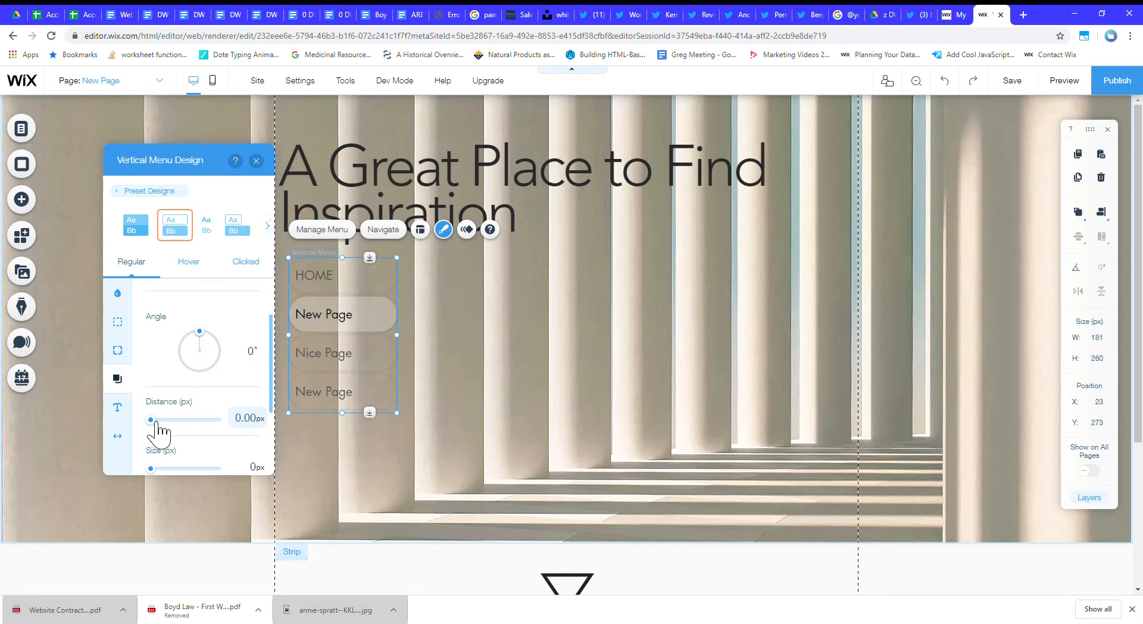
{"action": "scroll", "coordinate": [184, 422], "scroll_direction": "down", "scroll_amount": 2}
{"action": "left_click", "coordinate": [155, 360]}
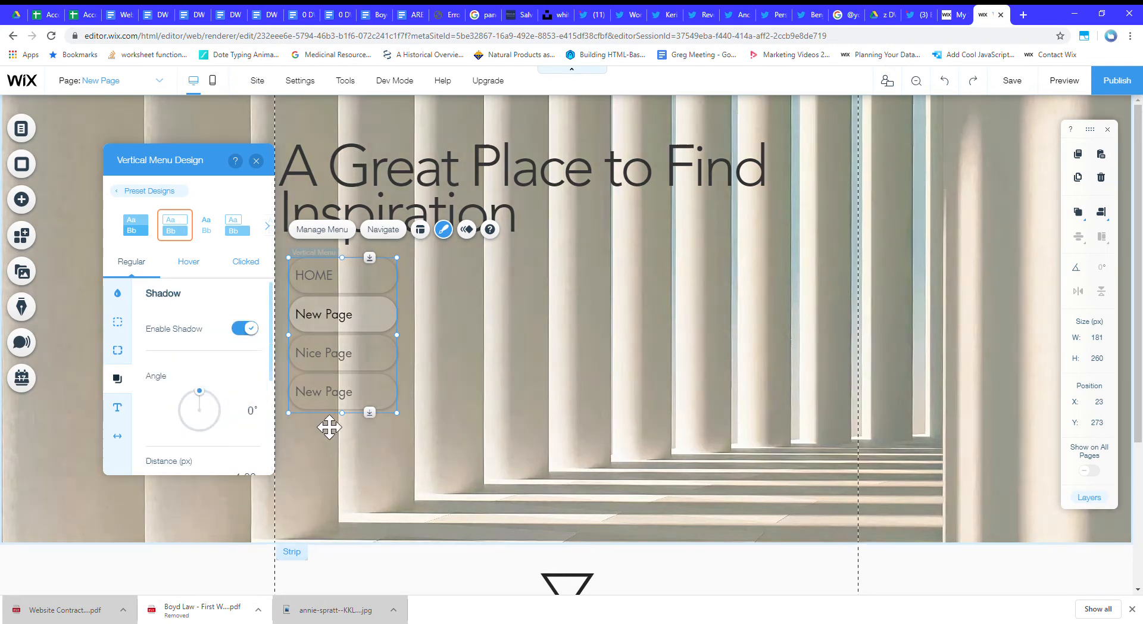
Shrink the vertical menu to 127 px wide and 180 px high.
{"action": "left_click_drag", "start_coordinate": [344, 412], "coordinate": [350, 378]}
{"action": "left_click_drag", "start_coordinate": [411, 321], "coordinate": [377, 321]}
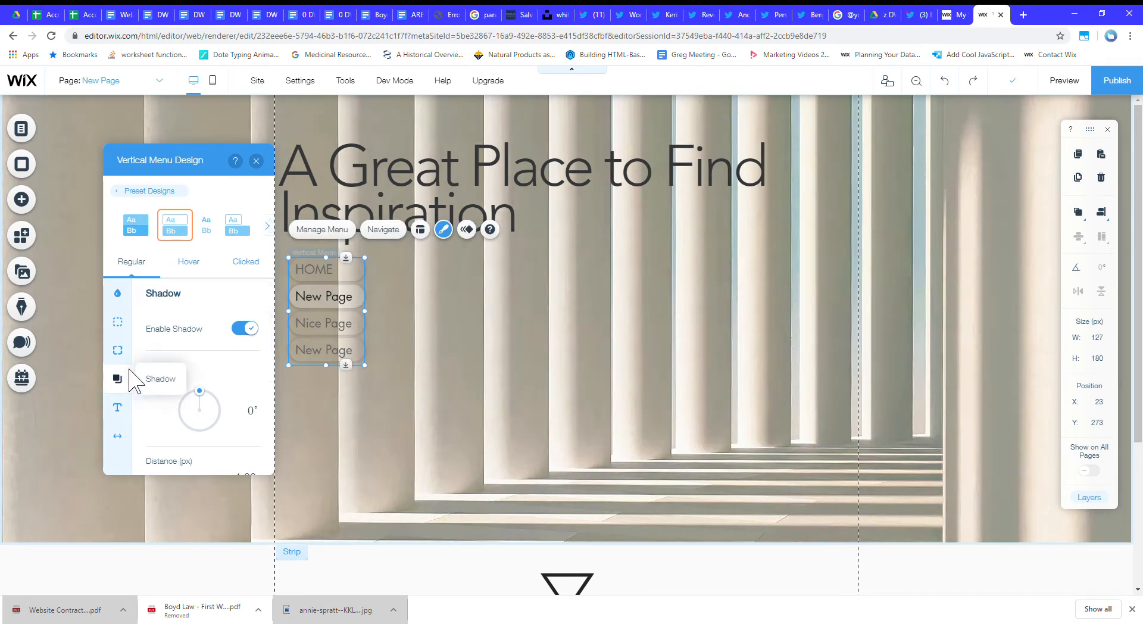
Review the menu's regular-state corner, text, border and fill settings and its hover-state fill.
{"action": "left_click", "coordinate": [117, 350]}
{"action": "scroll", "coordinate": [166, 387], "scroll_direction": "down", "scroll_amount": 3}
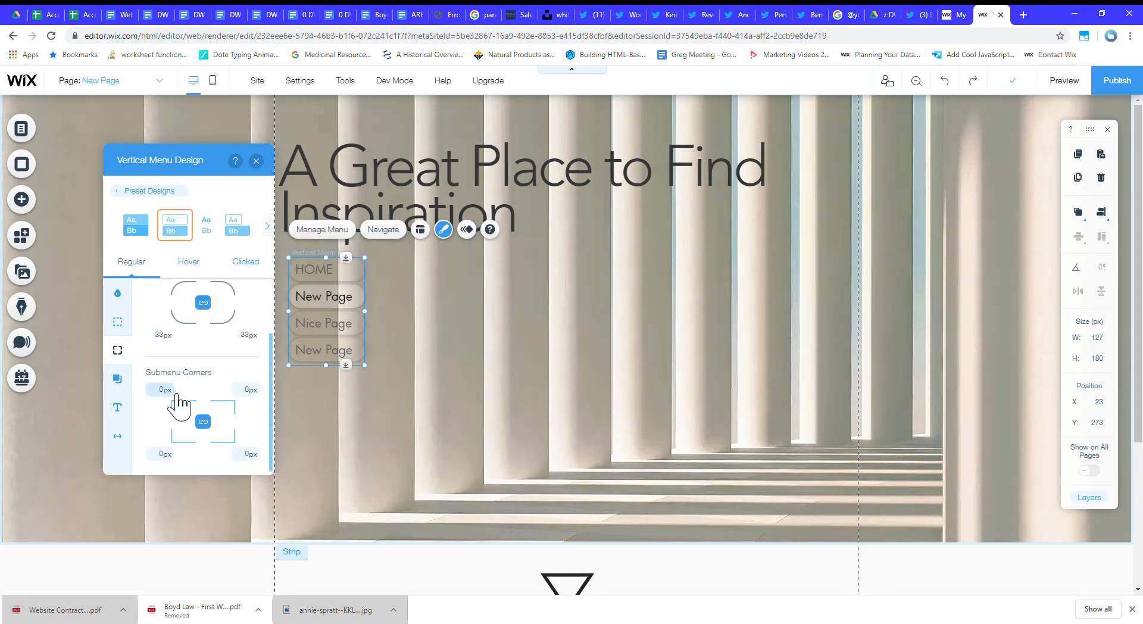
{"action": "left_click", "coordinate": [119, 409]}
{"action": "left_click", "coordinate": [119, 322]}
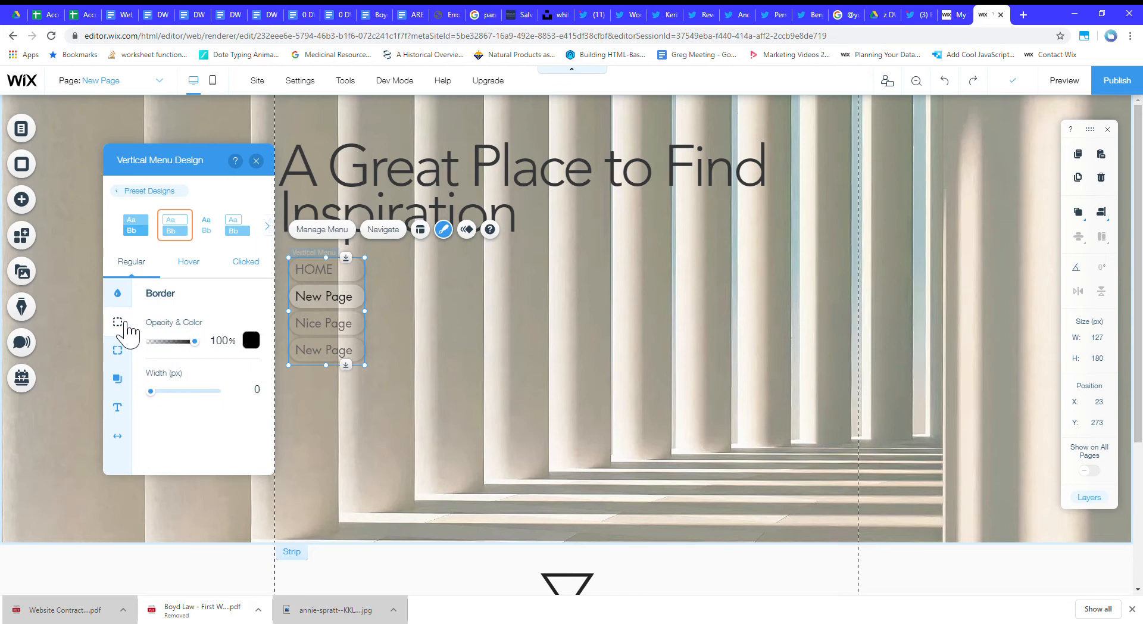
{"action": "left_click", "coordinate": [118, 294]}
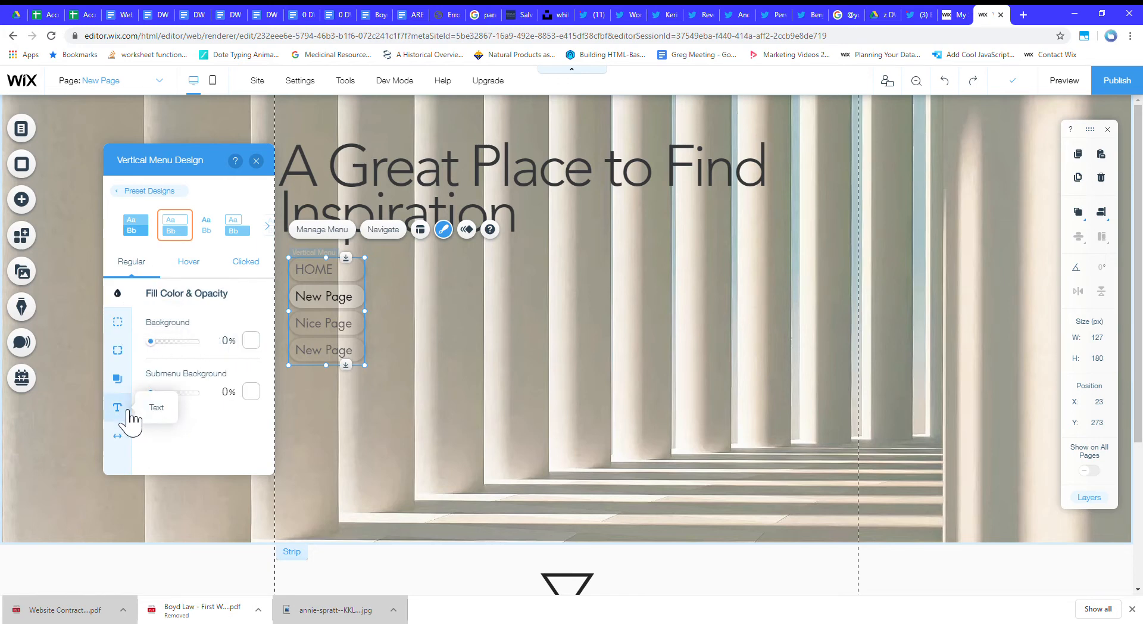
{"action": "left_click", "coordinate": [176, 265]}
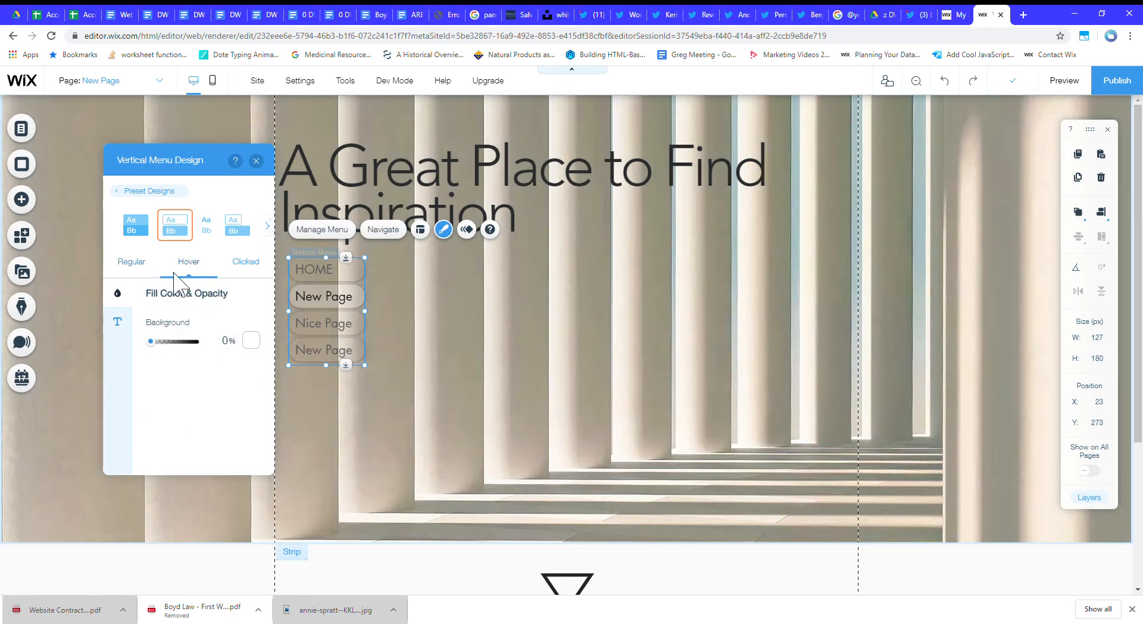
{"action": "left_click", "coordinate": [139, 268]}
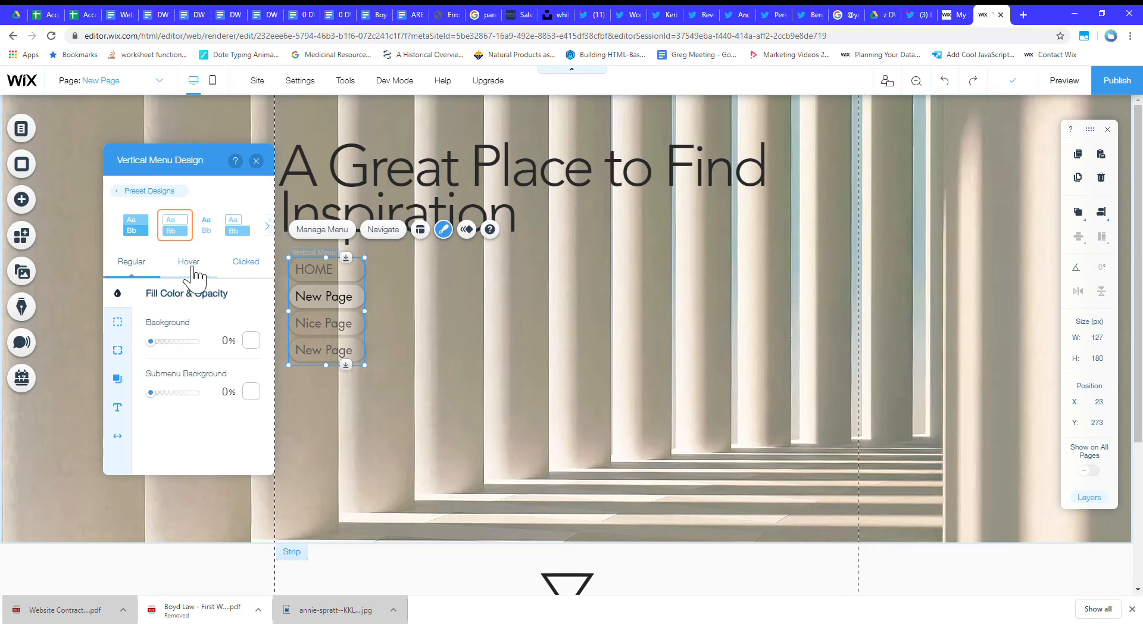
Browse the menu's preset designs, try the fourth one and check its clicked-state settings.
{"action": "left_click", "coordinate": [274, 225]}
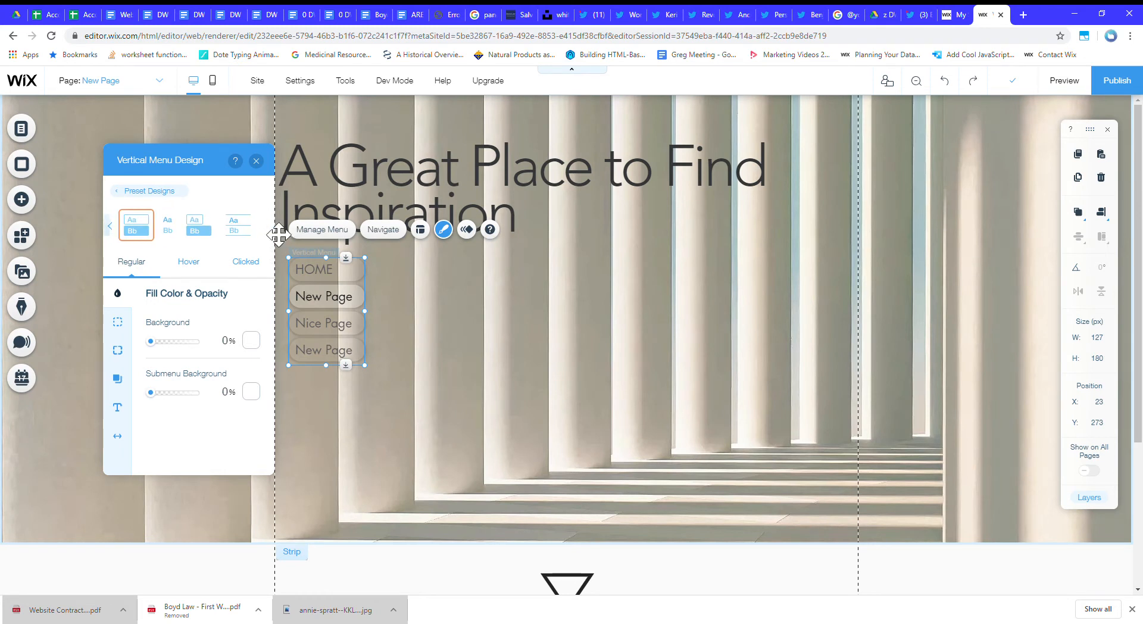
{"action": "left_click", "coordinate": [110, 225]}
{"action": "left_click", "coordinate": [243, 229]}
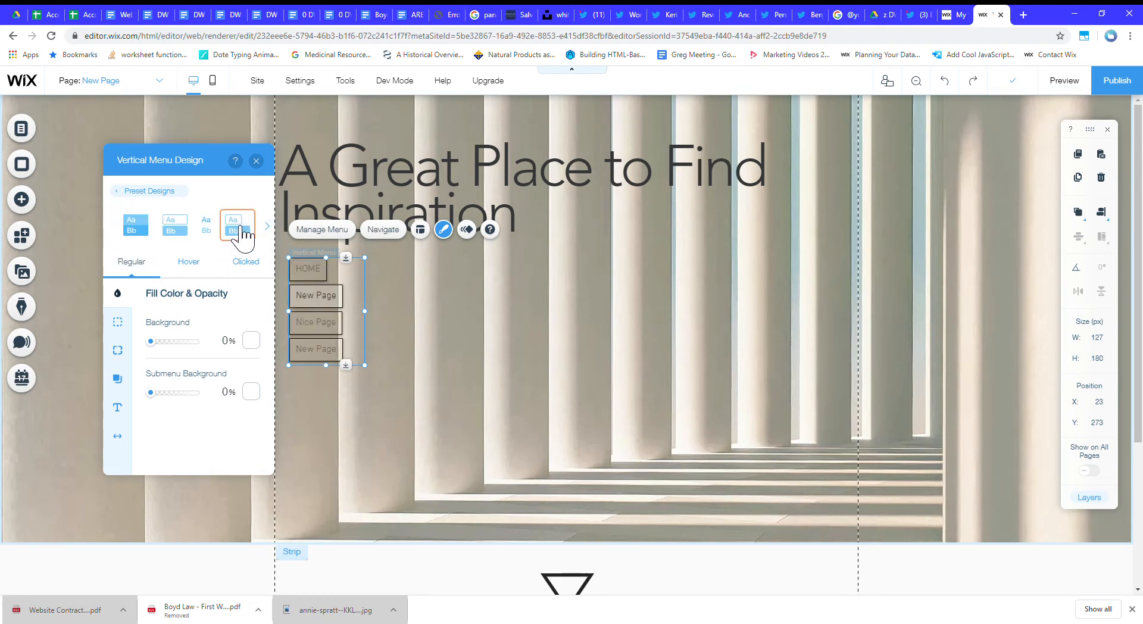
{"action": "left_click", "coordinate": [213, 274]}
{"action": "left_click", "coordinate": [246, 265]}
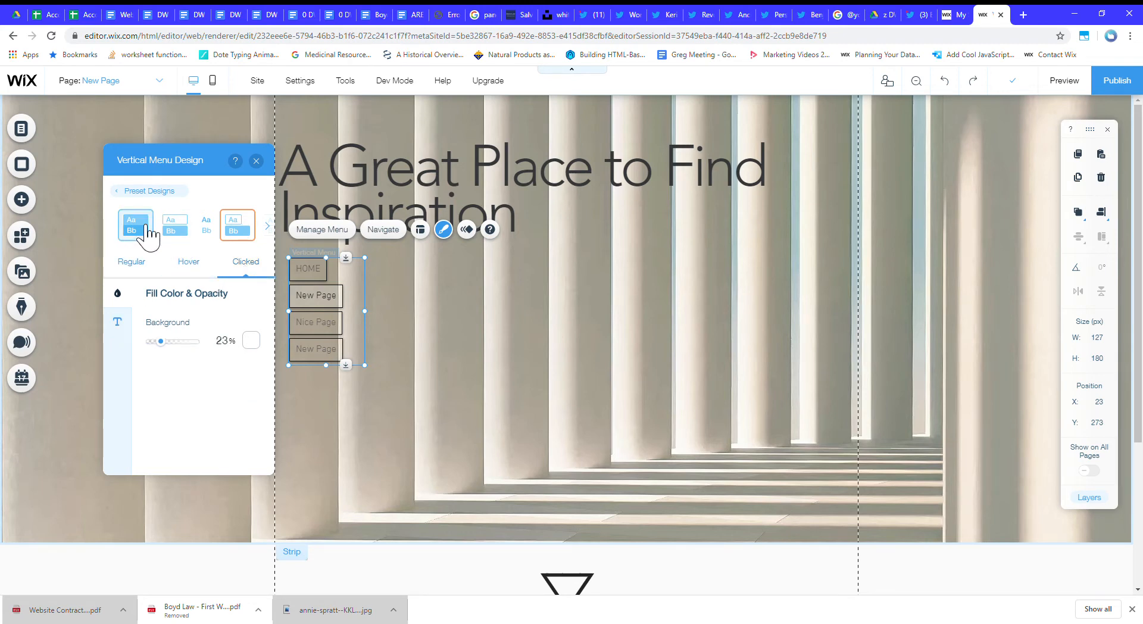
Compare the text-only and fourth preset designs, return the menu to the second preset and leave its design settings.
{"action": "left_click", "coordinate": [208, 228]}
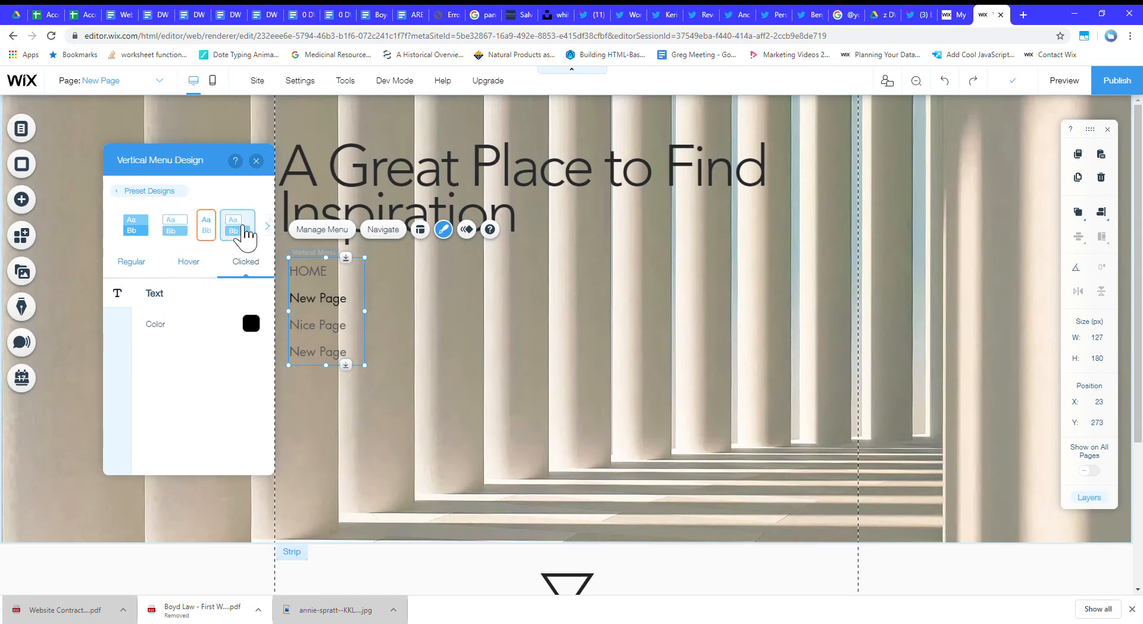
{"action": "left_click", "coordinate": [236, 226]}
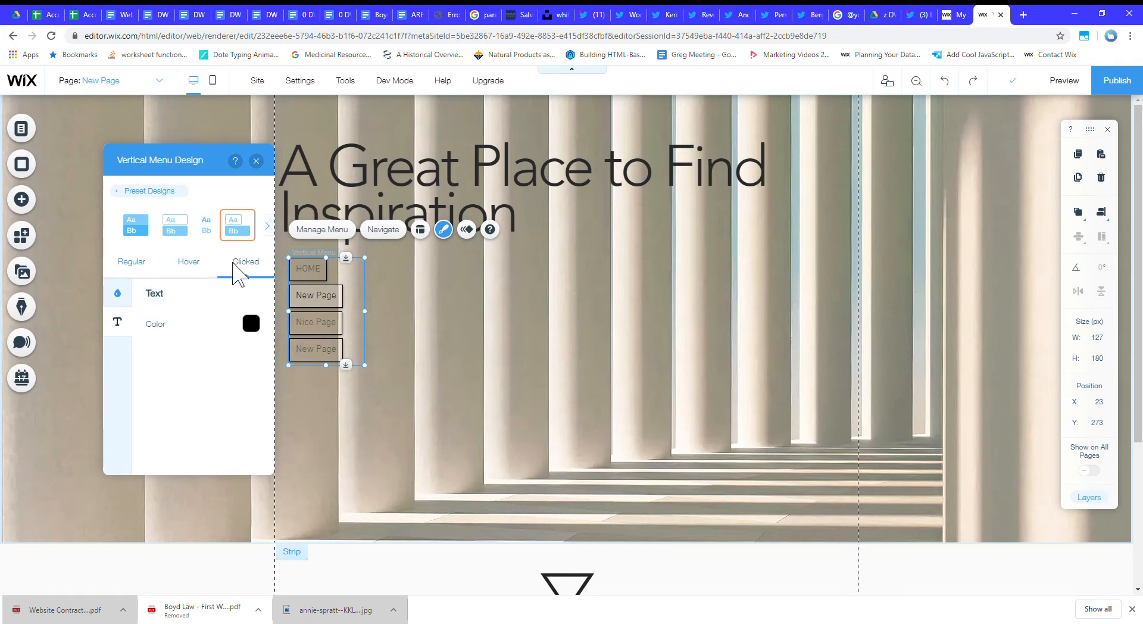
{"action": "left_click", "coordinate": [214, 265]}
{"action": "left_click", "coordinate": [246, 271]}
{"action": "left_click", "coordinate": [178, 230]}
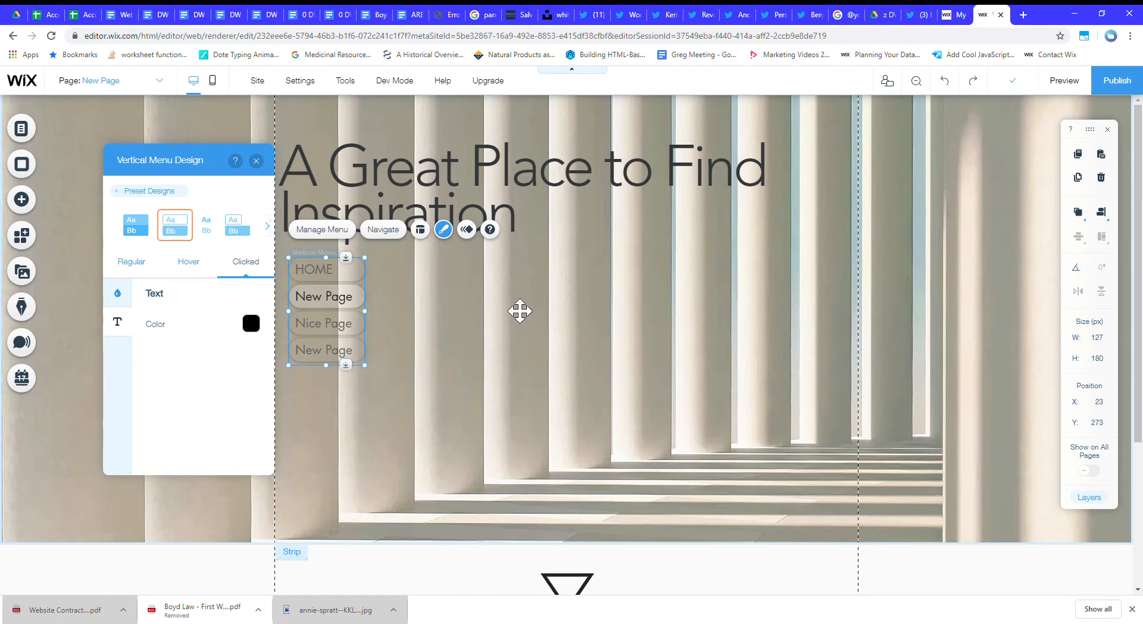
{"action": "left_click", "coordinate": [518, 312]}
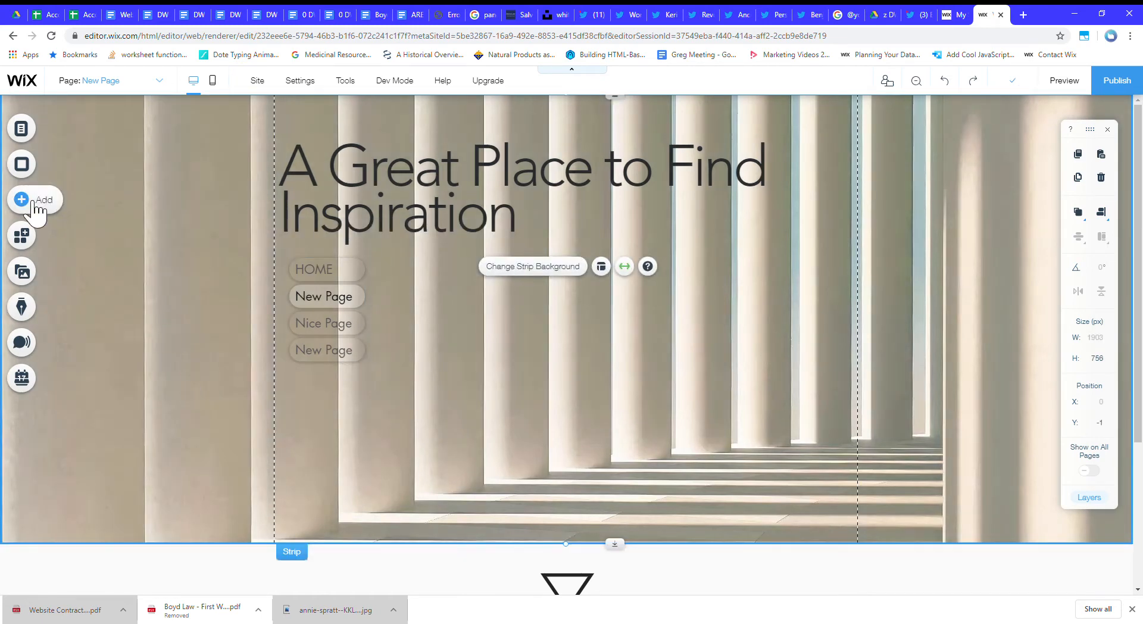
Add a plain black Classic strip to the page and move it up over the video strip to Y 246.
{"action": "left_click", "coordinate": [33, 203]}
{"action": "left_click", "coordinate": [88, 344]}
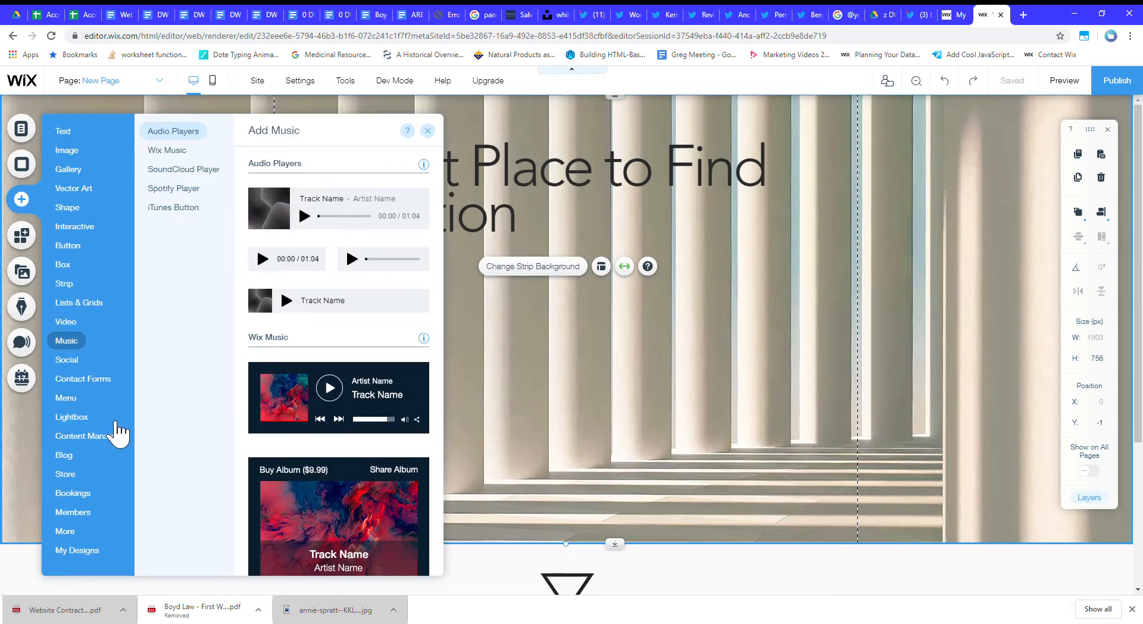
{"action": "left_click", "coordinate": [75, 227]}
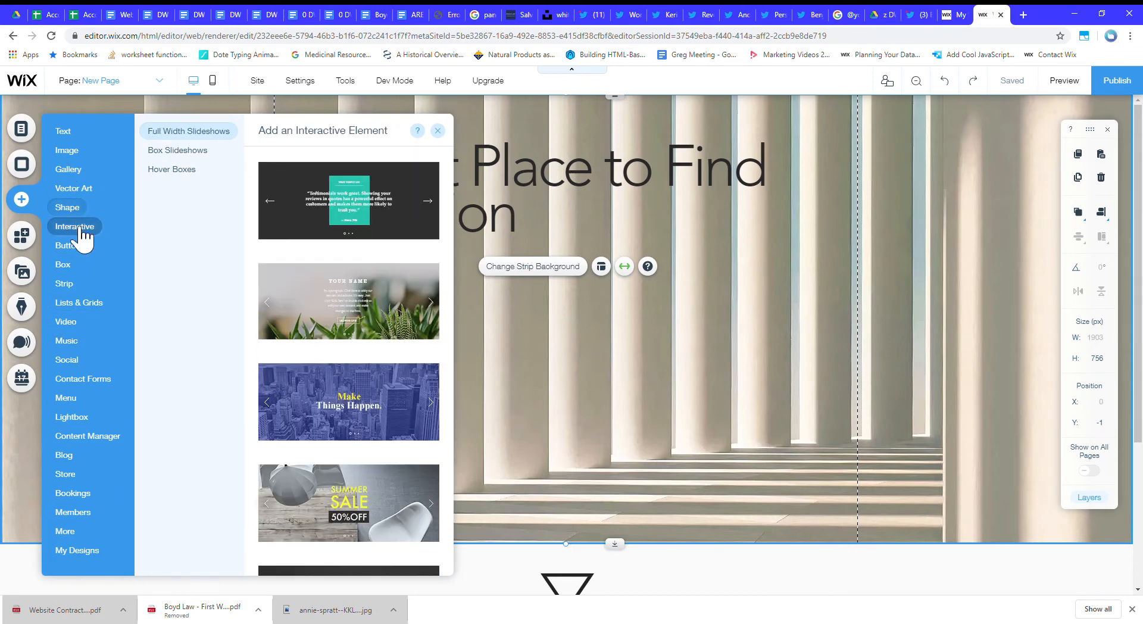
{"action": "left_click", "coordinate": [63, 283]}
{"action": "scroll", "coordinate": [313, 429], "scroll_direction": "down", "scroll_amount": 5}
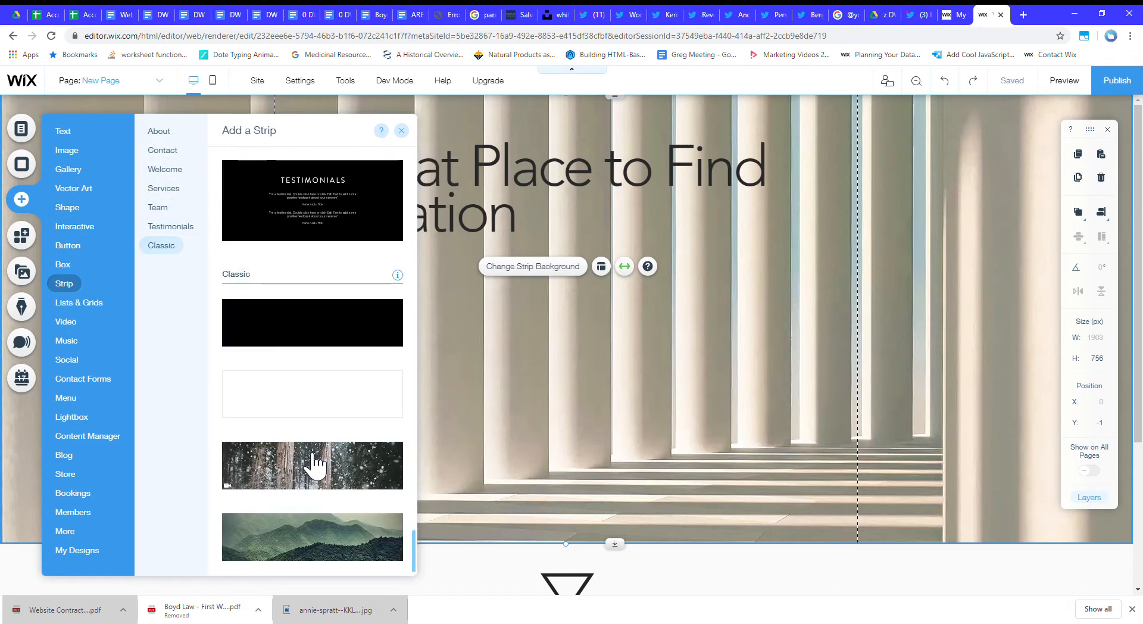
{"action": "left_click_drag", "start_coordinate": [303, 402], "coordinate": [712, 564]}
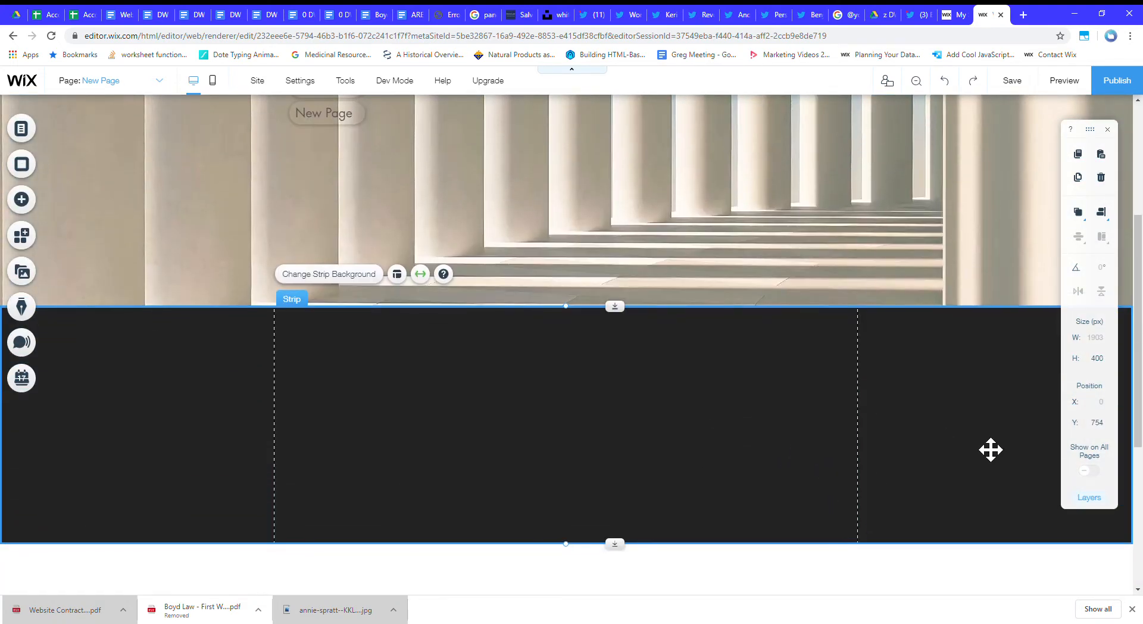
{"action": "left_click_drag", "start_coordinate": [990, 449], "coordinate": [958, 395]}
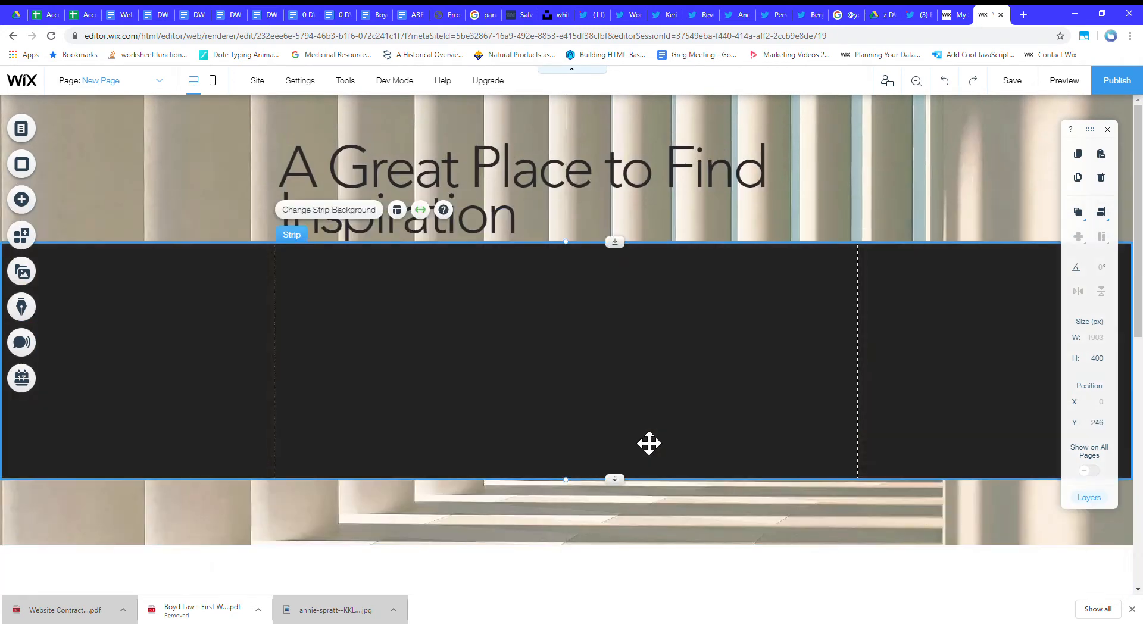
Move the light strip with the triangle up to Y 756, directly beneath the video strip.
{"action": "scroll", "coordinate": [742, 522], "scroll_direction": "down", "scroll_amount": 2}
{"action": "key", "text": "Delete"}
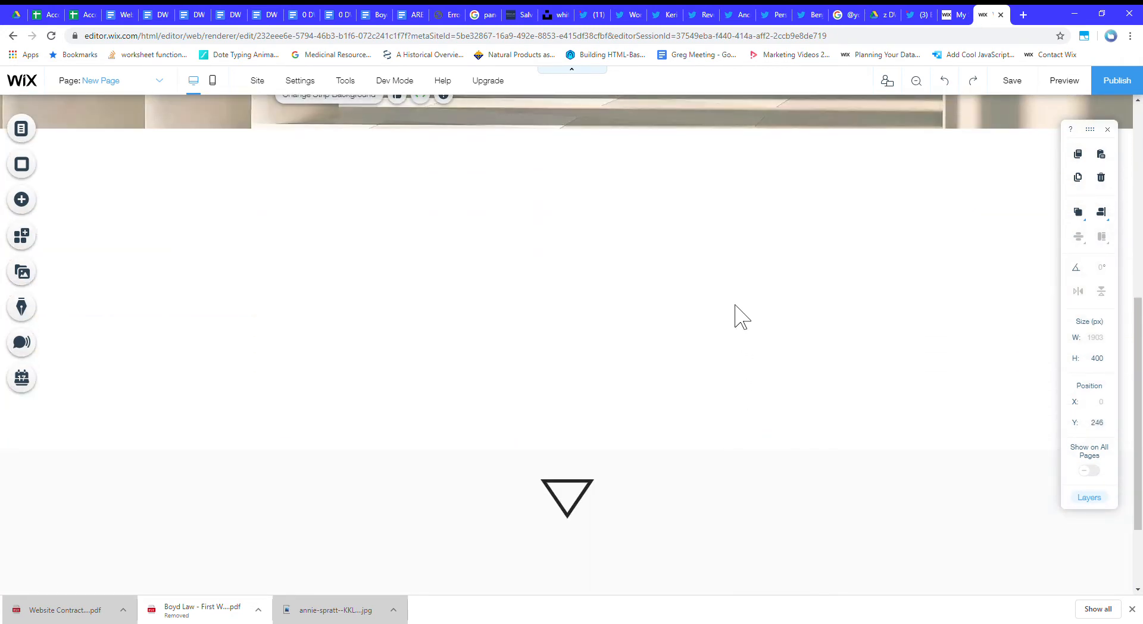
{"action": "left_click", "coordinate": [729, 253]}
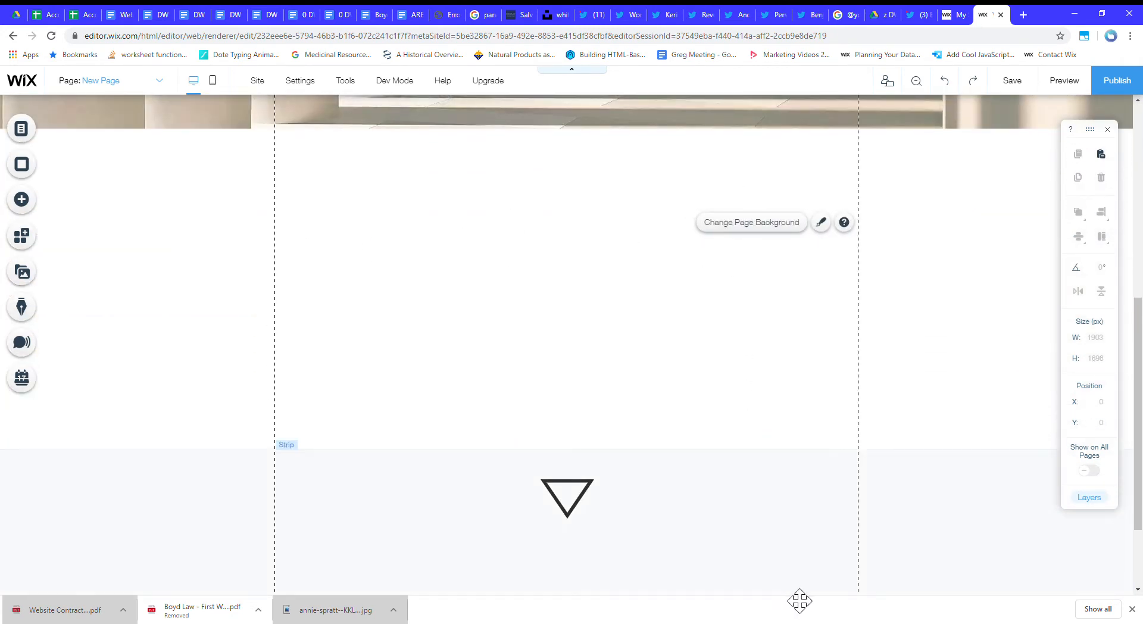
{"action": "left_click", "coordinate": [839, 506]}
{"action": "left_click_drag", "start_coordinate": [621, 461], "coordinate": [586, 62]}
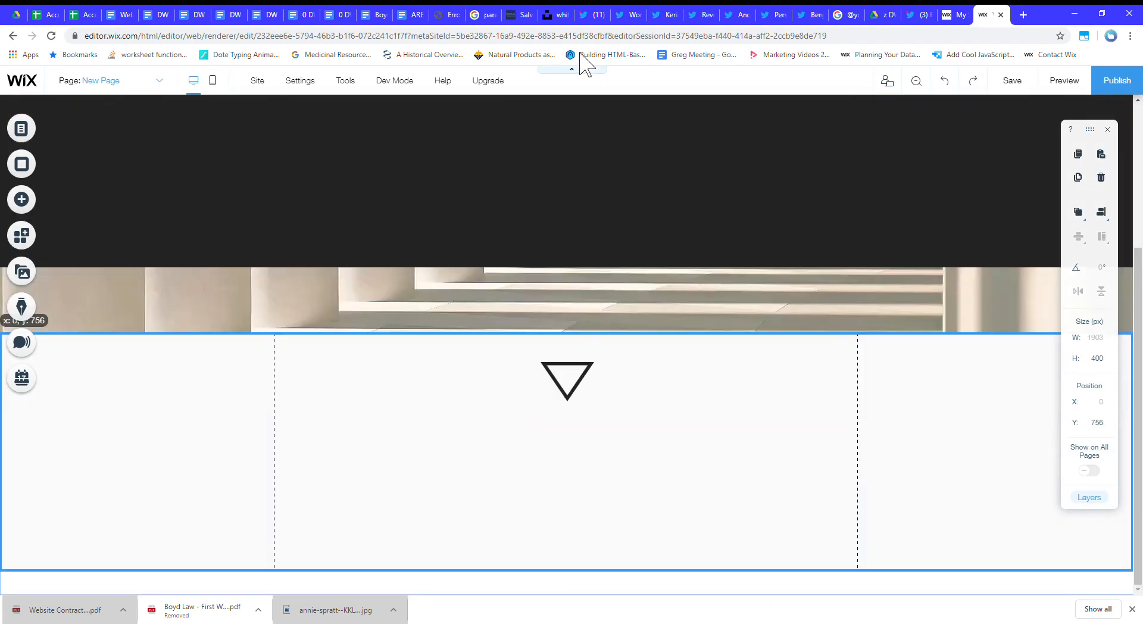
Move the black strip to Y 388 over the lower part of the video strip and split it into two columns.
{"action": "left_click_drag", "start_coordinate": [714, 405], "coordinate": [952, 384]}
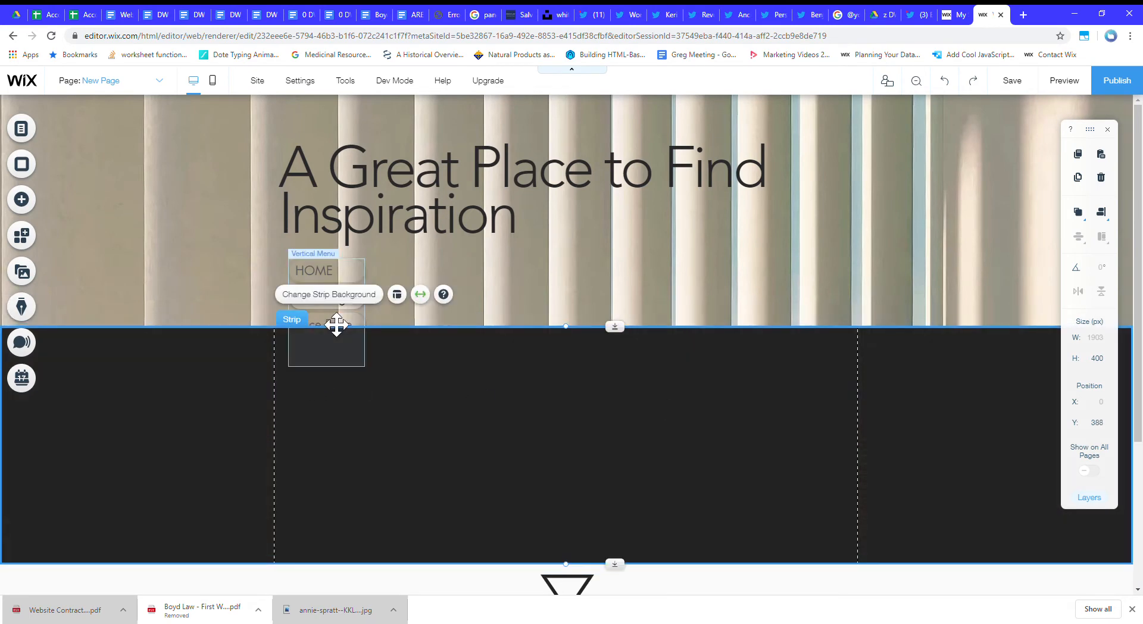
{"action": "left_click", "coordinate": [397, 294]}
{"action": "left_click", "coordinate": [186, 345]}
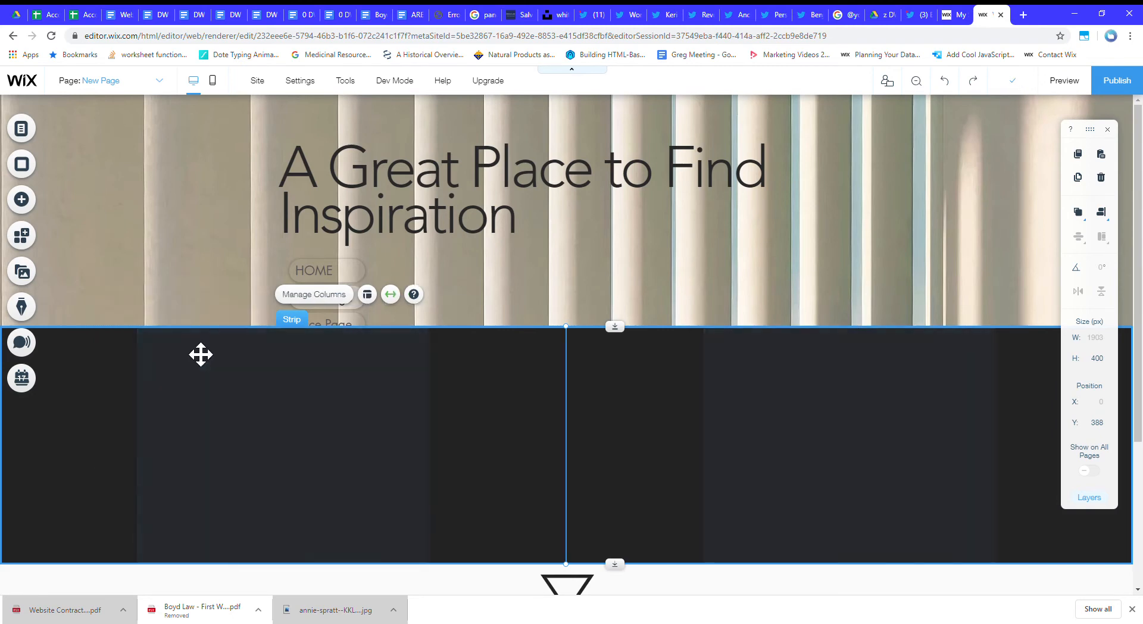
Examine the black strip's two columns and the background options of its first column.
{"action": "left_click", "coordinate": [458, 397]}
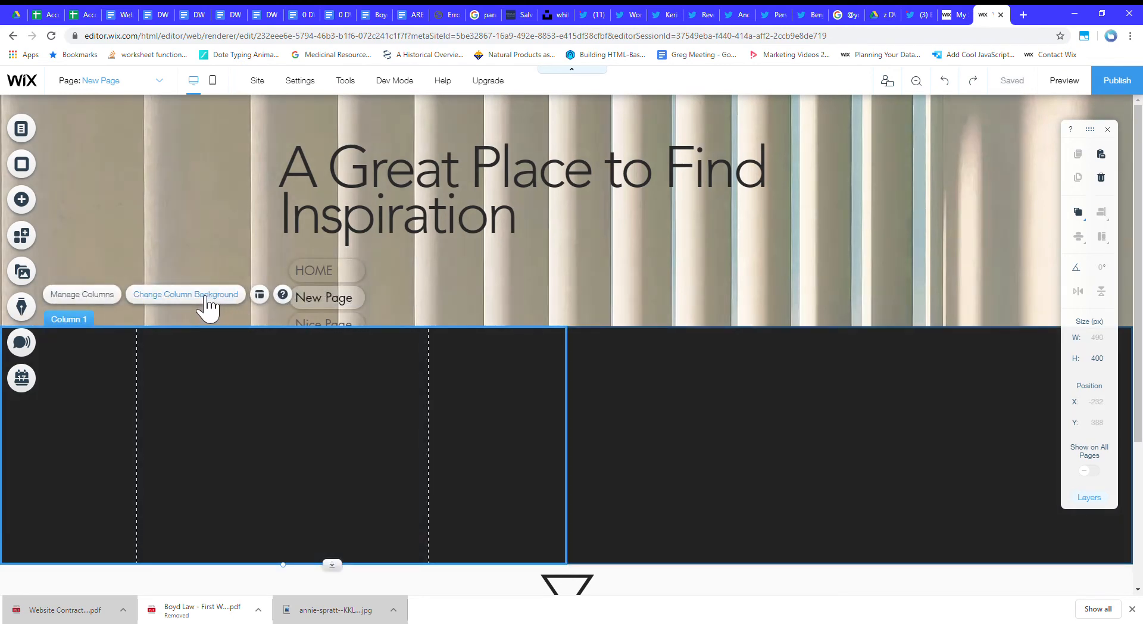
{"action": "left_click", "coordinate": [207, 298]}
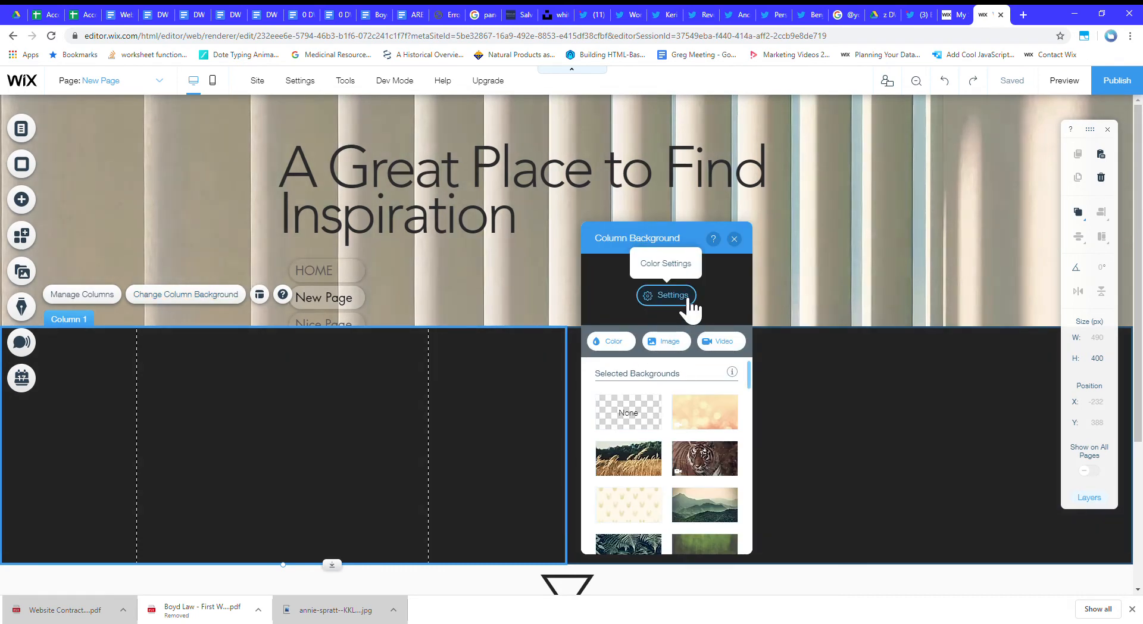
{"action": "left_click", "coordinate": [857, 389]}
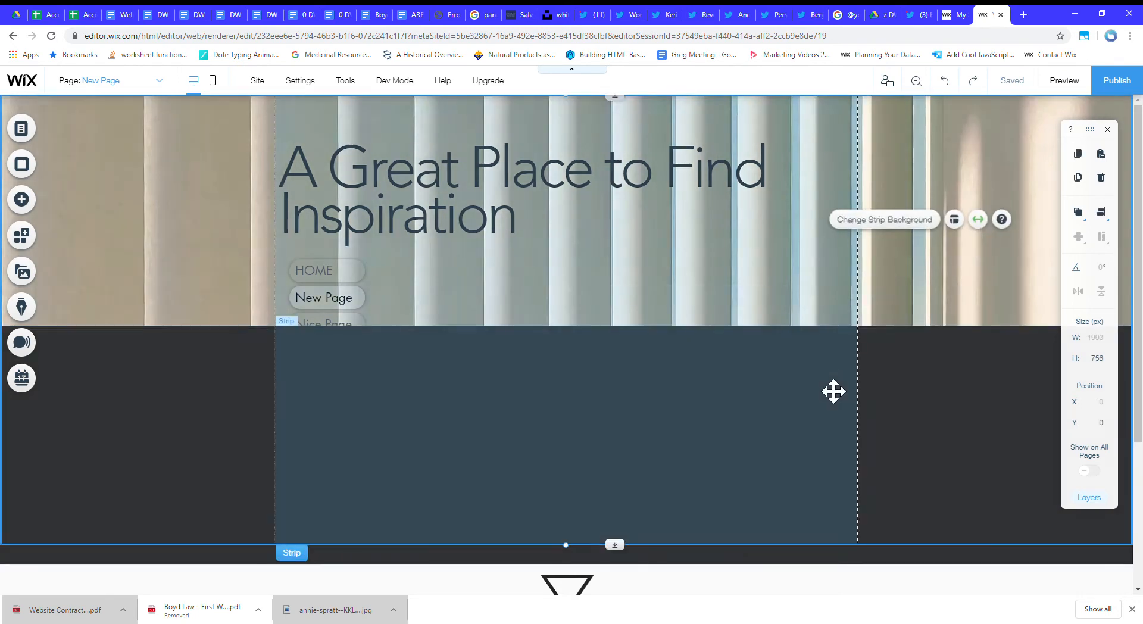
{"action": "left_click", "coordinate": [258, 454]}
{"action": "scroll", "coordinate": [923, 421], "scroll_direction": "down", "scroll_amount": 3}
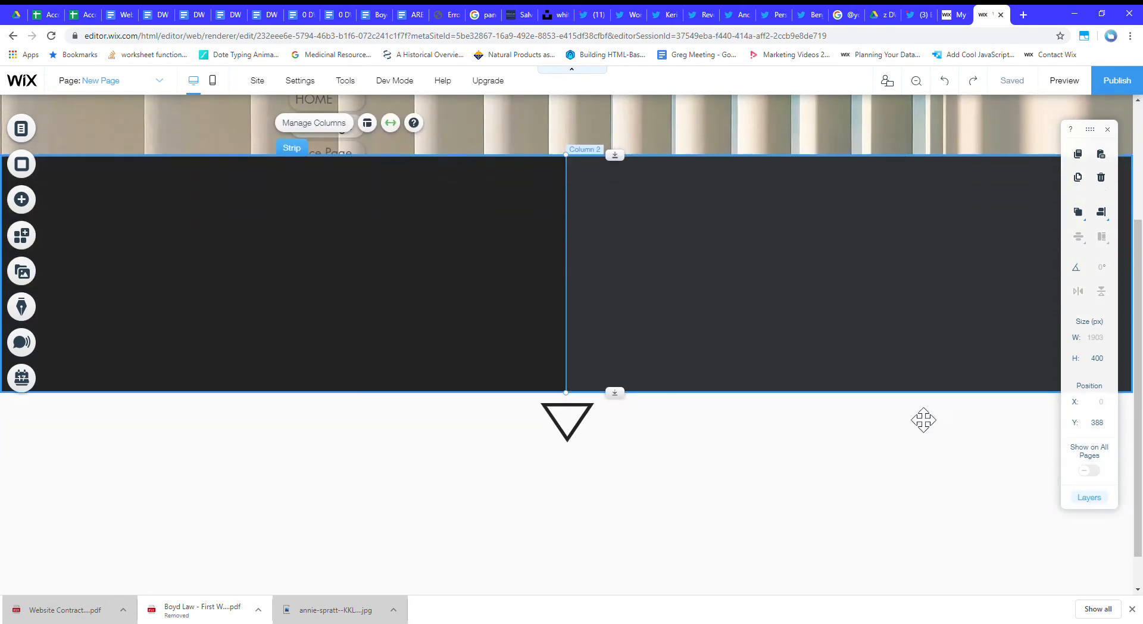
{"action": "scroll", "coordinate": [923, 421], "scroll_direction": "up", "scroll_amount": 3}
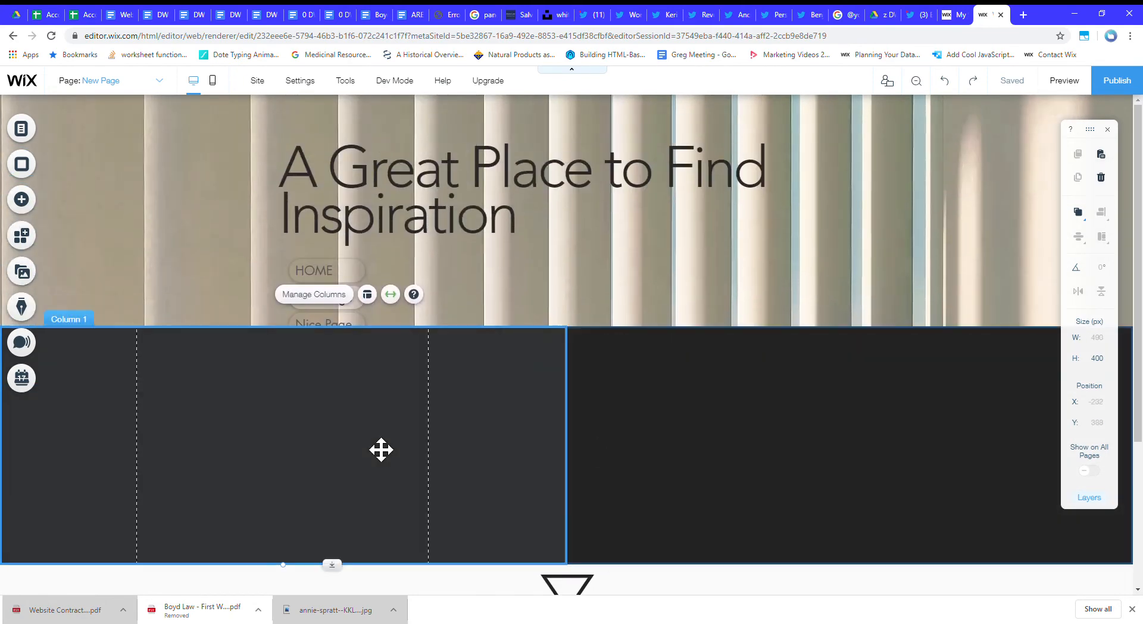
{"action": "left_click", "coordinate": [386, 447]}
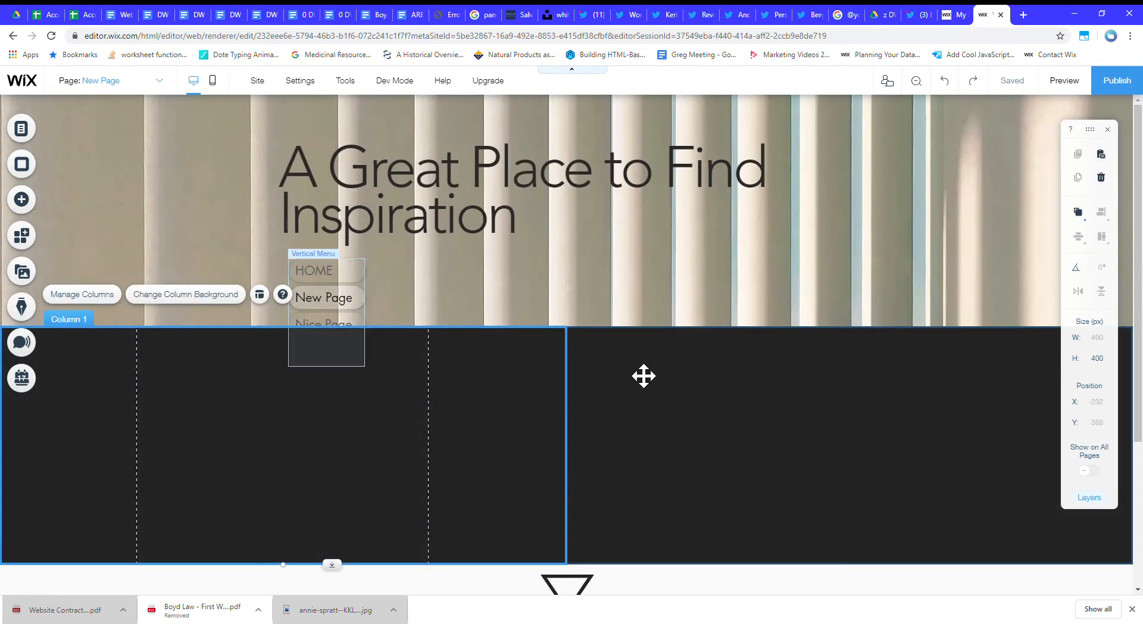
{"action": "scroll", "coordinate": [777, 419], "scroll_direction": "down", "scroll_amount": 3}
{"action": "scroll", "coordinate": [304, 419], "scroll_direction": "up", "scroll_amount": 3}
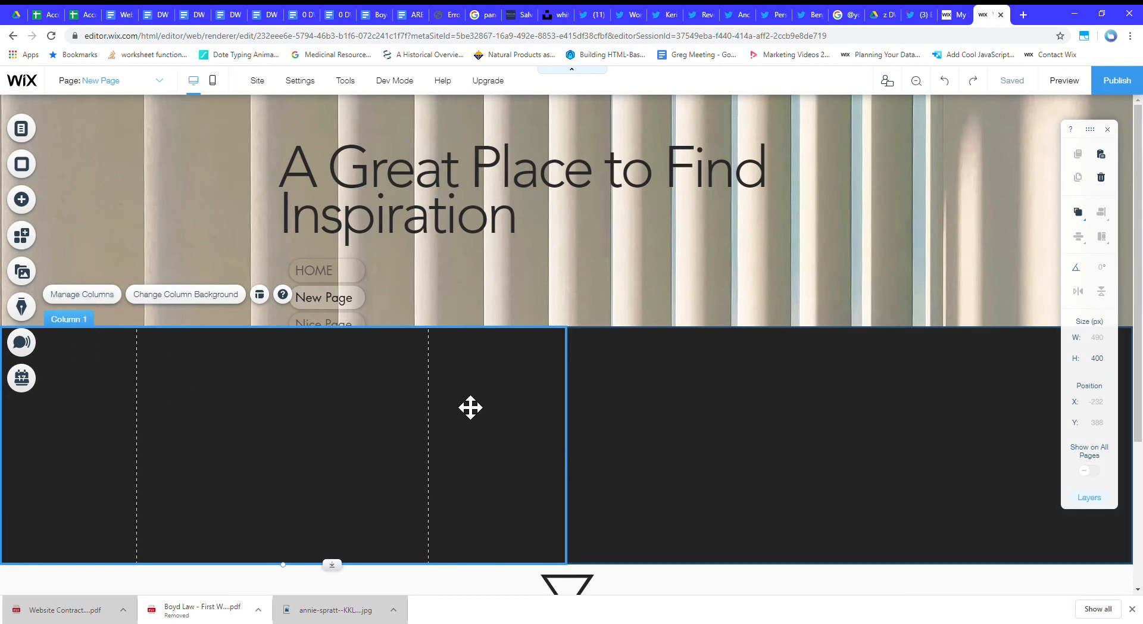
{"action": "left_click", "coordinate": [653, 421]}
Set the background colour opacity of the black strip's first column to 0%.
{"action": "left_click", "coordinate": [378, 382]}
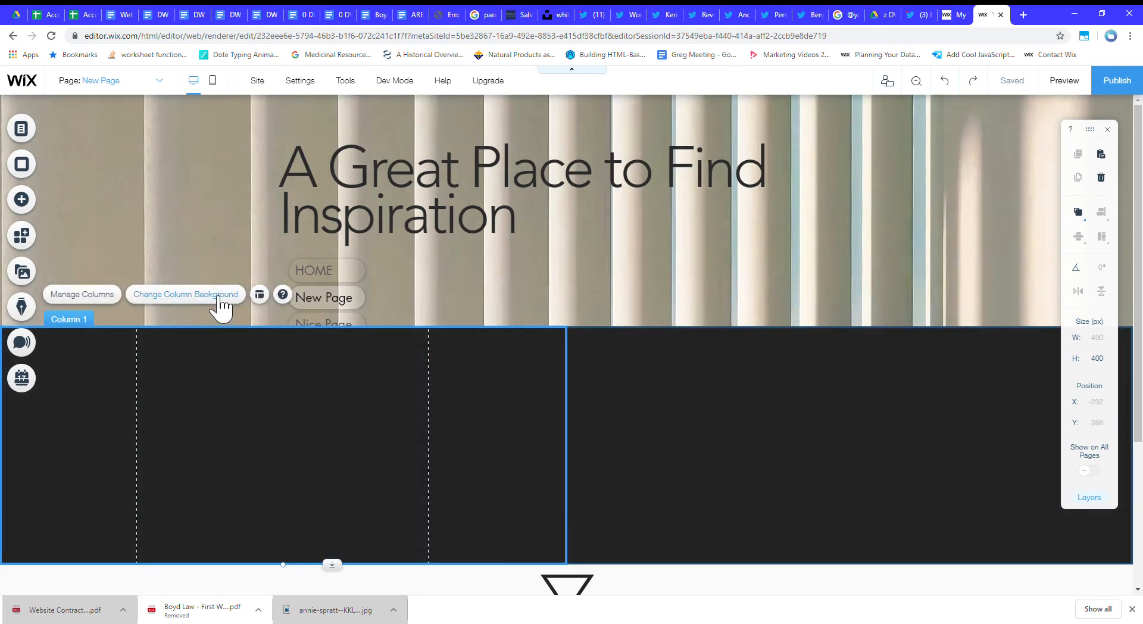
{"action": "left_click", "coordinate": [217, 298]}
{"action": "left_click", "coordinate": [671, 247]}
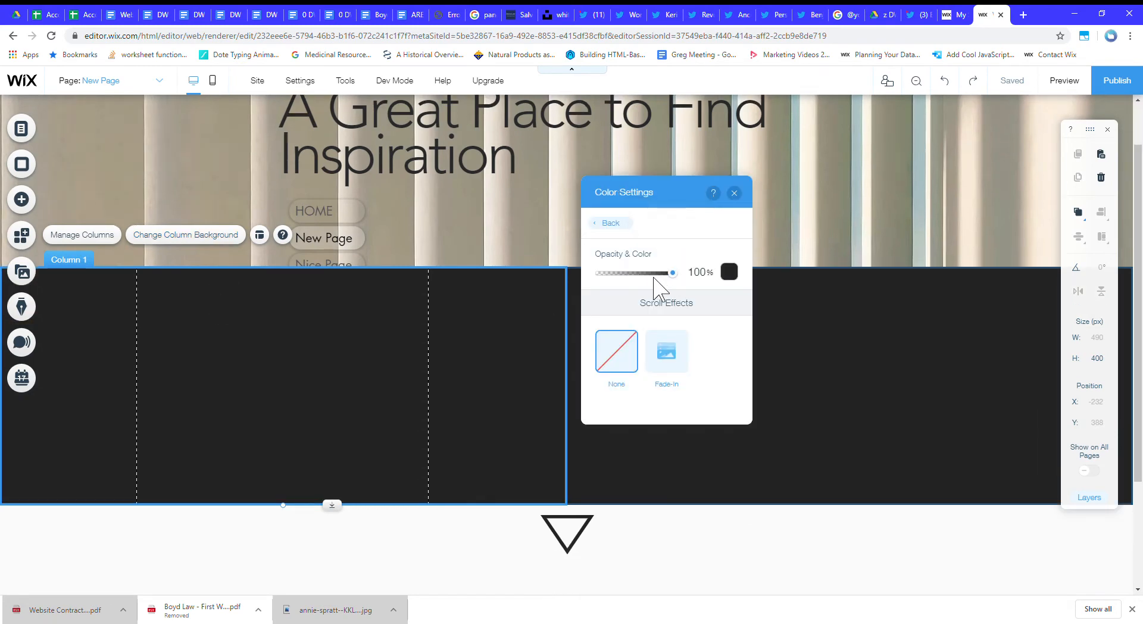
{"action": "left_click", "coordinate": [600, 274]}
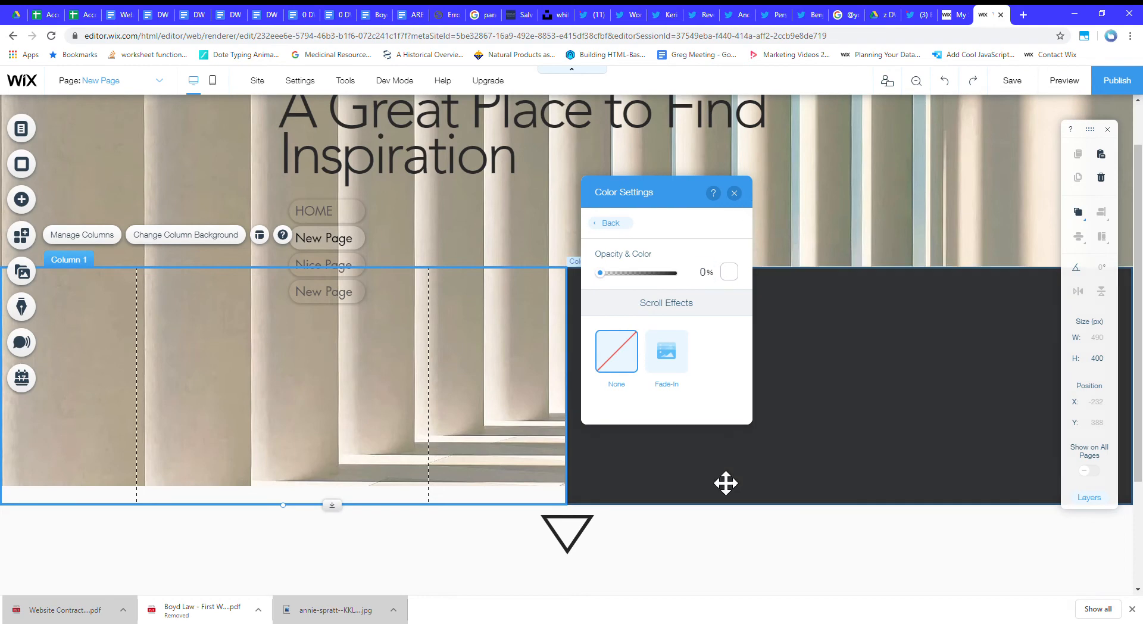
Customize the two-column strip's proportions to 38% for the first column and 62% for the second.
{"action": "left_click", "coordinate": [822, 422]}
{"action": "left_click", "coordinate": [525, 333]}
{"action": "left_click", "coordinate": [615, 318]}
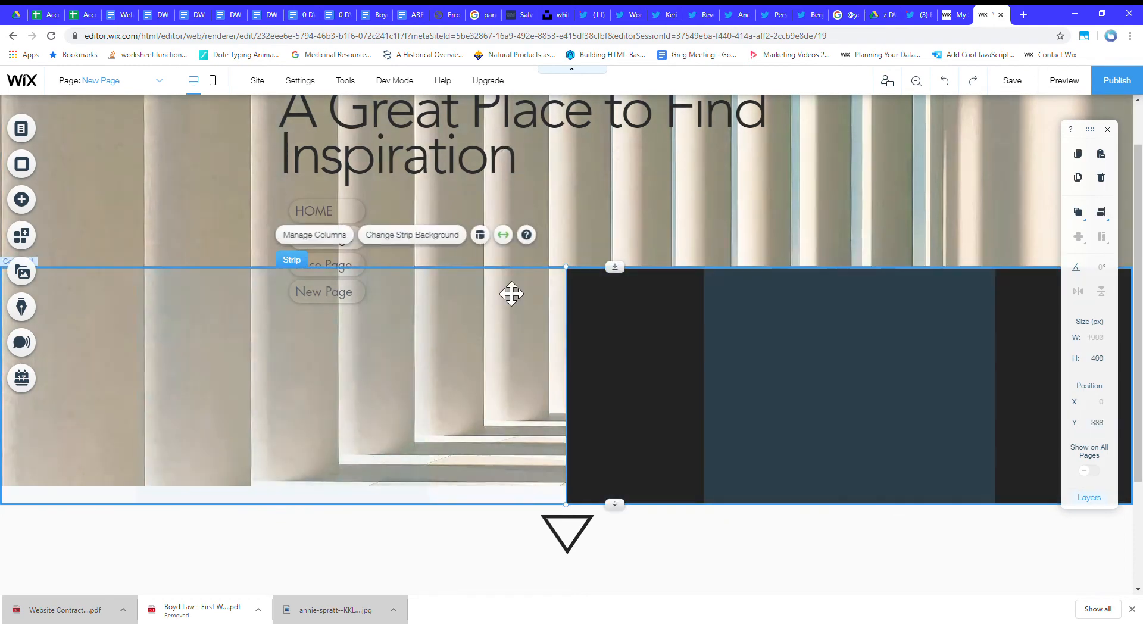
{"action": "left_click", "coordinate": [480, 235]}
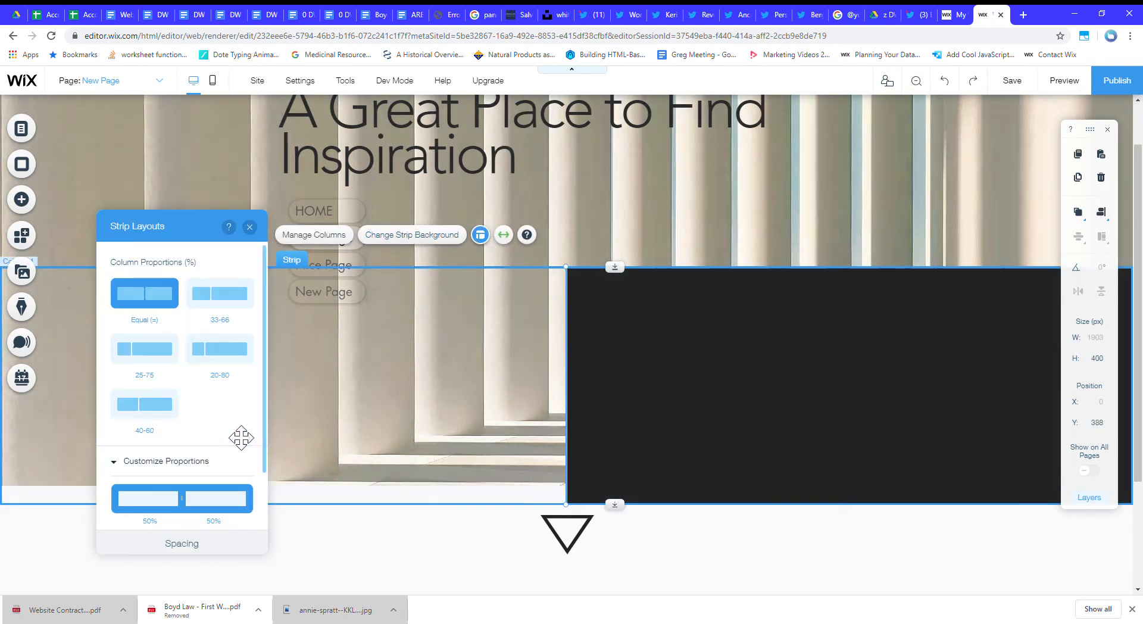
{"action": "scroll", "coordinate": [200, 475], "scroll_direction": "down", "scroll_amount": 1}
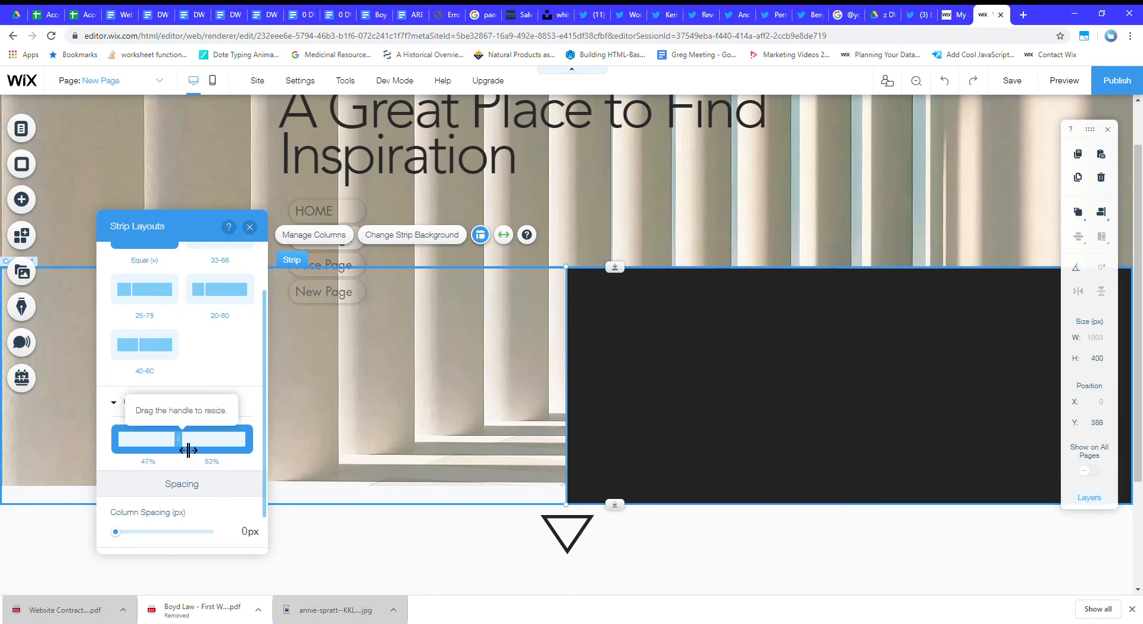
{"action": "left_click_drag", "start_coordinate": [180, 449], "coordinate": [168, 455]}
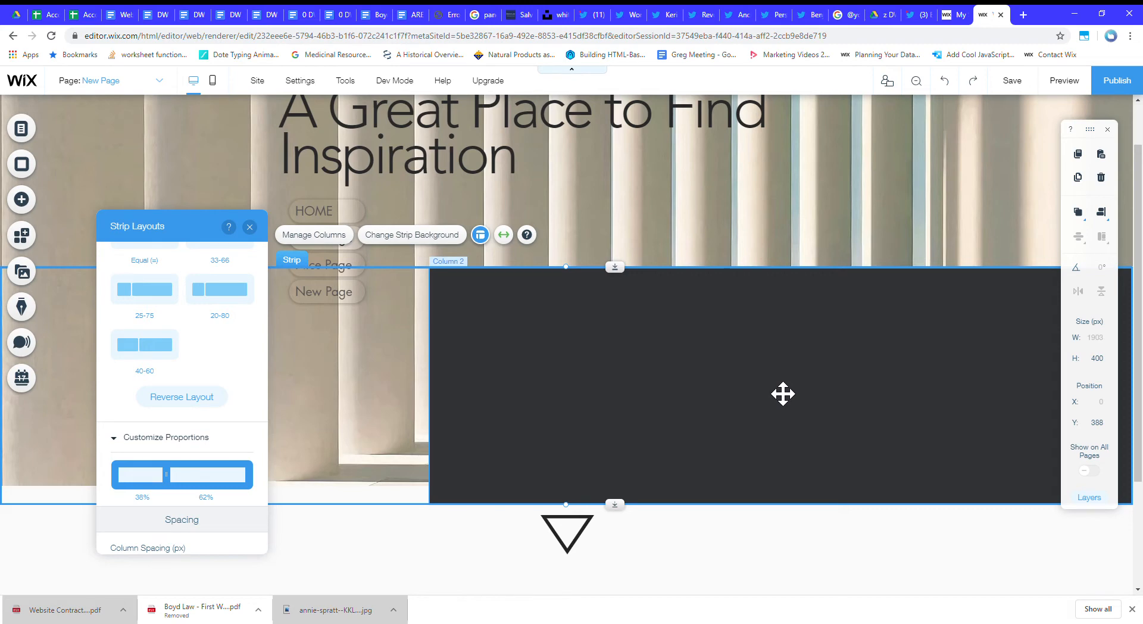
Check the content alignment options of the strip's second column.
{"action": "left_click", "coordinate": [783, 421]}
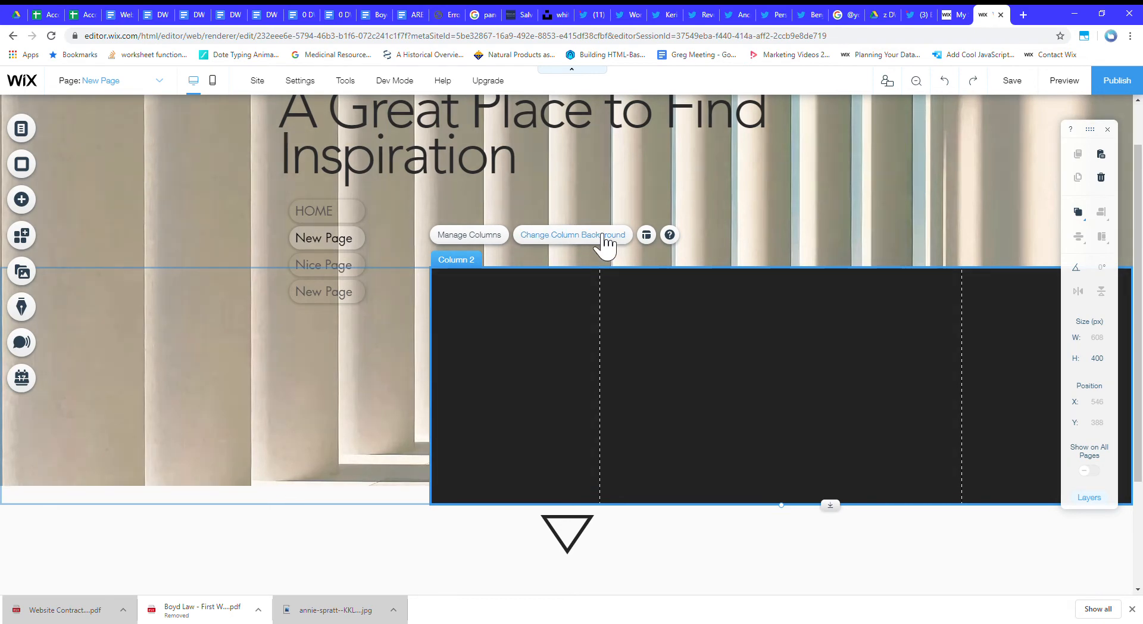
{"action": "left_click", "coordinate": [646, 235]}
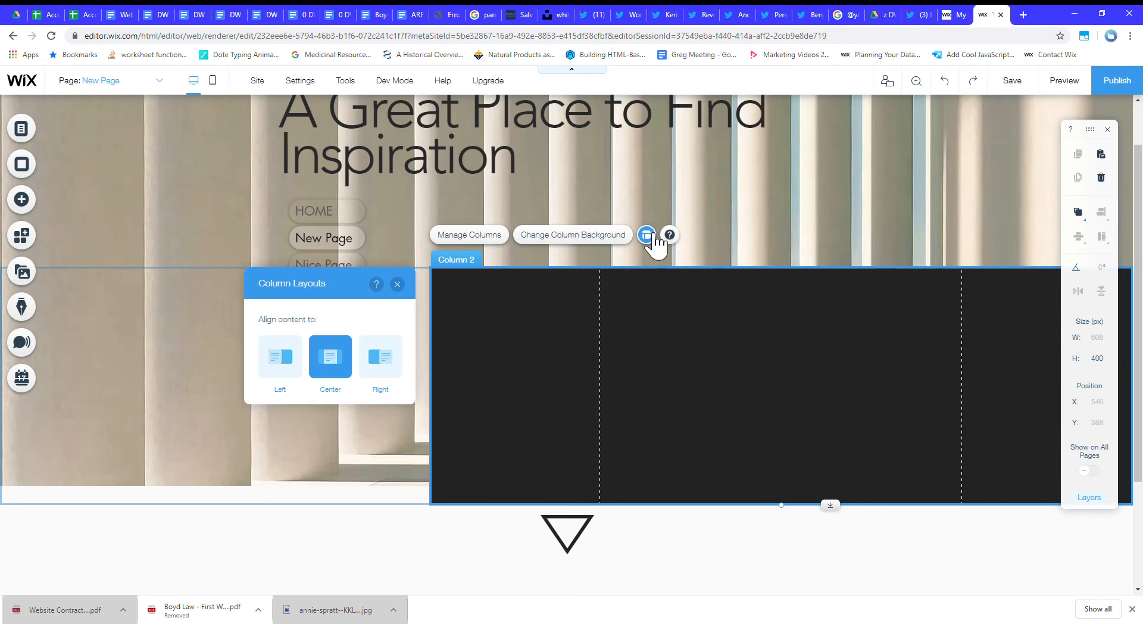
{"action": "left_click", "coordinate": [399, 284]}
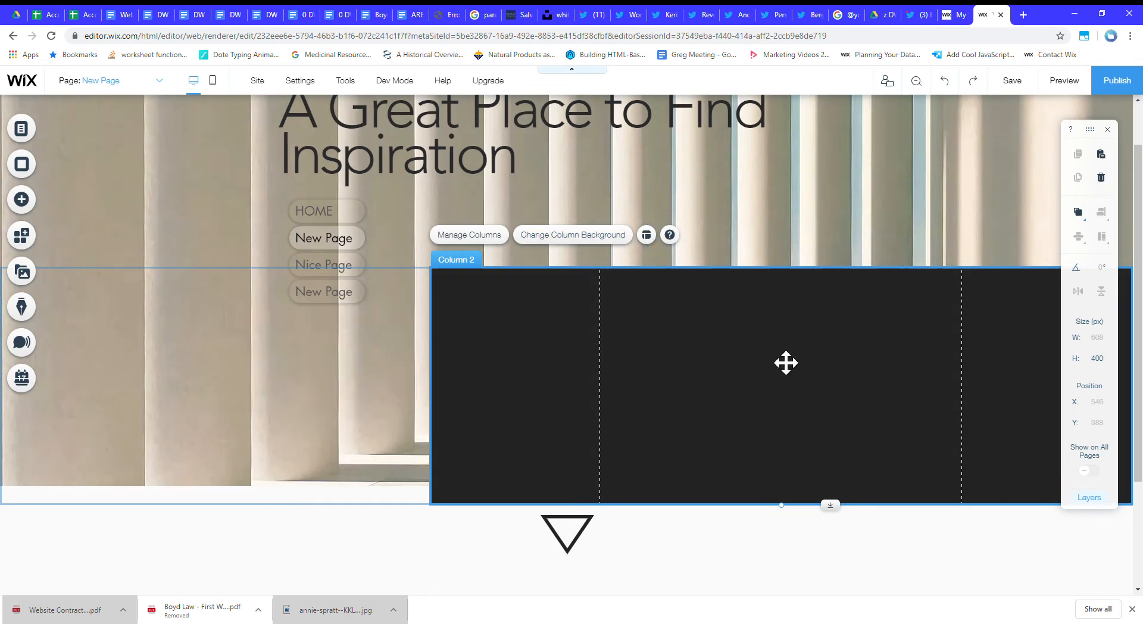
Give the second column a Wix media background image: the portrait of a woman in a shiny black jacket on green.
{"action": "left_click", "coordinate": [544, 236]}
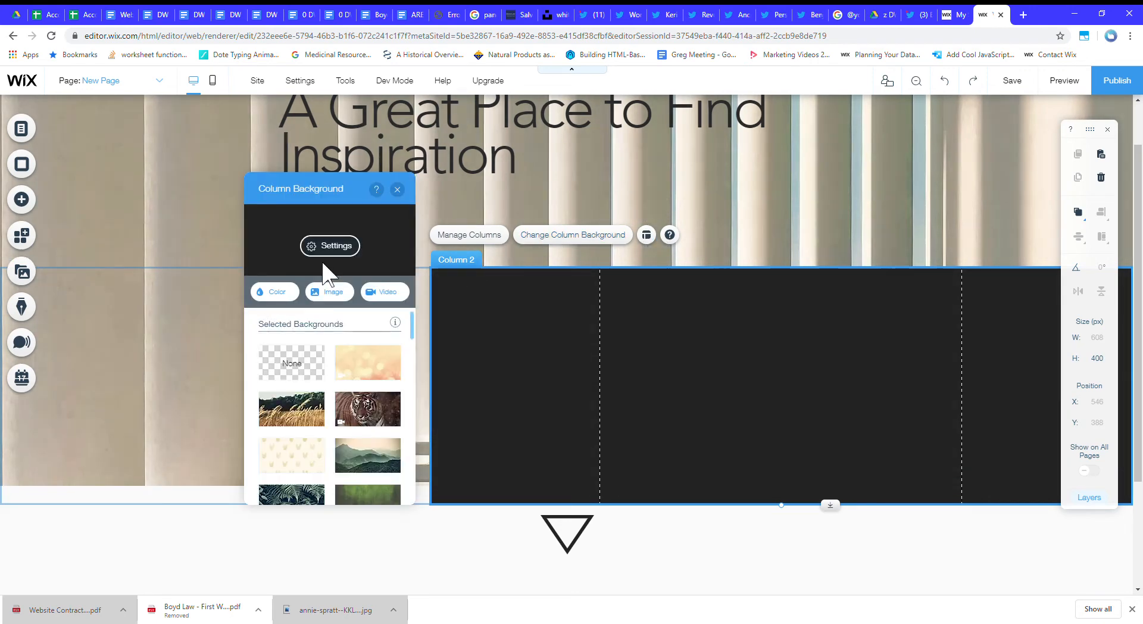
{"action": "left_click", "coordinate": [330, 291]}
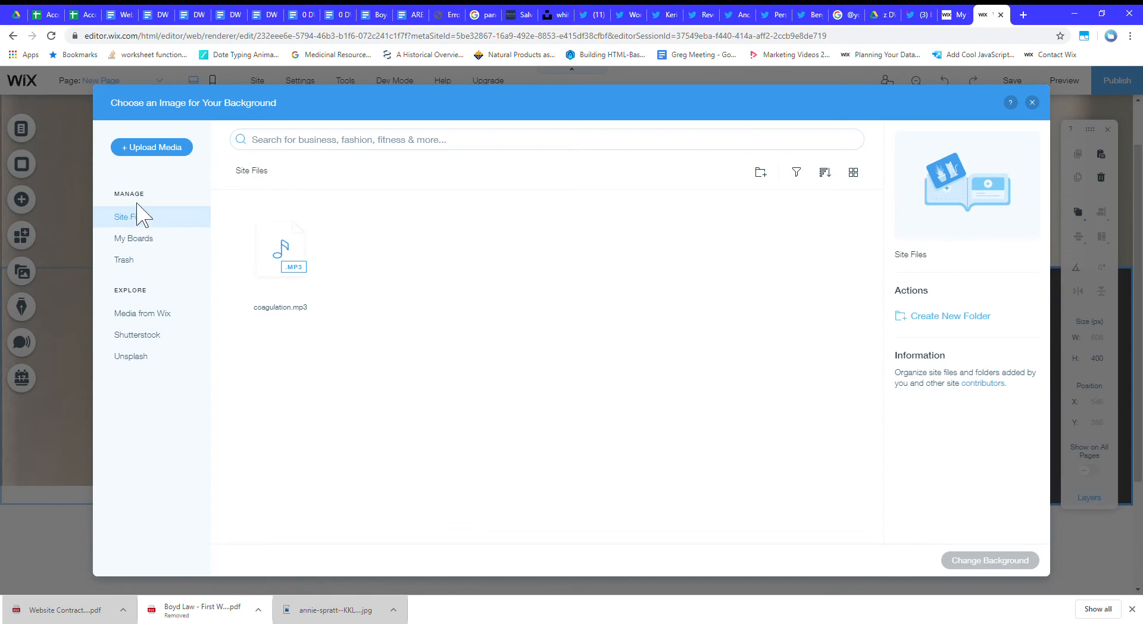
{"action": "left_click", "coordinate": [164, 315]}
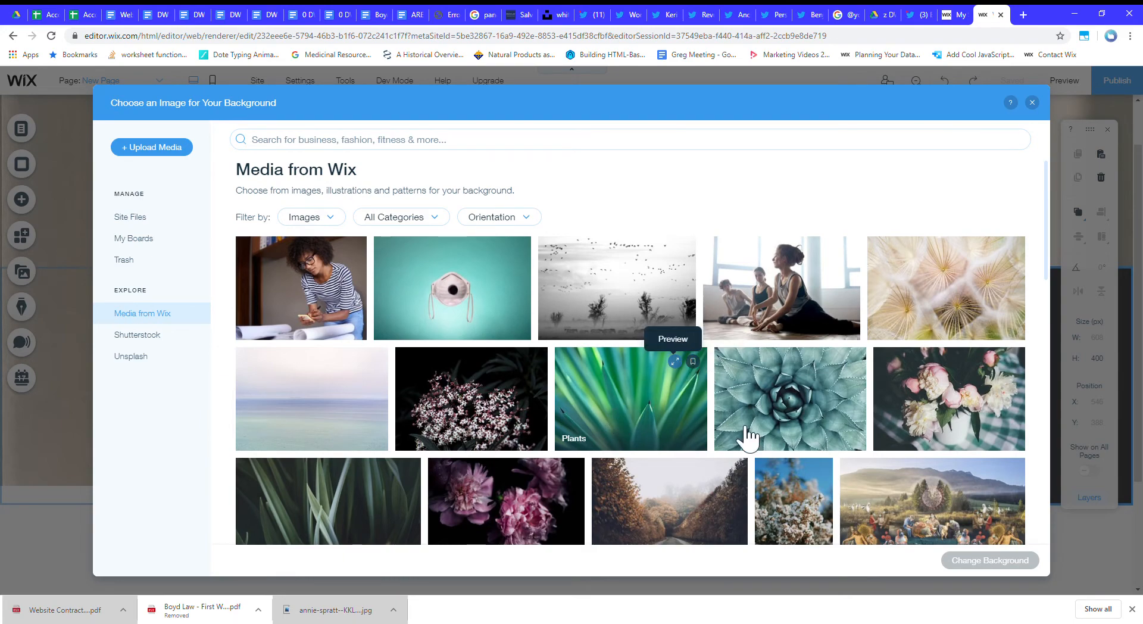
{"action": "scroll", "coordinate": [749, 438], "scroll_direction": "down", "scroll_amount": 15}
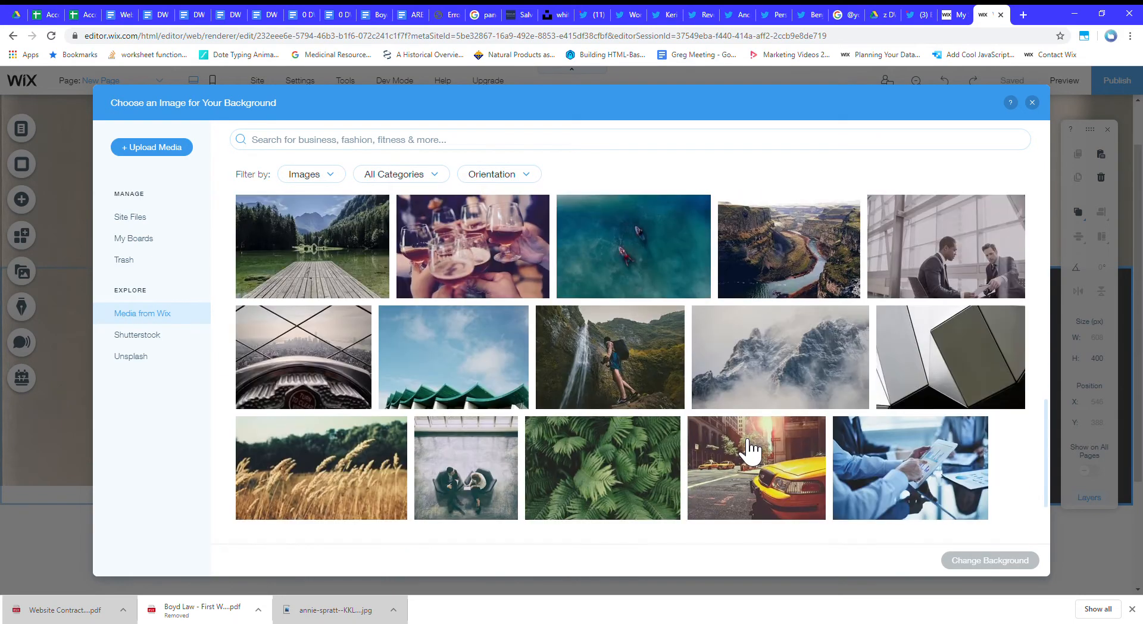
{"action": "scroll", "coordinate": [750, 452], "scroll_direction": "down", "scroll_amount": 6}
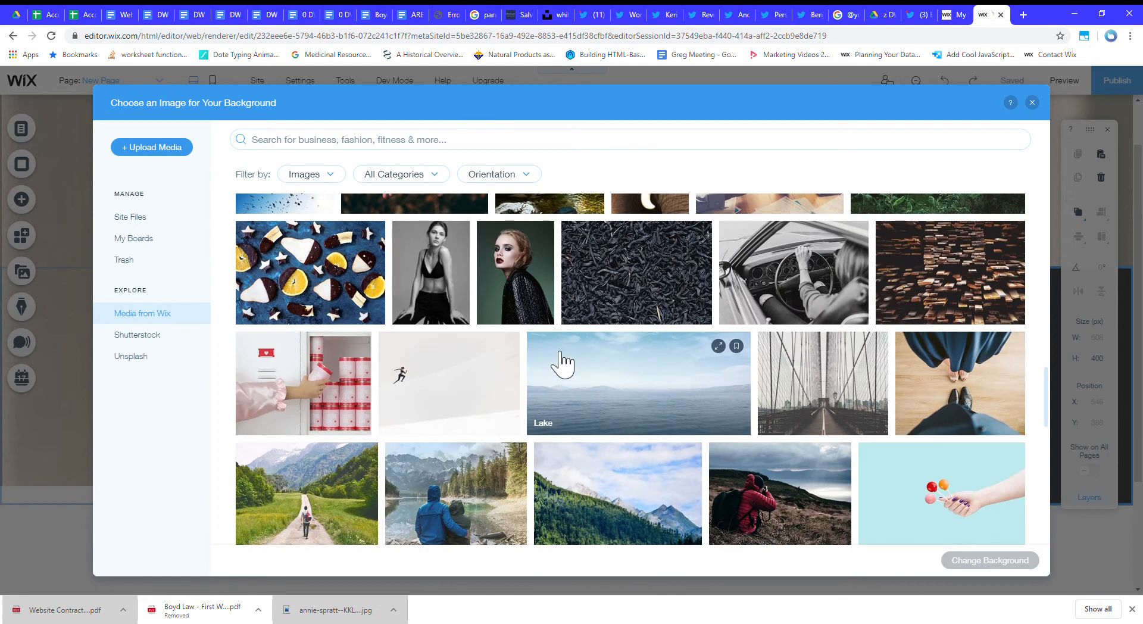
{"action": "left_click", "coordinate": [547, 291]}
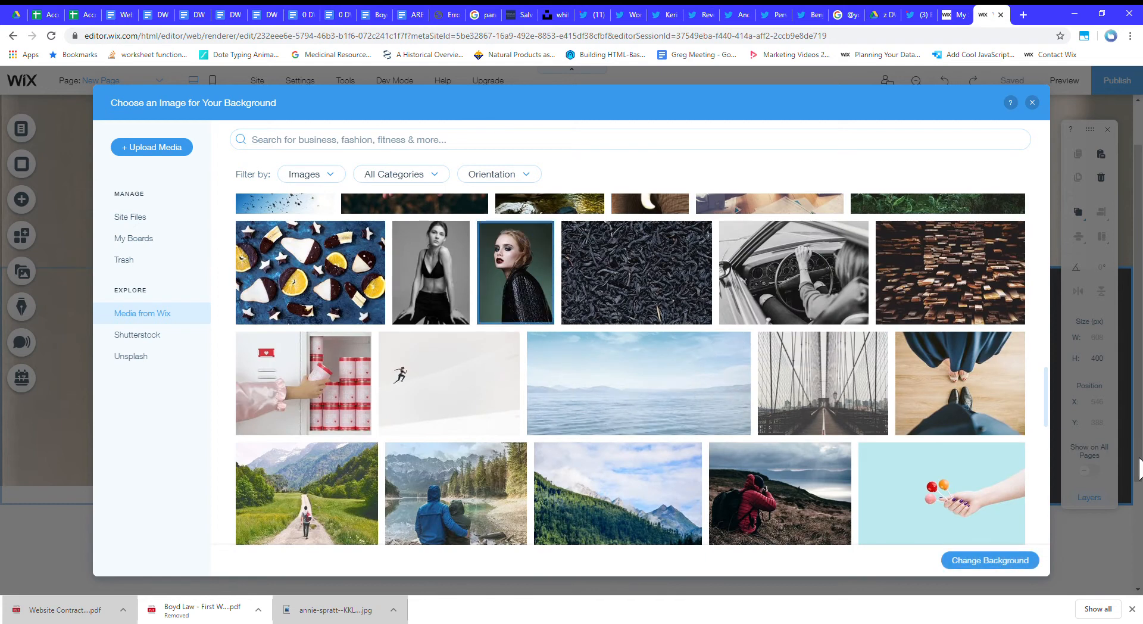
{"action": "left_click", "coordinate": [1019, 561]}
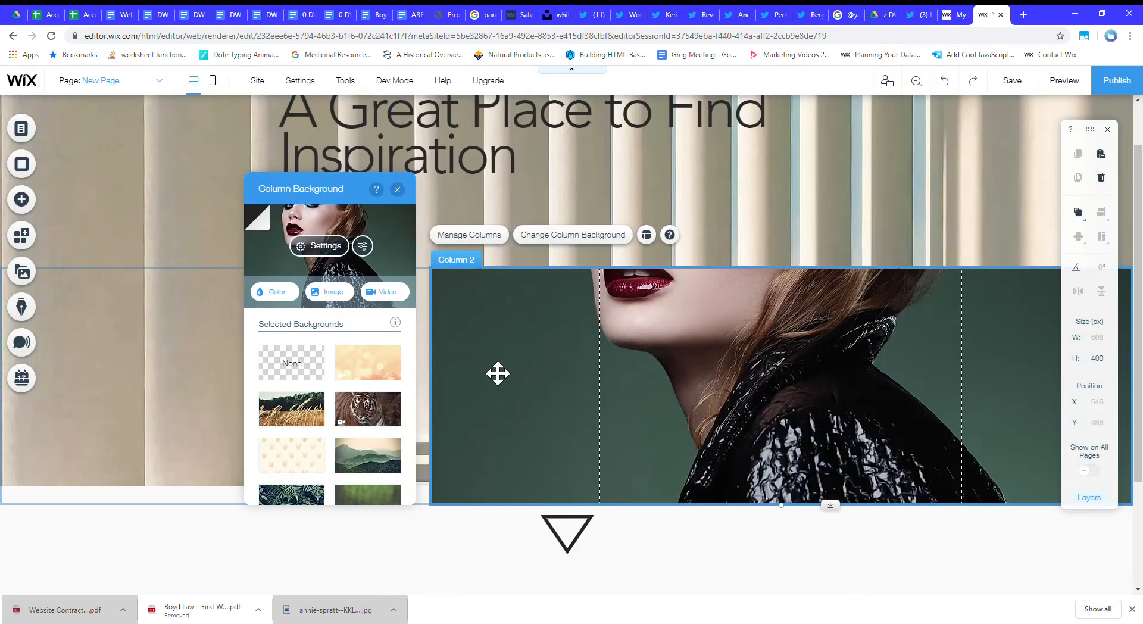
{"action": "scroll", "coordinate": [774, 322], "scroll_direction": "up", "scroll_amount": 1}
{"action": "left_click", "coordinate": [855, 267]}
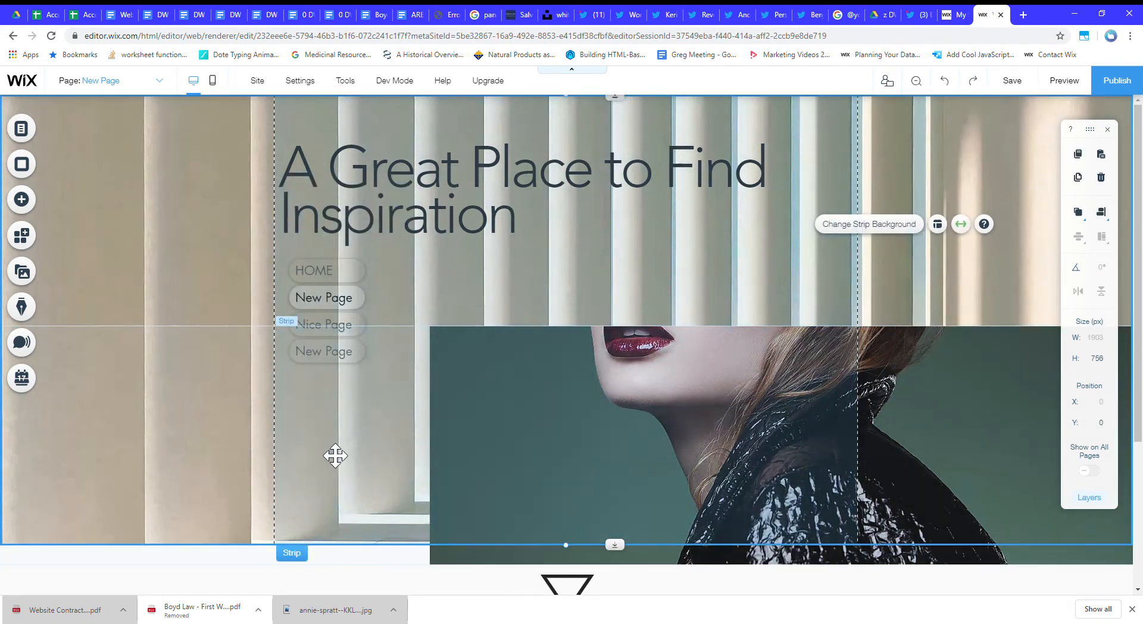
{"action": "left_click", "coordinate": [335, 456]}
{"action": "left_click", "coordinate": [798, 411]}
{"action": "left_click", "coordinate": [407, 452]}
{"action": "left_click", "coordinate": [669, 421]}
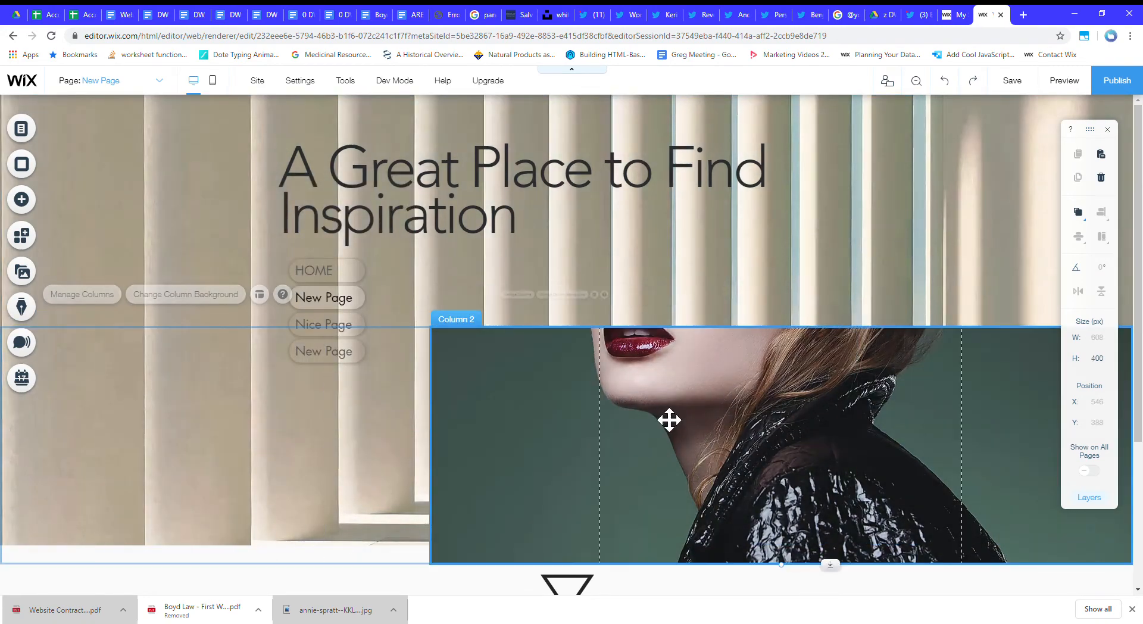
{"action": "scroll", "coordinate": [709, 476], "scroll_direction": "down", "scroll_amount": 3}
{"action": "scroll", "coordinate": [698, 475], "scroll_direction": "up", "scroll_amount": 4}
{"action": "left_click", "coordinate": [768, 294]}
{"action": "left_click", "coordinate": [341, 441]}
{"action": "left_click", "coordinate": [748, 415]}
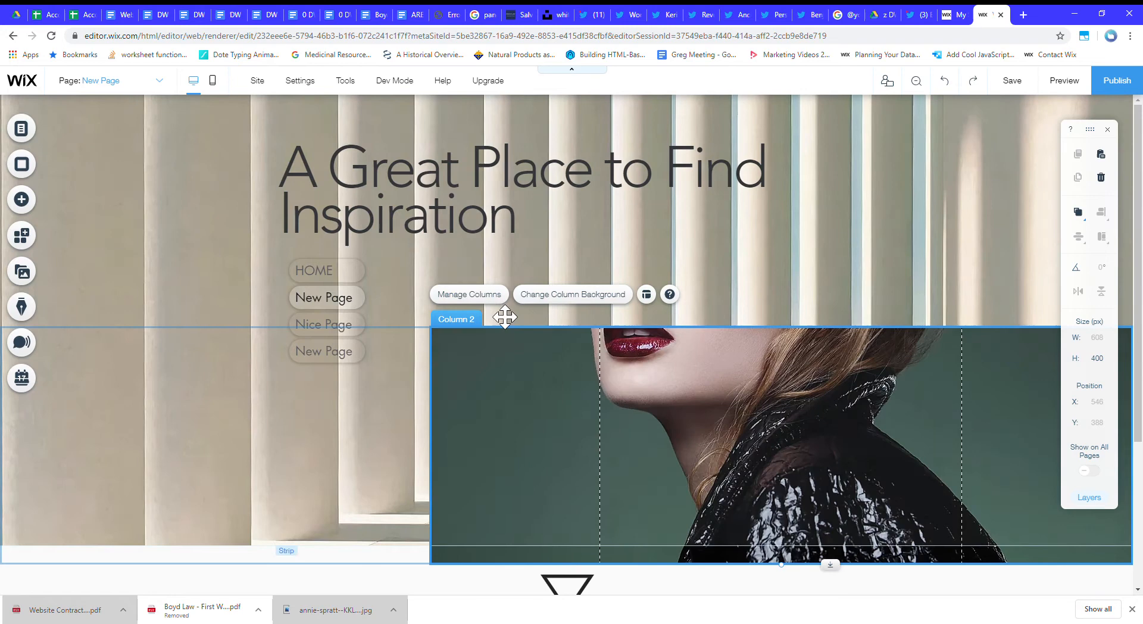
{"action": "left_click", "coordinate": [492, 297]}
{"action": "left_click", "coordinate": [653, 388]}
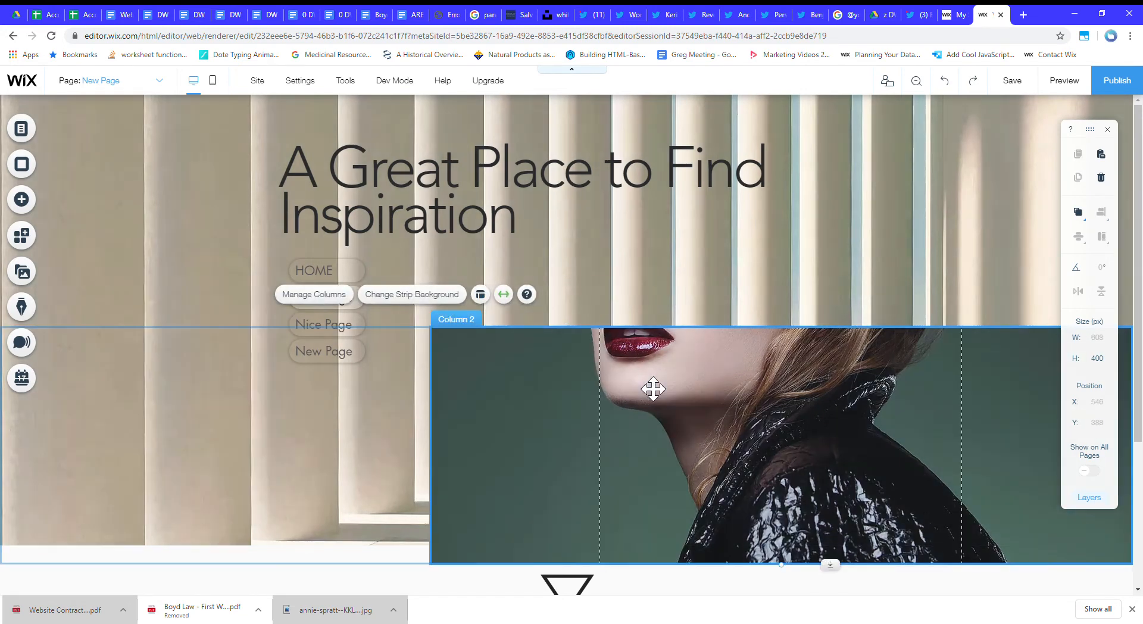
Open the second column's background image in Photo Studio and leave without editing it.
{"action": "left_click", "coordinate": [625, 296]}
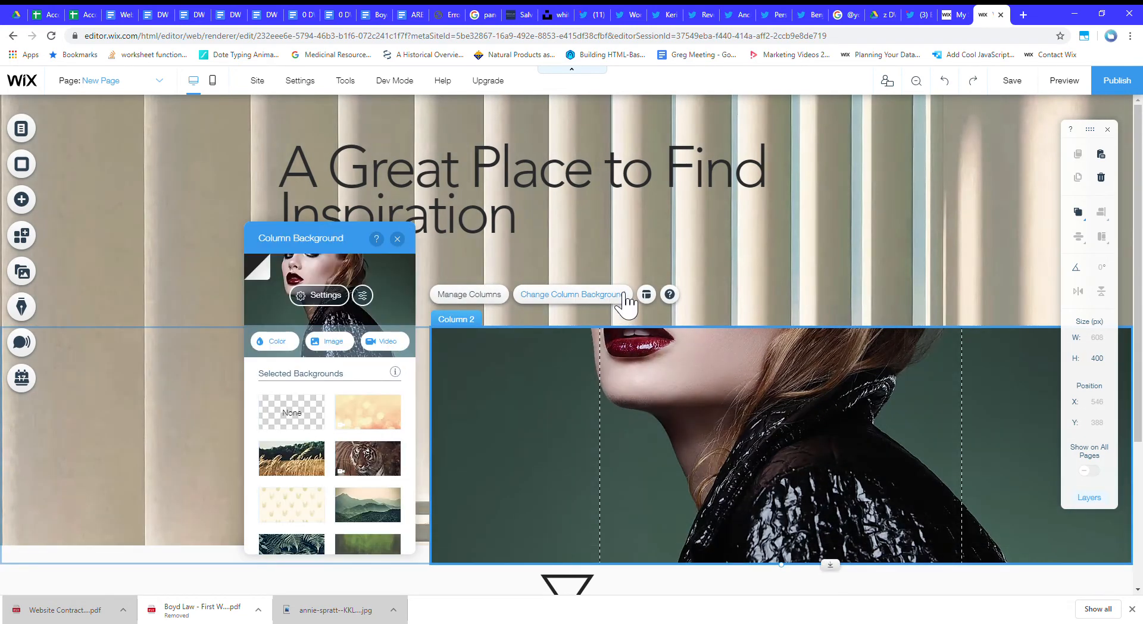
{"action": "left_click", "coordinate": [363, 295]}
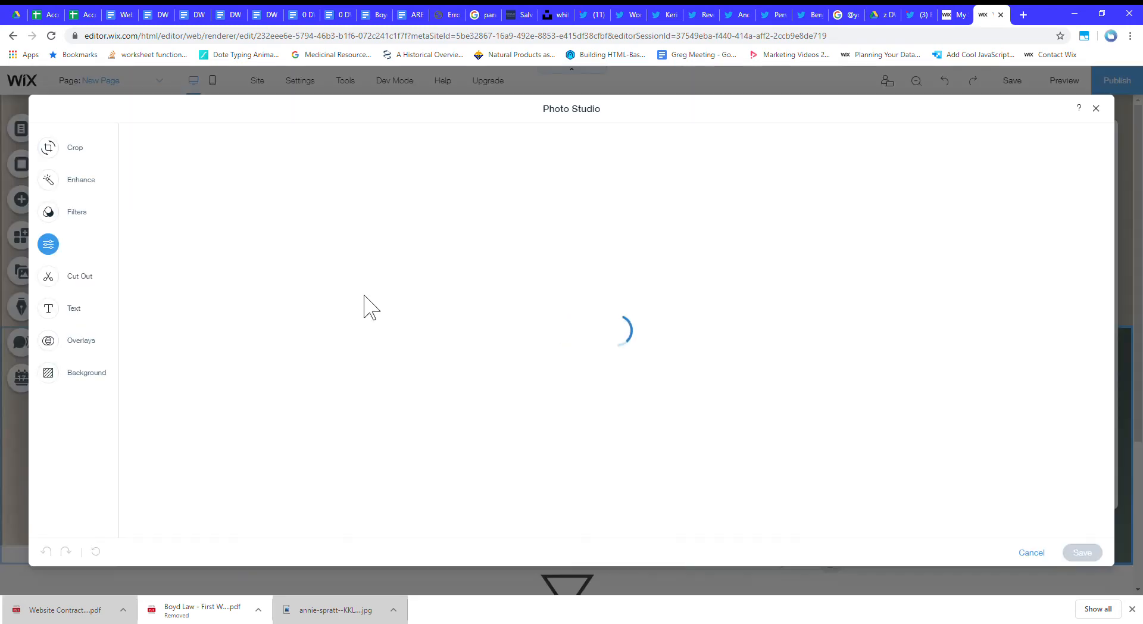
{"action": "left_click", "coordinate": [1032, 552]}
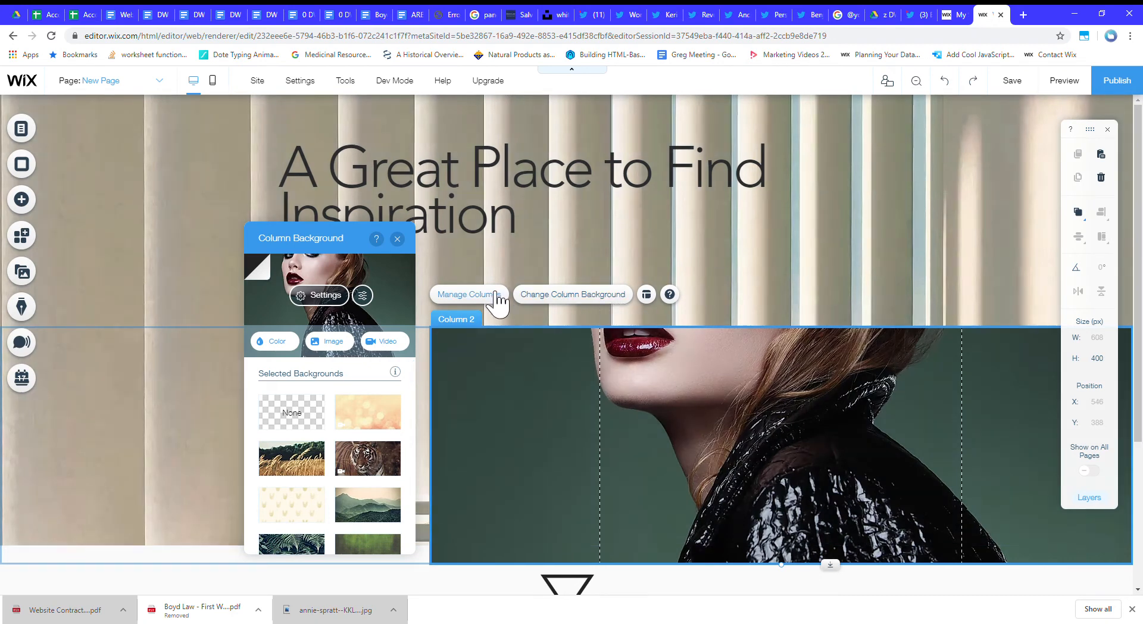
Look through the site files for the second column's background image, leaving the current image in place.
{"action": "left_click", "coordinate": [855, 396]}
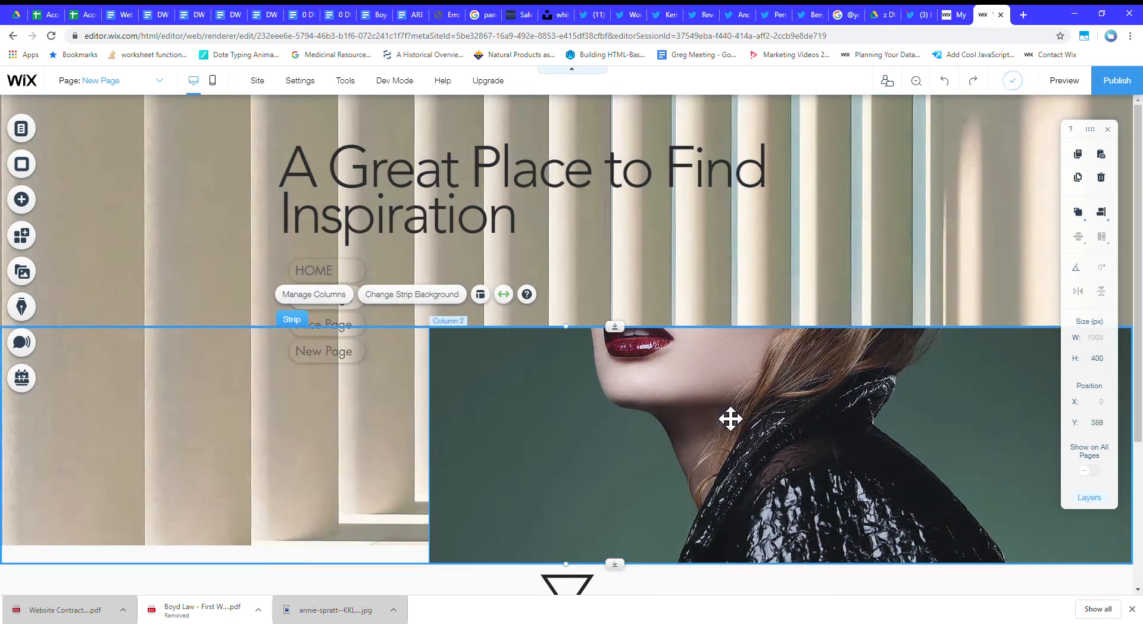
{"action": "left_click", "coordinate": [520, 398]}
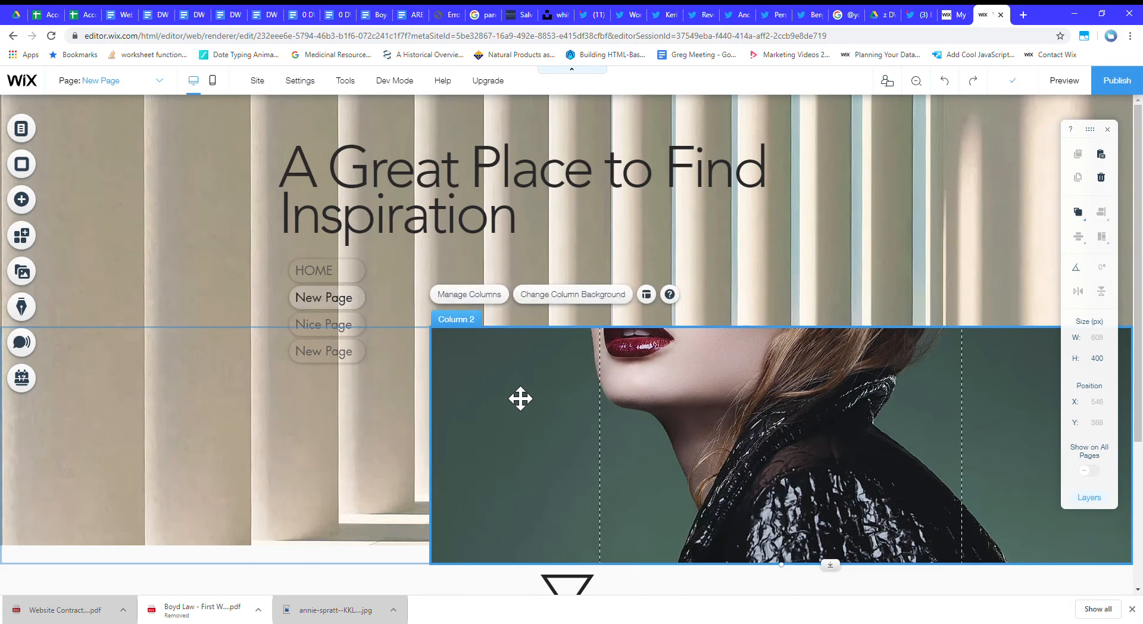
{"action": "left_click", "coordinate": [571, 309]}
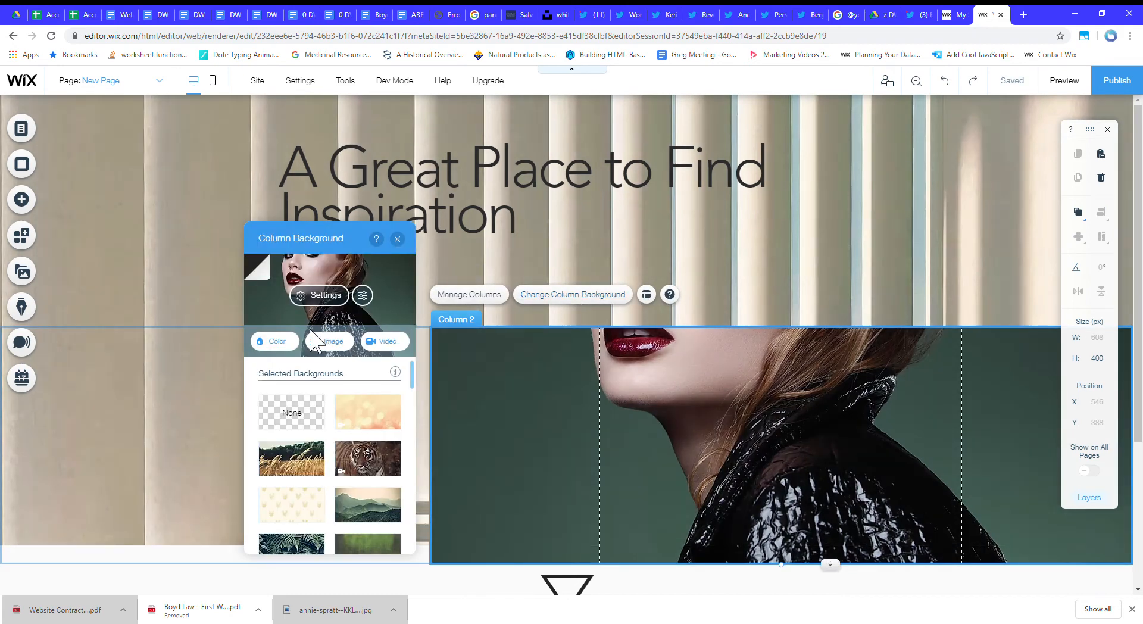
{"action": "left_click", "coordinate": [335, 343]}
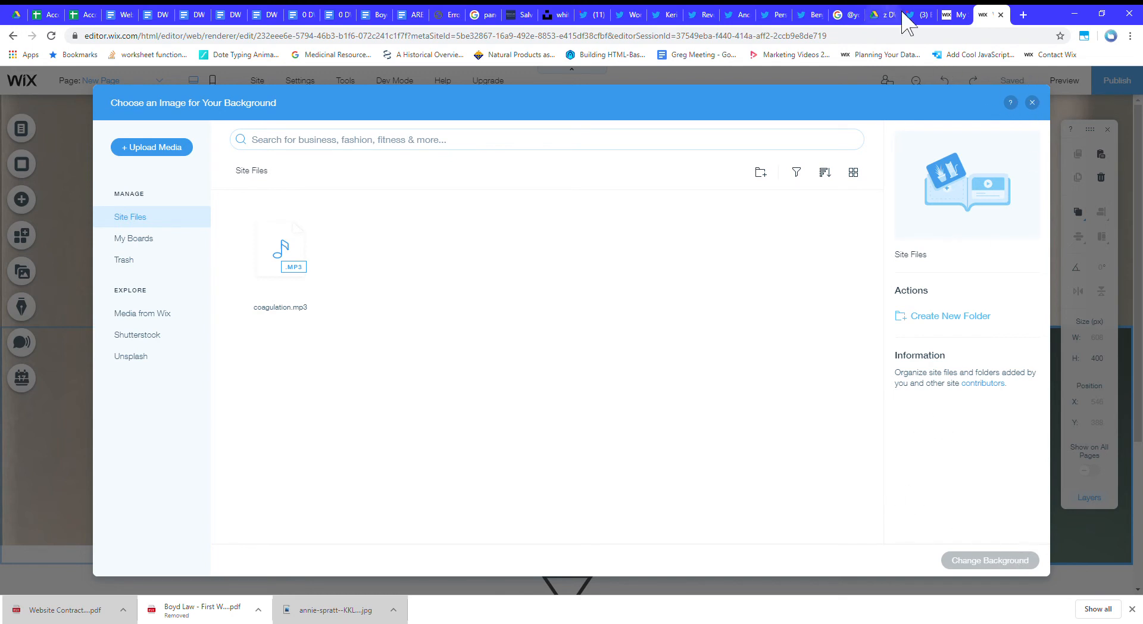
{"action": "left_click", "coordinate": [1033, 104]}
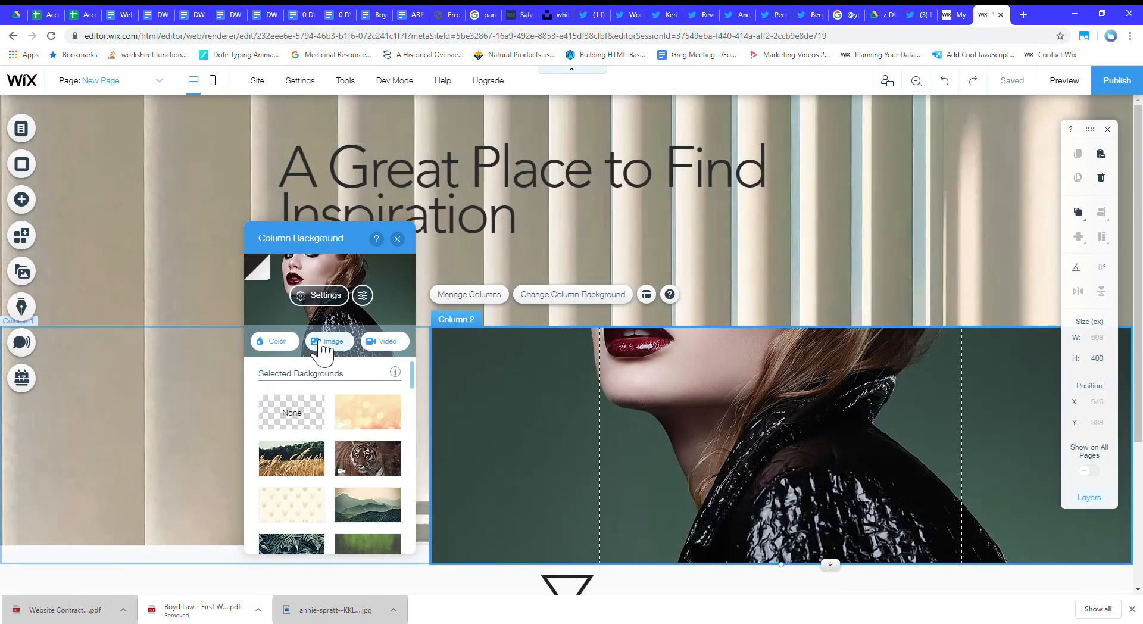
Check the image settings and the Photo Studio adjustments for the second column's background.
{"action": "left_click", "coordinate": [268, 274]}
{"action": "left_click", "coordinate": [377, 289]}
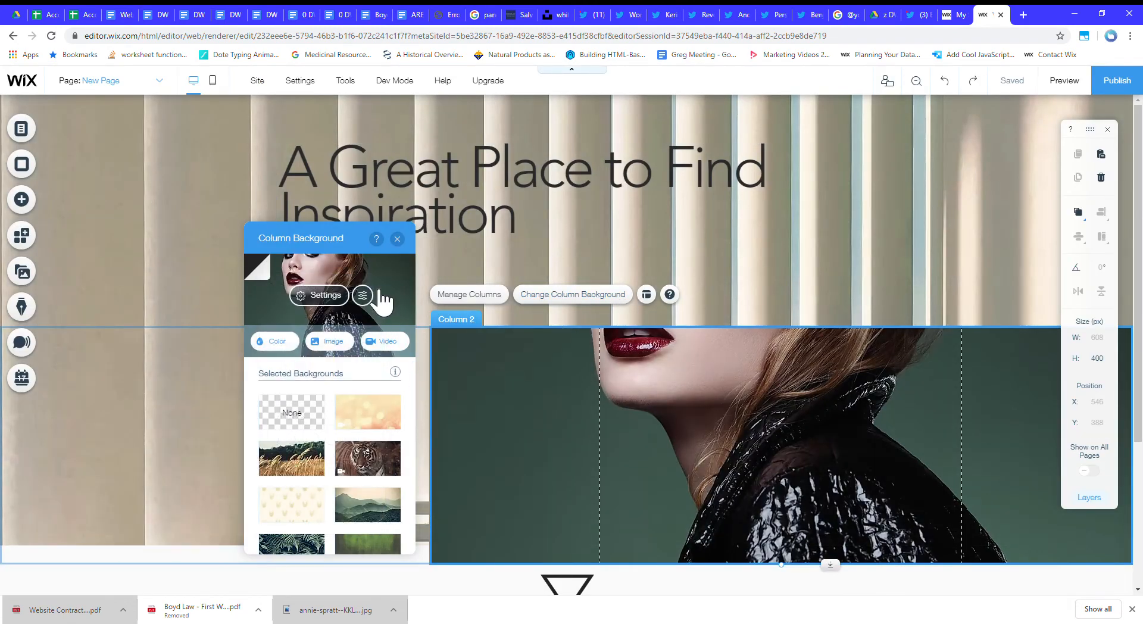
{"action": "left_click", "coordinate": [602, 295]}
{"action": "left_click", "coordinate": [611, 296]}
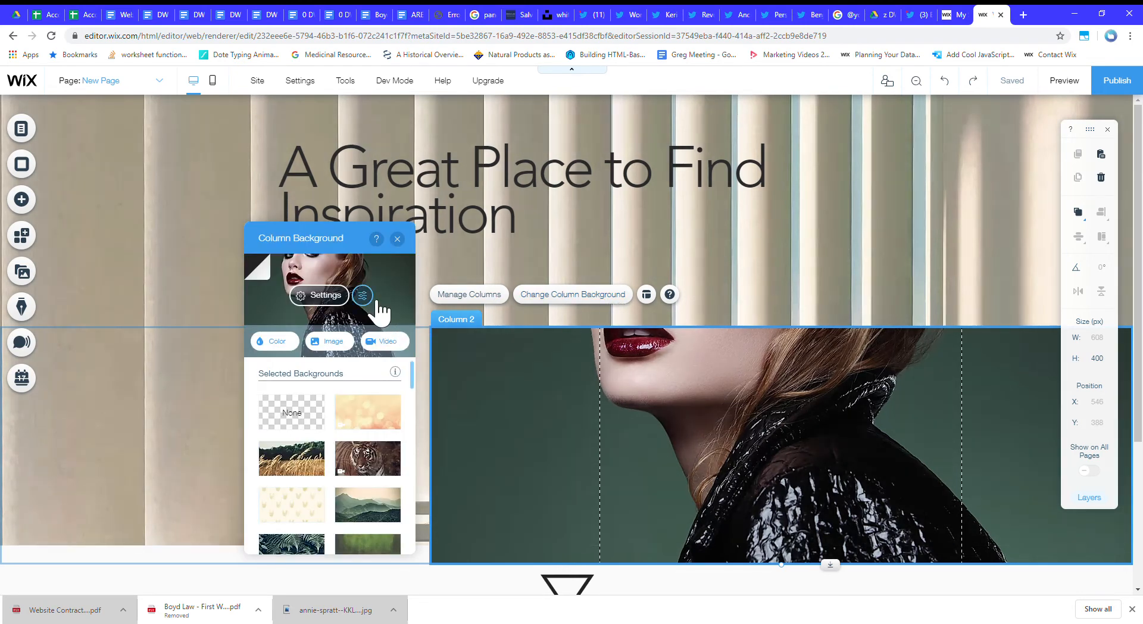
{"action": "left_click", "coordinate": [324, 295]}
{"action": "left_click", "coordinate": [274, 269]}
{"action": "left_click", "coordinate": [363, 295]}
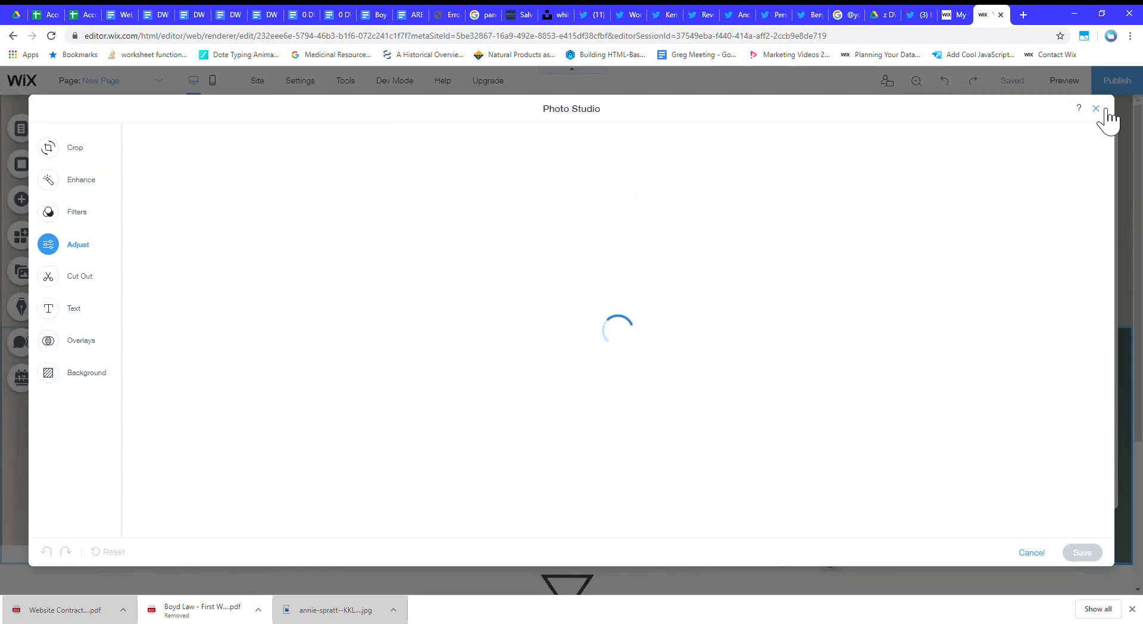
{"action": "left_click", "coordinate": [1102, 110]}
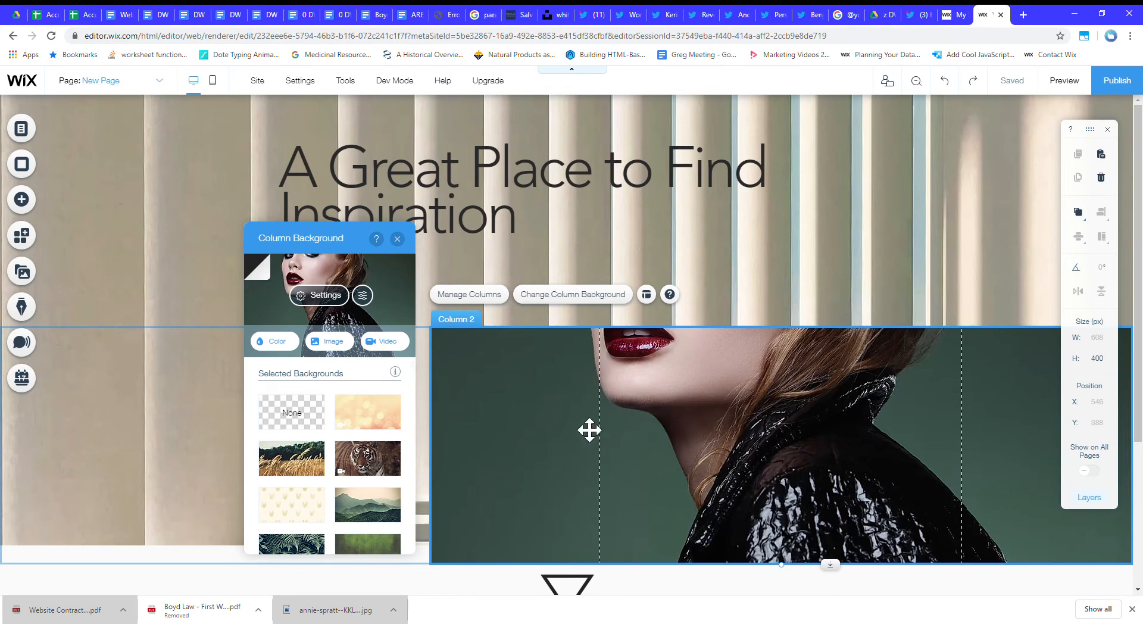
Apply the Zoom-In scroll effect to the second column's background image.
{"action": "left_click", "coordinate": [337, 301]}
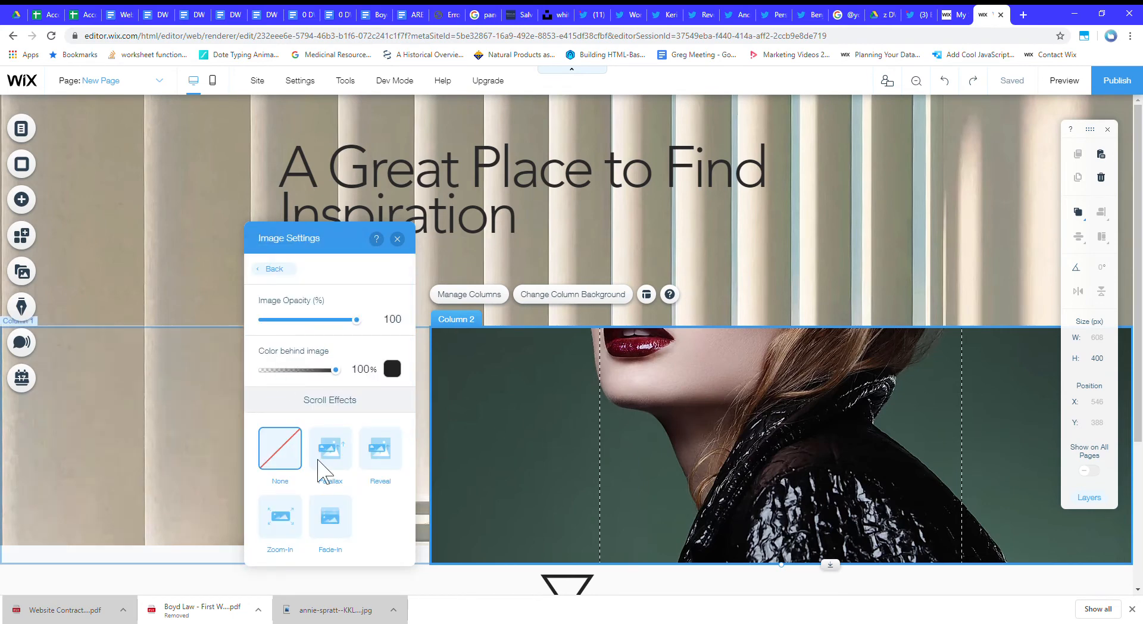
{"action": "scroll", "coordinate": [335, 402], "scroll_direction": "down", "scroll_amount": 2}
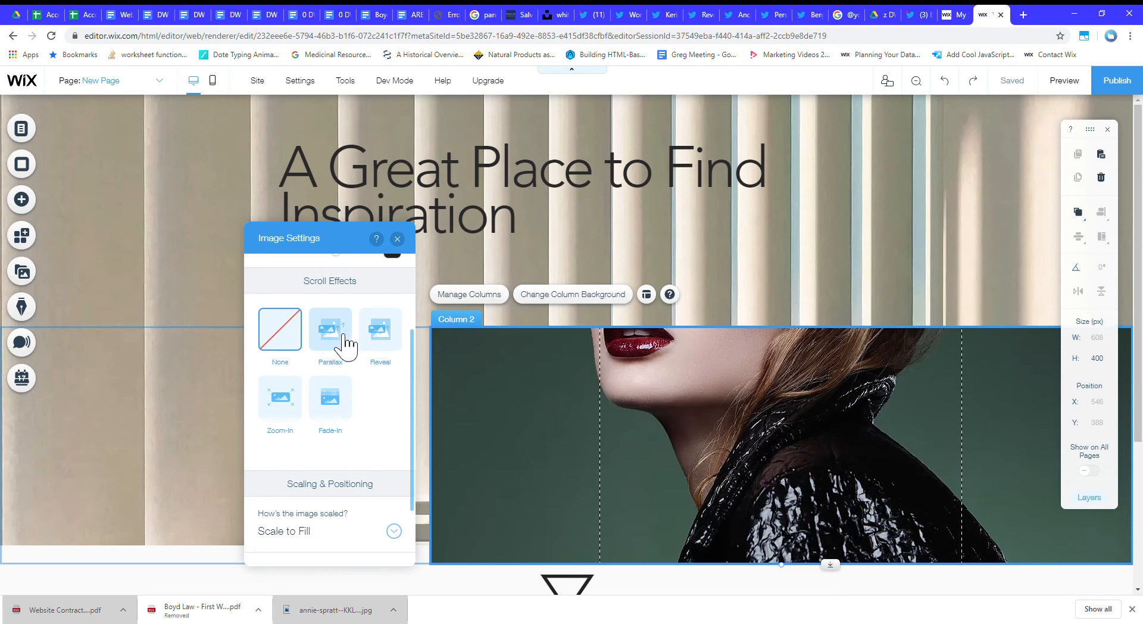
{"action": "left_click", "coordinate": [287, 407]}
{"action": "scroll", "coordinate": [265, 411], "scroll_direction": "up", "scroll_amount": 2}
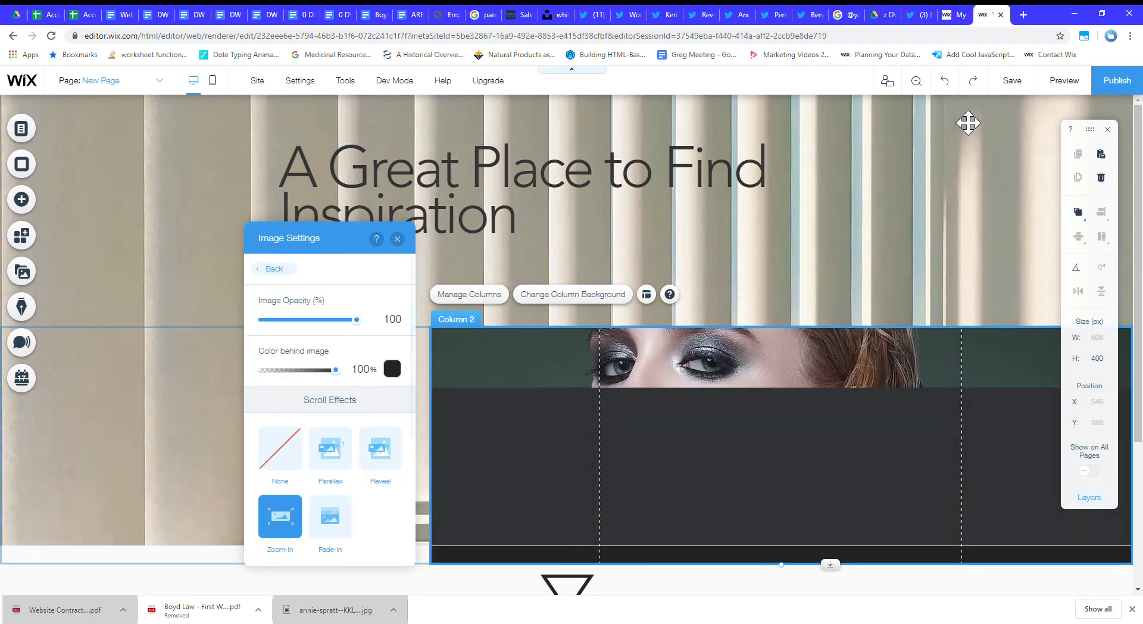
Preview the page and examine how the Zoom-In effect behaves on the portrait while scrolling.
{"action": "left_click", "coordinate": [1064, 83]}
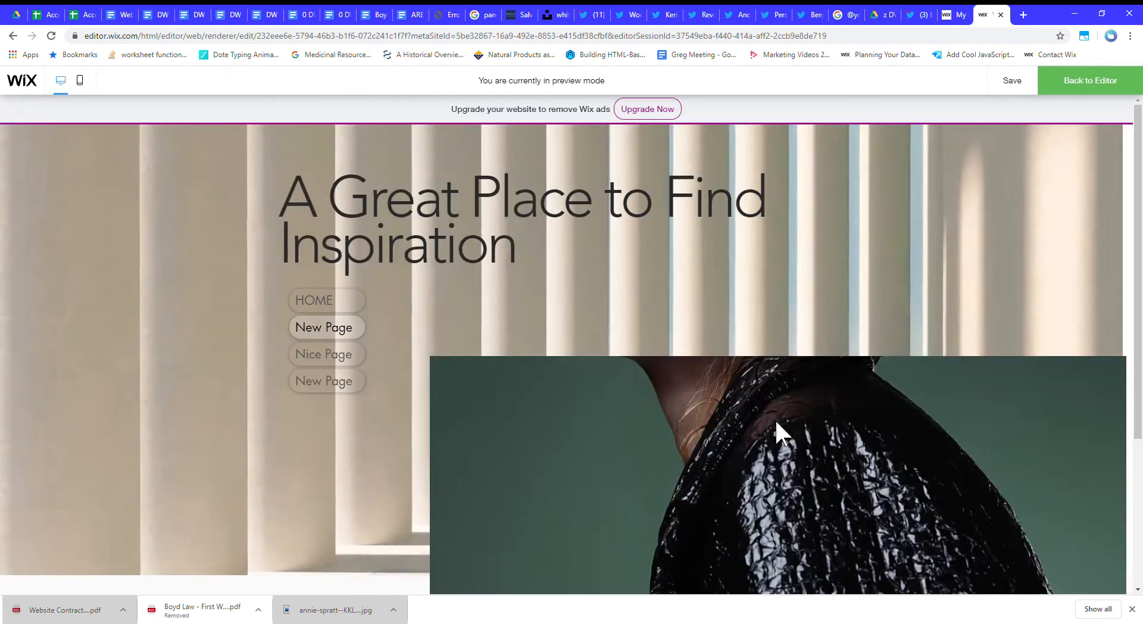
{"action": "scroll", "coordinate": [783, 412], "scroll_direction": "down", "scroll_amount": 4}
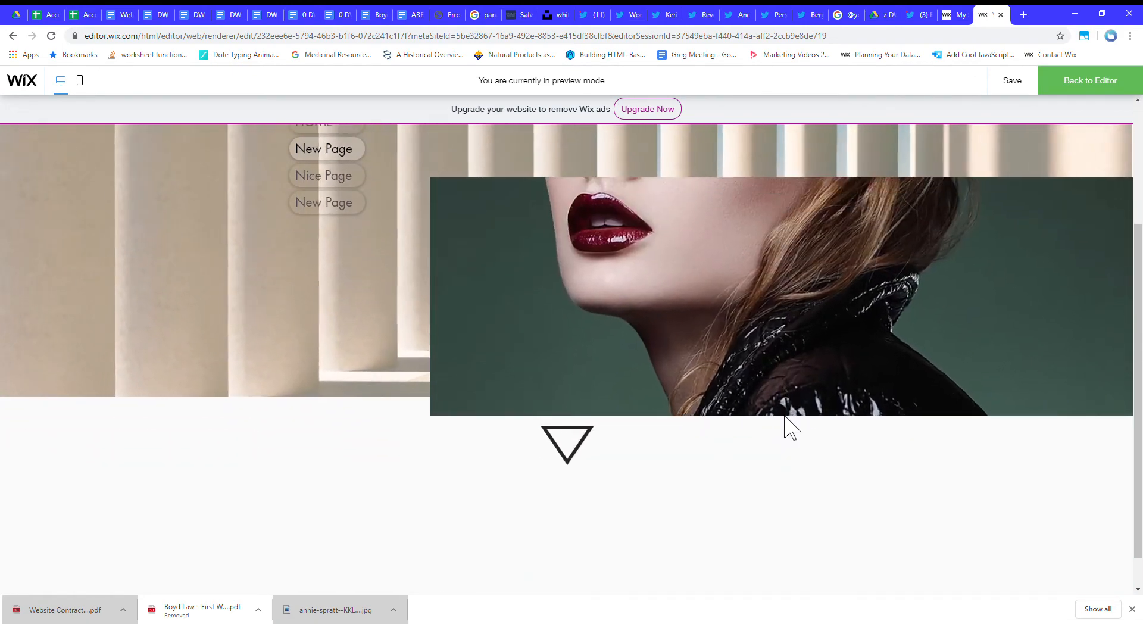
{"action": "scroll", "coordinate": [783, 412], "scroll_direction": "up", "scroll_amount": 1}
{"action": "scroll", "coordinate": [784, 416], "scroll_direction": "up", "scroll_amount": 3}
{"action": "scroll", "coordinate": [784, 416], "scroll_direction": "down", "scroll_amount": 4}
{"action": "scroll", "coordinate": [785, 417], "scroll_direction": "up", "scroll_amount": 4}
{"action": "scroll", "coordinate": [785, 416], "scroll_direction": "down", "scroll_amount": 4}
{"action": "scroll", "coordinate": [785, 427], "scroll_direction": "up", "scroll_amount": 4}
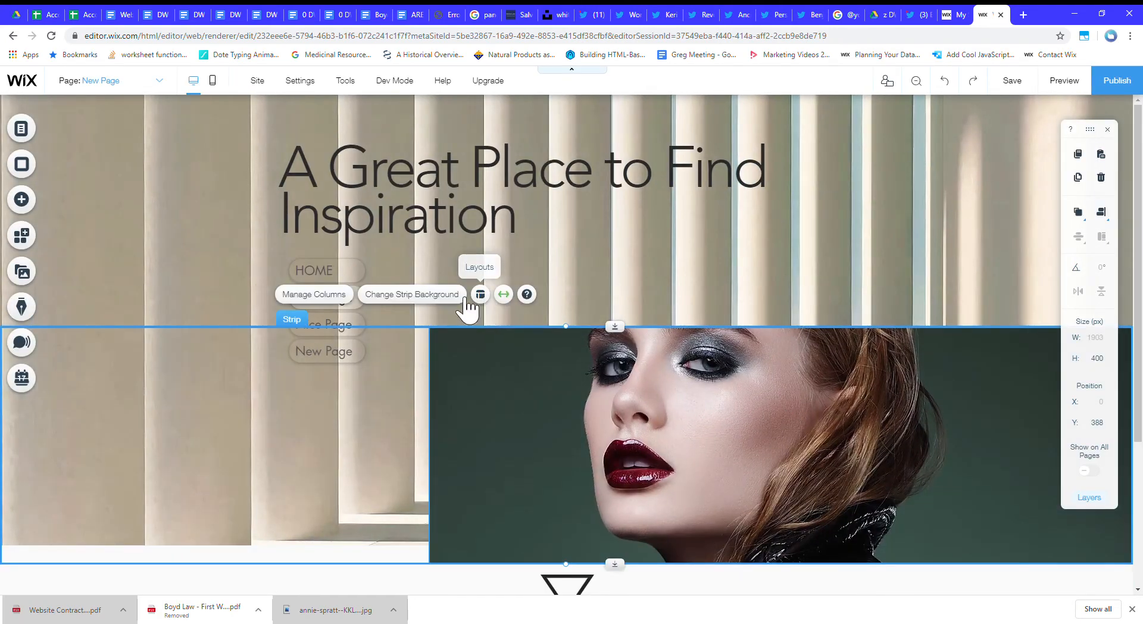
{"action": "left_click", "coordinate": [396, 294]}
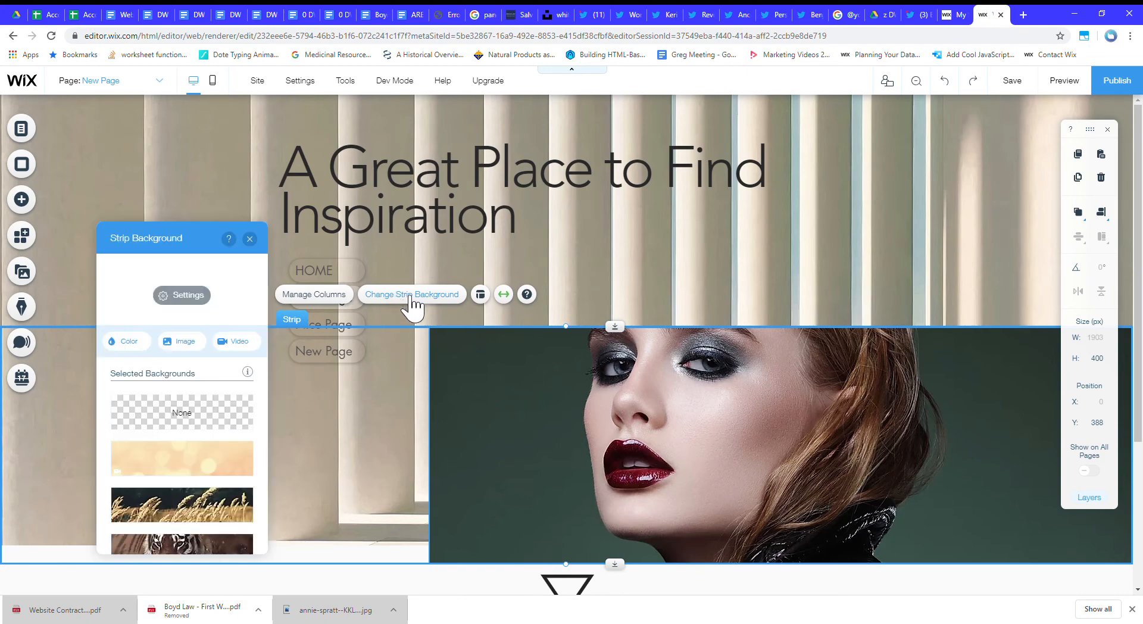
{"action": "left_click", "coordinate": [586, 403]}
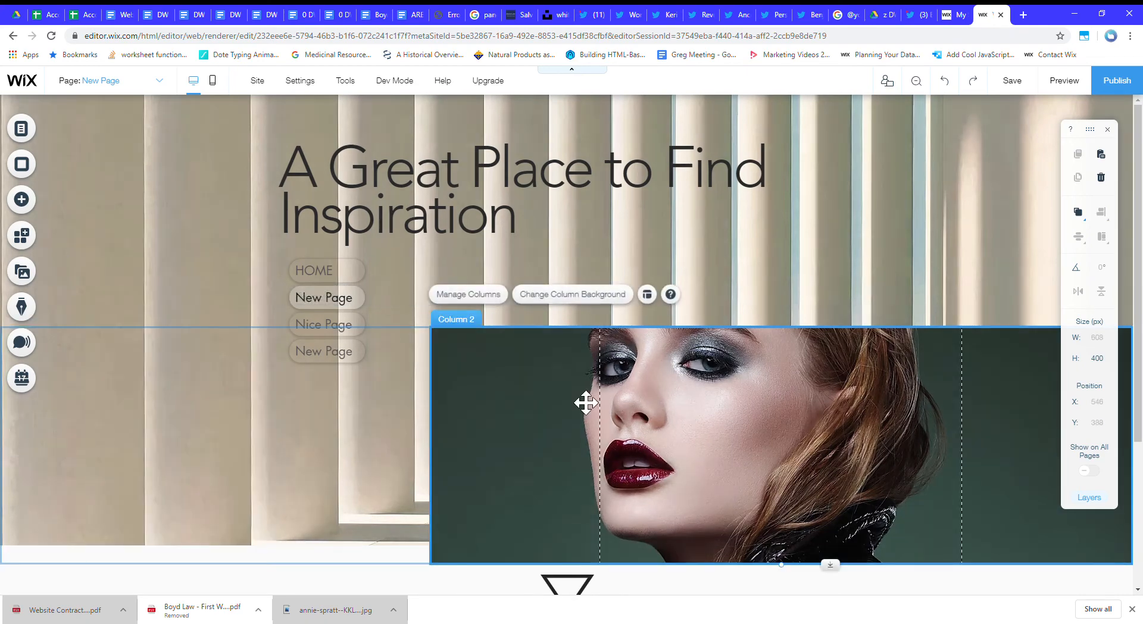
{"action": "left_click", "coordinate": [722, 198]}
{"action": "left_click", "coordinate": [877, 415]}
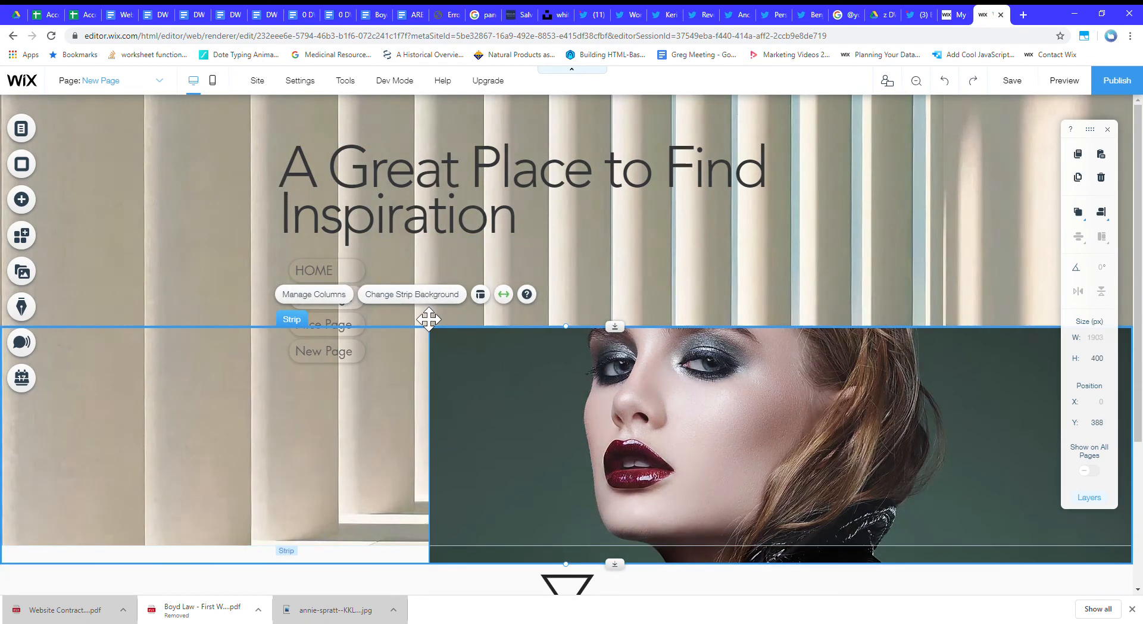
{"action": "left_click", "coordinate": [620, 370]}
{"action": "left_click", "coordinate": [892, 247]}
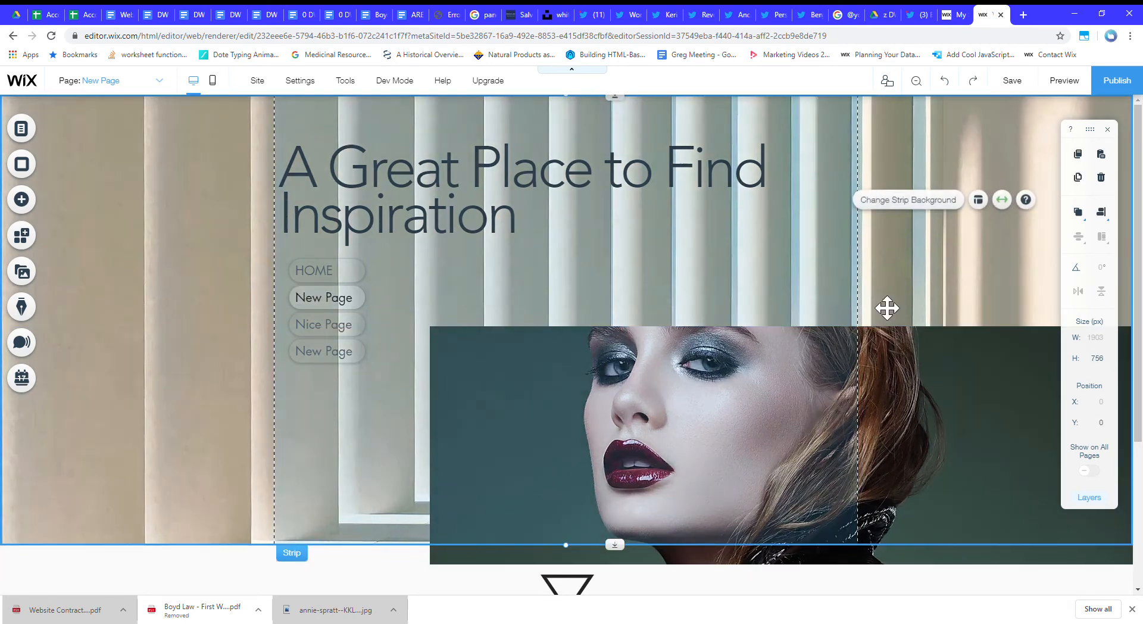
Set the scroll effect of the second column's background image to Parallax.
{"action": "left_click", "coordinate": [749, 431]}
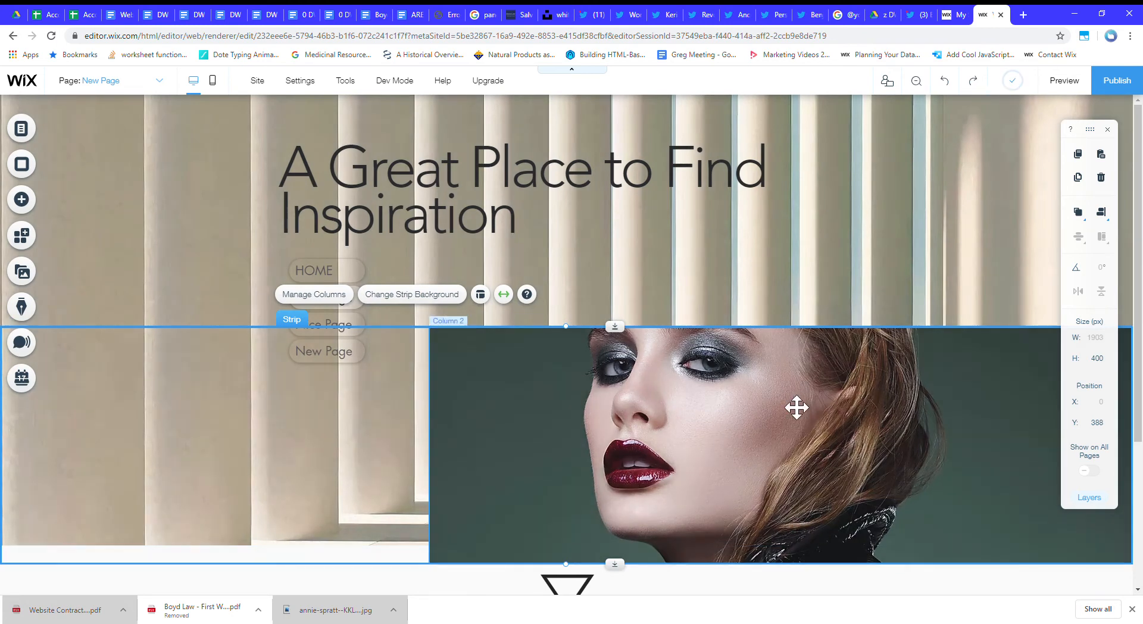
{"action": "left_click", "coordinate": [886, 383]}
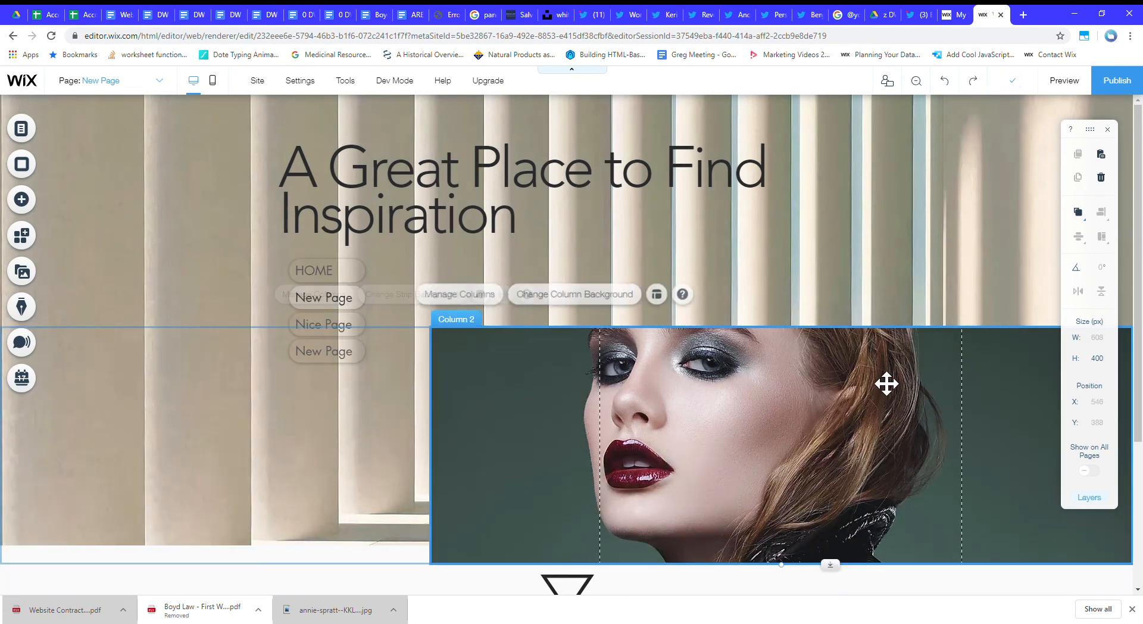
{"action": "left_click", "coordinate": [605, 301]}
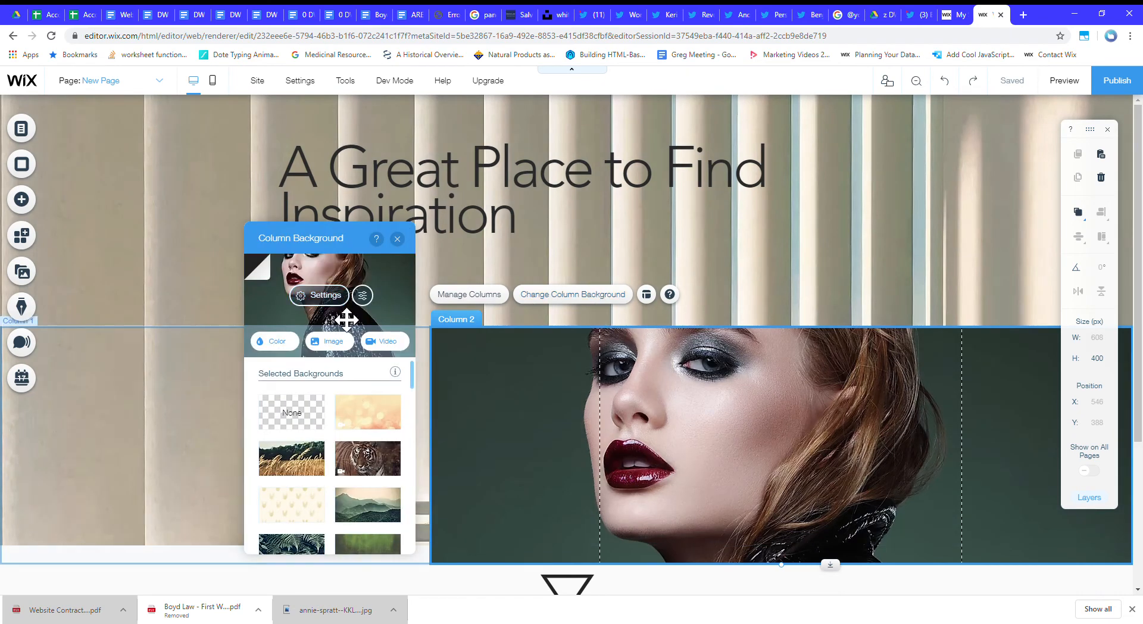
{"action": "left_click", "coordinate": [319, 295]}
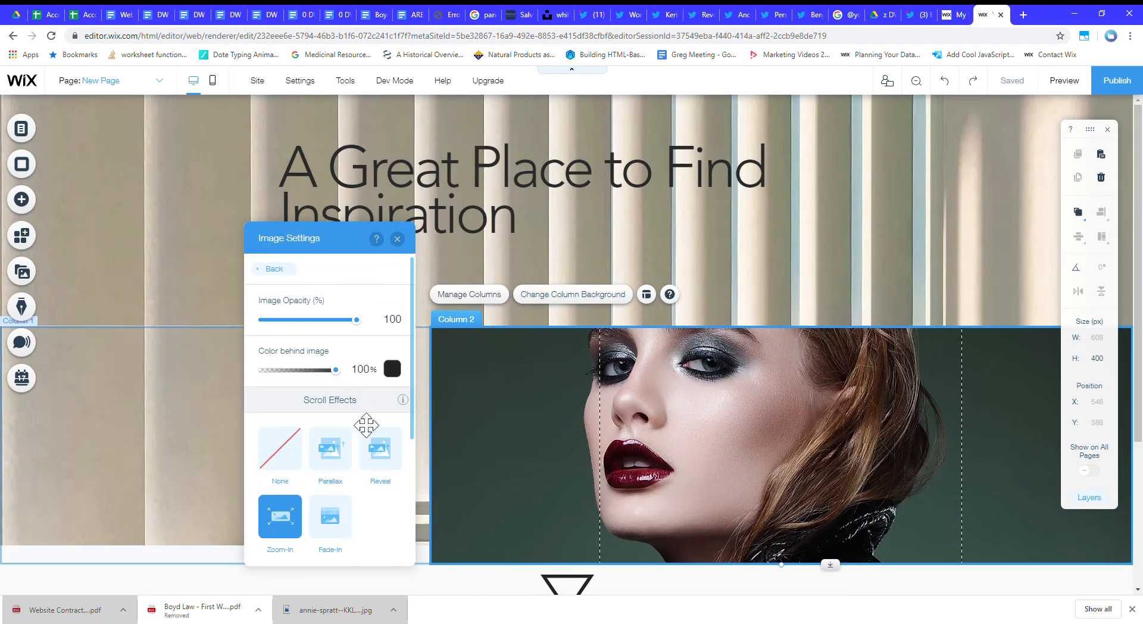
{"action": "left_click", "coordinate": [340, 461]}
{"action": "scroll", "coordinate": [352, 465], "scroll_direction": "down", "scroll_amount": 2}
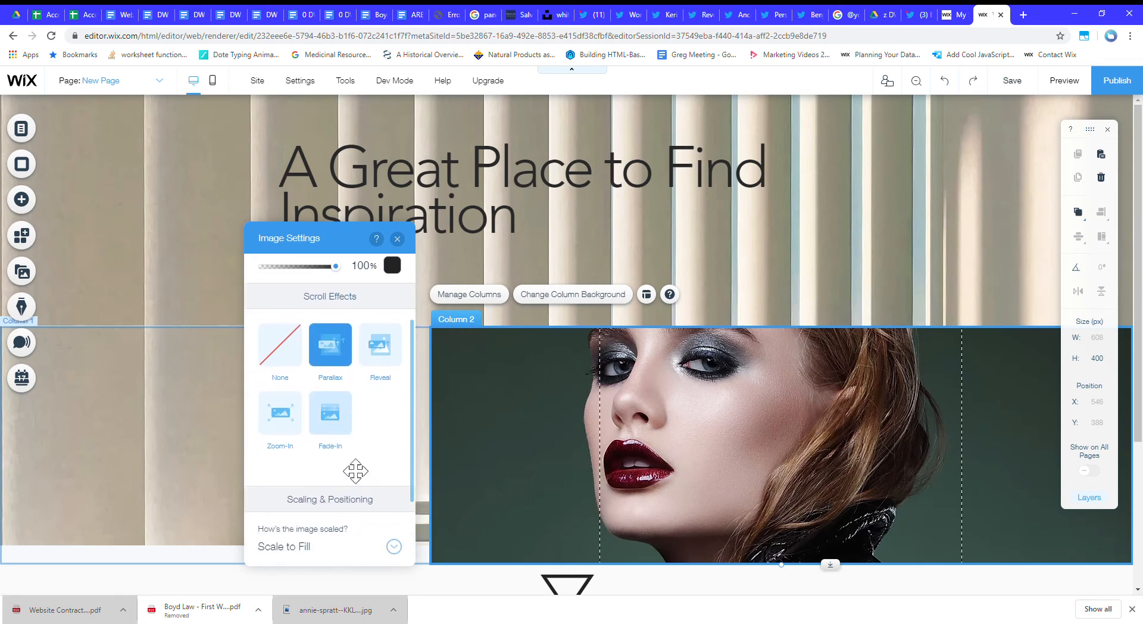
{"action": "scroll", "coordinate": [357, 466], "scroll_direction": "up", "scroll_amount": 1}
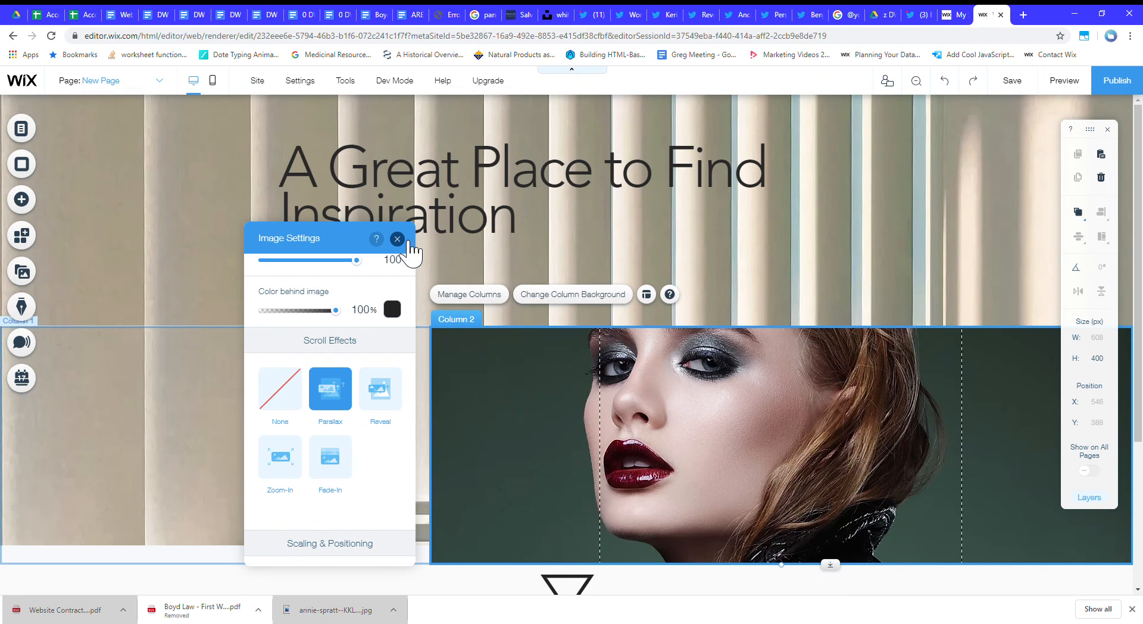
{"action": "left_click", "coordinate": [407, 241]}
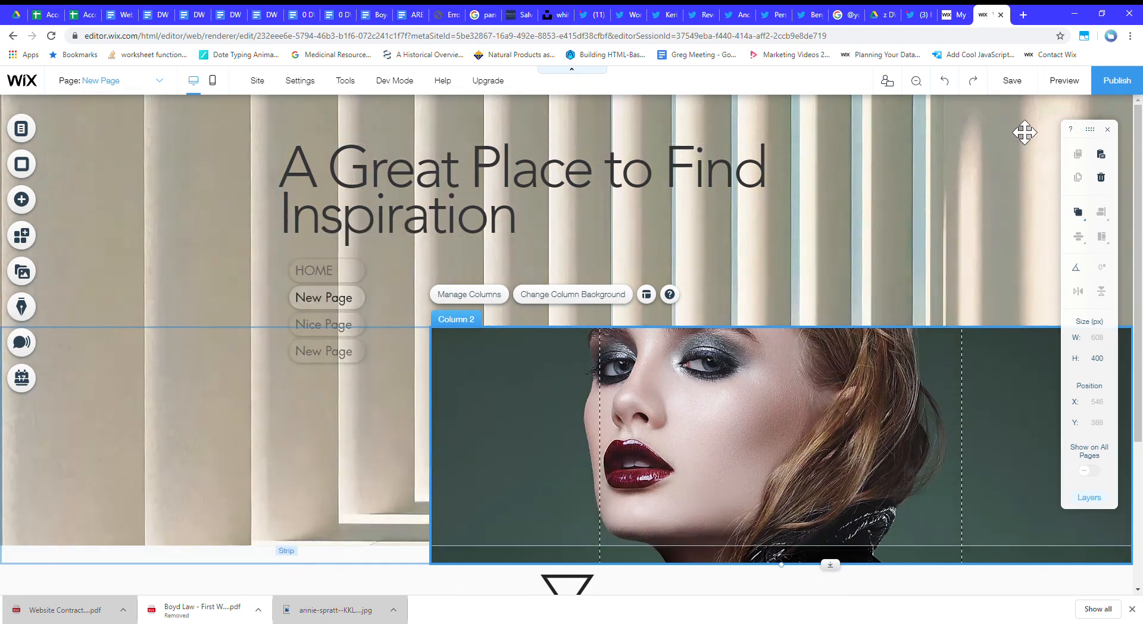
Preview the page and examine how the Parallax effect moves the portrait while scrolling.
{"action": "left_click", "coordinate": [1064, 82]}
{"action": "scroll", "coordinate": [510, 315], "scroll_direction": "down", "scroll_amount": 4}
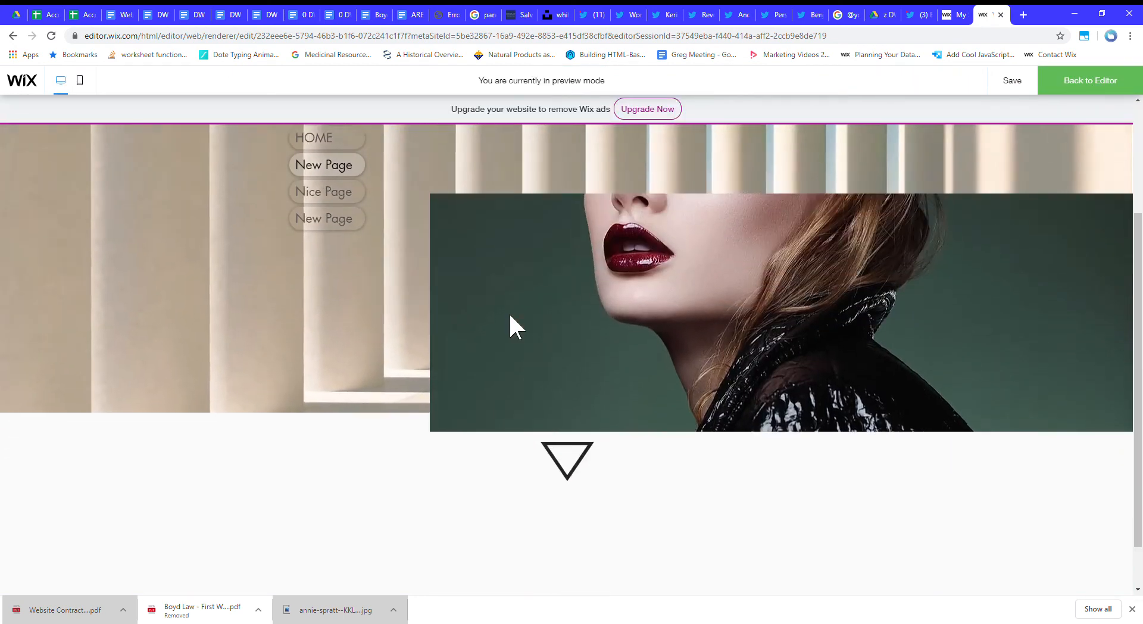
{"action": "scroll", "coordinate": [510, 315], "scroll_direction": "up", "scroll_amount": 4}
{"action": "scroll", "coordinate": [508, 312], "scroll_direction": "down", "scroll_amount": 4}
{"action": "scroll", "coordinate": [508, 312], "scroll_direction": "up", "scroll_amount": 4}
{"action": "scroll", "coordinate": [507, 315], "scroll_direction": "down", "scroll_amount": 4}
{"action": "scroll", "coordinate": [508, 324], "scroll_direction": "up", "scroll_amount": 4}
{"action": "scroll", "coordinate": [505, 325], "scroll_direction": "down", "scroll_amount": 4}
{"action": "scroll", "coordinate": [504, 327], "scroll_direction": "up", "scroll_amount": 4}
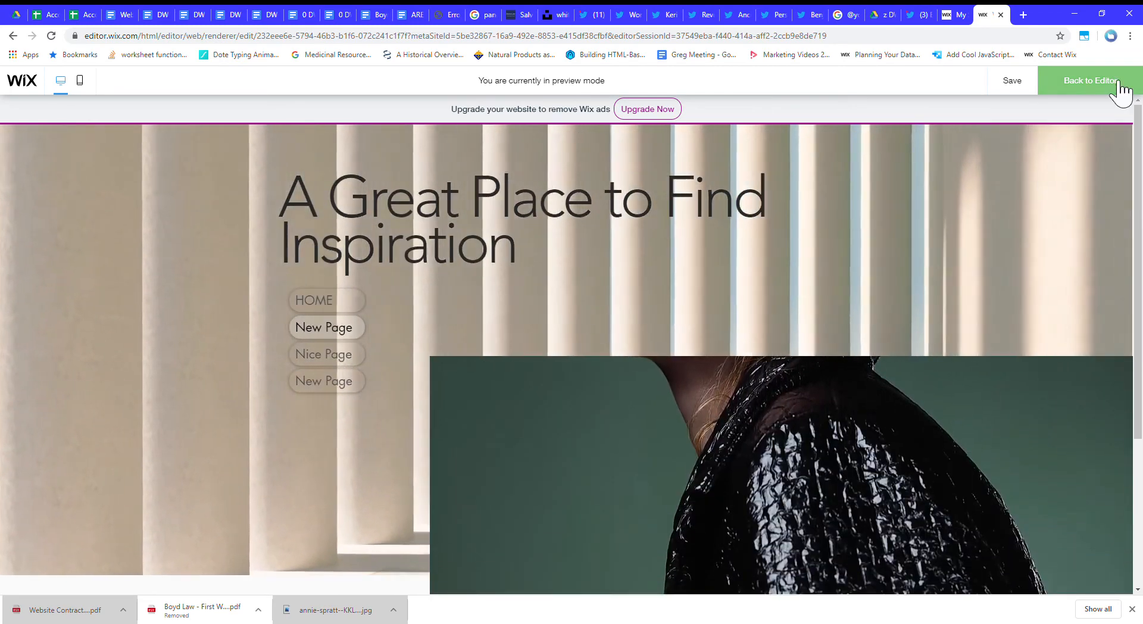
Exit the preview and add a themed paragraph text element to the blank strip below the triangle.
{"action": "left_click", "coordinate": [1122, 81]}
{"action": "scroll", "coordinate": [363, 316], "scroll_direction": "down", "scroll_amount": 4}
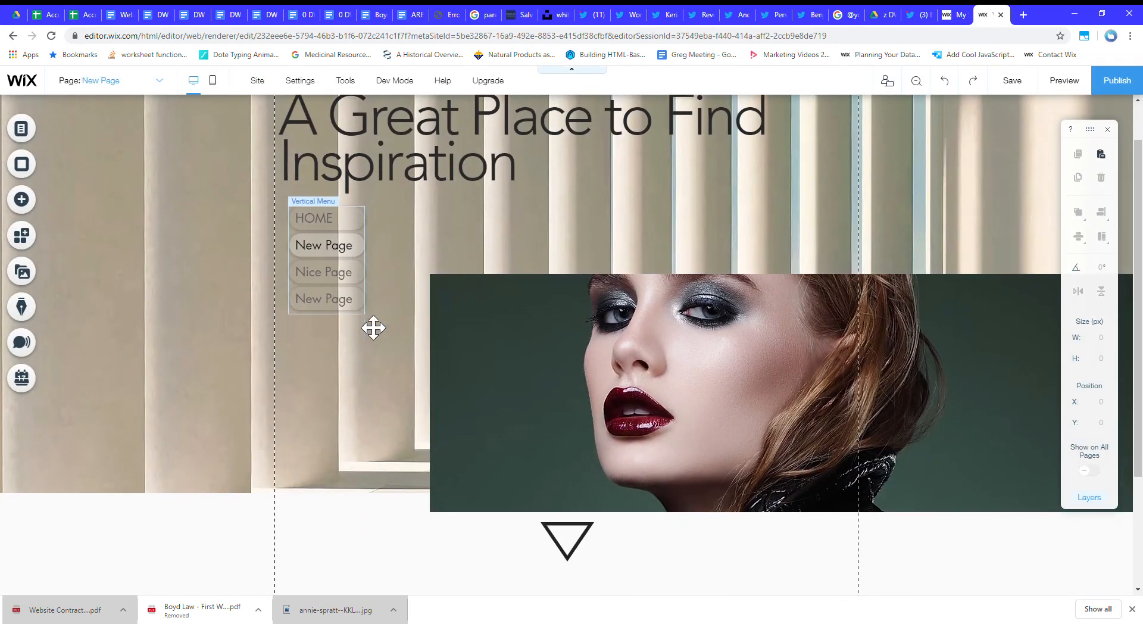
{"action": "left_click", "coordinate": [21, 199]}
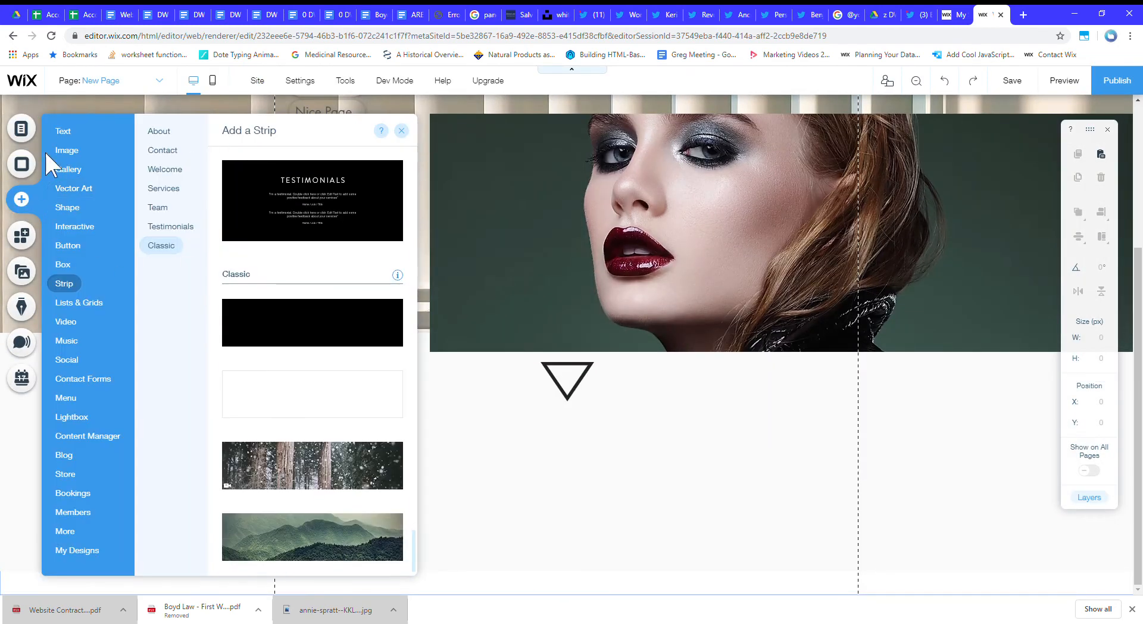
{"action": "left_click", "coordinate": [67, 150]}
{"action": "left_click", "coordinate": [65, 132]}
{"action": "scroll", "coordinate": [271, 343], "scroll_direction": "down", "scroll_amount": 3}
{"action": "left_click_drag", "start_coordinate": [288, 253], "coordinate": [518, 497]}
Fill the new text element with repeated copies of its placeholder paragraph sentence.
{"action": "double_click", "coordinate": [535, 495]}
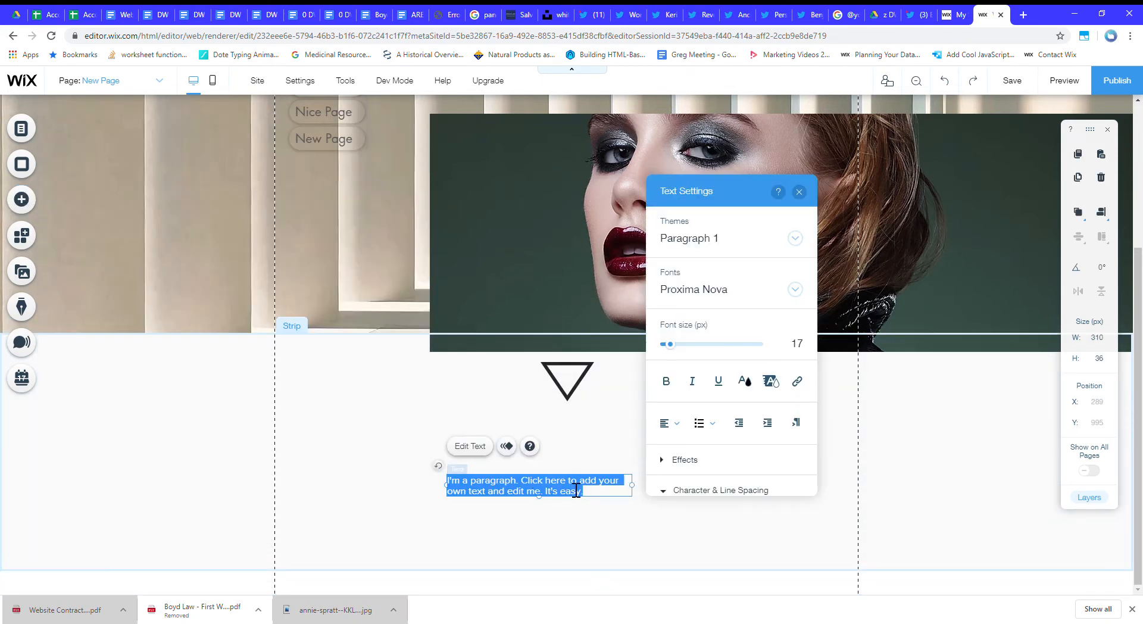
{"action": "key", "text": "ctrl+v"}
{"action": "key", "text": "ctrl+v"}
{"action": "key", "text": "ctrl+v"}
{"action": "key", "text": "ctrl+v"}
{"action": "key", "text": "ctrl+v"}
{"action": "key", "text": "ctrl+v"}
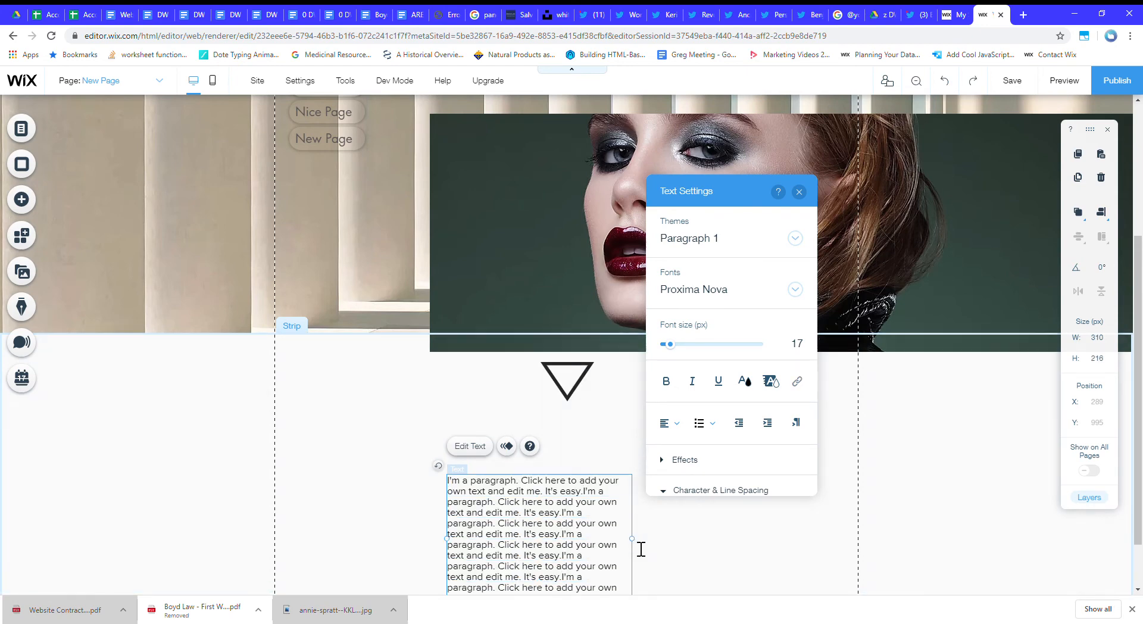
Widen the text element to 691 px and append more copies of the placeholder paragraph to its end.
{"action": "left_click_drag", "start_coordinate": [869, 540], "coordinate": [870, 541]}
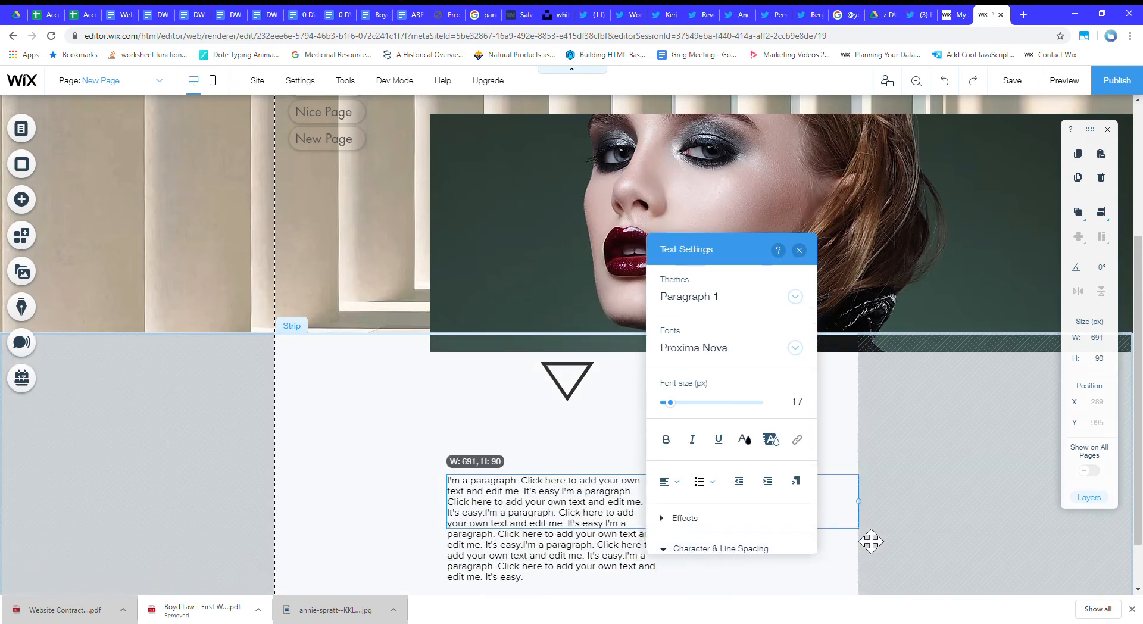
{"action": "left_click", "coordinate": [655, 517]}
{"action": "left_click_drag", "start_coordinate": [723, 262], "coordinate": [104, 327]}
{"action": "key", "text": "ctrl+v"}
{"action": "key", "text": "ctrl+v"}
{"action": "key", "text": "ctrl+v"}
{"action": "key", "text": "ctrl+v"}
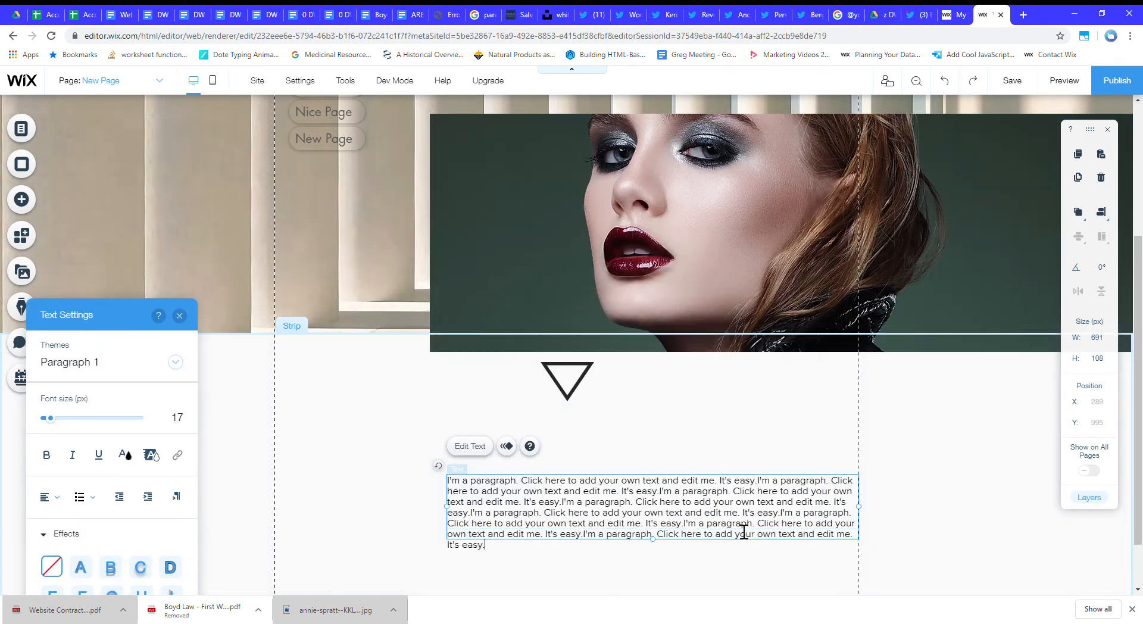
Insert a gap of blank lines after the first text block and paste a second block of placeholder paragraphs below it.
{"action": "key", "text": "Return"}
{"action": "key", "text": "Return"}
{"action": "key", "text": "Return"}
{"action": "key", "text": "Return"}
{"action": "key", "text": "Return"}
{"action": "key", "text": "Return"}
{"action": "key", "text": "Return"}
{"action": "key", "text": "Return"}
{"action": "key", "text": "Return"}
{"action": "key", "text": "Return"}
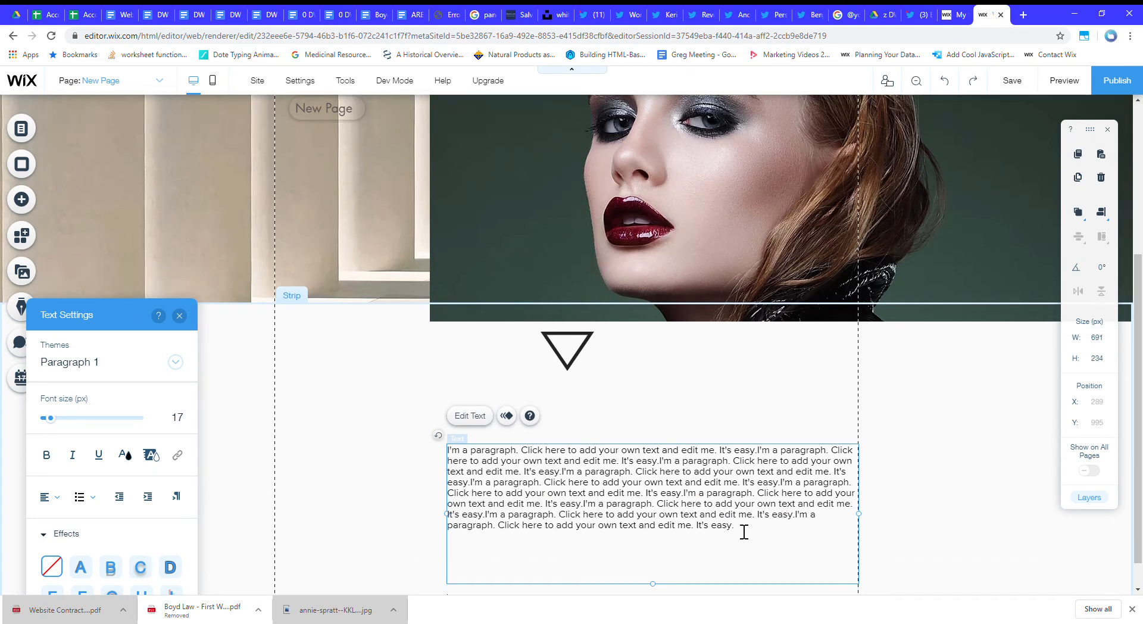
{"action": "key", "text": "ctrl+v"}
{"action": "key", "text": "ctrl+v"}
{"action": "key", "text": "ctrl+v"}
{"action": "key", "text": "ctrl+v"}
{"action": "key", "text": "ctrl+v"}
{"action": "key", "text": "ctrl+v"}
{"action": "key", "text": "ctrl+v"}
{"action": "key", "text": "ctrl+v"}
{"action": "key", "text": "ctrl+v"}
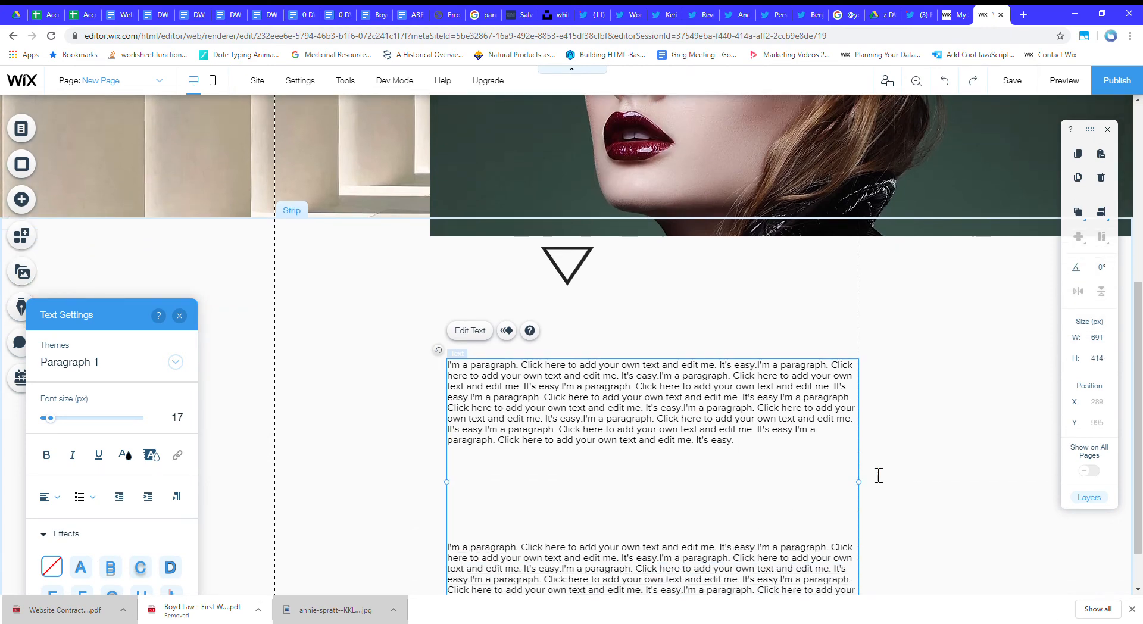
Select all of the paragraph text and set a custom line spacing of 2.5.
{"action": "scroll", "coordinate": [833, 443], "scroll_direction": "down", "scroll_amount": 1}
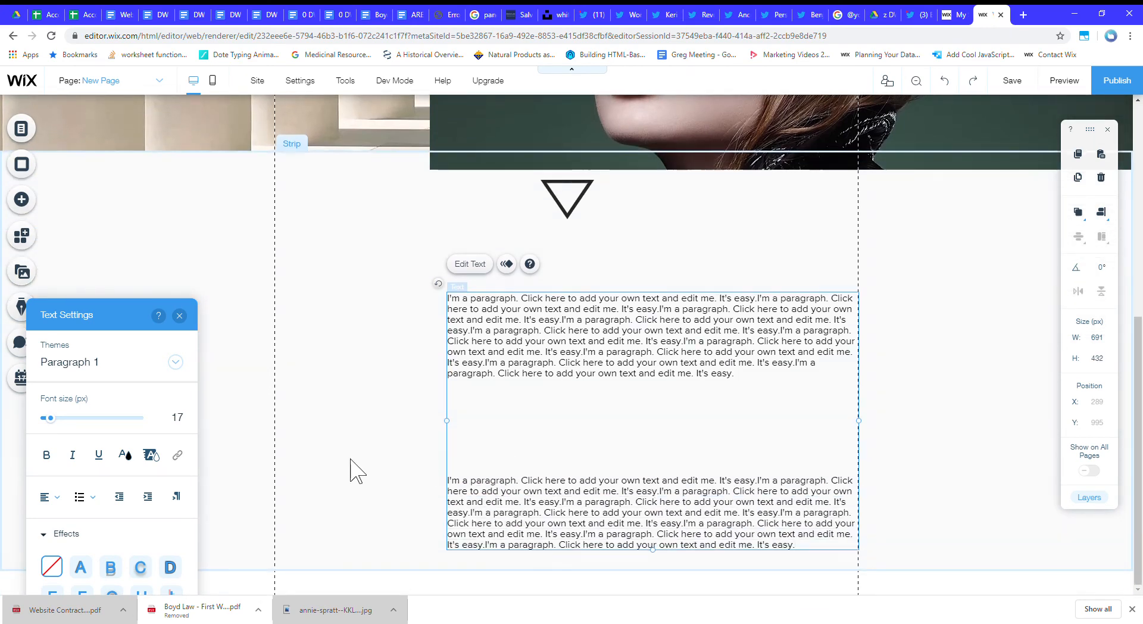
{"action": "key", "text": "ctrl+a"}
{"action": "scroll", "coordinate": [89, 356], "scroll_direction": "down", "scroll_amount": 3}
{"action": "left_click_drag", "start_coordinate": [101, 320], "coordinate": [186, 169]}
{"action": "scroll", "coordinate": [155, 340], "scroll_direction": "down", "scroll_amount": 2}
{"action": "left_click", "coordinate": [142, 388]}
{"action": "left_click_drag", "start_coordinate": [156, 413], "coordinate": [217, 433]}
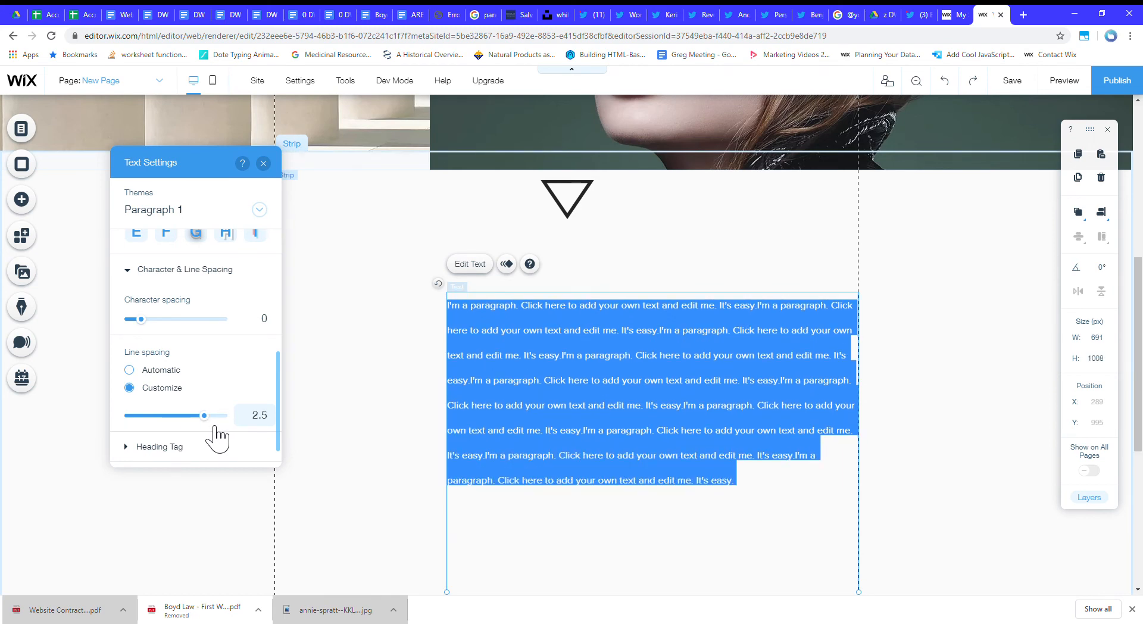
Change the font of the selected paragraph text to Raleway Semi Bold.
{"action": "scroll", "coordinate": [185, 363], "scroll_direction": "up", "scroll_amount": 5}
{"action": "left_click", "coordinate": [187, 266]}
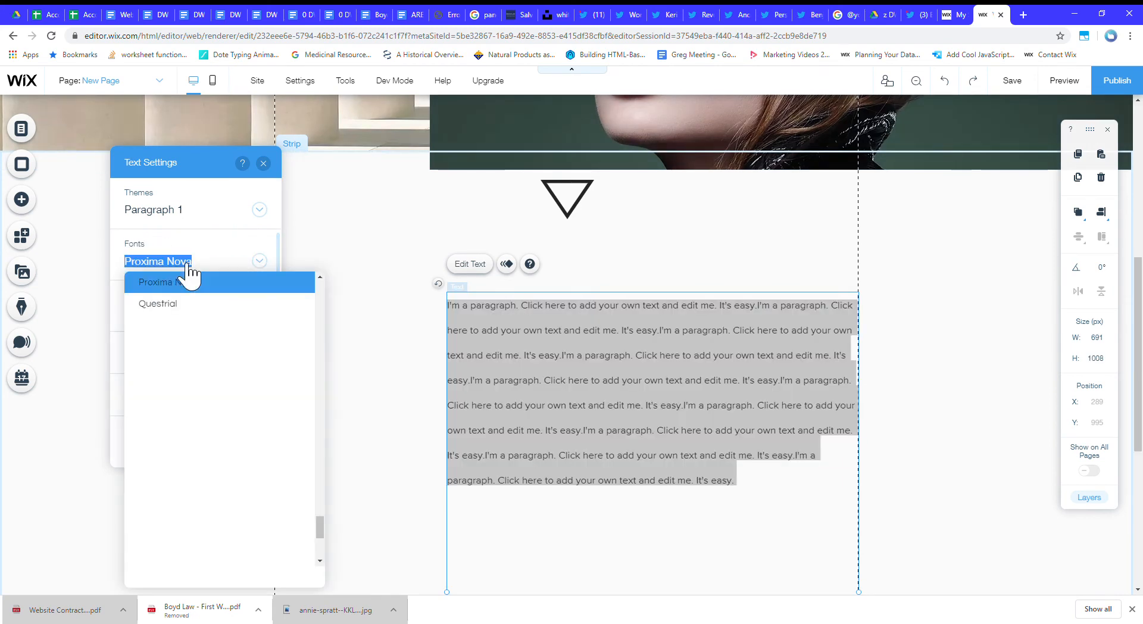
{"action": "left_click", "coordinate": [200, 351]}
{"action": "scroll", "coordinate": [199, 369], "scroll_direction": "down", "scroll_amount": 4}
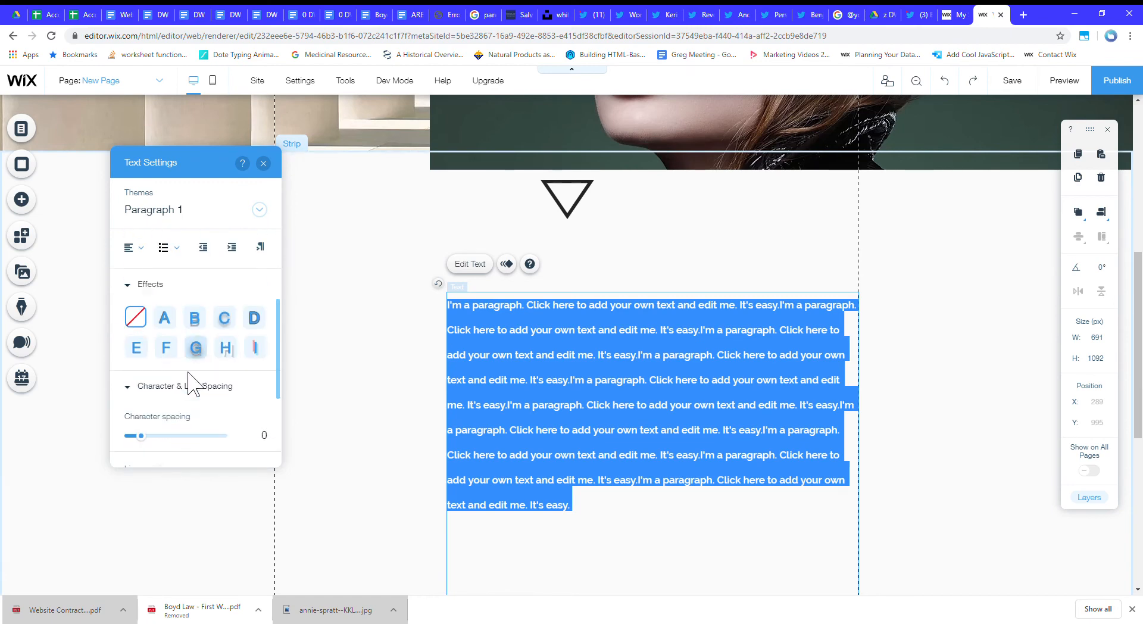
Try a character spacing of 0.05 on the paragraph text and return it to 0.
{"action": "scroll", "coordinate": [162, 349], "scroll_direction": "up", "scroll_amount": 4}
{"action": "scroll", "coordinate": [166, 353], "scroll_direction": "down", "scroll_amount": 5}
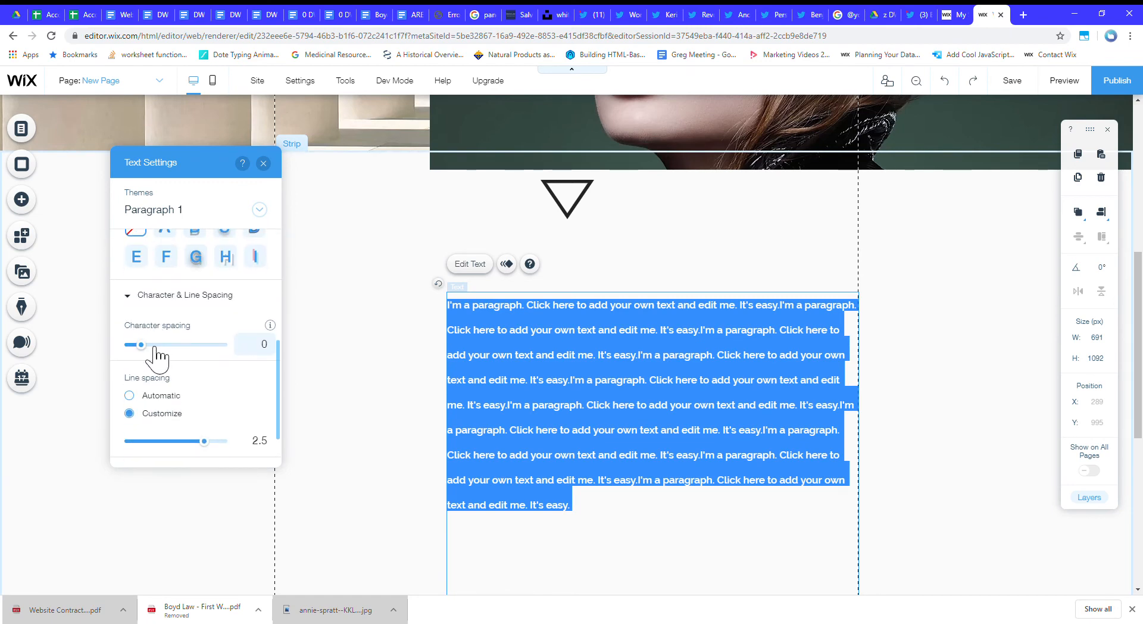
{"action": "left_click_drag", "start_coordinate": [153, 355], "coordinate": [155, 355]}
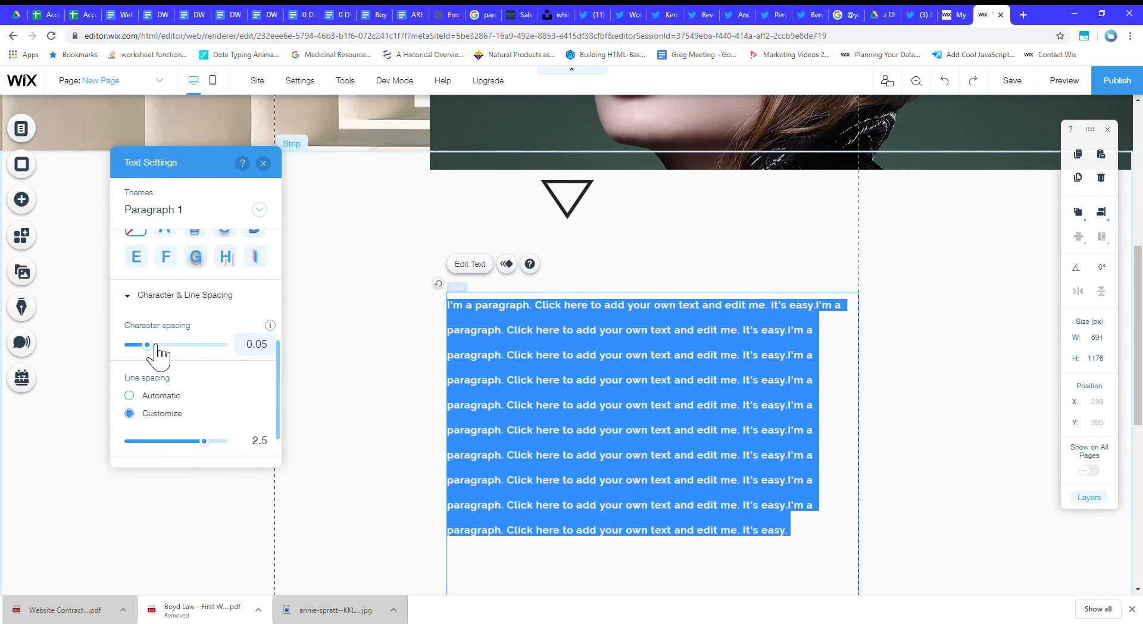
{"action": "left_click_drag", "start_coordinate": [148, 344], "coordinate": [141, 345]}
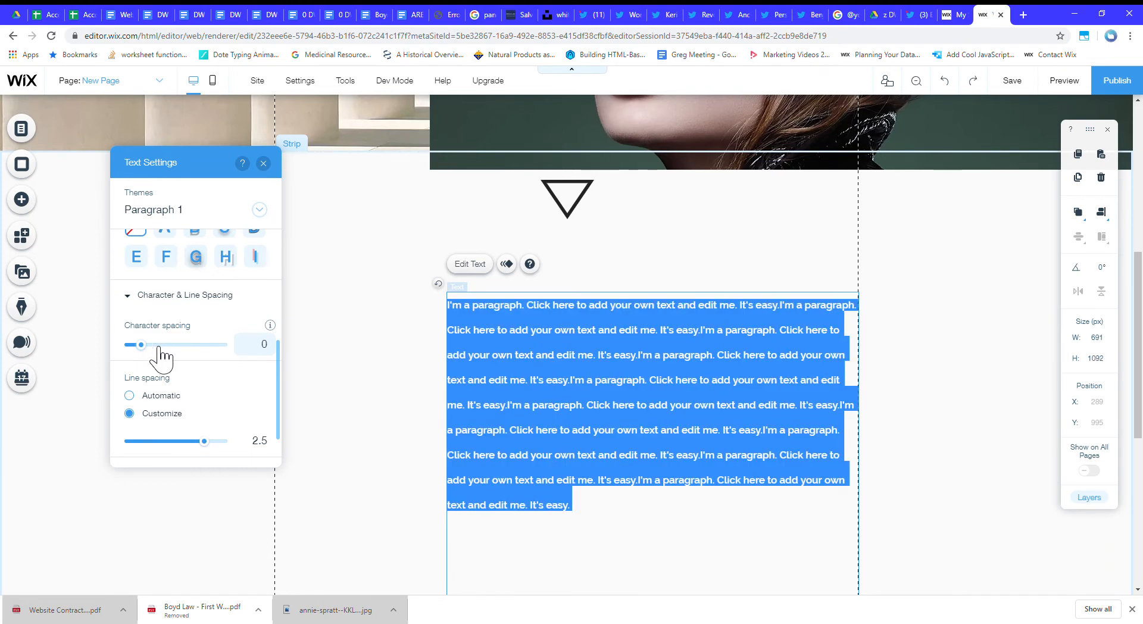
Move the text element to about X 144, Y 951, centered below the triangle.
{"action": "scroll", "coordinate": [188, 370], "scroll_direction": "up", "scroll_amount": 4}
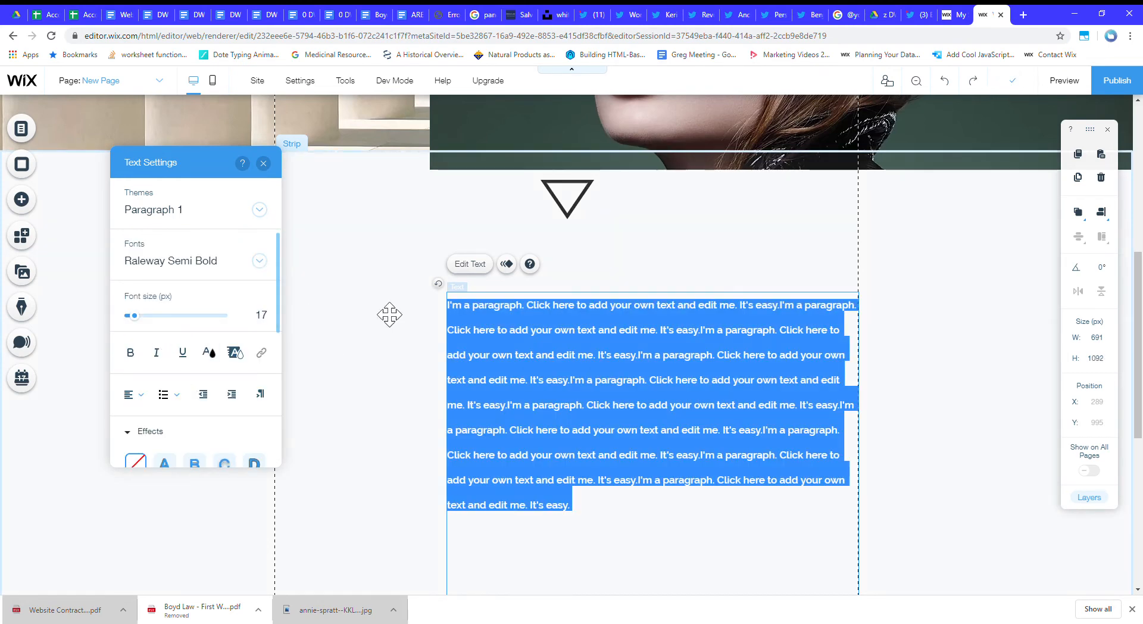
{"action": "left_click", "coordinate": [968, 388]}
{"action": "left_click_drag", "start_coordinate": [656, 402], "coordinate": [570, 379]}
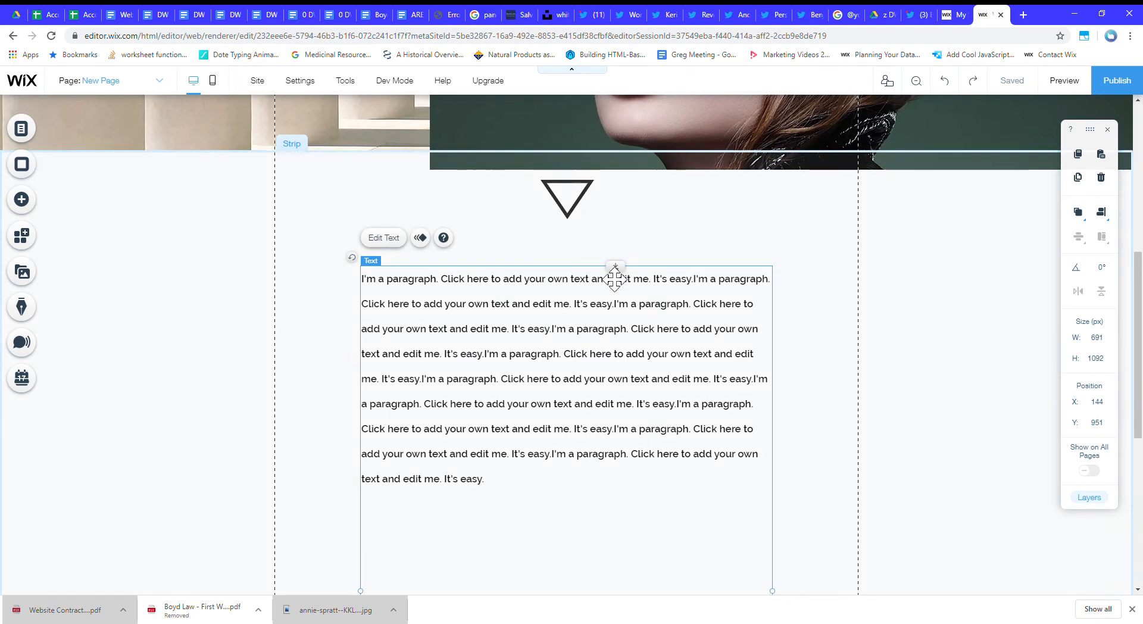
Place the featured toilet paper roll vector art in the gap between the two text blocks.
{"action": "scroll", "coordinate": [663, 352], "scroll_direction": "down", "scroll_amount": 5}
{"action": "left_click", "coordinate": [23, 200]}
{"action": "scroll", "coordinate": [111, 206], "scroll_direction": "down", "scroll_amount": 2}
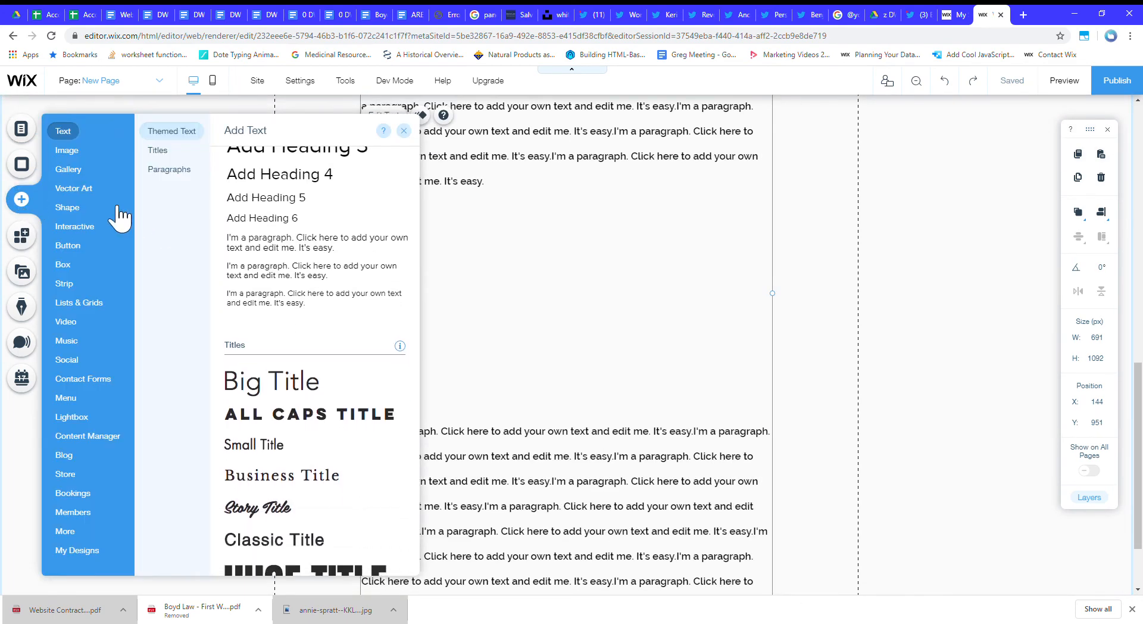
{"action": "mouse_move", "coordinate": [77, 184]}
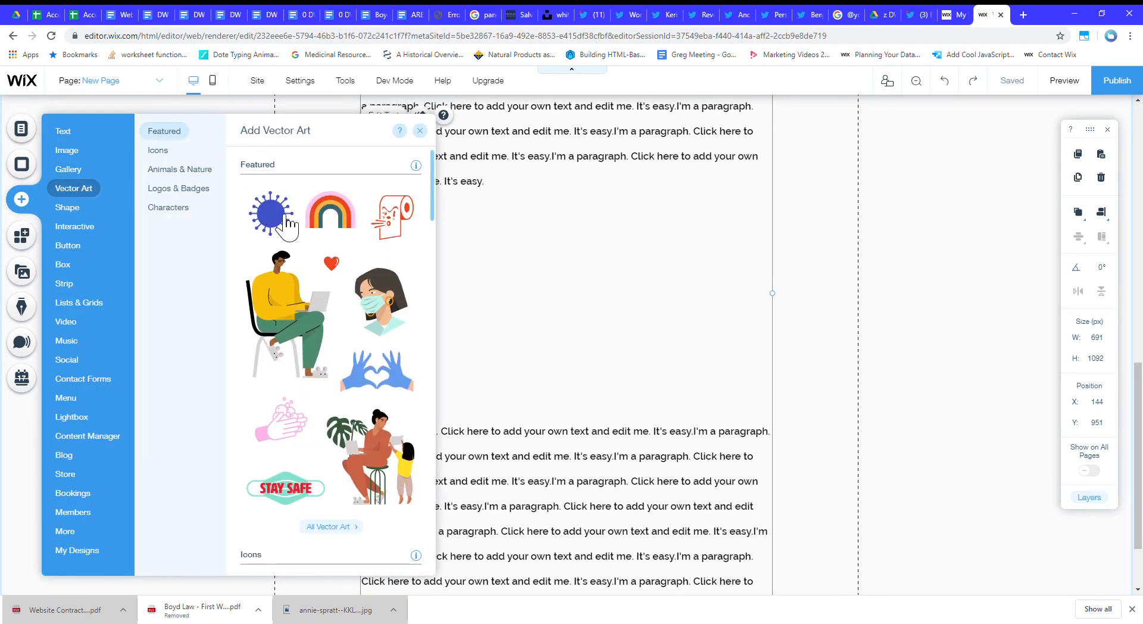
{"action": "left_click_drag", "start_coordinate": [407, 228], "coordinate": [586, 306]}
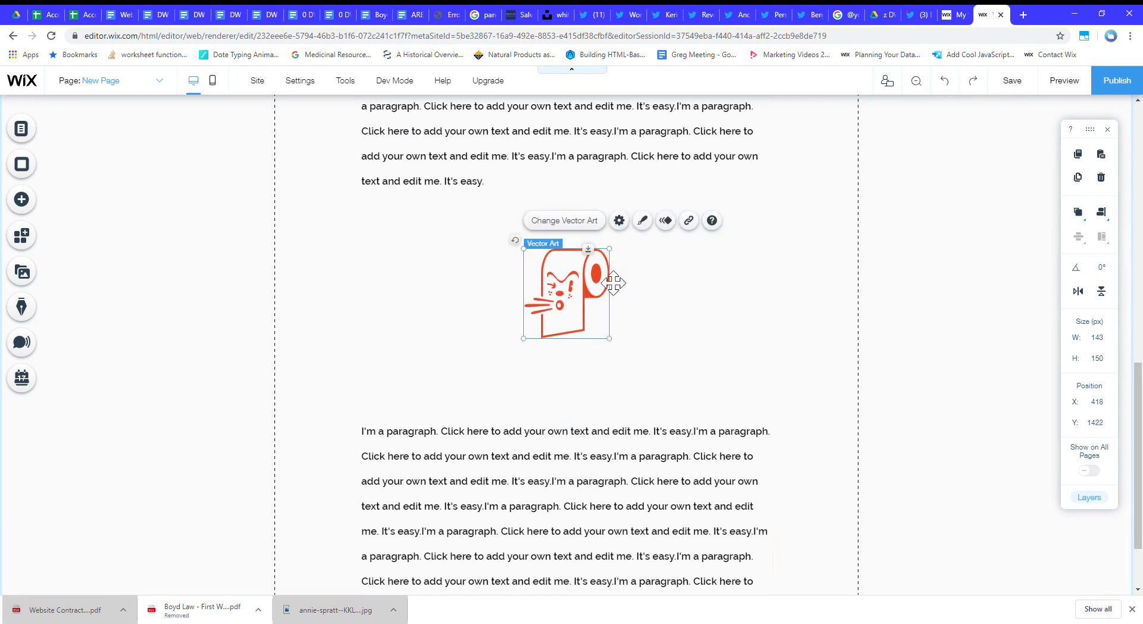
Recolor the vector art, setting its first fill color to black and the other two to gray #999997.
{"action": "left_click", "coordinate": [642, 221]}
{"action": "left_click", "coordinate": [424, 252]}
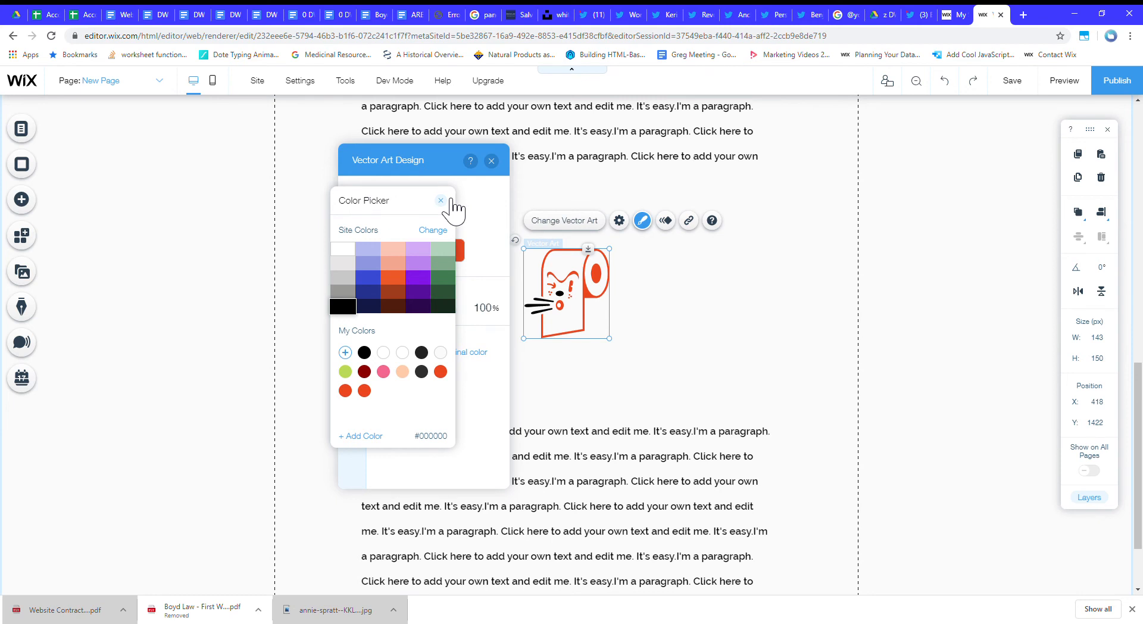
{"action": "left_click", "coordinate": [441, 201]}
{"action": "left_click", "coordinate": [435, 256]}
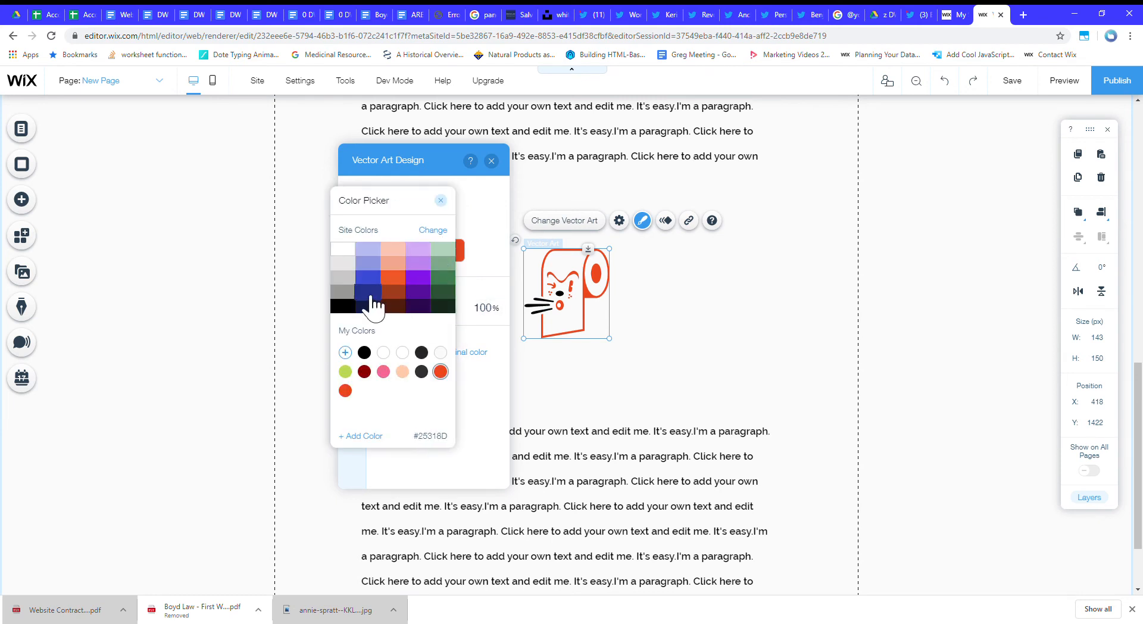
{"action": "left_click", "coordinate": [441, 201]}
{"action": "left_click", "coordinate": [457, 252]}
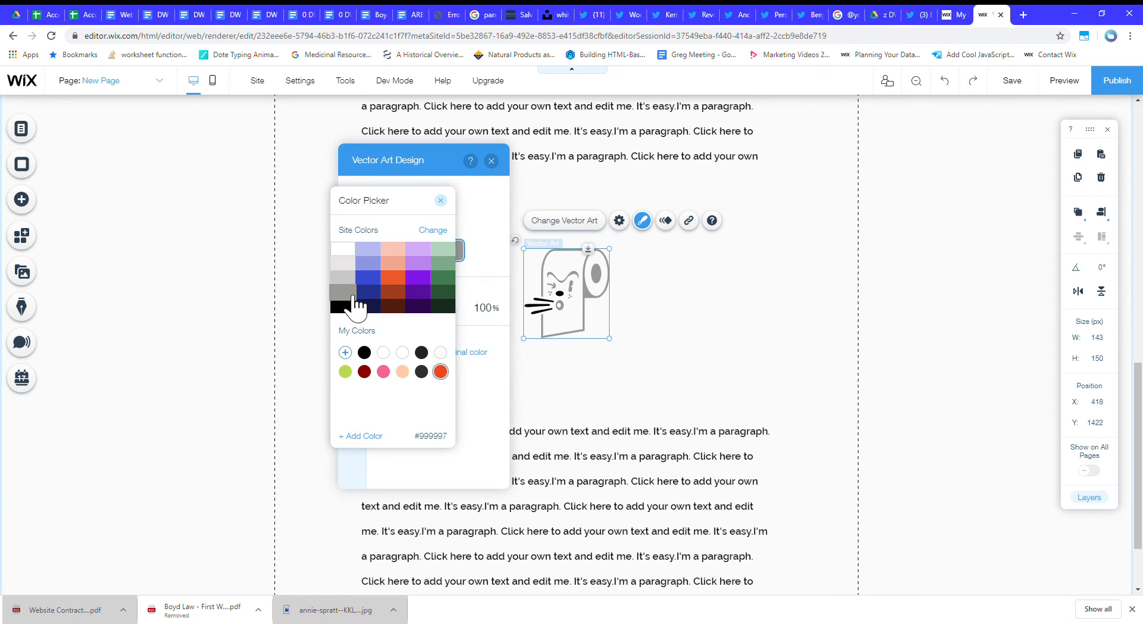
{"action": "left_click", "coordinate": [441, 201]}
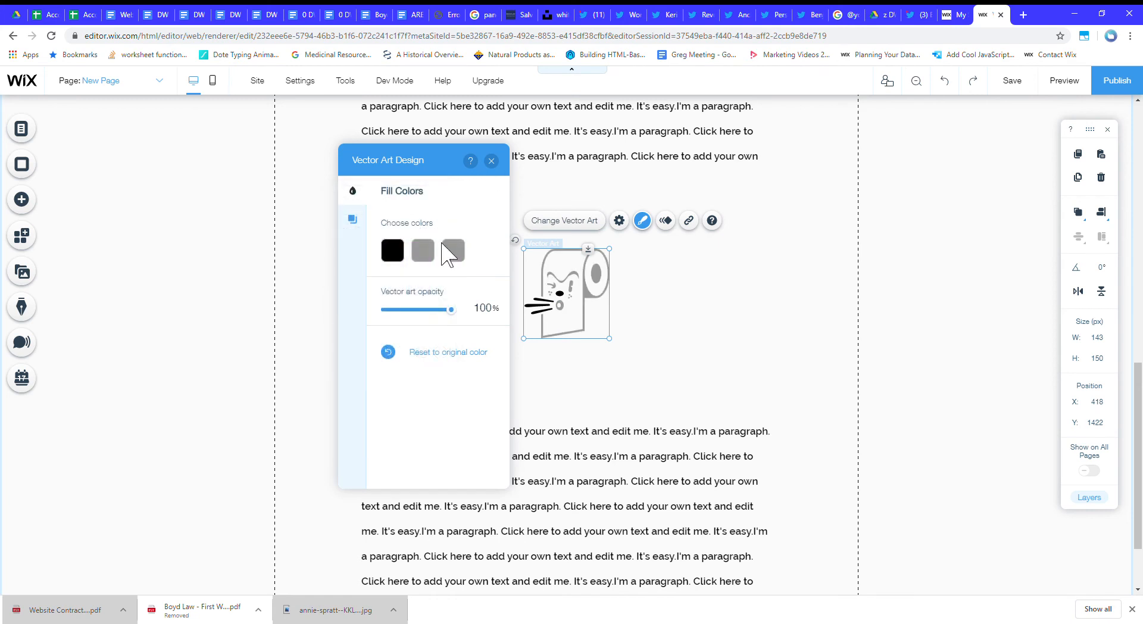
Add the custom brown #705B15 as the vector art's first fill color and close its design settings.
{"action": "left_click", "coordinate": [407, 247]}
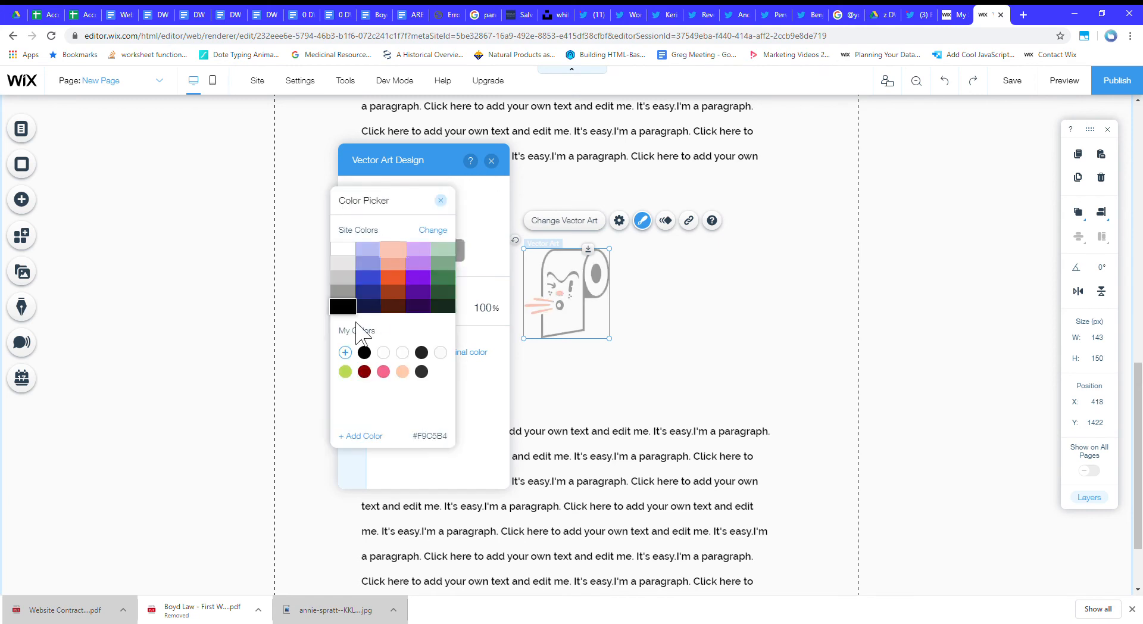
{"action": "left_click", "coordinate": [363, 436]}
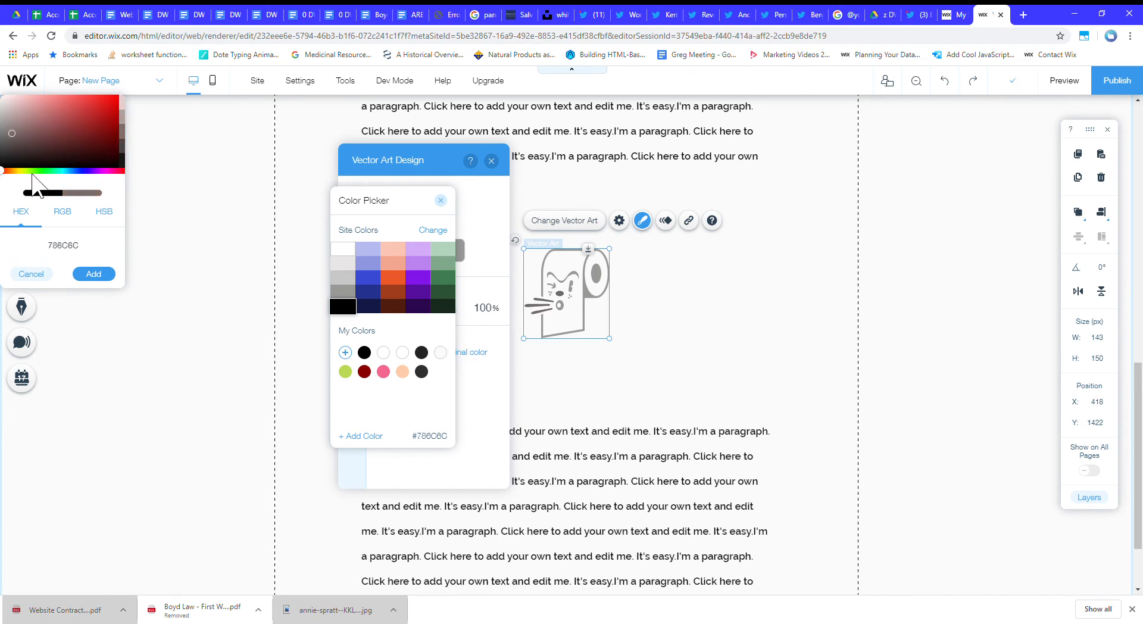
{"action": "left_click", "coordinate": [14, 171]}
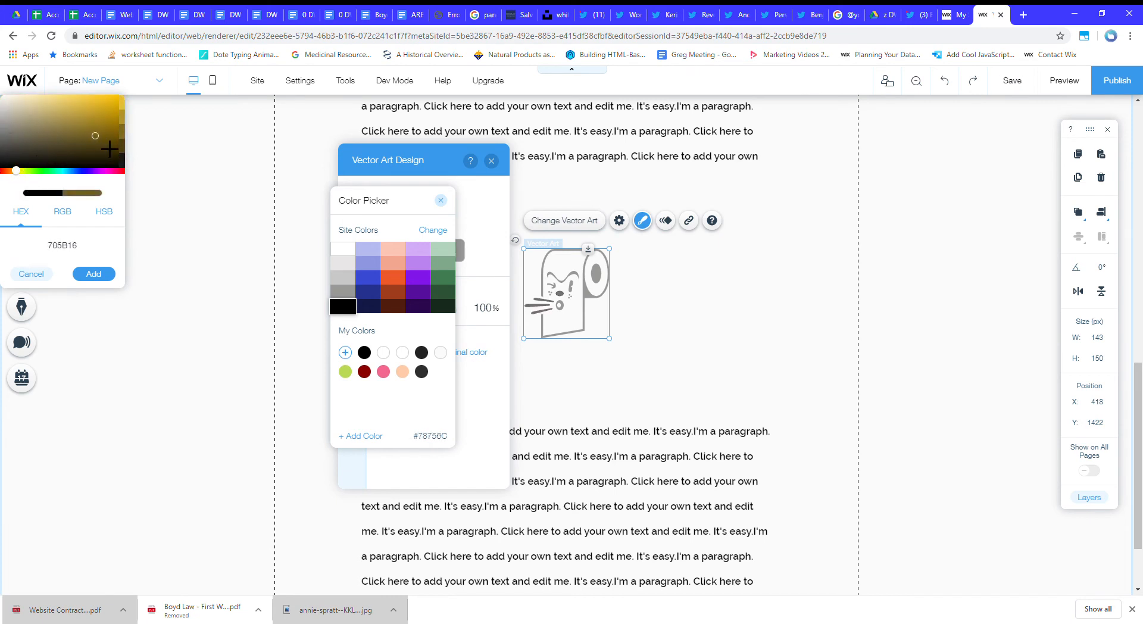
{"action": "left_click", "coordinate": [94, 275]}
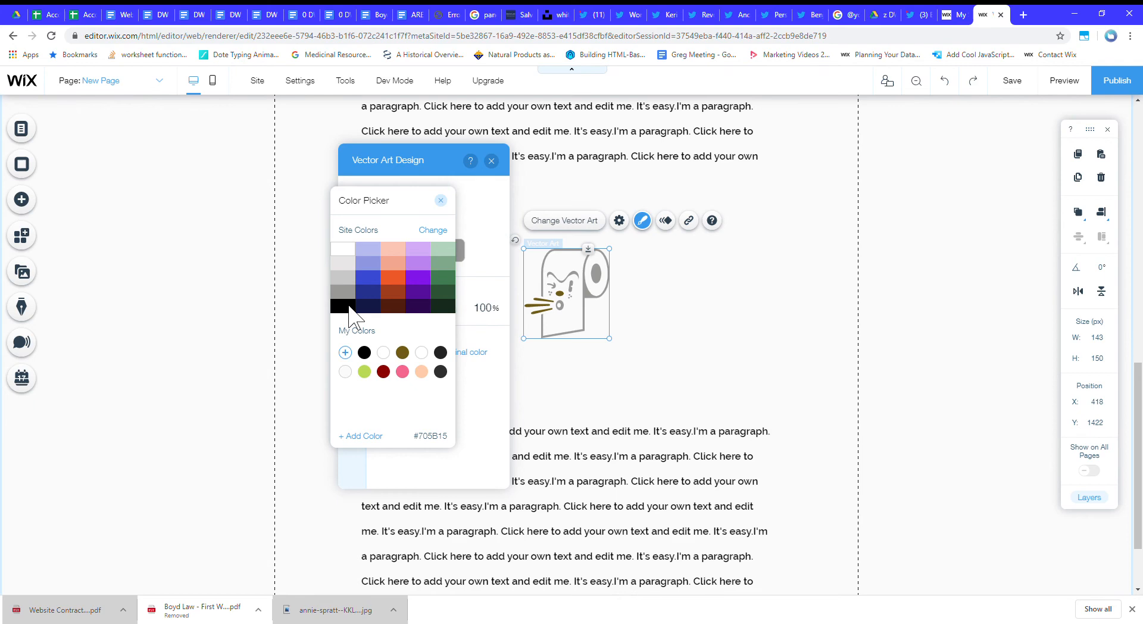
{"action": "left_click", "coordinate": [441, 200]}
{"action": "left_click", "coordinate": [491, 161]}
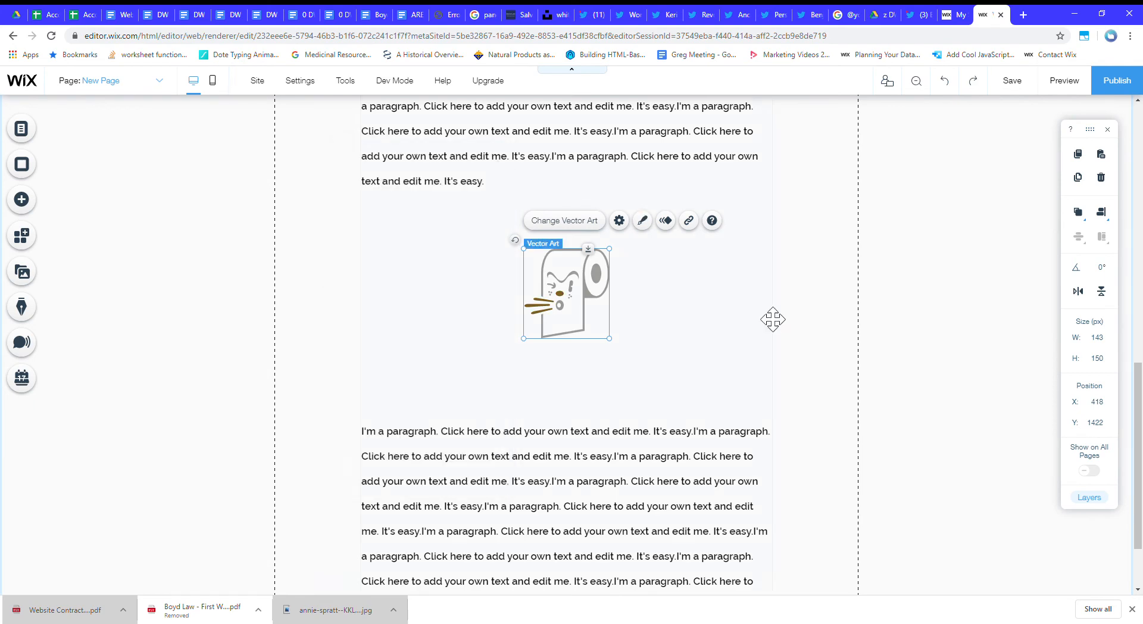
Enlarge the vector art to about 237 by 248 px and center it in the gap between the text blocks.
{"action": "left_click", "coordinate": [643, 315]}
{"action": "scroll", "coordinate": [598, 314], "scroll_direction": "up", "scroll_amount": 1}
{"action": "scroll", "coordinate": [598, 314], "scroll_direction": "up", "scroll_amount": 3}
{"action": "left_click", "coordinate": [601, 470]}
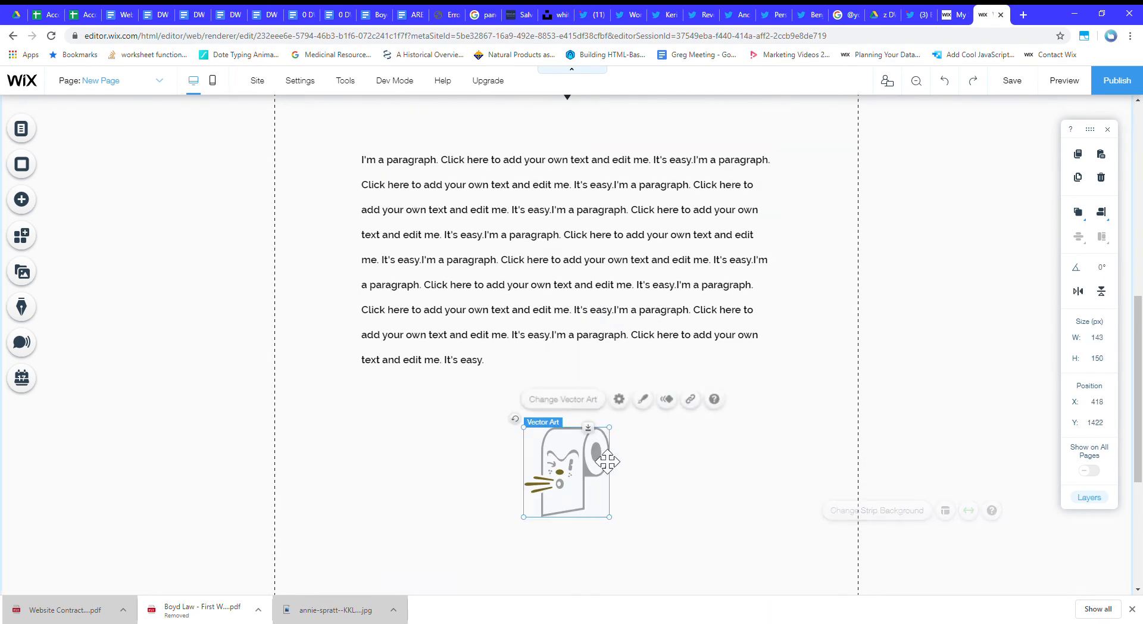
{"action": "left_click_drag", "start_coordinate": [610, 516], "coordinate": [666, 575]}
{"action": "left_click_drag", "start_coordinate": [641, 535], "coordinate": [613, 539]}
{"action": "scroll", "coordinate": [857, 475], "scroll_direction": "up", "scroll_amount": 6}
{"action": "scroll", "coordinate": [857, 475], "scroll_direction": "down", "scroll_amount": 10}
{"action": "scroll", "coordinate": [857, 475], "scroll_direction": "up", "scroll_amount": 7}
{"action": "scroll", "coordinate": [858, 475], "scroll_direction": "down", "scroll_amount": 6}
{"action": "left_click_drag", "start_coordinate": [593, 333], "coordinate": [681, 328]}
Apply the Fade-In animation to the title "A Great Place to Find Inspiration".
{"action": "scroll", "coordinate": [680, 328], "scroll_direction": "up", "scroll_amount": 4}
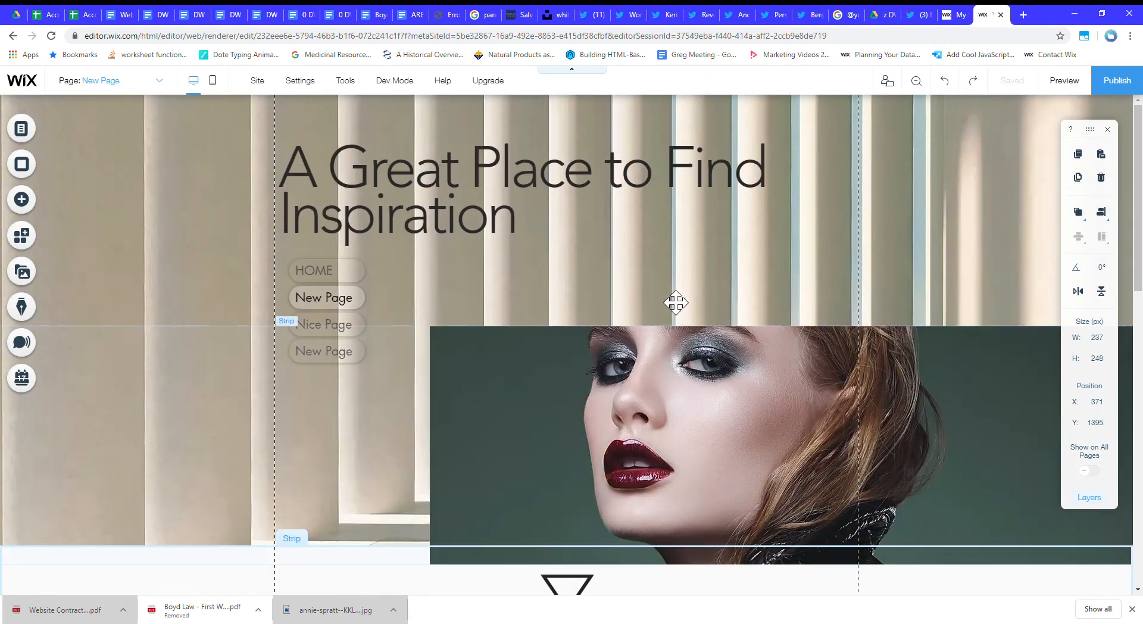
{"action": "left_click", "coordinate": [419, 204]}
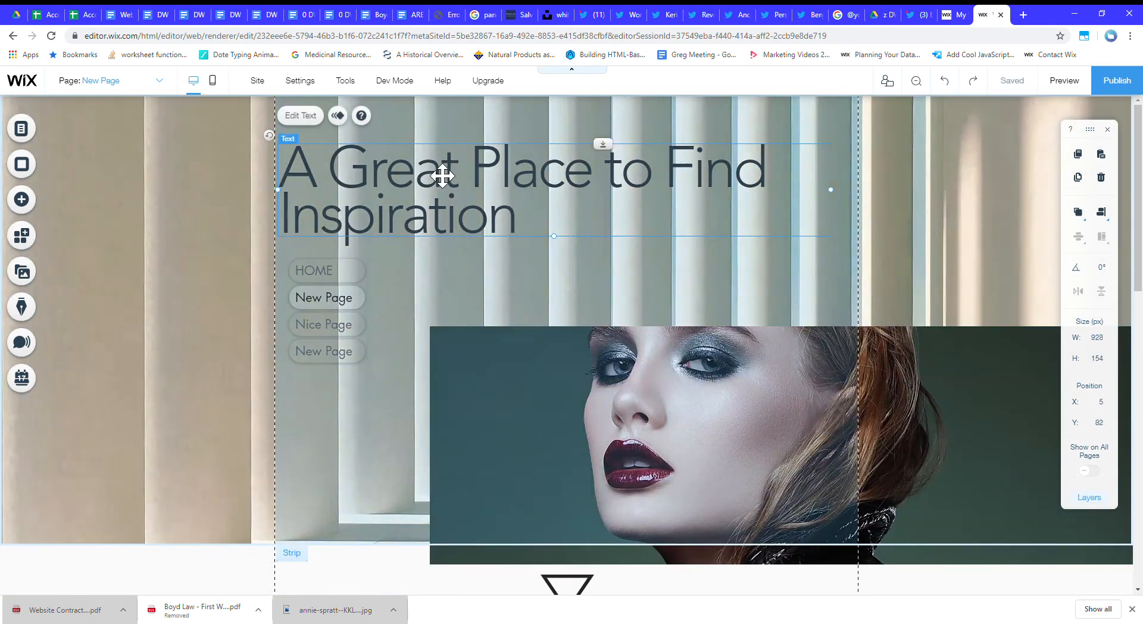
{"action": "left_click", "coordinate": [337, 116]}
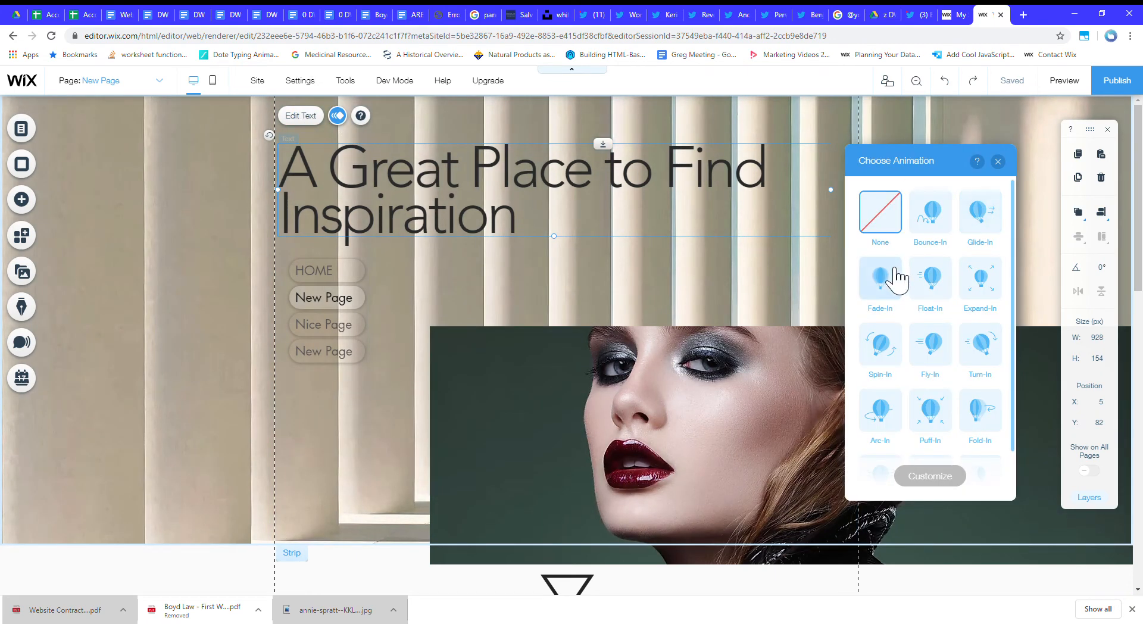
{"action": "left_click", "coordinate": [898, 278]}
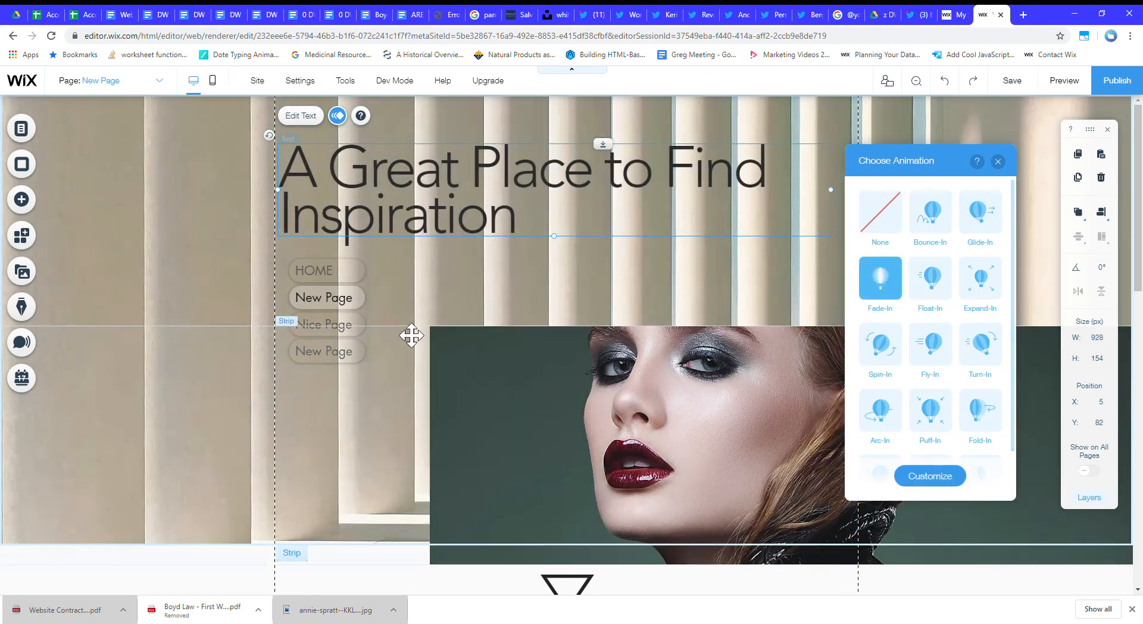
Apply the Float-In animation to the vertical menu, coming from the top with a delay of 1 second.
{"action": "left_click", "coordinate": [334, 324]}
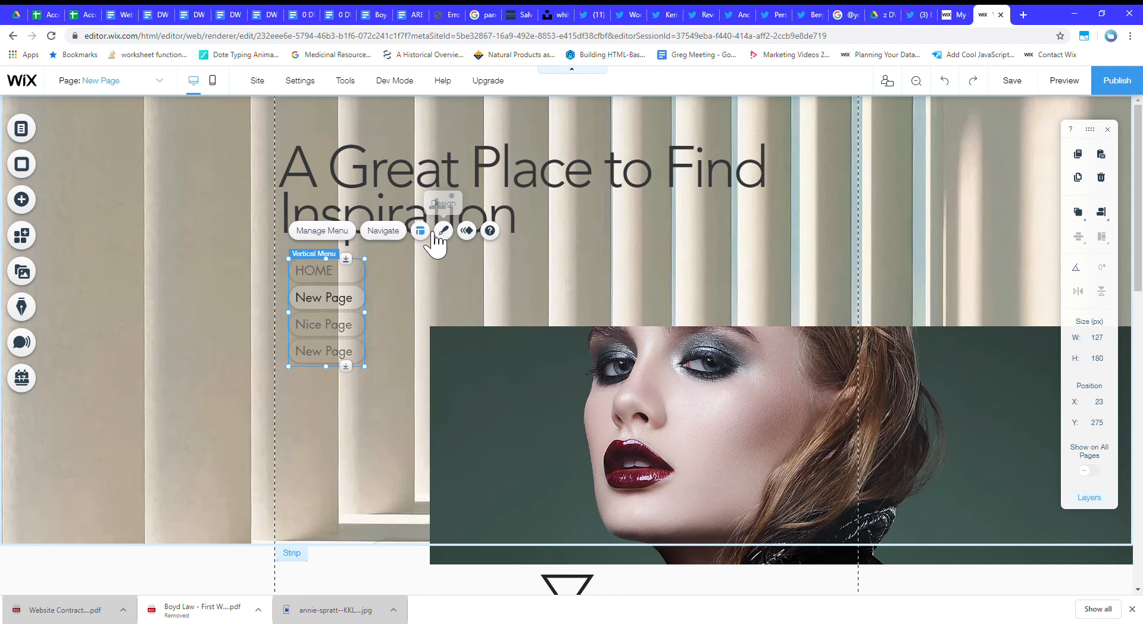
{"action": "left_click", "coordinate": [467, 231]}
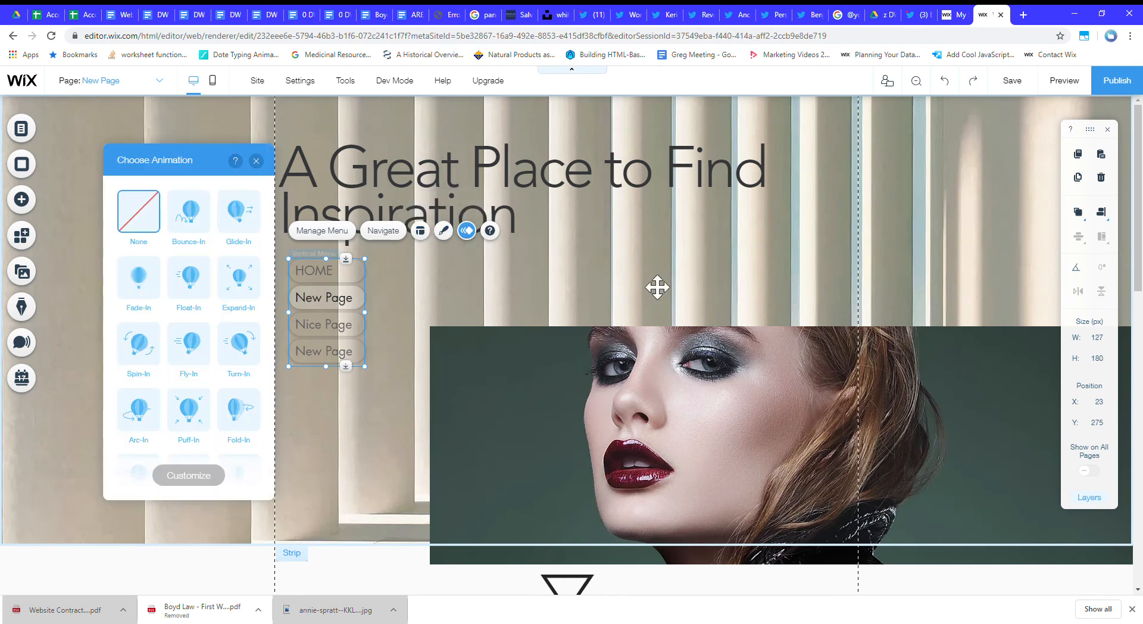
{"action": "left_click", "coordinate": [198, 298]}
{"action": "left_click", "coordinate": [189, 475]}
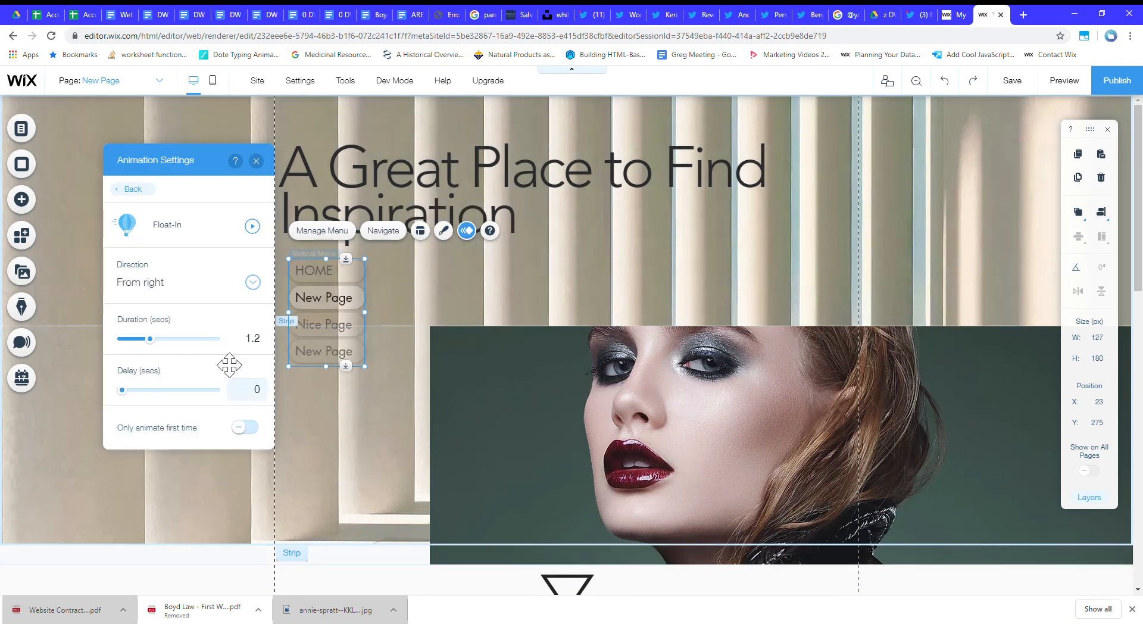
{"action": "left_click", "coordinate": [209, 301]}
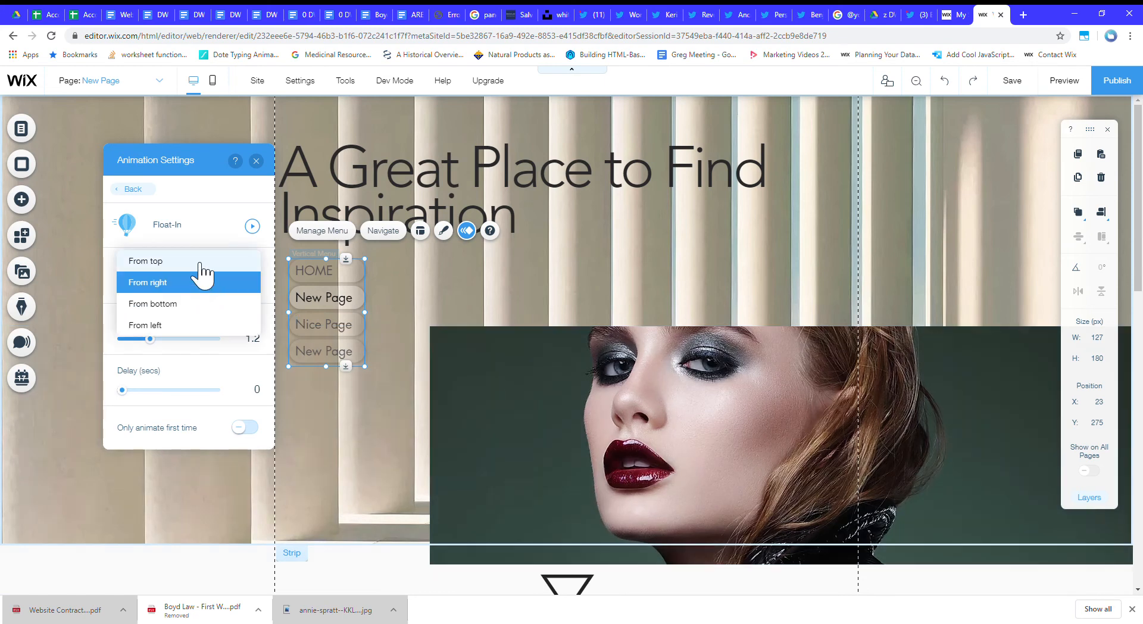
{"action": "left_click", "coordinate": [200, 264]}
{"action": "left_click", "coordinate": [255, 227]}
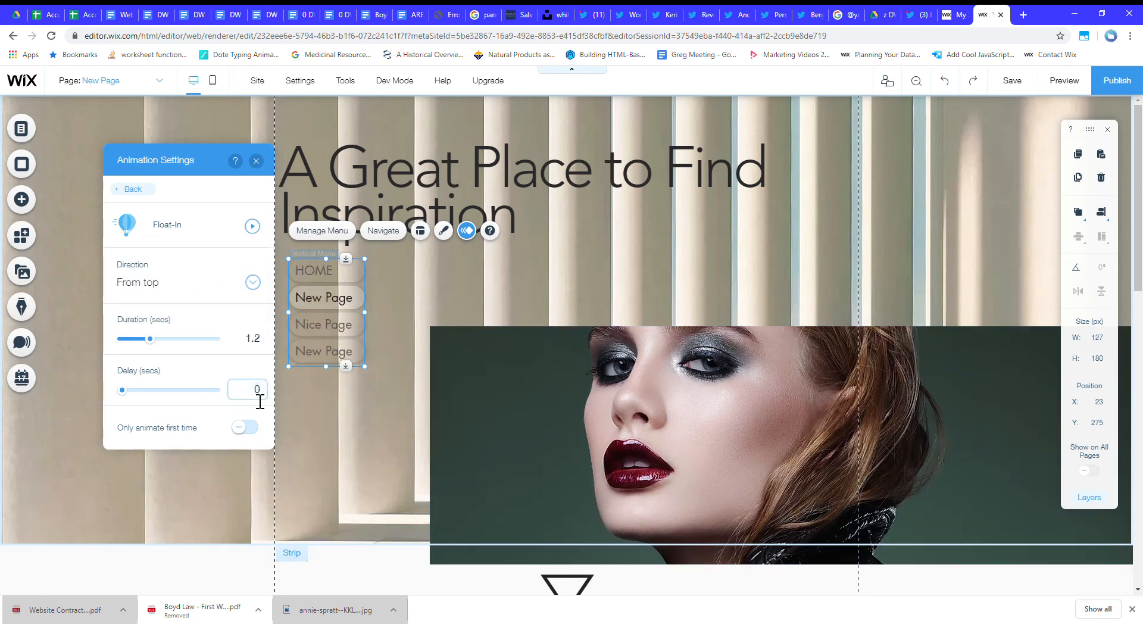
{"action": "left_click", "coordinate": [256, 161]}
Apply the Reveal animation to the triangle shape above the body text.
{"action": "scroll", "coordinate": [631, 357], "scroll_direction": "down", "scroll_amount": 6}
{"action": "left_click", "coordinate": [591, 256]}
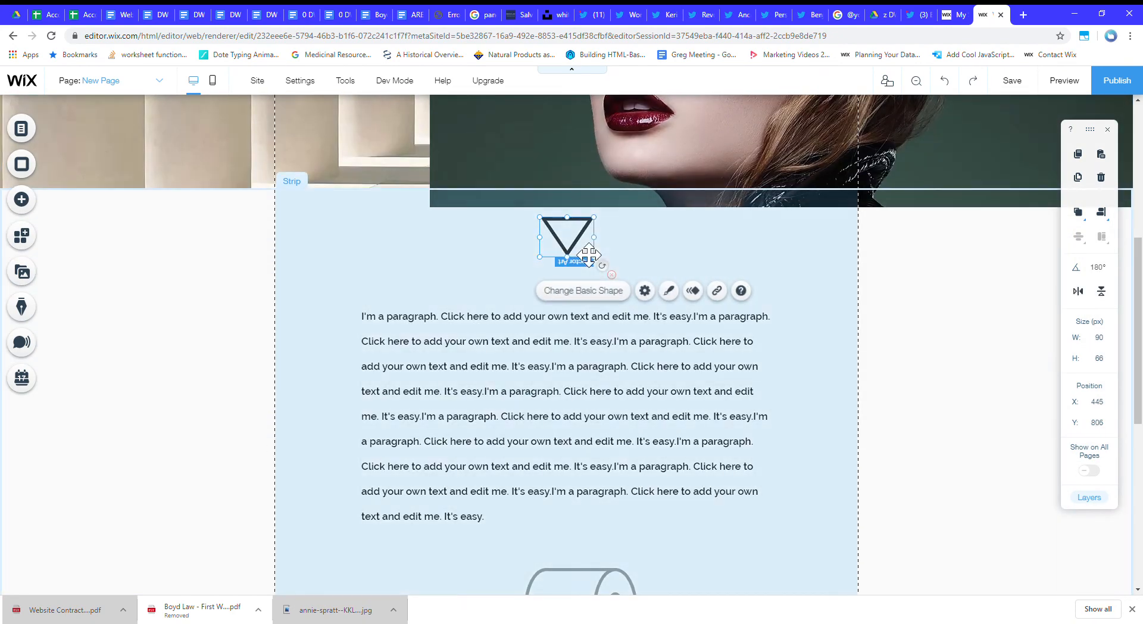
{"action": "left_click", "coordinate": [705, 289]}
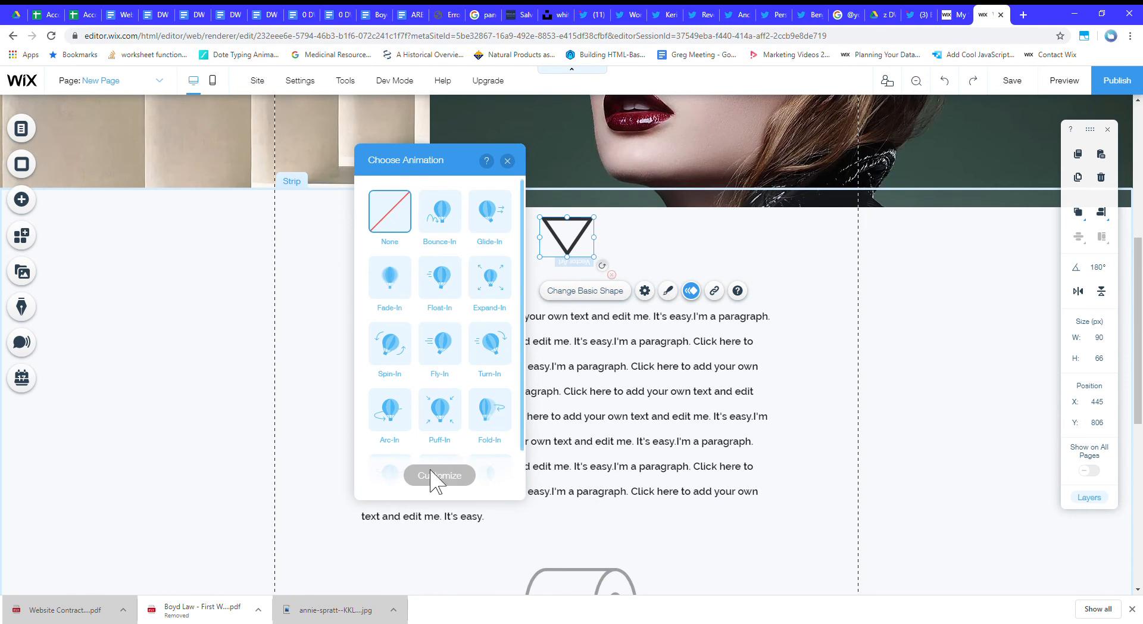
{"action": "scroll", "coordinate": [410, 387], "scroll_direction": "down", "scroll_amount": 1}
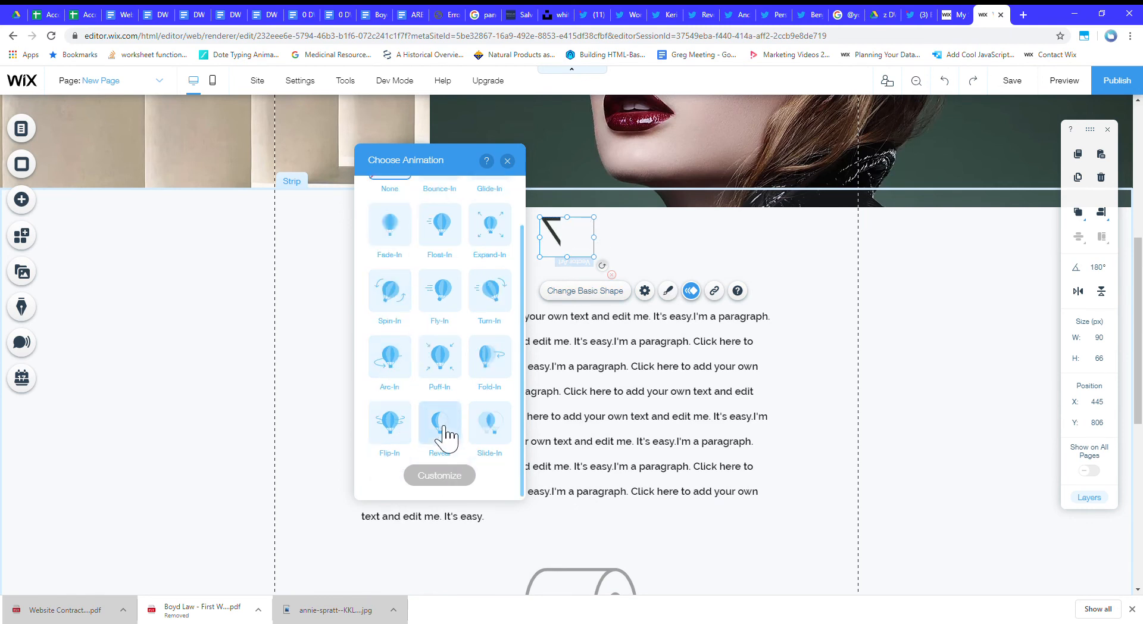
{"action": "left_click", "coordinate": [445, 427]}
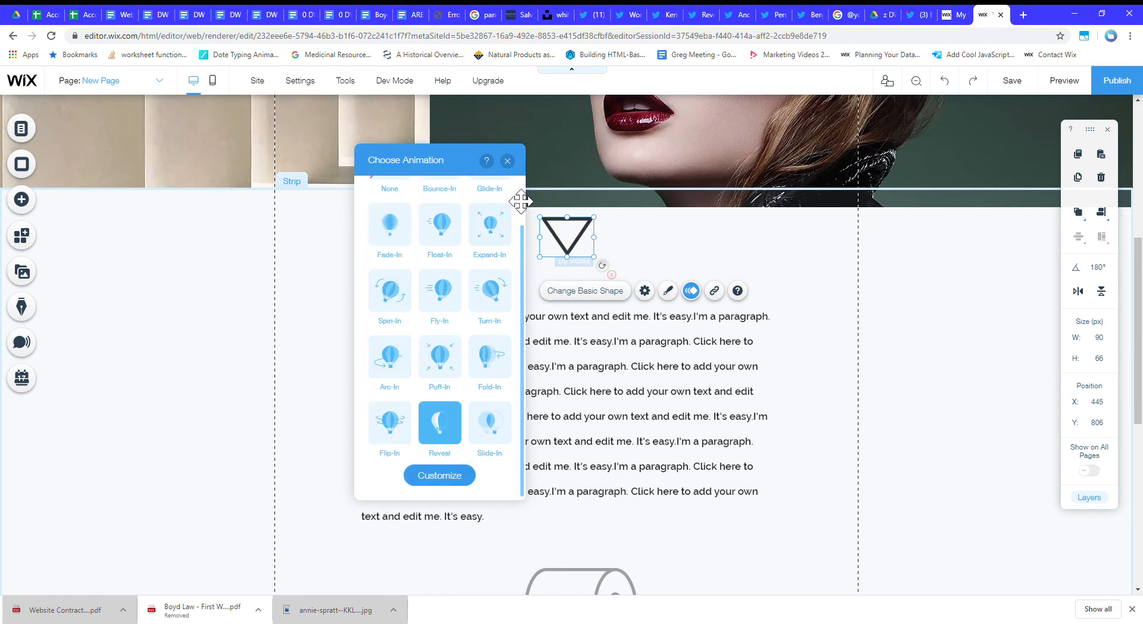
{"action": "left_click", "coordinate": [507, 161]}
Apply the Reveal animation to the body text block below the triangle.
{"action": "left_click", "coordinate": [577, 375]}
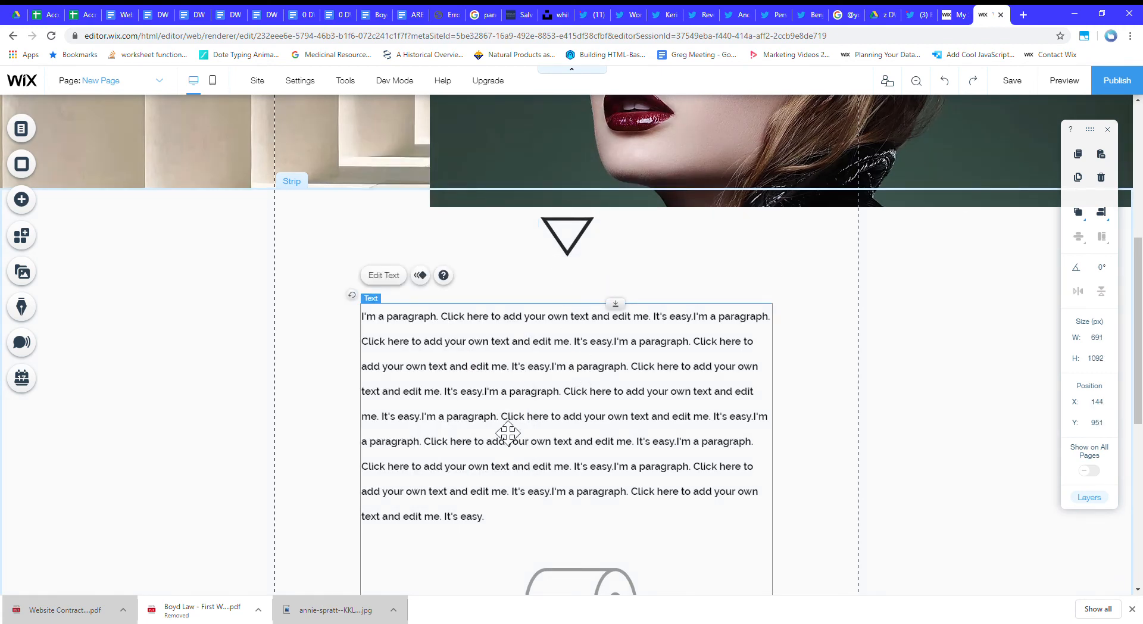
{"action": "left_click", "coordinate": [420, 275]}
{"action": "scroll", "coordinate": [915, 488], "scroll_direction": "down", "scroll_amount": 1}
{"action": "left_click", "coordinate": [880, 473]}
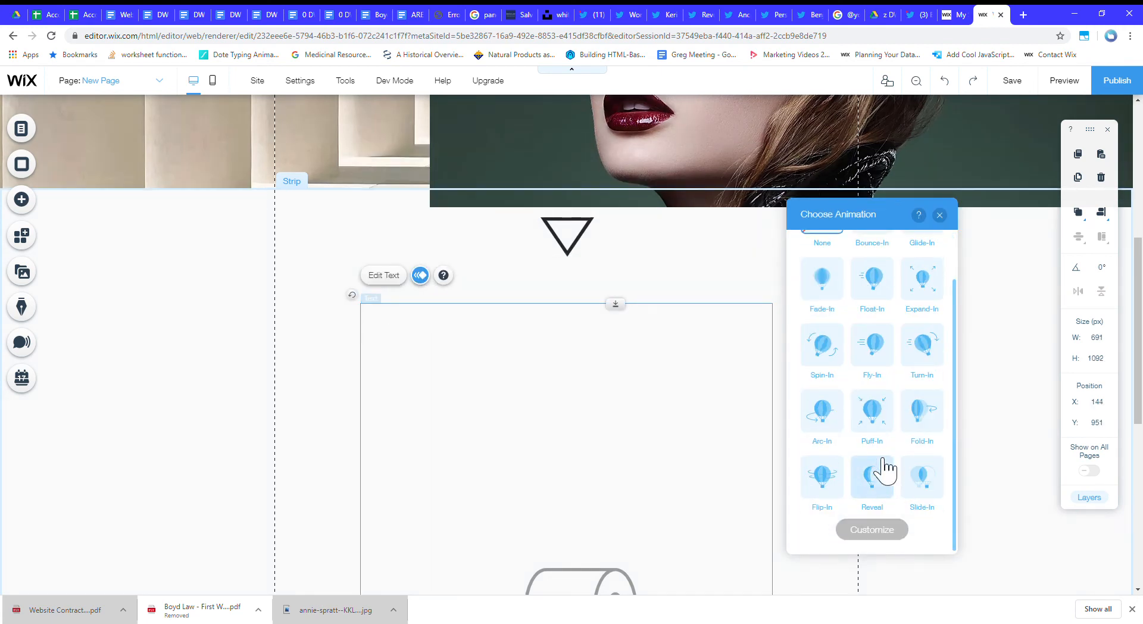
{"action": "left_click", "coordinate": [940, 215]}
Apply the Puff-In animation to the toilet-roll vector art between the paragraphs.
{"action": "scroll", "coordinate": [816, 420], "scroll_direction": "down", "scroll_amount": 5}
{"action": "left_click", "coordinate": [572, 352]}
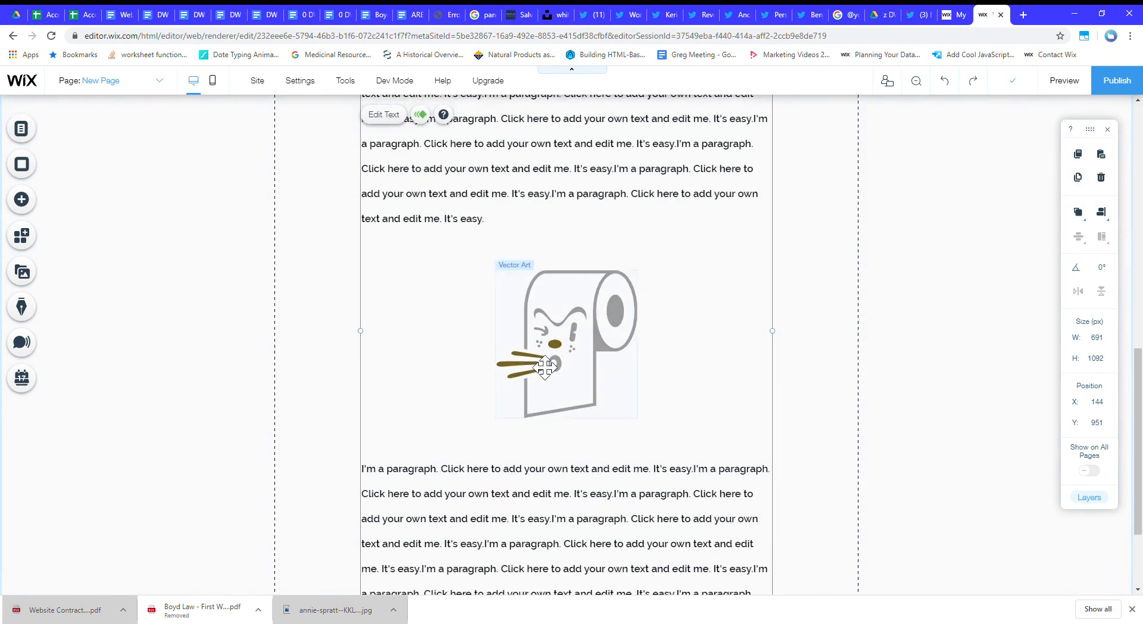
{"action": "left_click", "coordinate": [638, 241]}
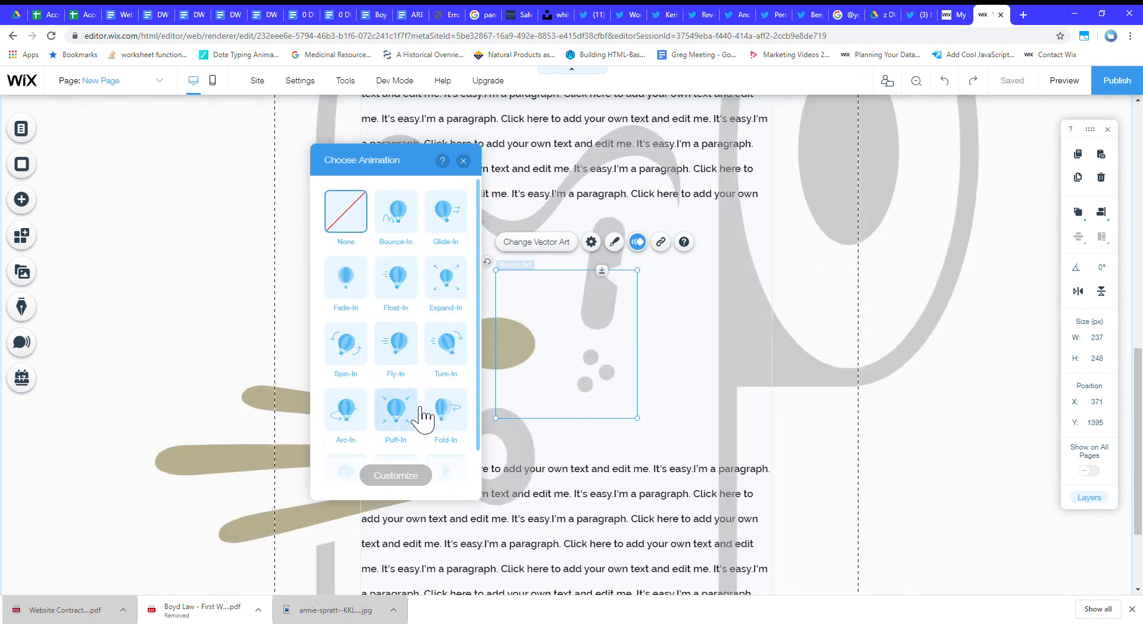
{"action": "left_click", "coordinate": [396, 409]}
{"action": "left_click", "coordinate": [463, 161]}
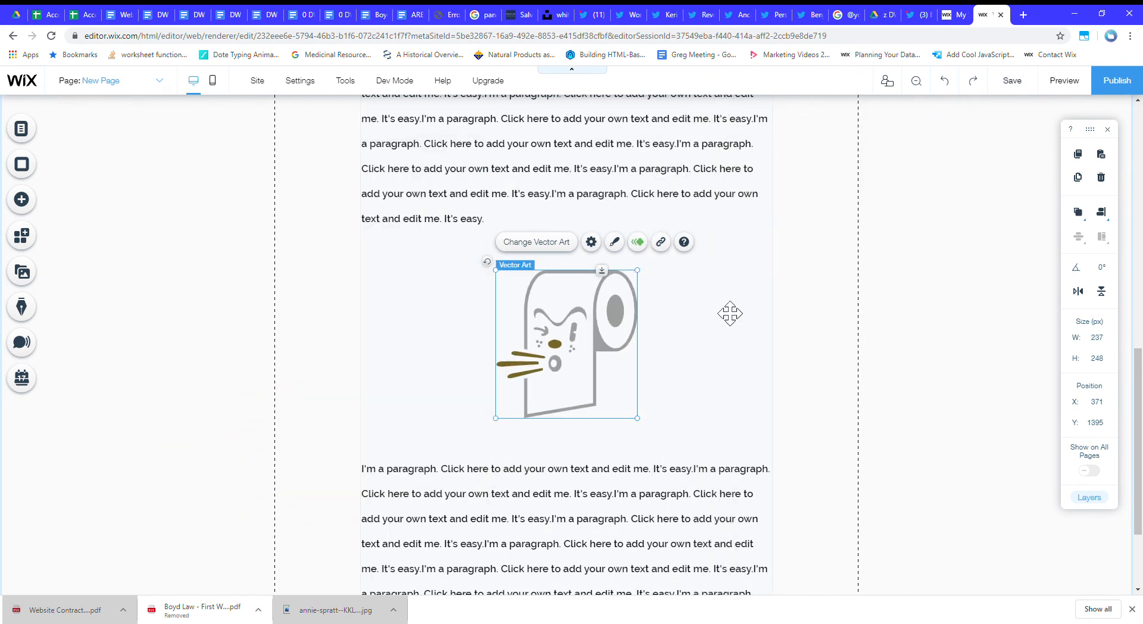
Look over the finished page, switch to Nice Page and examine its text, image and shape sections.
{"action": "scroll", "coordinate": [833, 331], "scroll_direction": "down", "scroll_amount": 2}
{"action": "scroll", "coordinate": [850, 345], "scroll_direction": "up", "scroll_amount": 2}
{"action": "scroll", "coordinate": [850, 345], "scroll_direction": "down", "scroll_amount": 2}
{"action": "scroll", "coordinate": [854, 345], "scroll_direction": "up", "scroll_amount": 6}
{"action": "scroll", "coordinate": [857, 345], "scroll_direction": "up", "scroll_amount": 7}
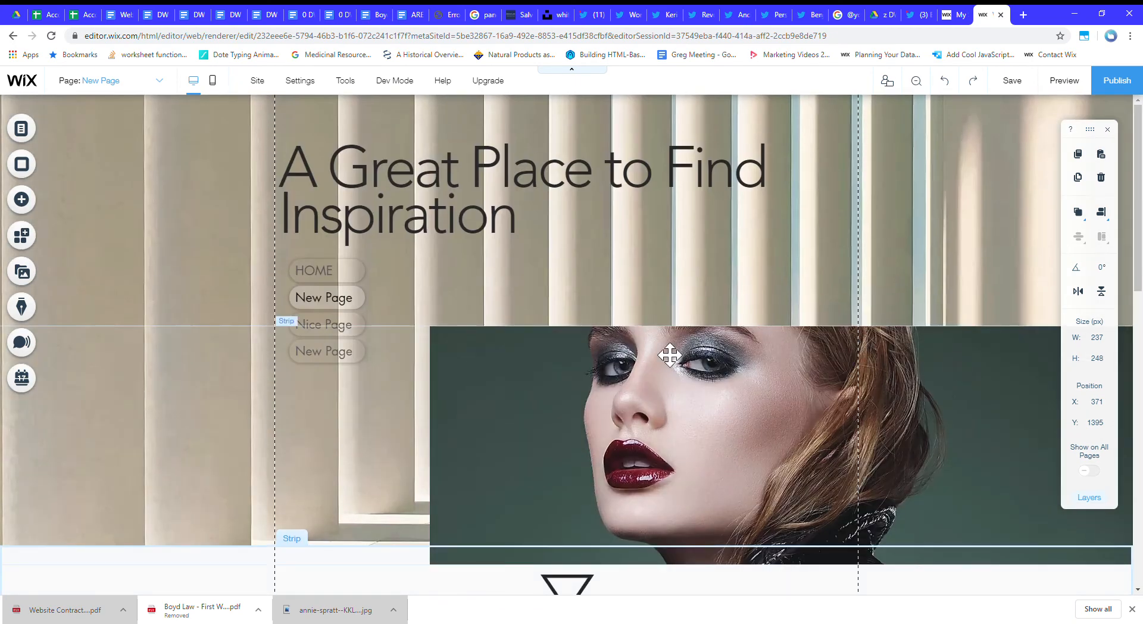
{"action": "left_click", "coordinate": [159, 81]}
{"action": "left_click", "coordinate": [113, 141]}
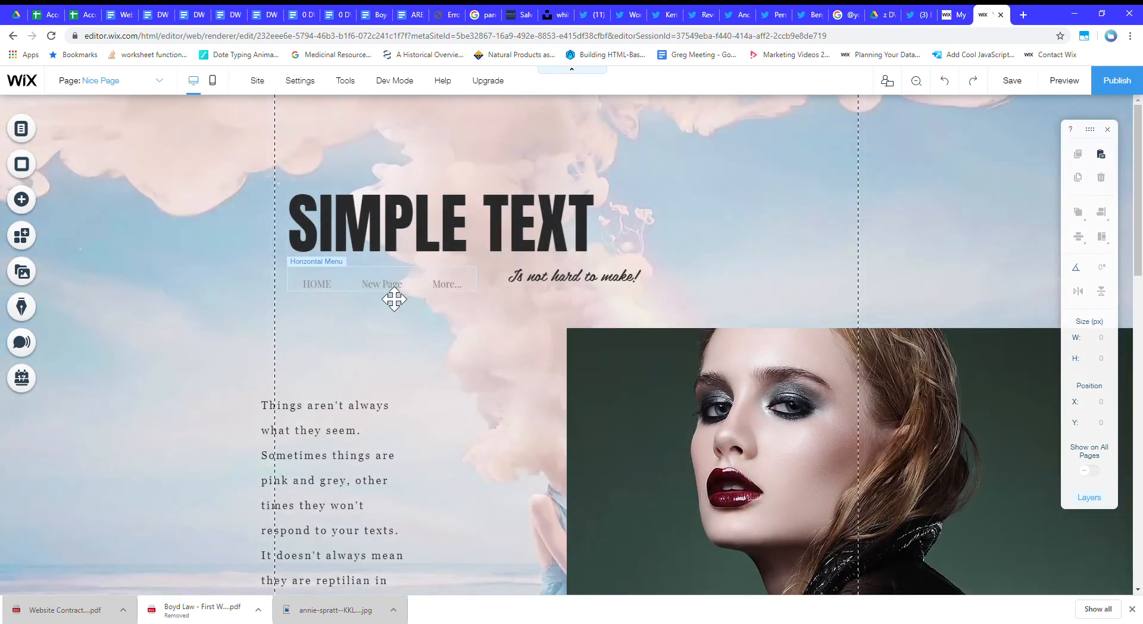
{"action": "left_click", "coordinate": [394, 297]}
{"action": "left_click", "coordinate": [575, 291]}
{"action": "scroll", "coordinate": [576, 298], "scroll_direction": "down", "scroll_amount": 12}
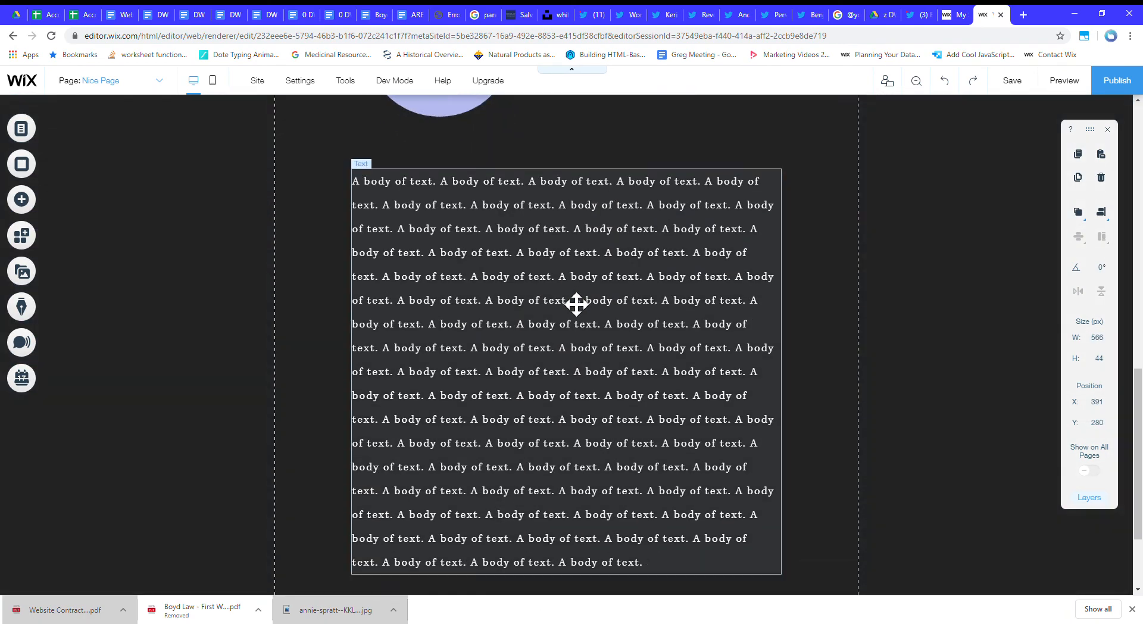
{"action": "scroll", "coordinate": [577, 304], "scroll_direction": "up", "scroll_amount": 5}
{"action": "left_click", "coordinate": [558, 320]}
{"action": "left_click", "coordinate": [450, 374]}
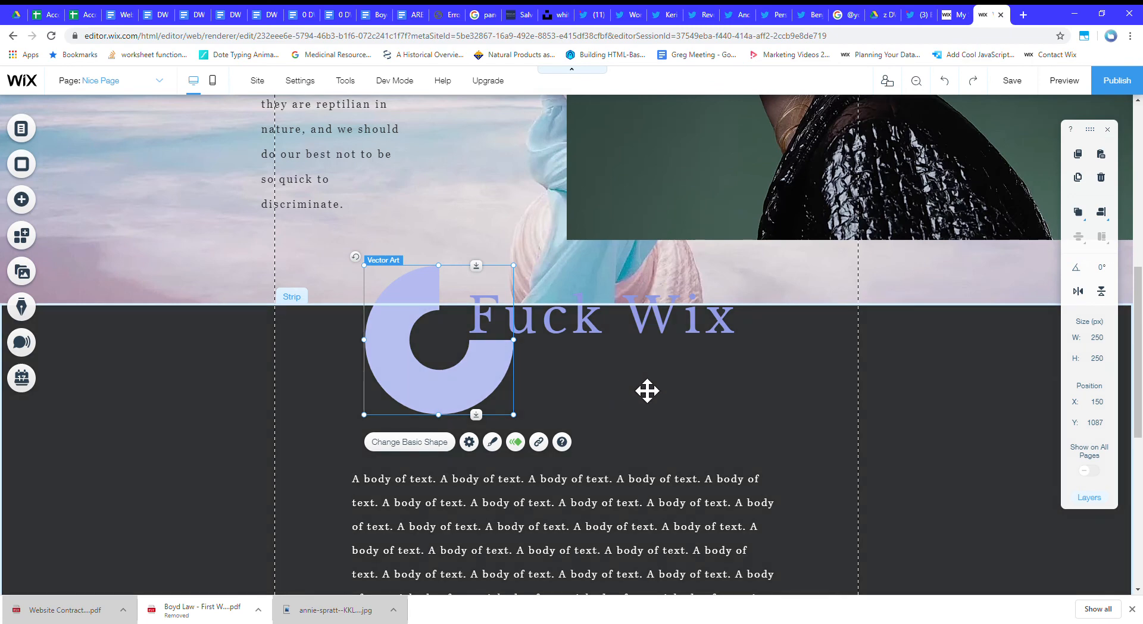
{"action": "scroll", "coordinate": [644, 404], "scroll_direction": "down", "scroll_amount": 6}
{"action": "scroll", "coordinate": [653, 413], "scroll_direction": "up", "scroll_amount": 12}
{"action": "scroll", "coordinate": [653, 413], "scroll_direction": "up", "scroll_amount": 2}
{"action": "left_click", "coordinate": [159, 82]}
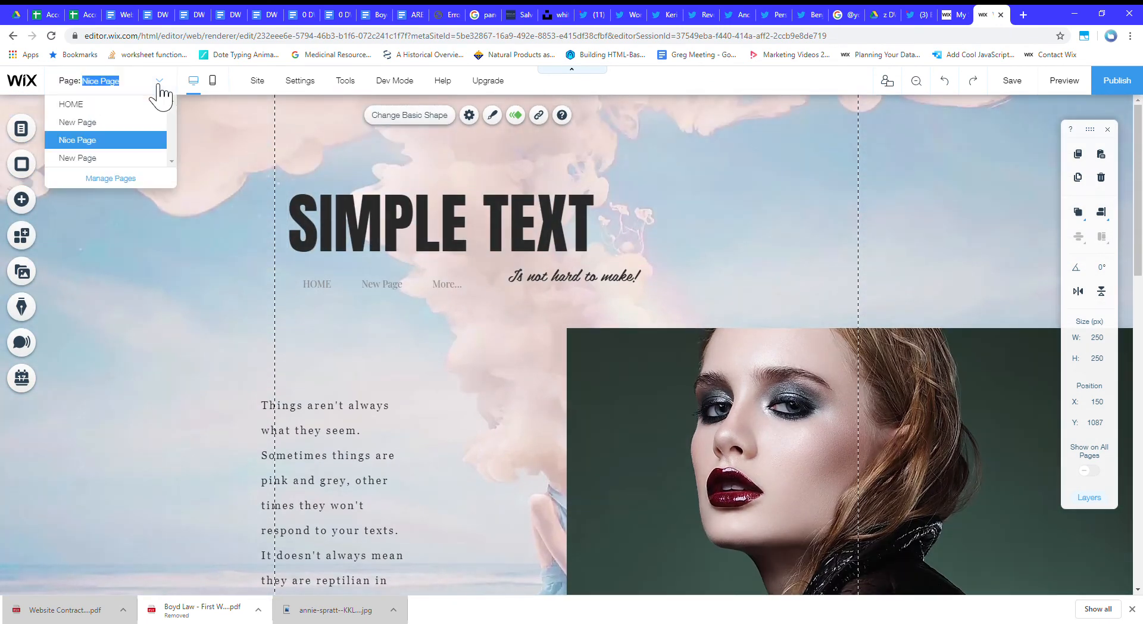
Preview Nice Page and examine its parallax image and element animations down the whole page.
{"action": "left_click", "coordinate": [1081, 81]}
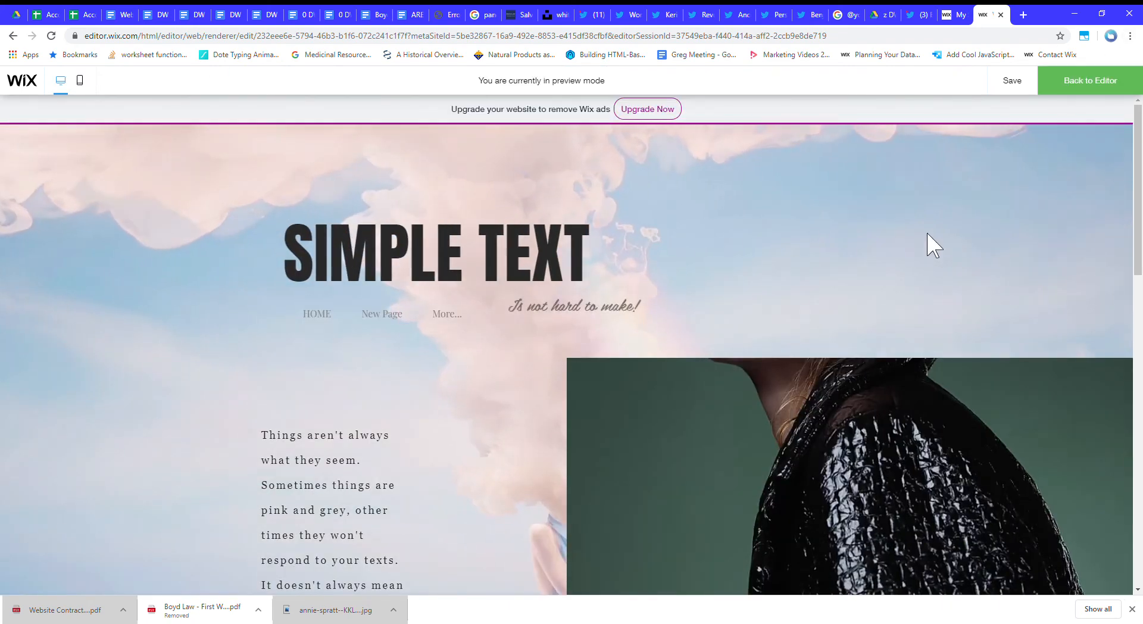
{"action": "scroll", "coordinate": [878, 283], "scroll_direction": "down", "scroll_amount": 2}
{"action": "scroll", "coordinate": [878, 283], "scroll_direction": "up", "scroll_amount": 1}
{"action": "scroll", "coordinate": [878, 284], "scroll_direction": "down", "scroll_amount": 3}
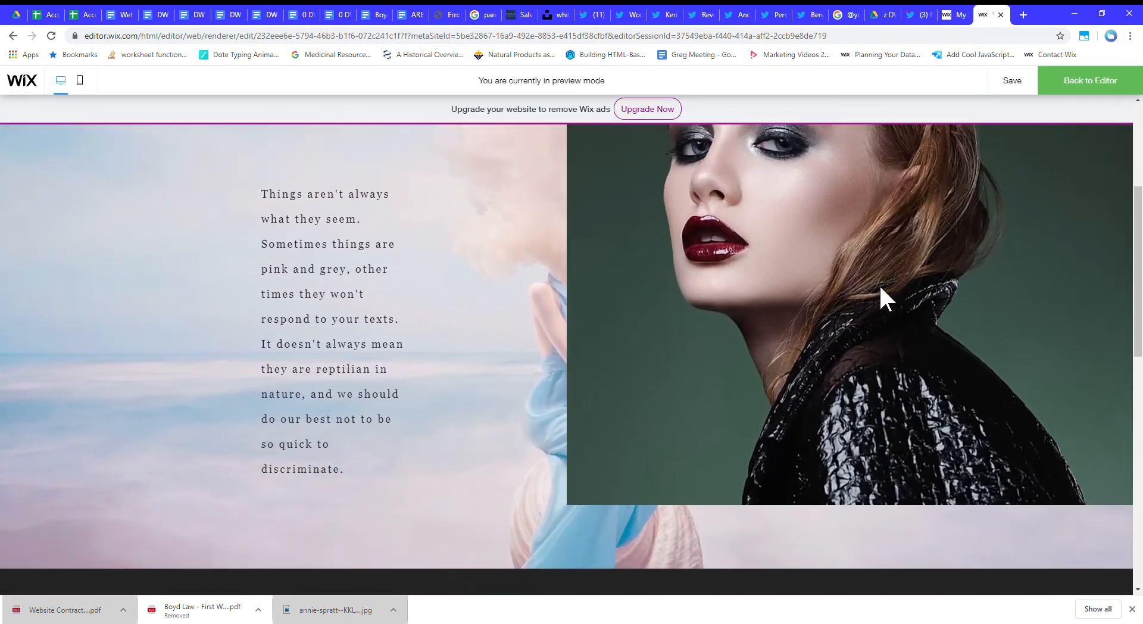
{"action": "scroll", "coordinate": [880, 287], "scroll_direction": "down", "scroll_amount": 2}
{"action": "scroll", "coordinate": [880, 287], "scroll_direction": "up", "scroll_amount": 5}
{"action": "scroll", "coordinate": [880, 287], "scroll_direction": "down", "scroll_amount": 6}
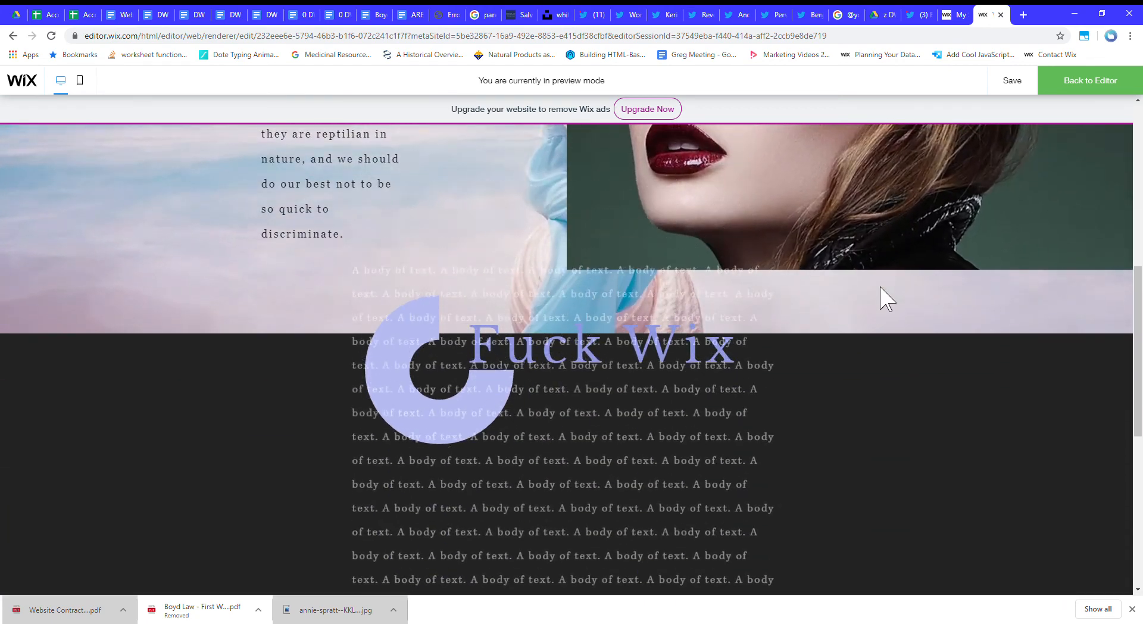
{"action": "scroll", "coordinate": [880, 287], "scroll_direction": "down", "scroll_amount": 5}
{"action": "scroll", "coordinate": [880, 286], "scroll_direction": "up", "scroll_amount": 3}
{"action": "scroll", "coordinate": [880, 287], "scroll_direction": "down", "scroll_amount": 1}
{"action": "scroll", "coordinate": [879, 292], "scroll_direction": "down", "scroll_amount": 1}
{"action": "scroll", "coordinate": [878, 292], "scroll_direction": "up", "scroll_amount": 10}
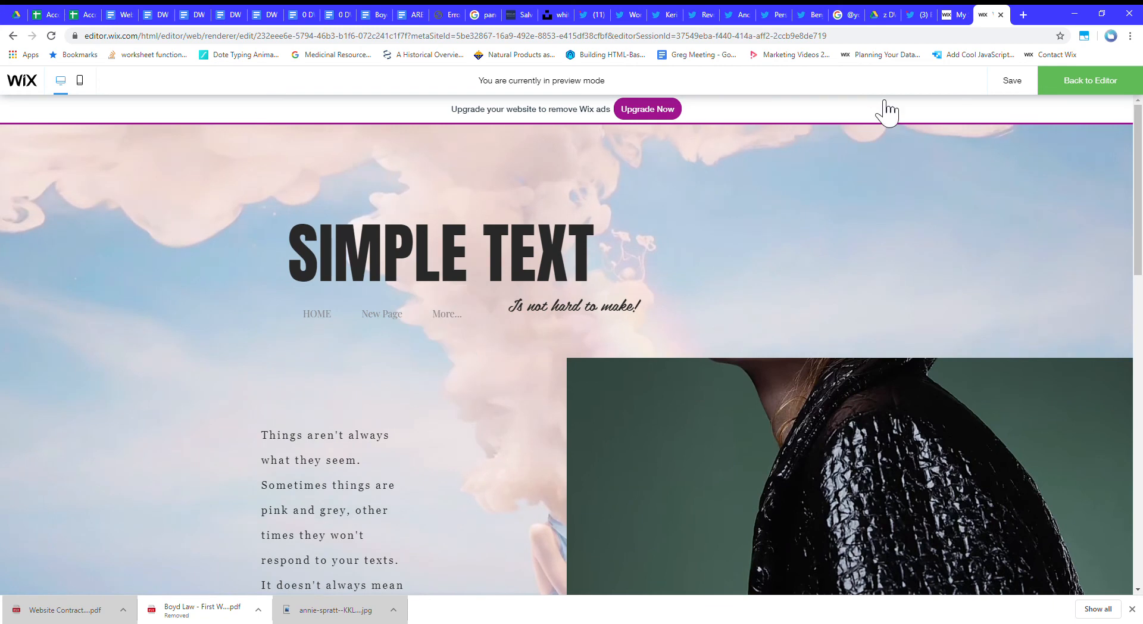
Open the other New Page, titled "Large Chungo", in the previewed site and play its audio track.
{"action": "mouse_move", "coordinate": [447, 315]}
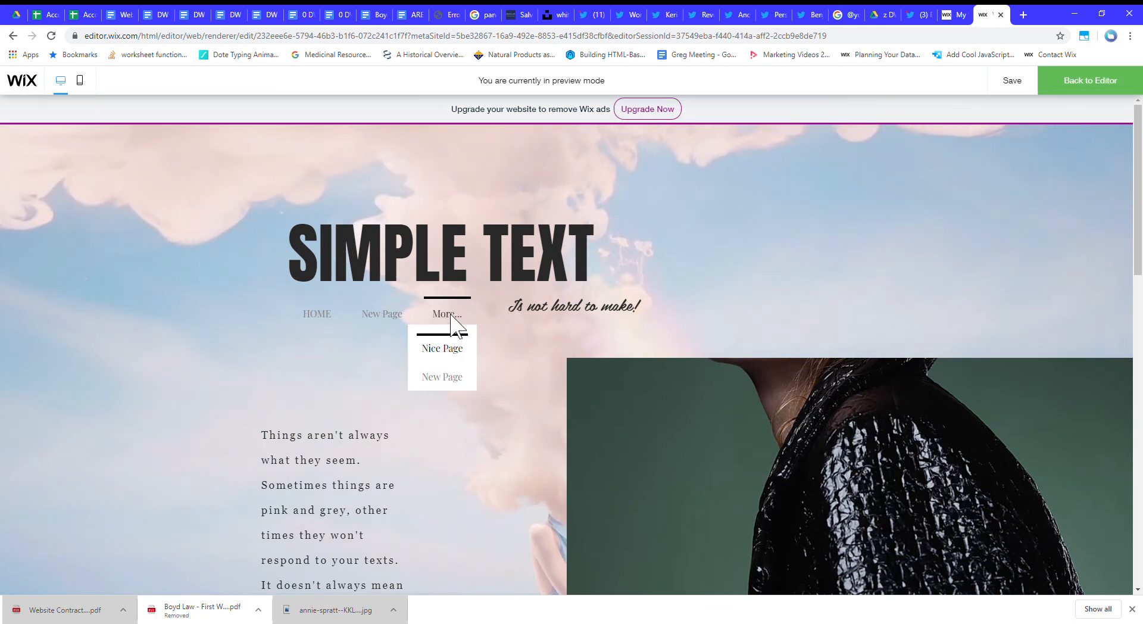
{"action": "left_click", "coordinate": [456, 380]}
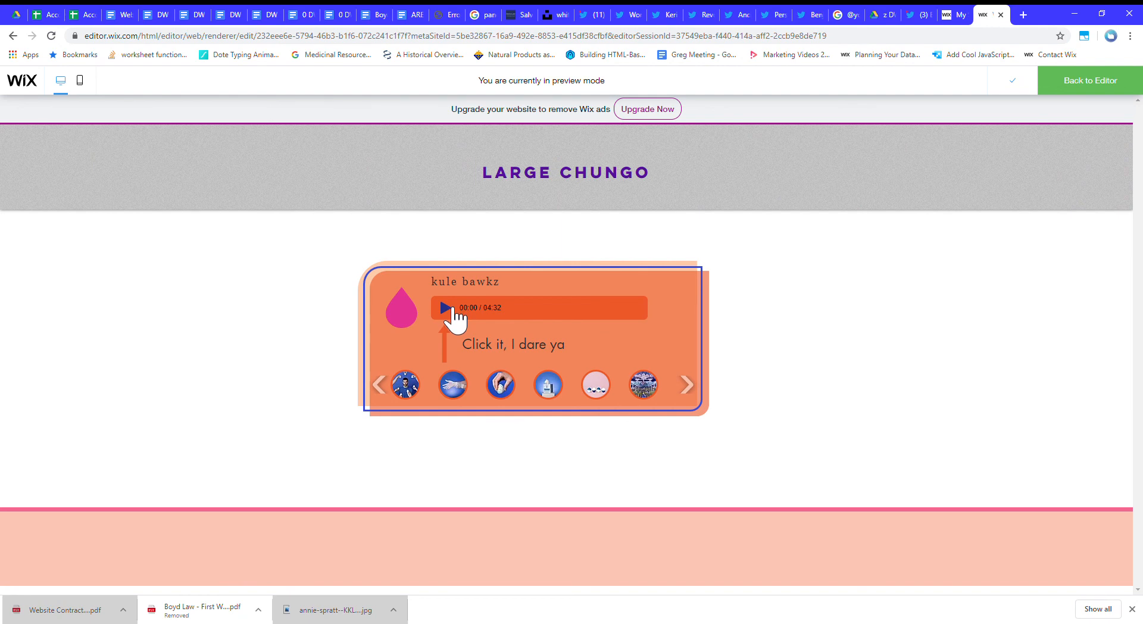
{"action": "left_click", "coordinate": [888, 152]}
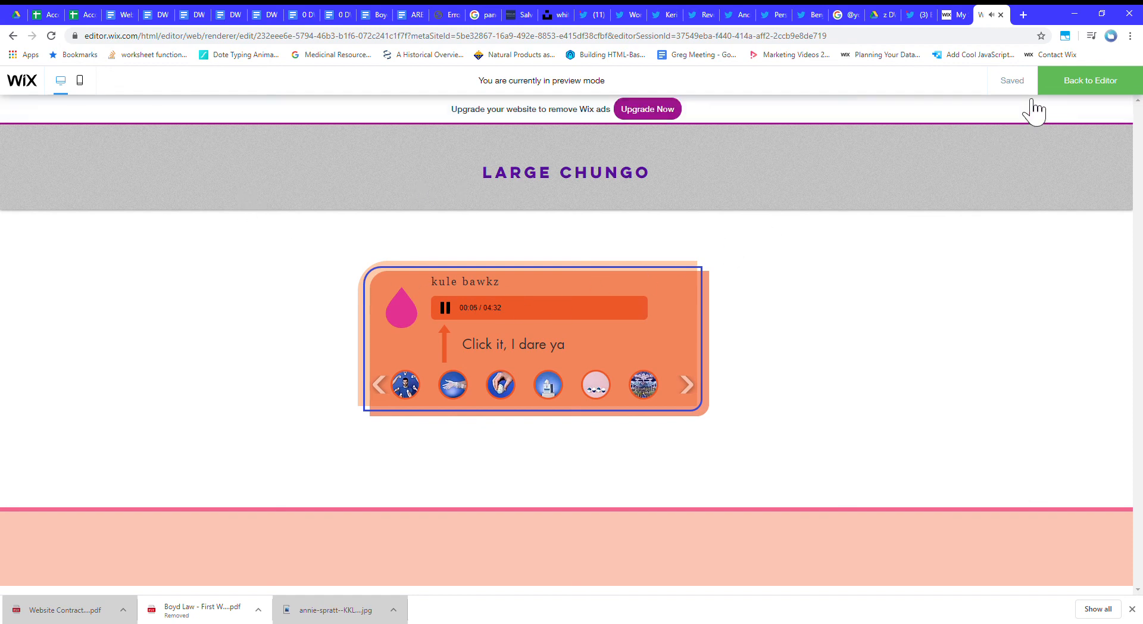
Return to the editor and switch back to the New Page titled "A Great Place to Find Inspiration".
{"action": "left_click", "coordinate": [1084, 88]}
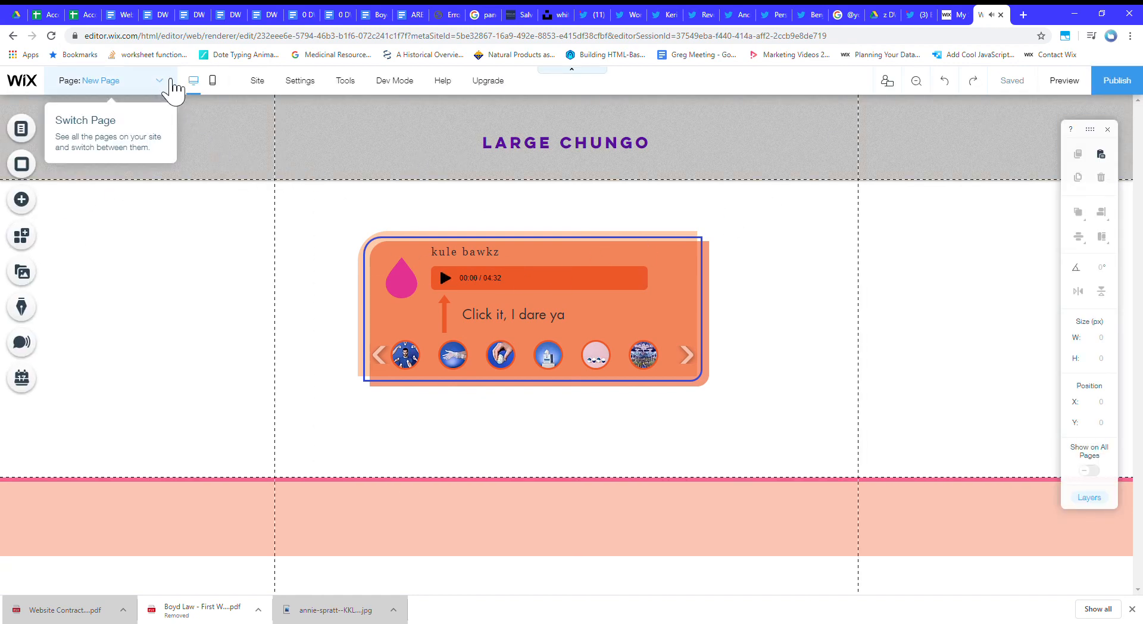
{"action": "left_click", "coordinate": [163, 82]}
{"action": "left_click", "coordinate": [126, 132]}
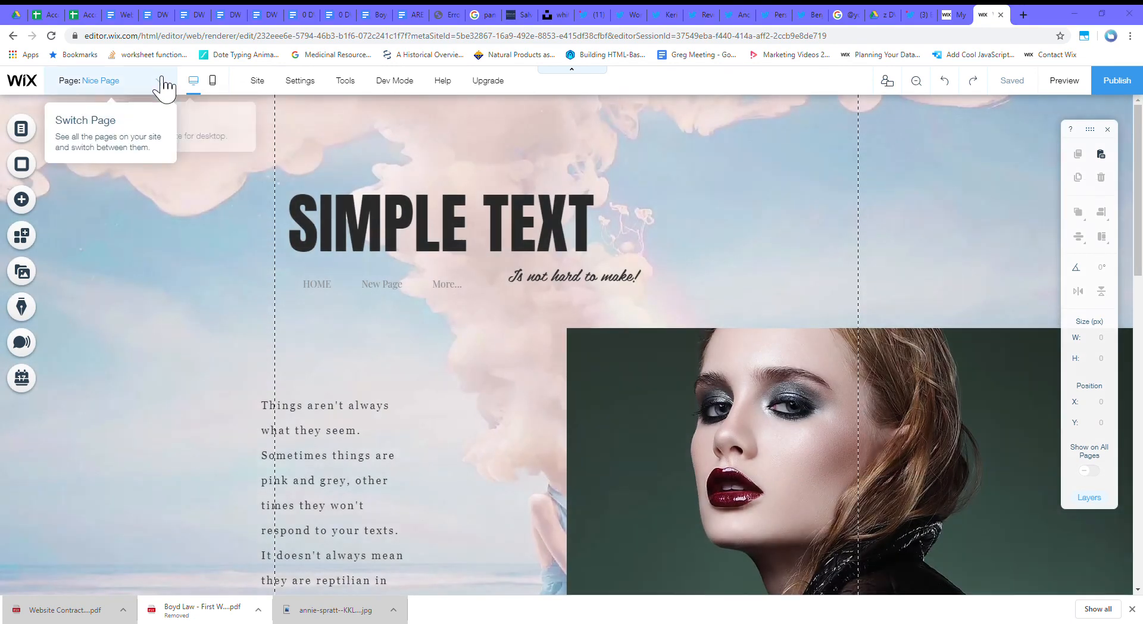
{"action": "left_click", "coordinate": [159, 82]}
{"action": "left_click", "coordinate": [128, 138]}
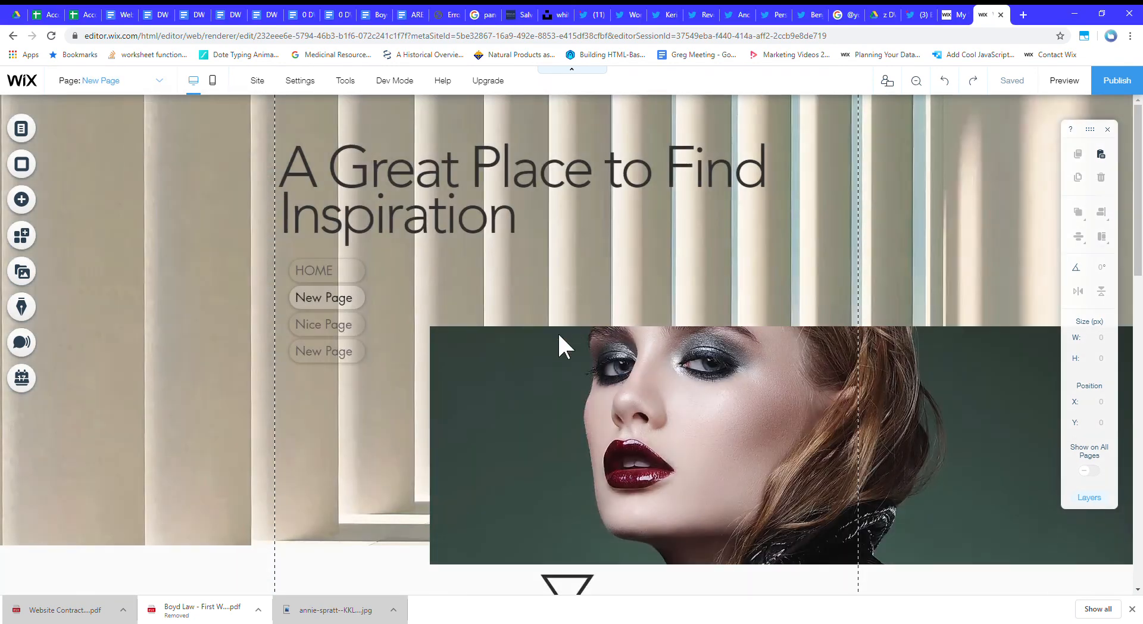
Center-align the items of the vertical menu below the title.
{"action": "left_click", "coordinate": [357, 324]}
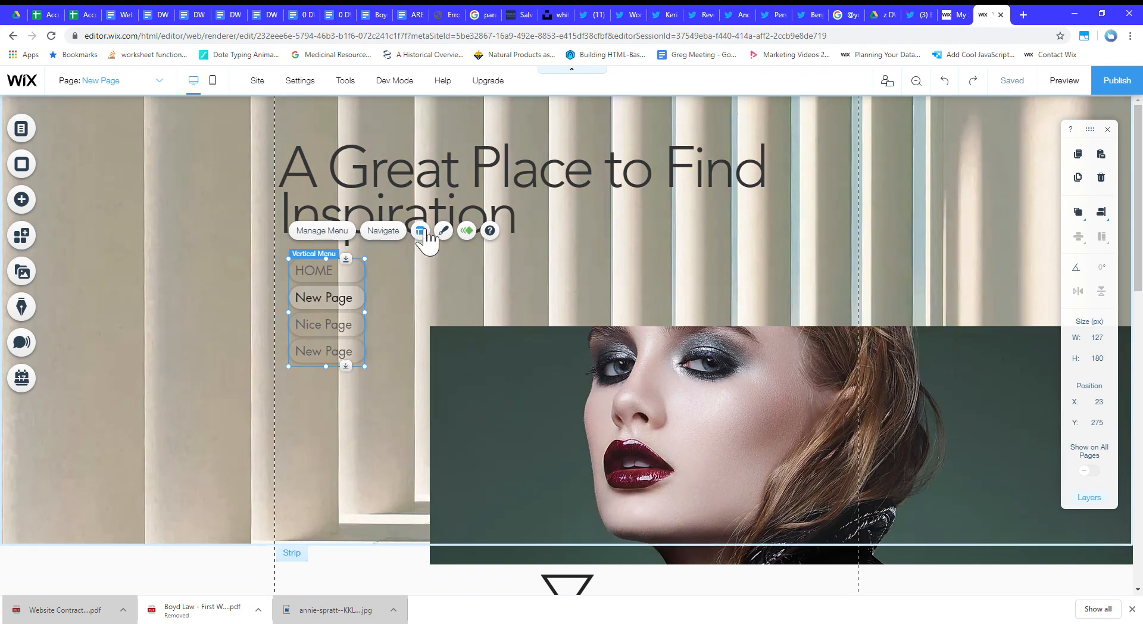
{"action": "left_click", "coordinate": [426, 231]}
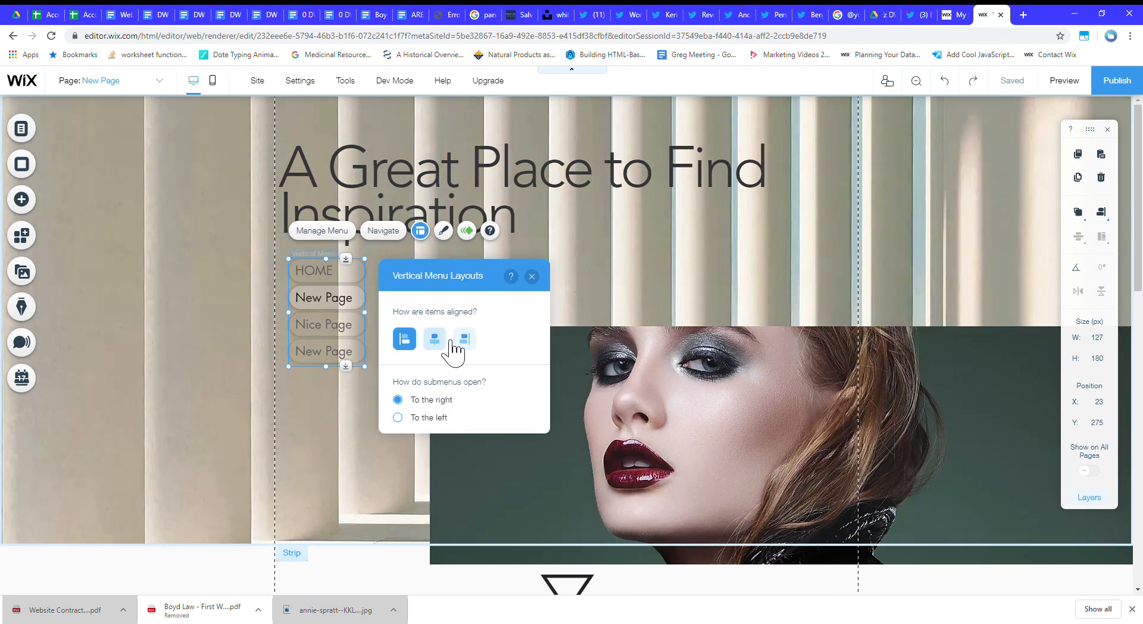
{"action": "left_click", "coordinate": [435, 340]}
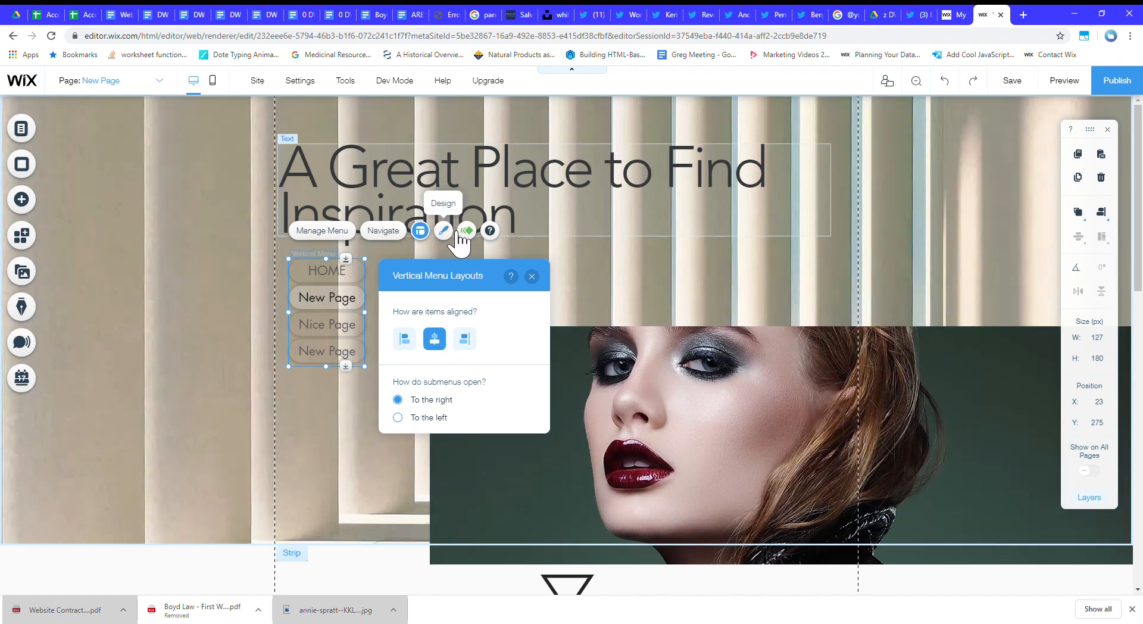
{"action": "left_click", "coordinate": [444, 231]}
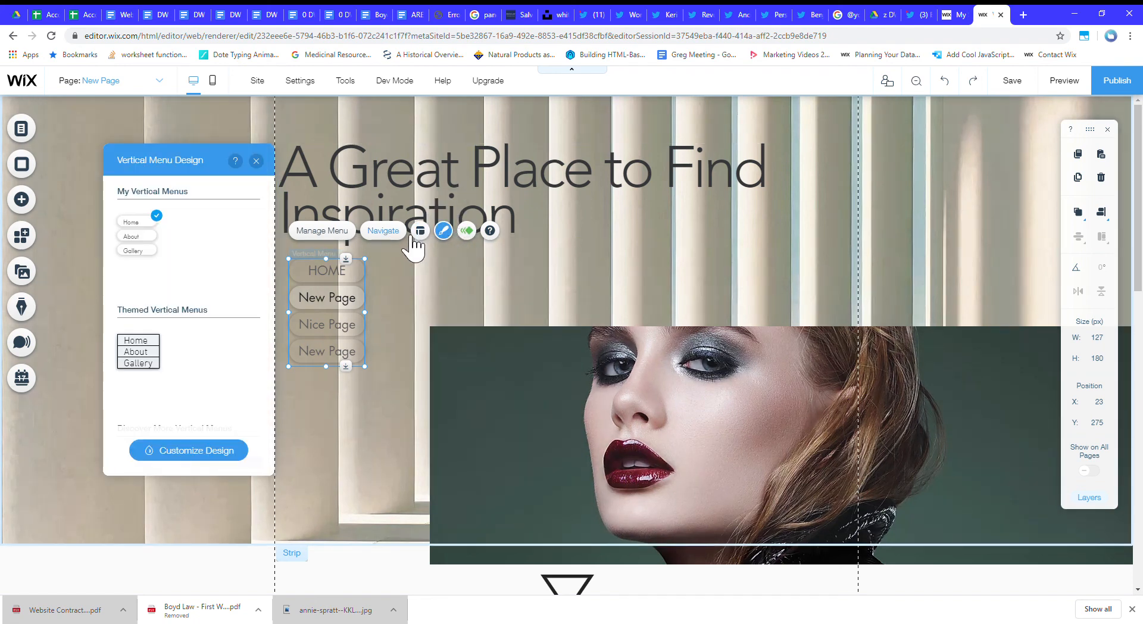
{"action": "left_click", "coordinate": [352, 232]}
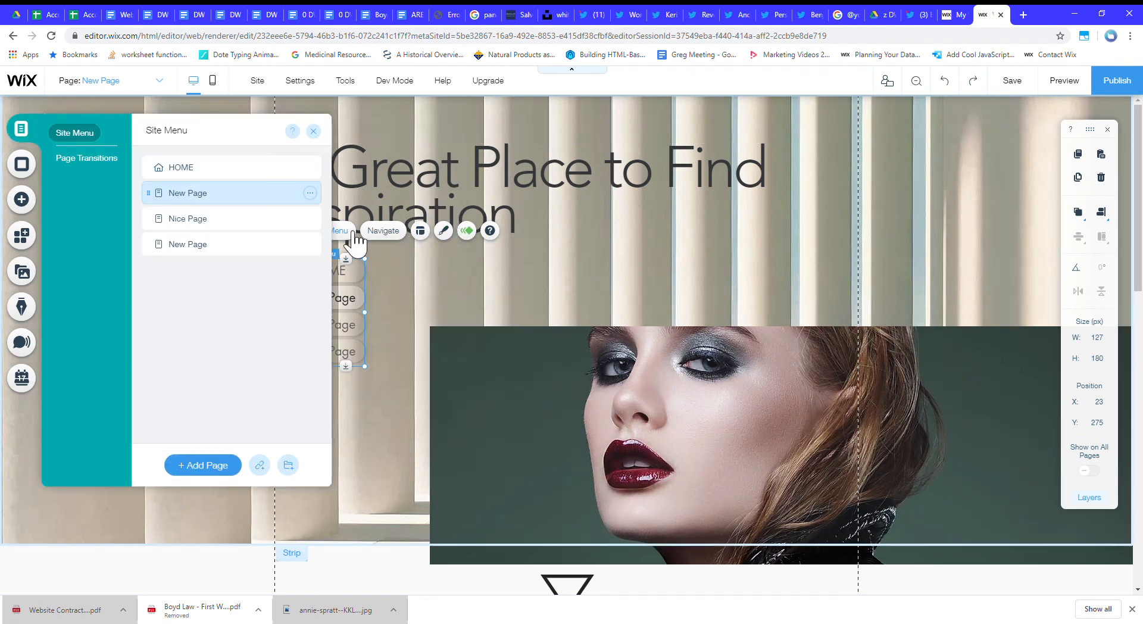
{"action": "left_click", "coordinate": [421, 232]}
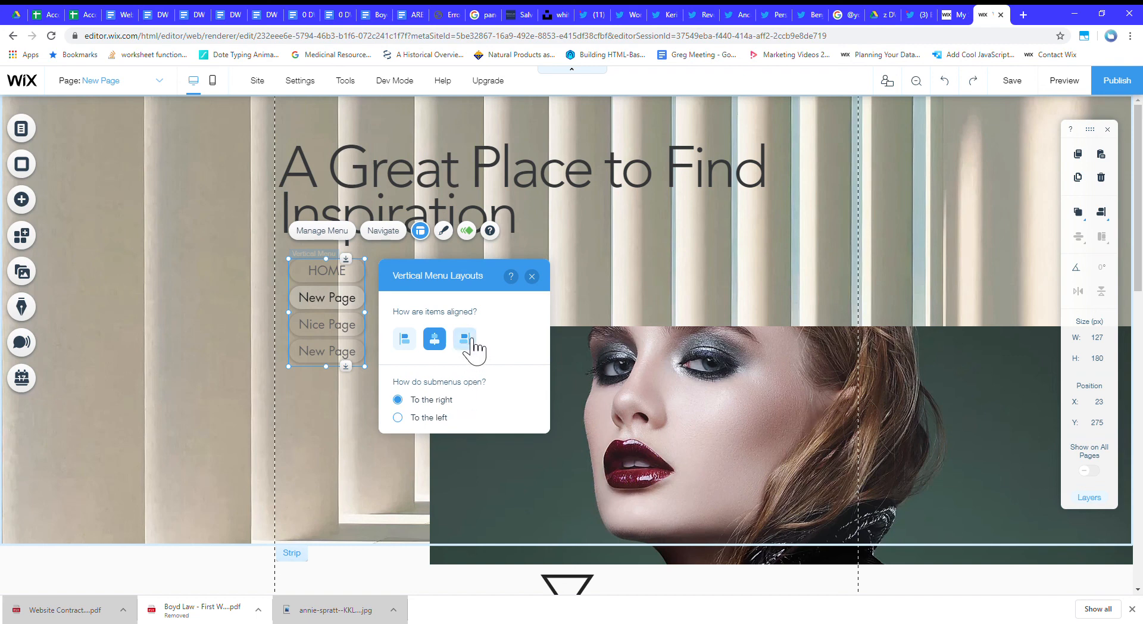
Close the menu layout settings and shorten the vertical menu's height so its items sit closer together.
{"action": "left_click", "coordinate": [532, 277]}
{"action": "left_click_drag", "start_coordinate": [339, 395], "coordinate": [339, 368]}
{"action": "left_click", "coordinate": [827, 248]}
Preview the page, examine the animations of the vector art and title, and return to the editor.
{"action": "scroll", "coordinate": [827, 250], "scroll_direction": "down", "scroll_amount": 6}
{"action": "scroll", "coordinate": [827, 250], "scroll_direction": "up", "scroll_amount": 5}
{"action": "scroll", "coordinate": [828, 253], "scroll_direction": "down", "scroll_amount": 10}
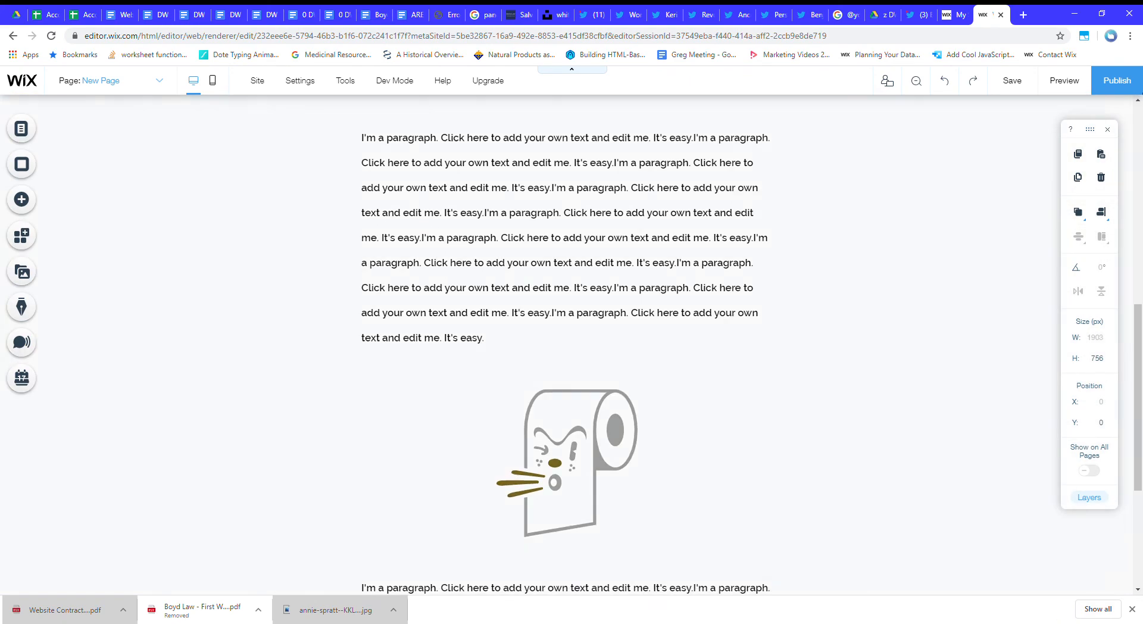
{"action": "left_click", "coordinate": [1064, 80]}
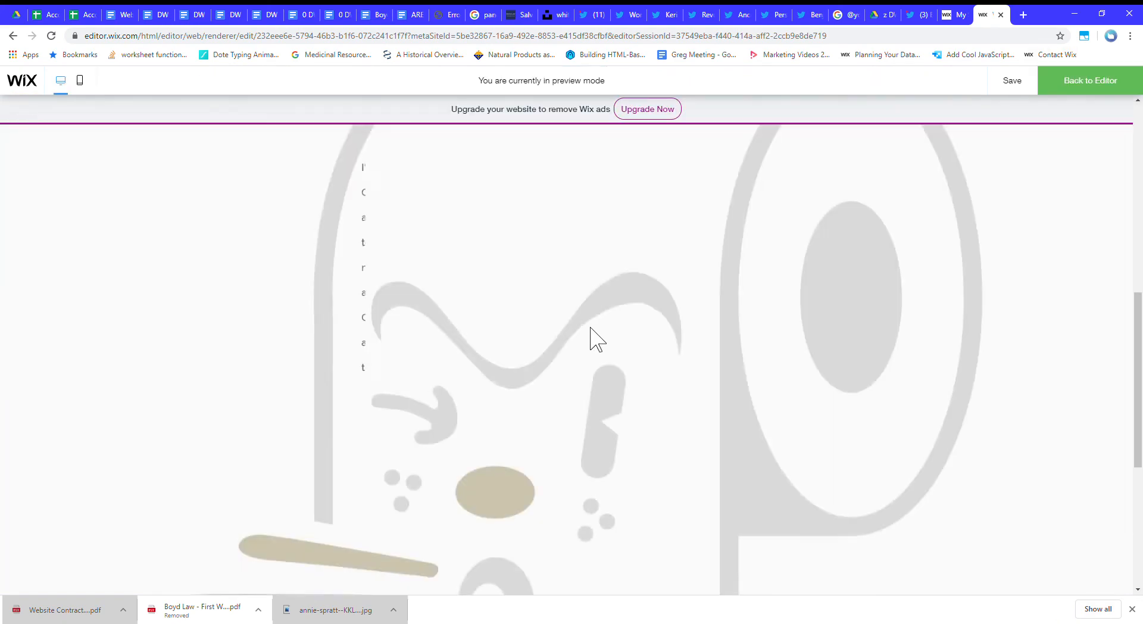
{"action": "scroll", "coordinate": [643, 312], "scroll_direction": "up", "scroll_amount": 6}
{"action": "scroll", "coordinate": [643, 316], "scroll_direction": "up", "scroll_amount": 3}
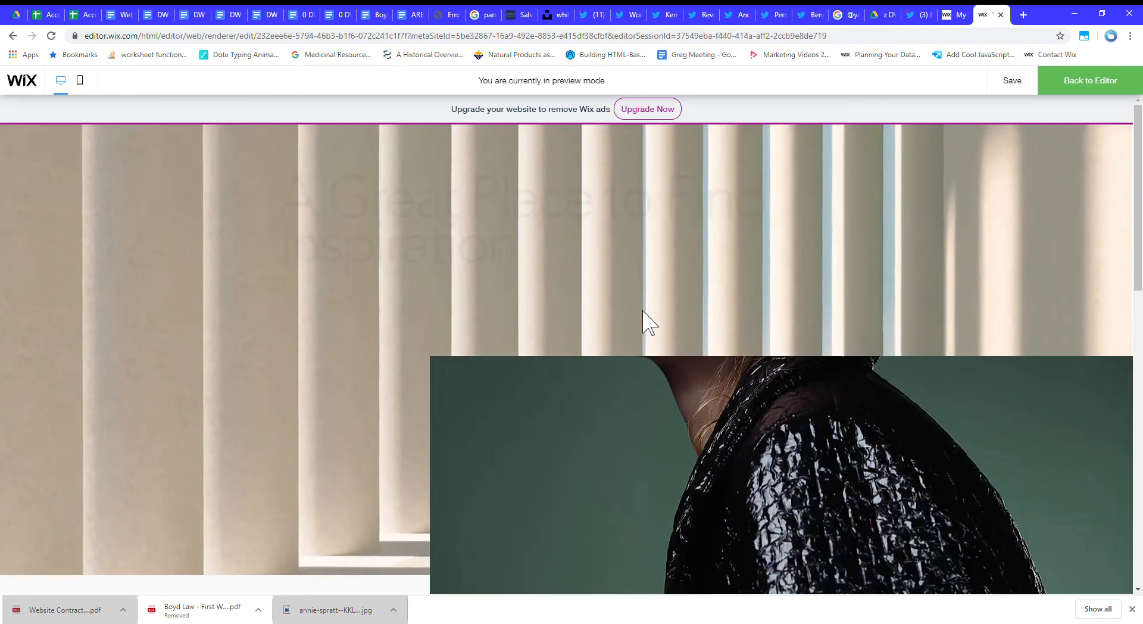
{"action": "left_click", "coordinate": [1090, 81]}
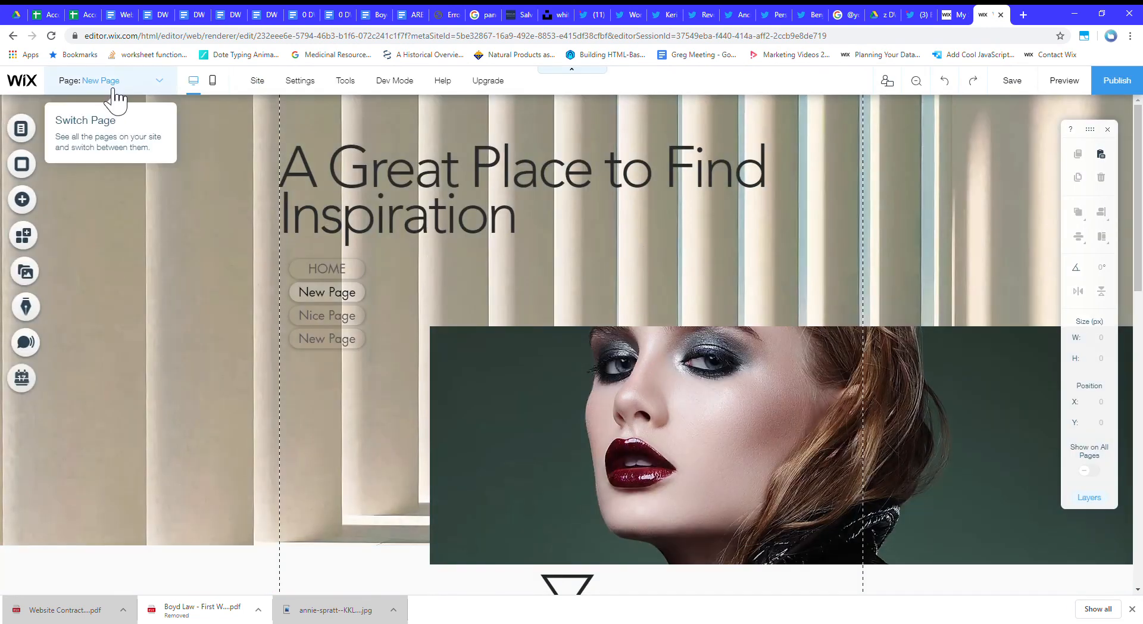
Rename the current New Page as Nice Page 2 and make it the site's homepage.
{"action": "left_click", "coordinate": [38, 133]}
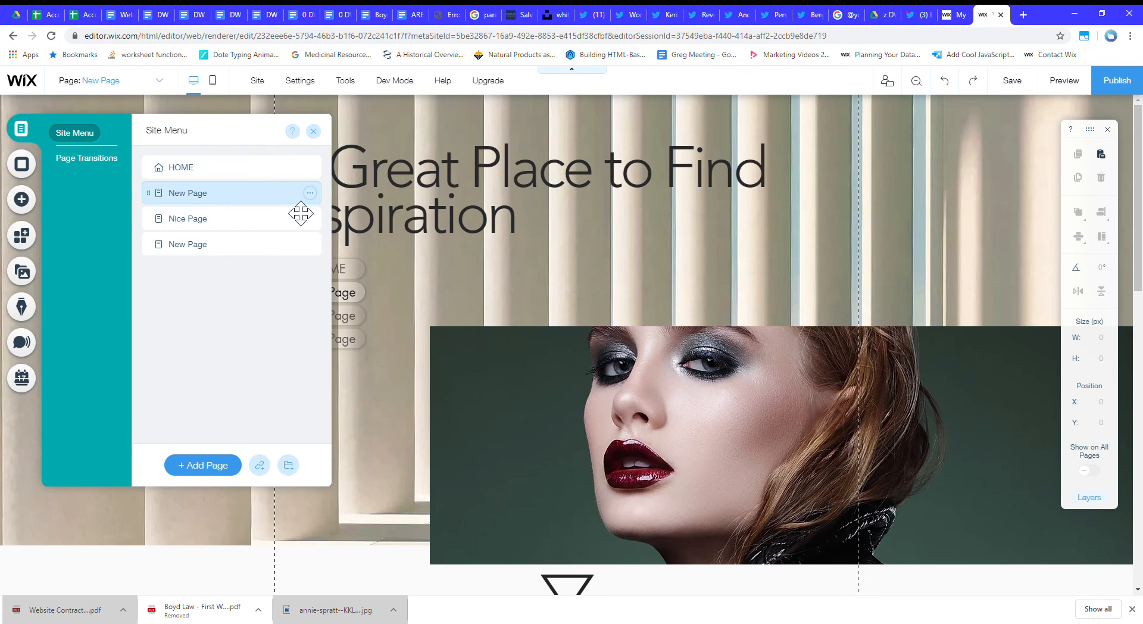
{"action": "left_click", "coordinate": [311, 194]}
{"action": "left_click", "coordinate": [360, 193]}
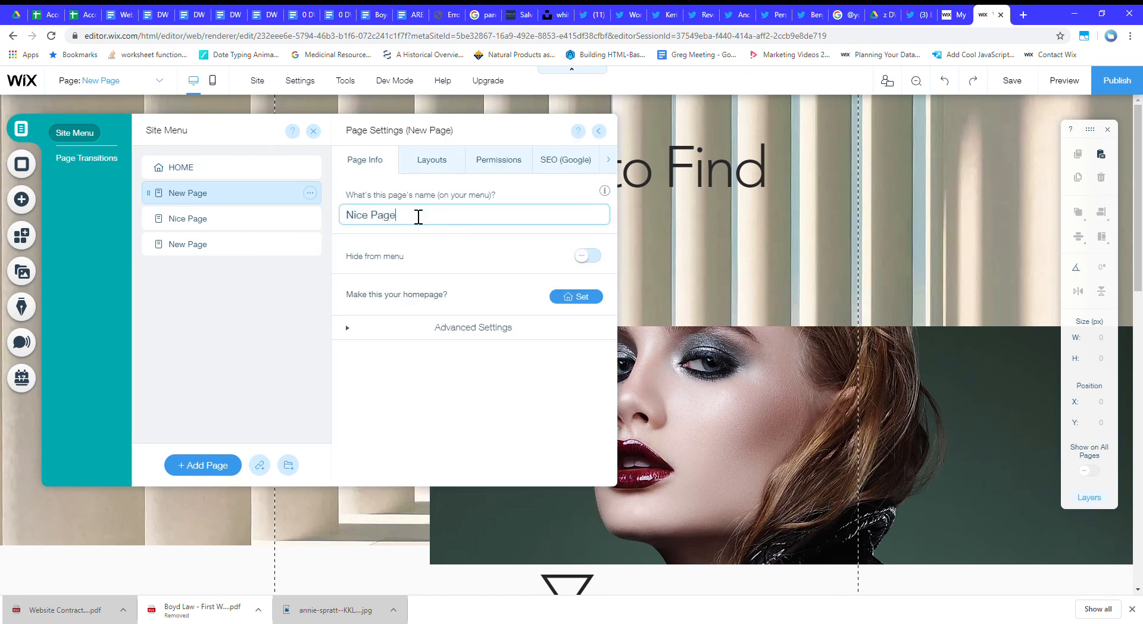
{"action": "key", "text": "Return"}
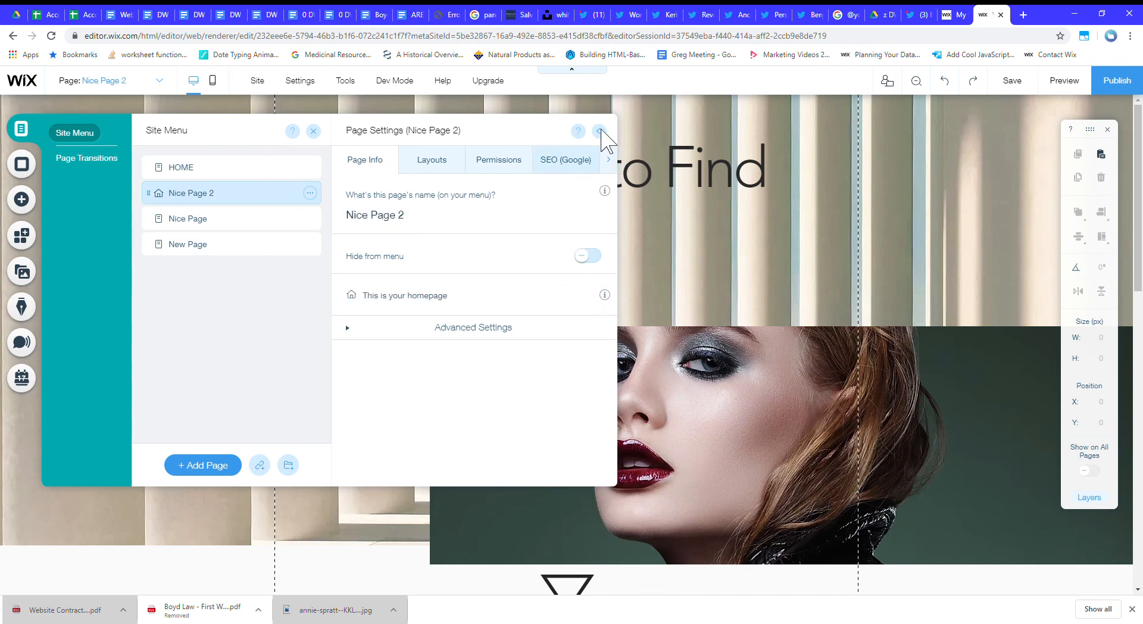
{"action": "left_click", "coordinate": [600, 132]}
{"action": "left_click", "coordinate": [980, 230]}
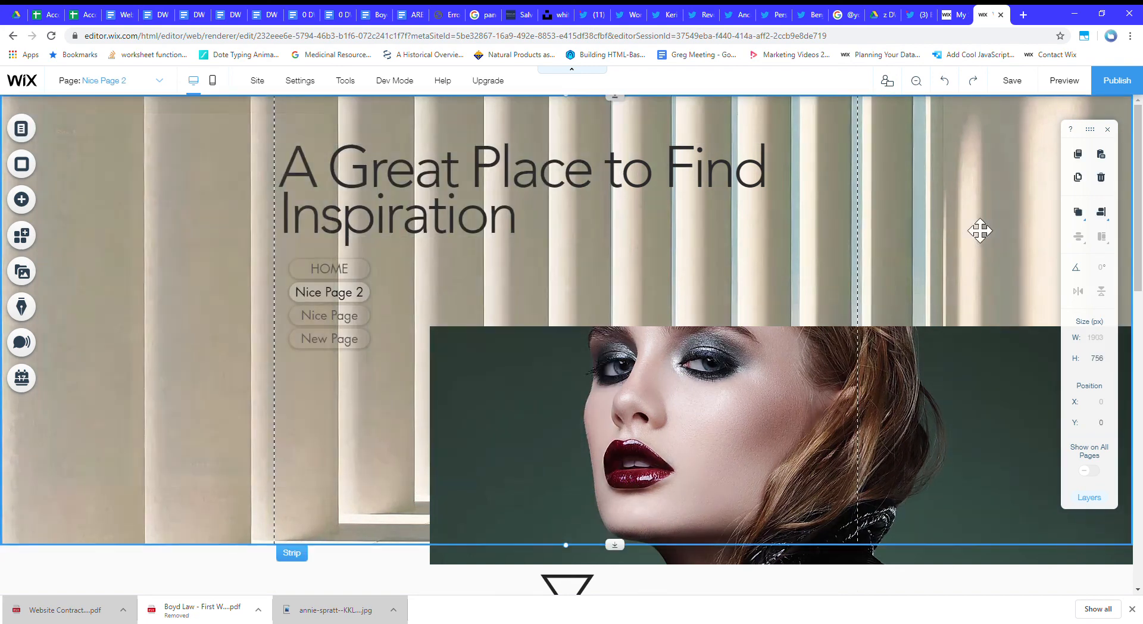
Preview Nice Page 2 and examine its menu, parallax image, text and vector art animations down the page.
{"action": "left_click", "coordinate": [1083, 84]}
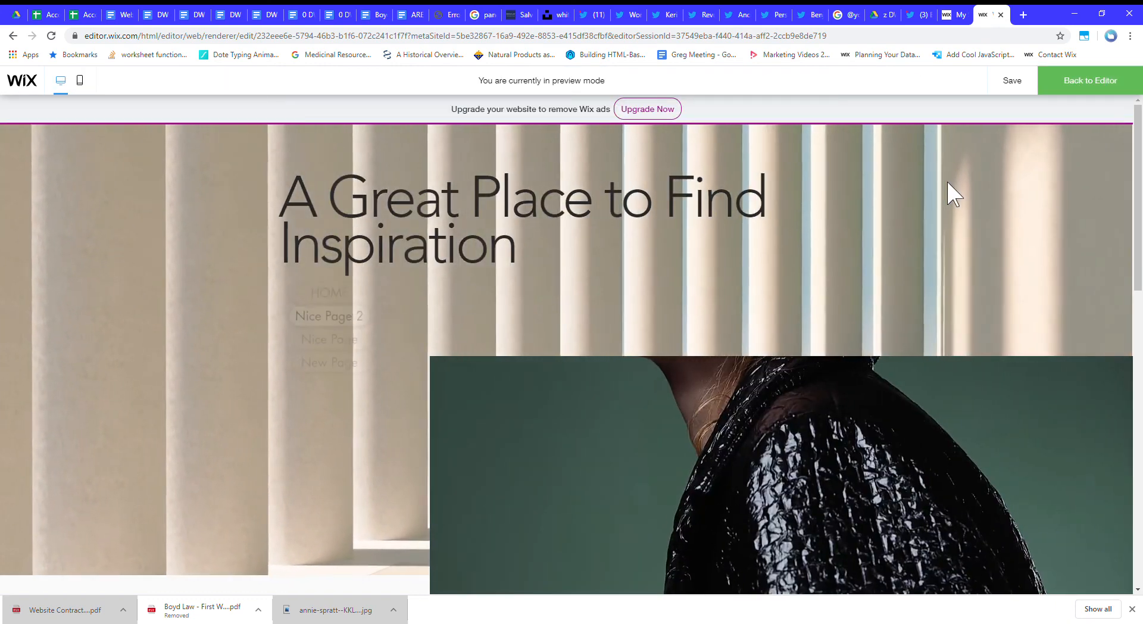
{"action": "scroll", "coordinate": [949, 200], "scroll_direction": "down", "scroll_amount": 1}
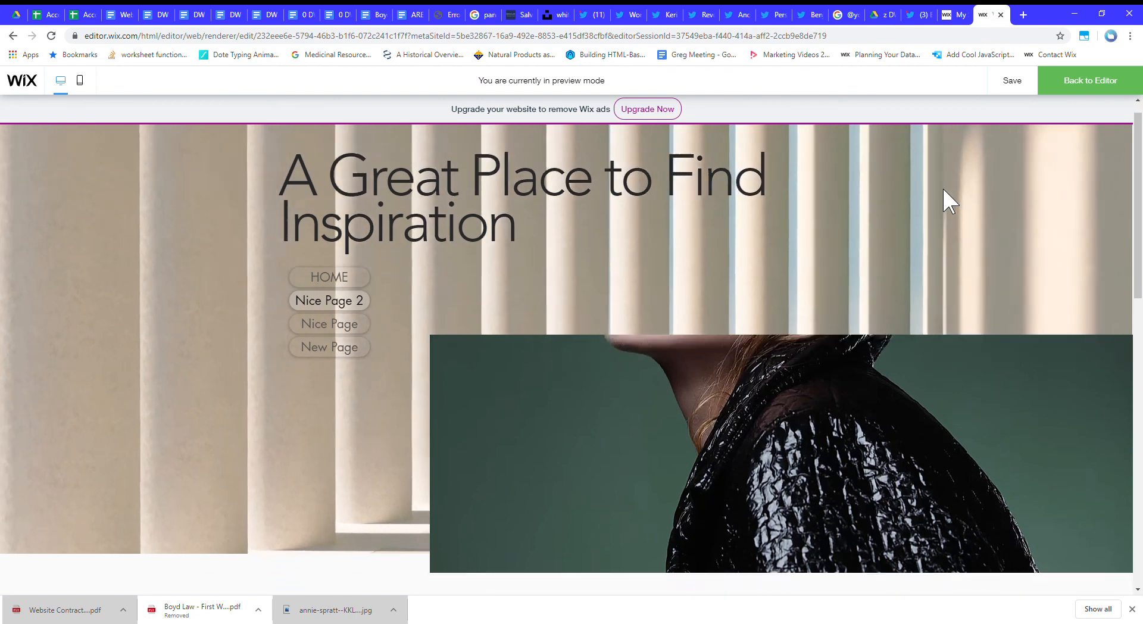
{"action": "scroll", "coordinate": [947, 203], "scroll_direction": "down", "scroll_amount": 5}
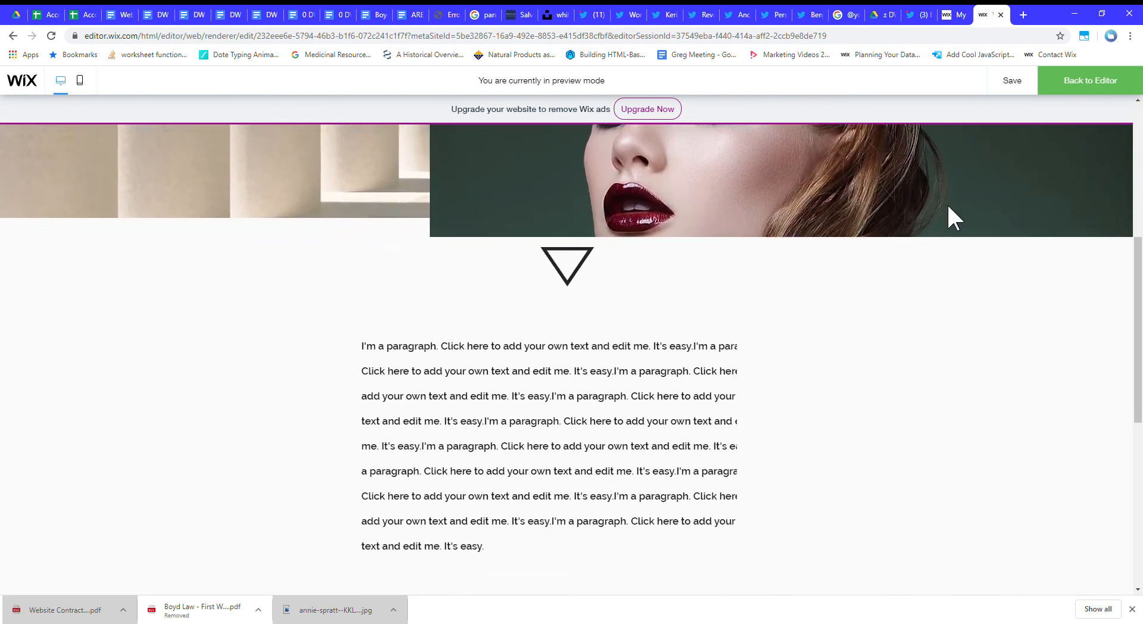
{"action": "scroll", "coordinate": [947, 214], "scroll_direction": "down", "scroll_amount": 4}
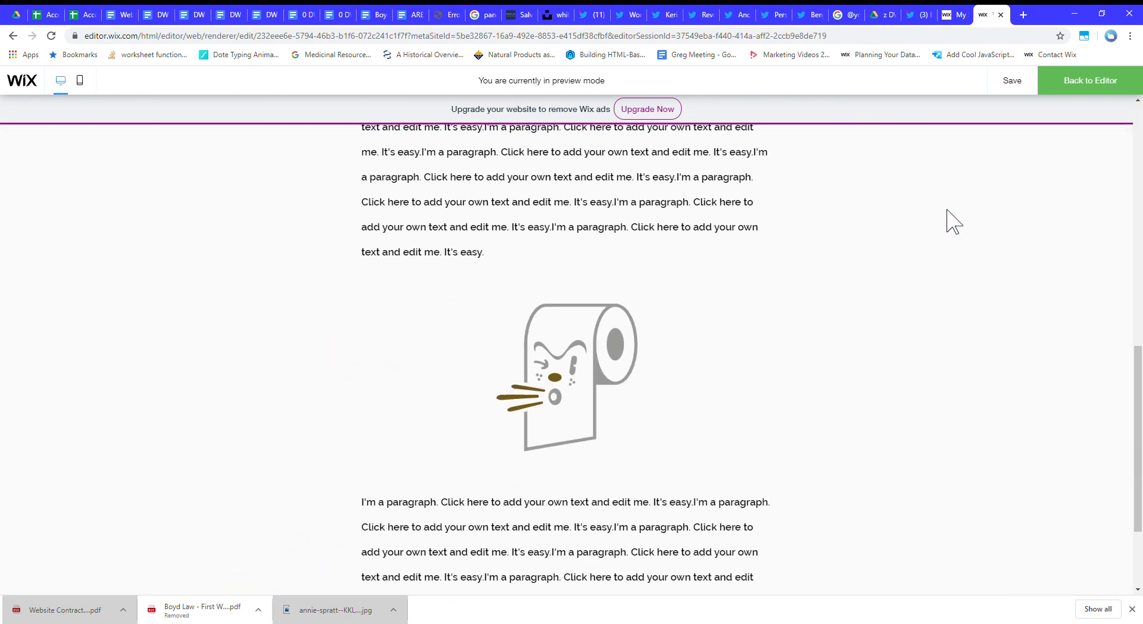
{"action": "scroll", "coordinate": [937, 235], "scroll_direction": "up", "scroll_amount": 10}
Leave the preview of Nice Page 2 and save the site.
{"action": "left_click", "coordinate": [1095, 88]}
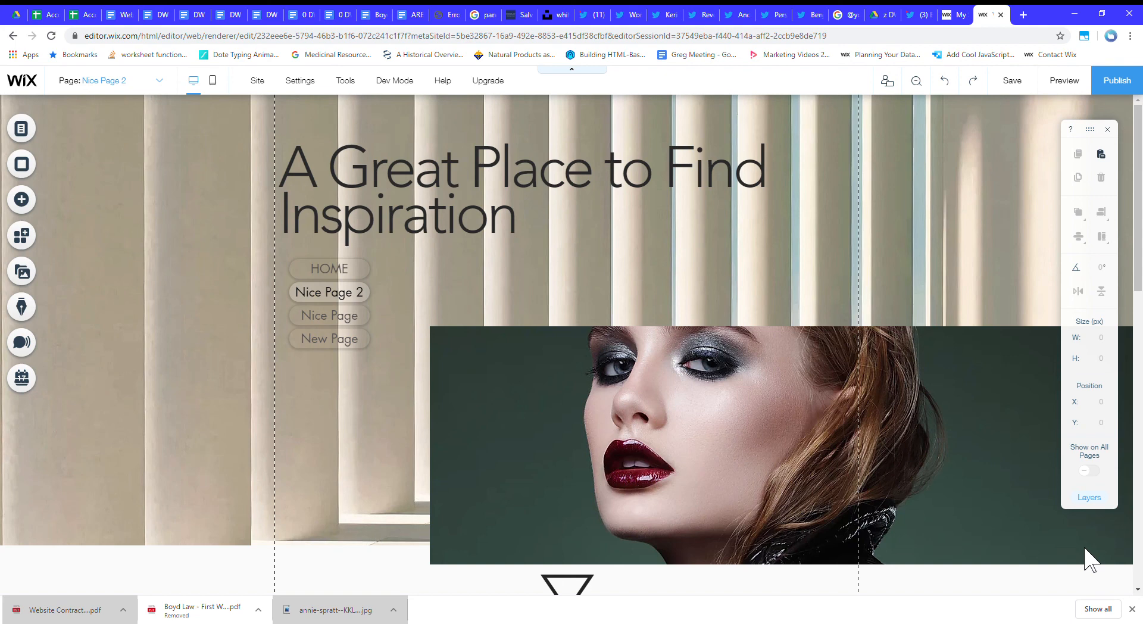
{"action": "key", "text": "ctrl+s"}
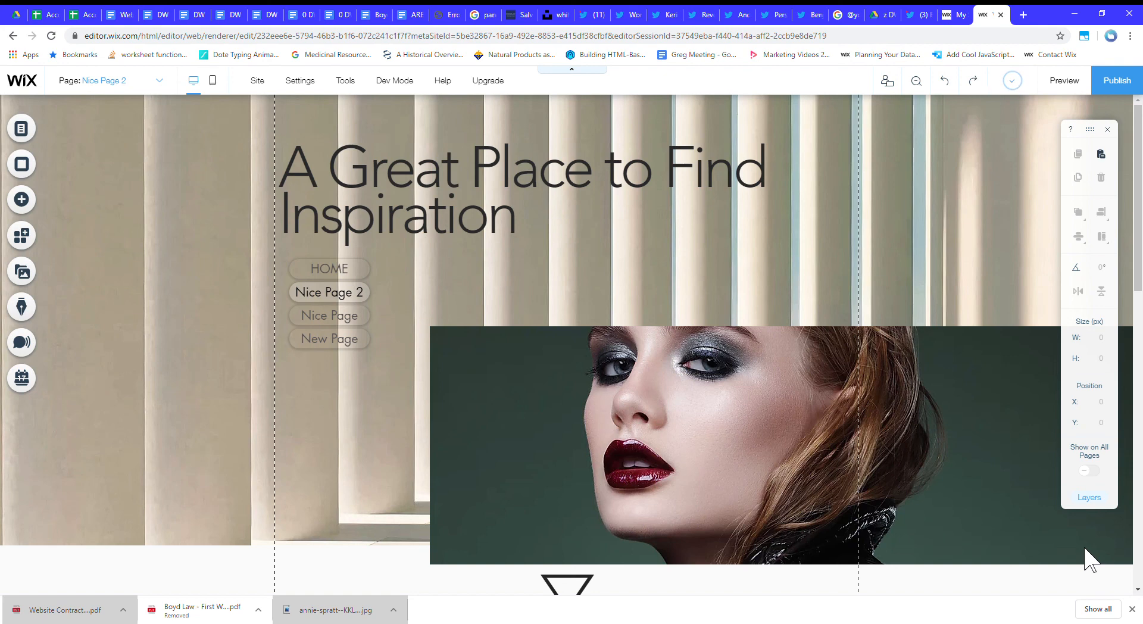